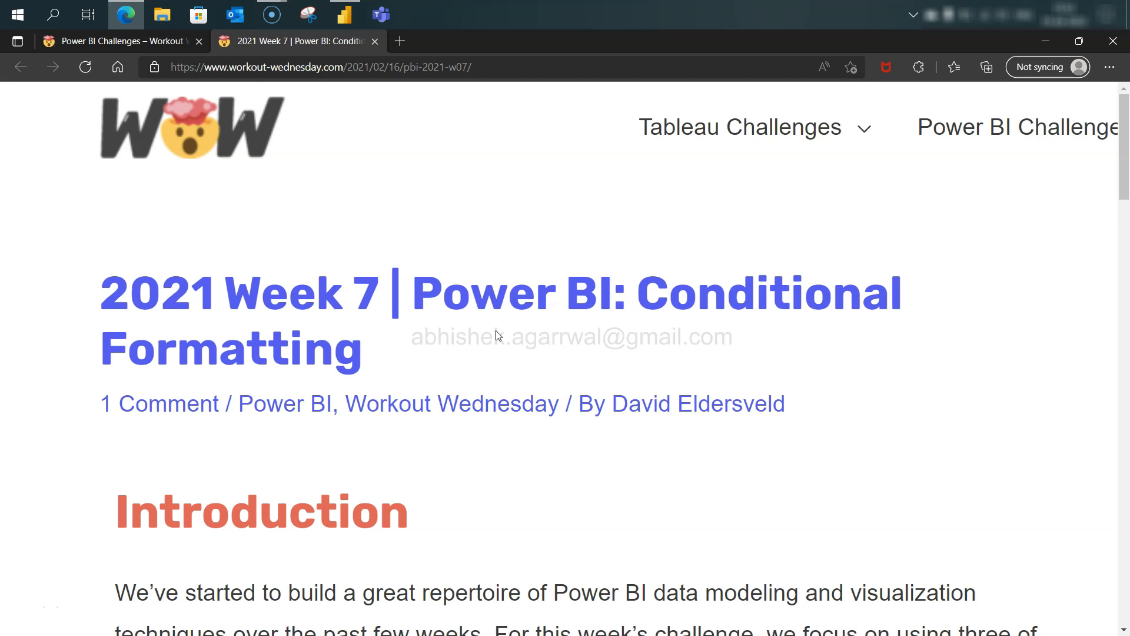
Read the introduction of the 2021 Week 7 Power BI Conditional Formatting challenge.
{"action": "scroll", "coordinate": [495, 334], "scroll_direction": "down", "scroll_amount": 3}
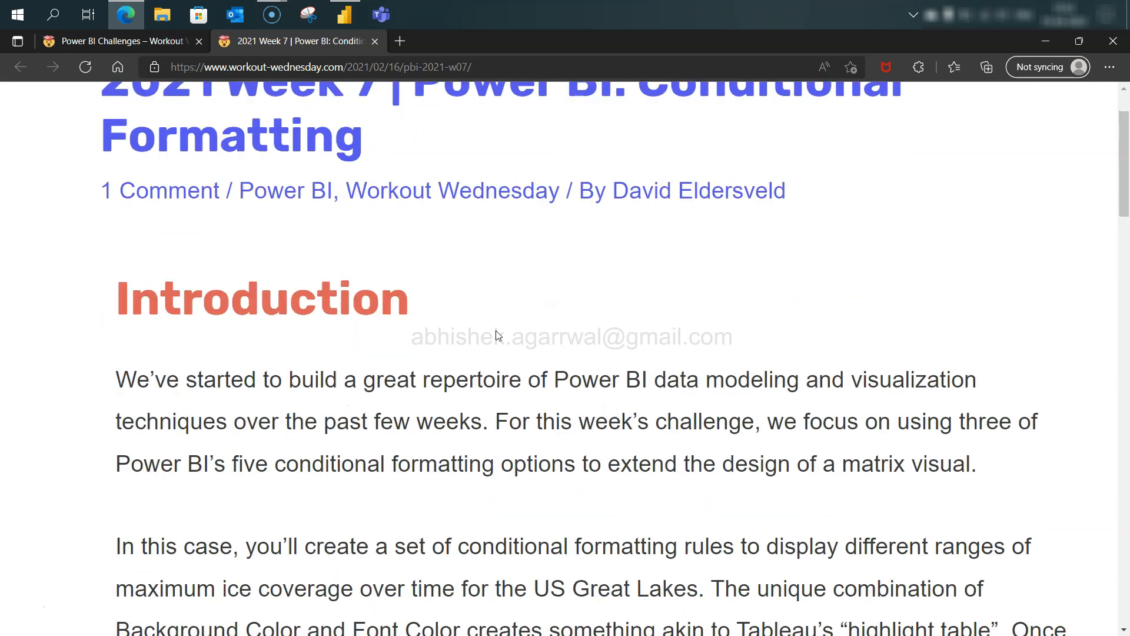
{"action": "scroll", "coordinate": [496, 335], "scroll_direction": "up", "scroll_amount": 1}
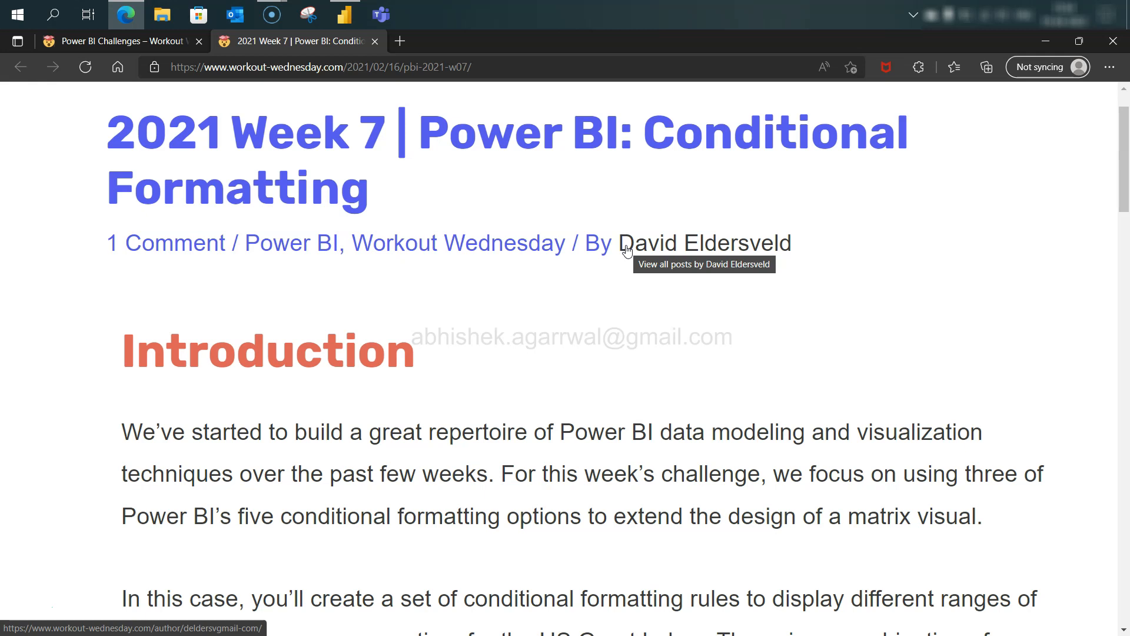
{"action": "scroll", "coordinate": [589, 407], "scroll_direction": "down", "scroll_amount": 3}
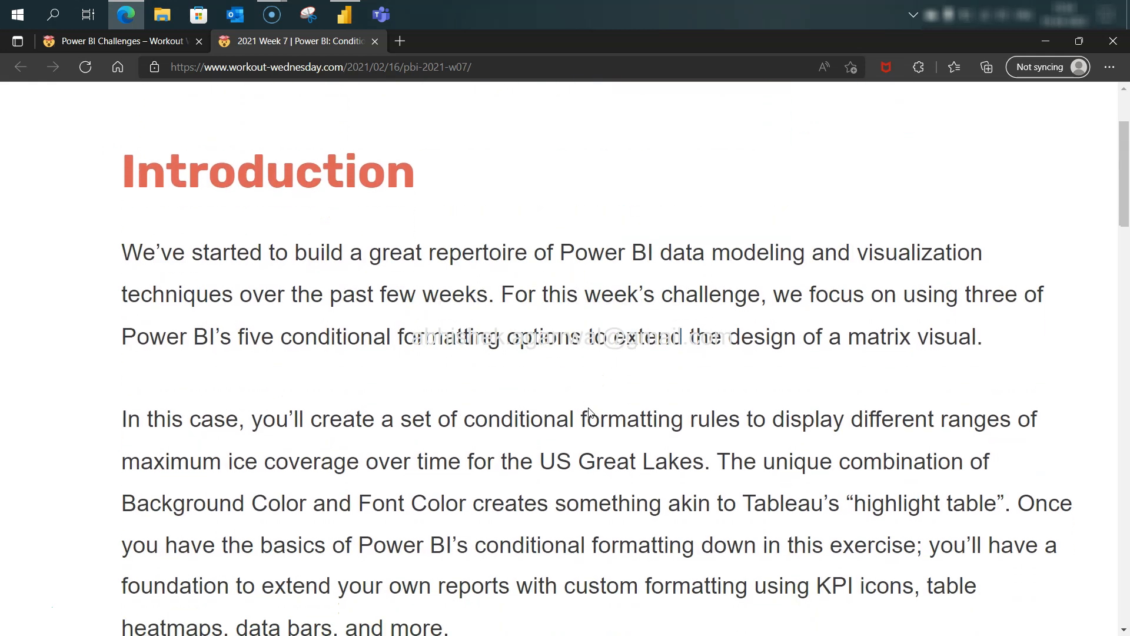
{"action": "scroll", "coordinate": [589, 410], "scroll_direction": "down", "scroll_amount": 10}
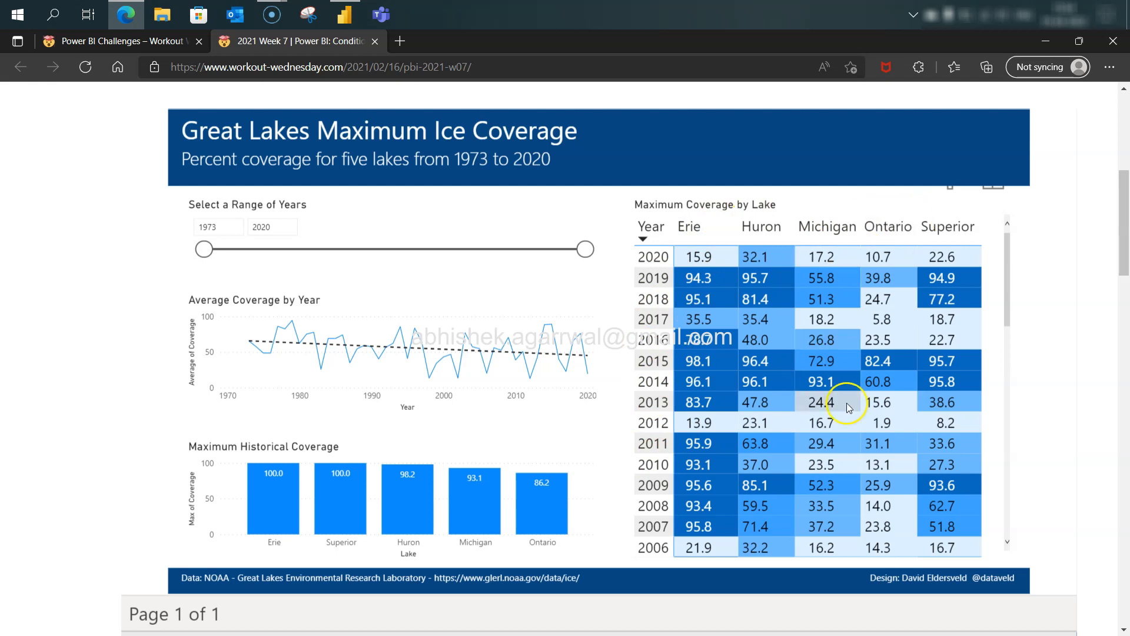
Examine the cell colors and star icons in the embedded report's Maximum Coverage by Lake matrix across the years.
{"action": "scroll", "coordinate": [871, 414], "scroll_direction": "down", "scroll_amount": 6}
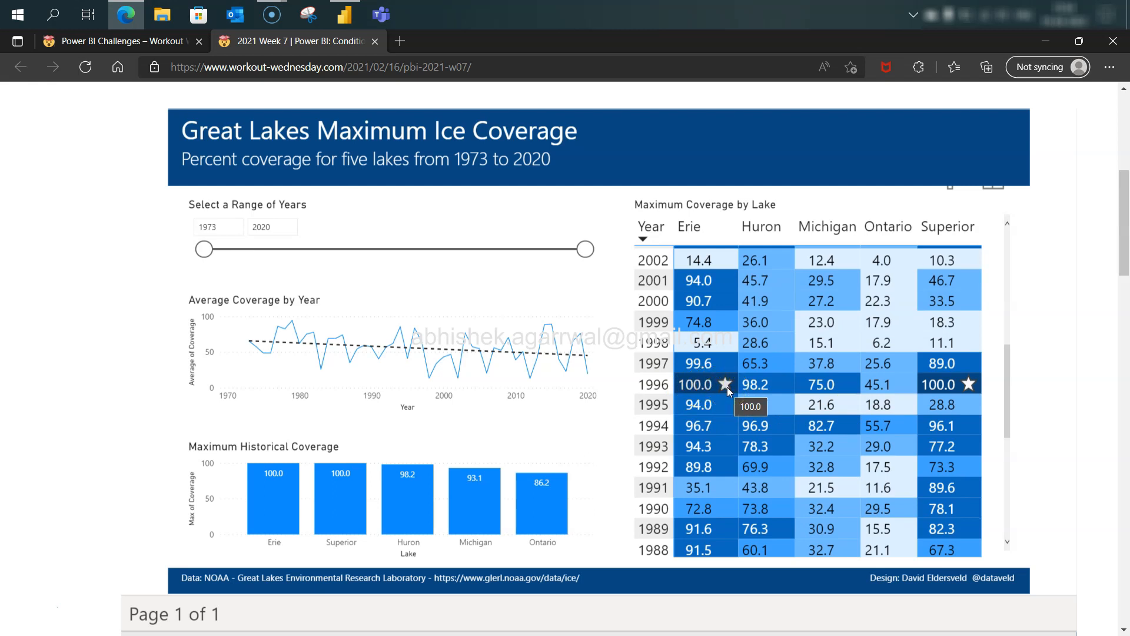
{"action": "scroll", "coordinate": [727, 387], "scroll_direction": "up", "scroll_amount": 10}
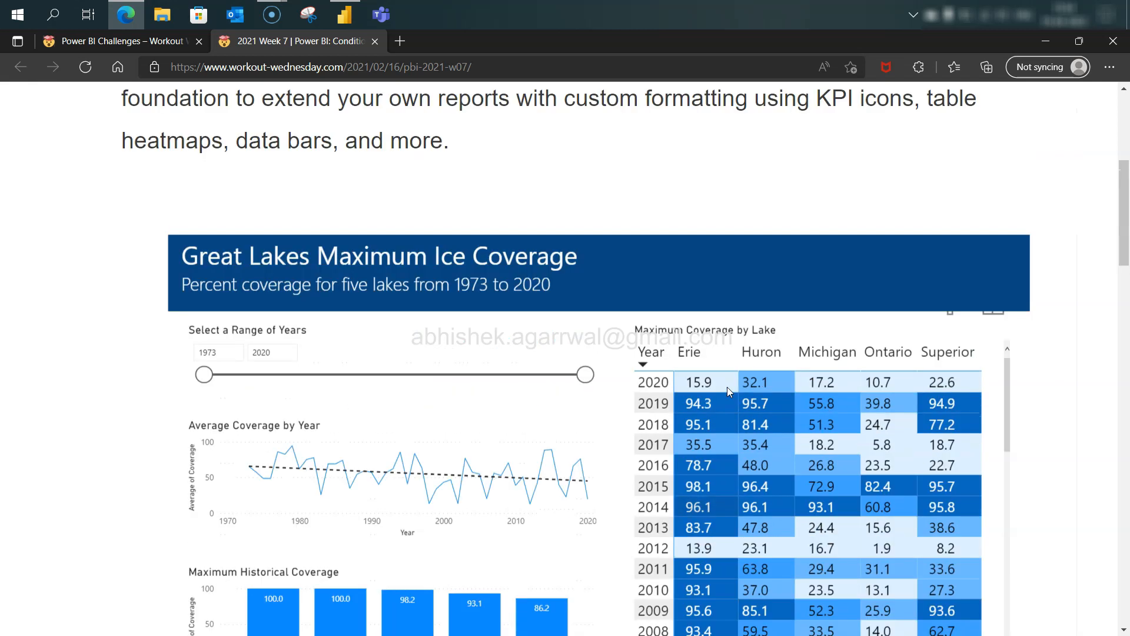
{"action": "scroll", "coordinate": [727, 387], "scroll_direction": "up", "scroll_amount": 1}
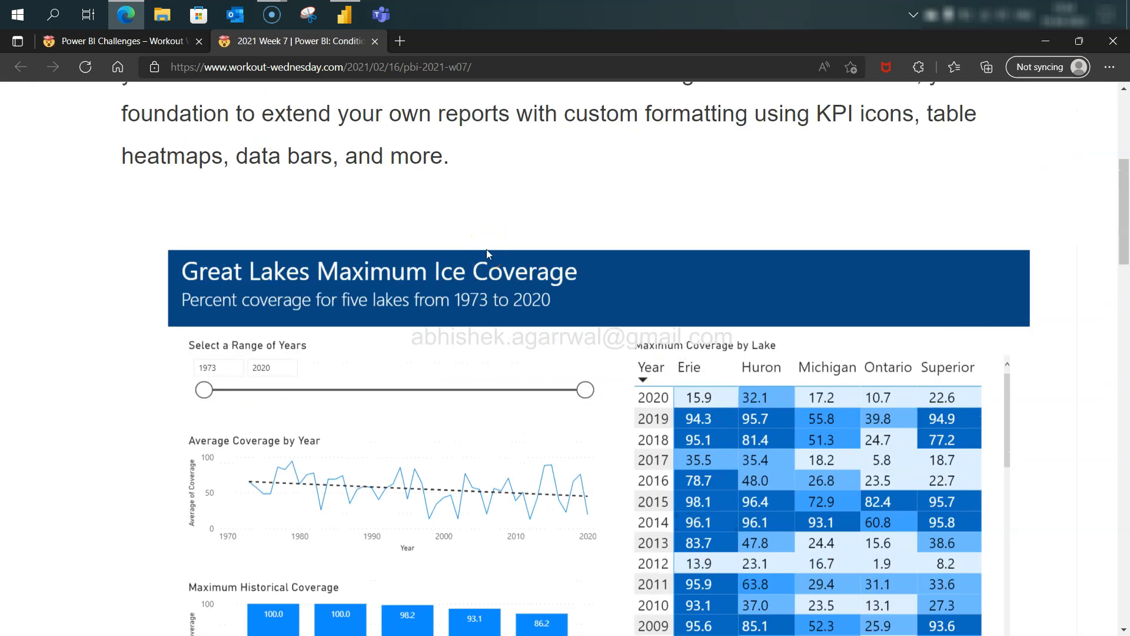
{"action": "scroll", "coordinate": [486, 254], "scroll_direction": "down", "scroll_amount": 2}
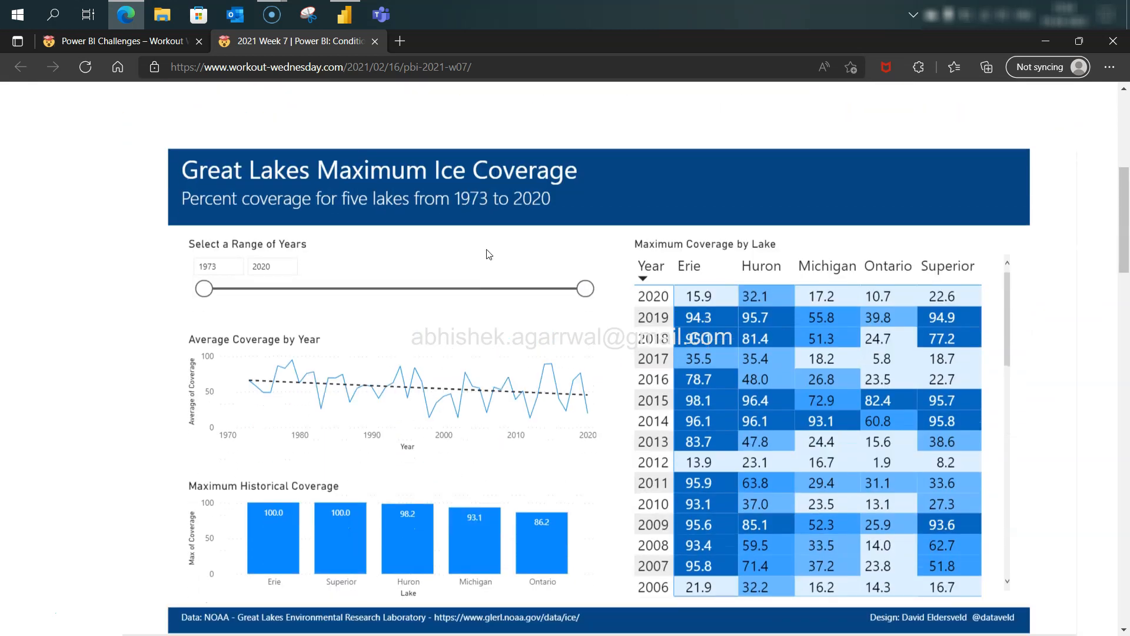
{"action": "scroll", "coordinate": [945, 419], "scroll_direction": "down", "scroll_amount": 1}
{"action": "scroll", "coordinate": [944, 419], "scroll_direction": "down", "scroll_amount": 1}
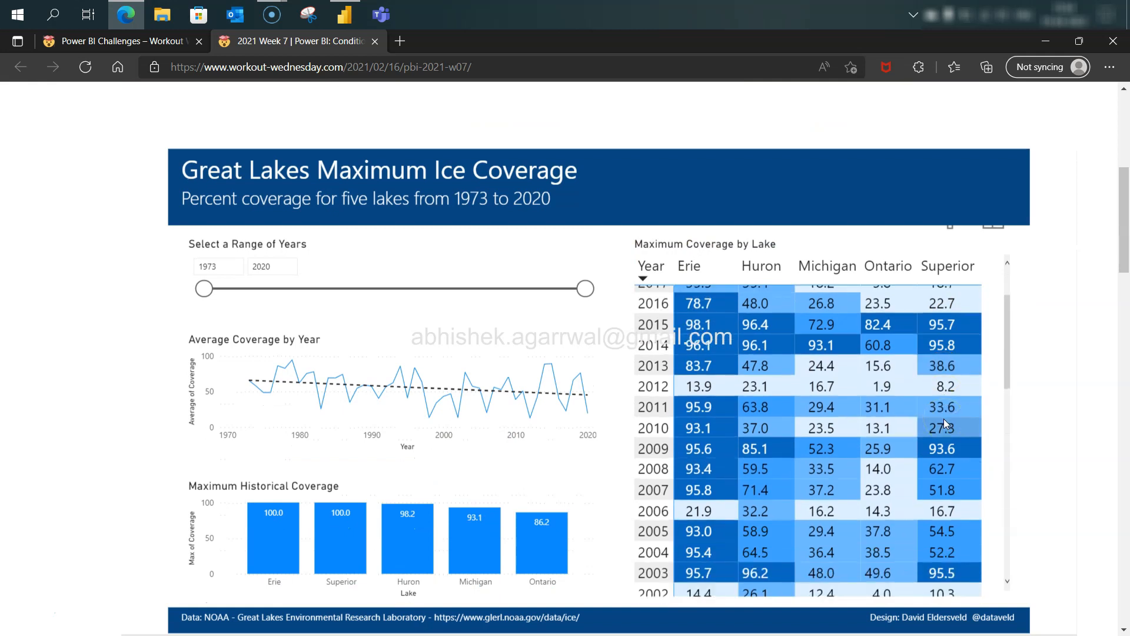
{"action": "scroll", "coordinate": [945, 419], "scroll_direction": "down", "scroll_amount": 5}
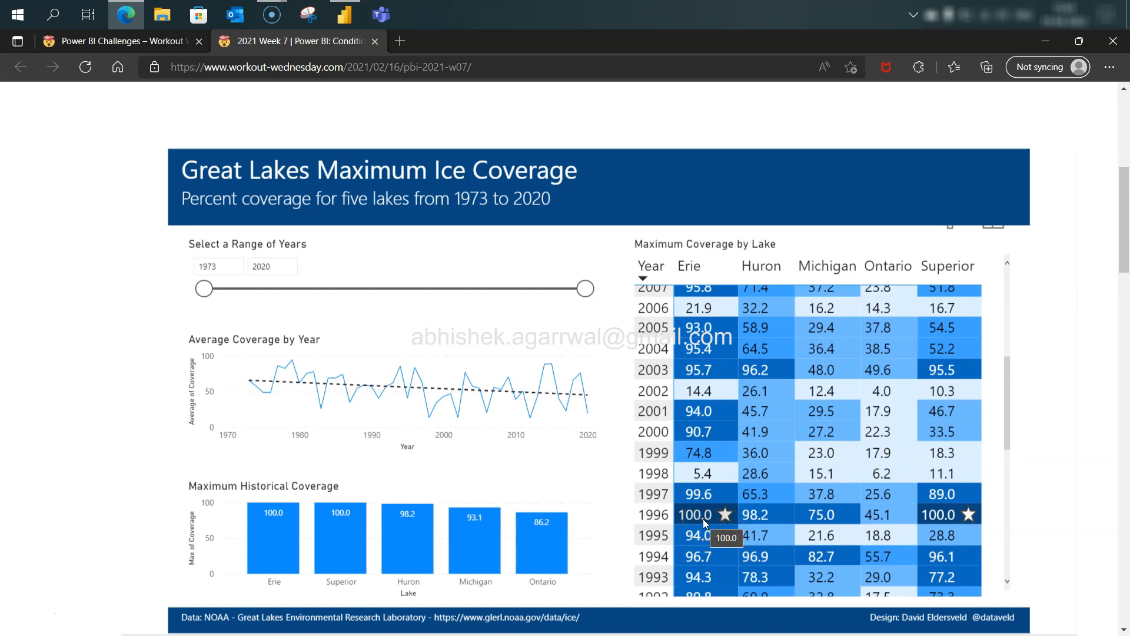
{"action": "scroll", "coordinate": [703, 518], "scroll_direction": "up", "scroll_amount": 14}
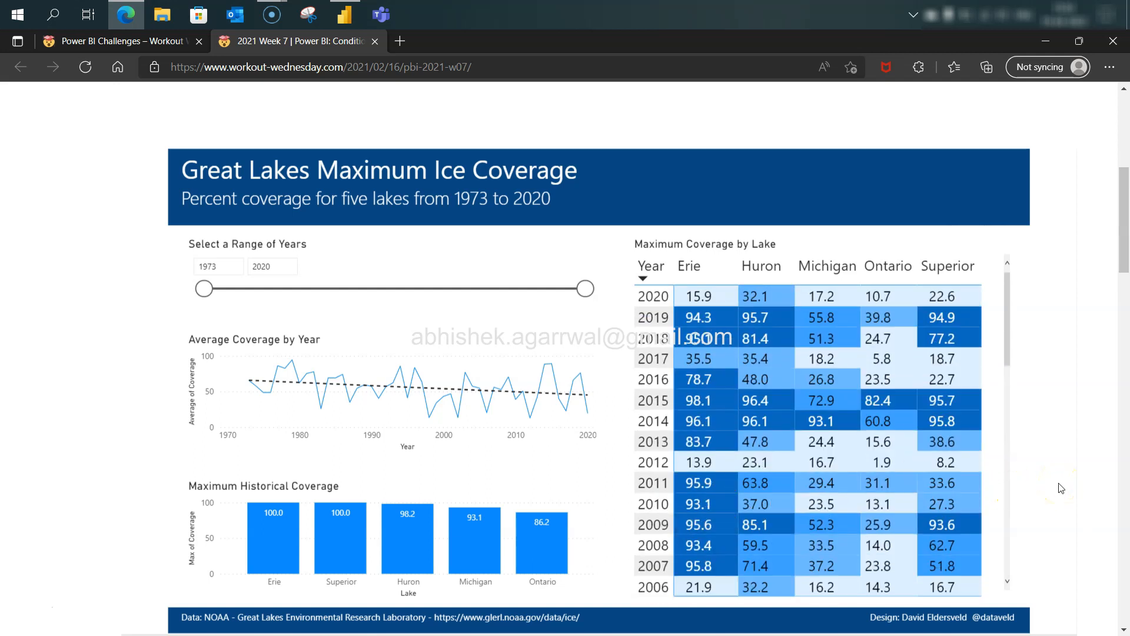
{"action": "scroll", "coordinate": [1062, 487], "scroll_direction": "up", "scroll_amount": 2}
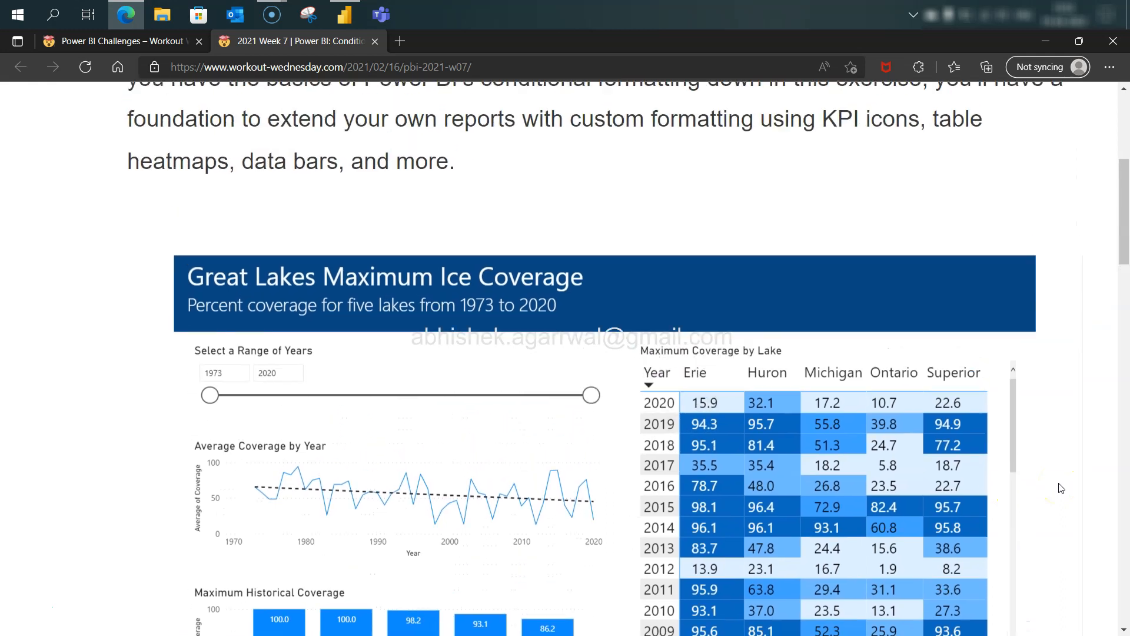
{"action": "scroll", "coordinate": [1061, 487], "scroll_direction": "up", "scroll_amount": 2}
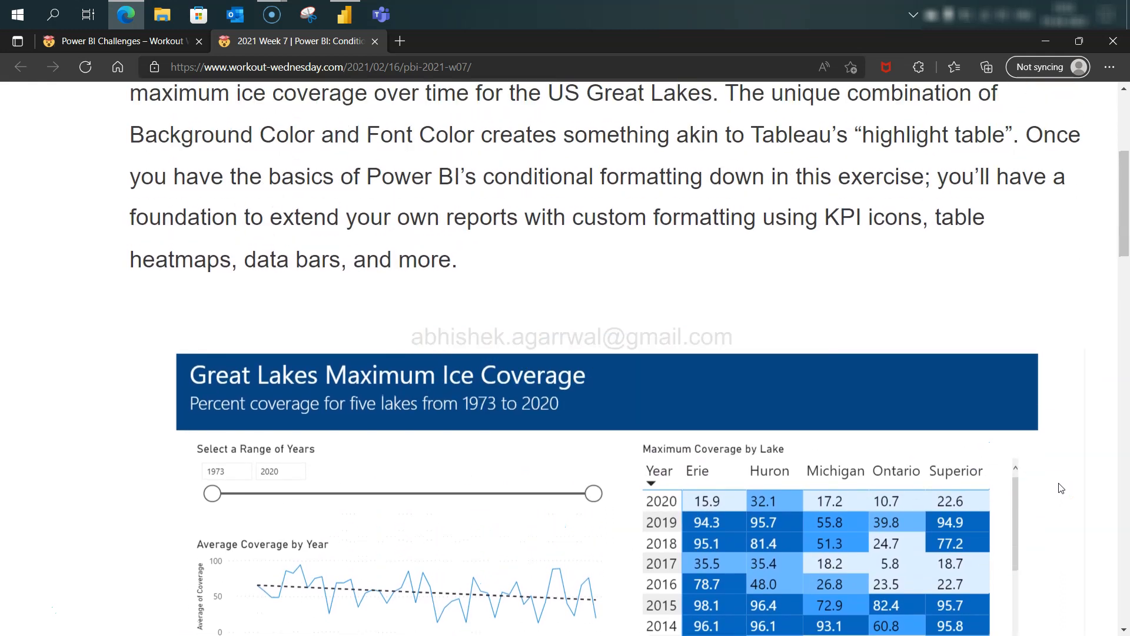
Review the challenge's Dataset section and the YouTube link under Watch in the Solution section.
{"action": "scroll", "coordinate": [1061, 487], "scroll_direction": "down", "scroll_amount": 18}
{"action": "scroll", "coordinate": [1061, 487], "scroll_direction": "down", "scroll_amount": 18}
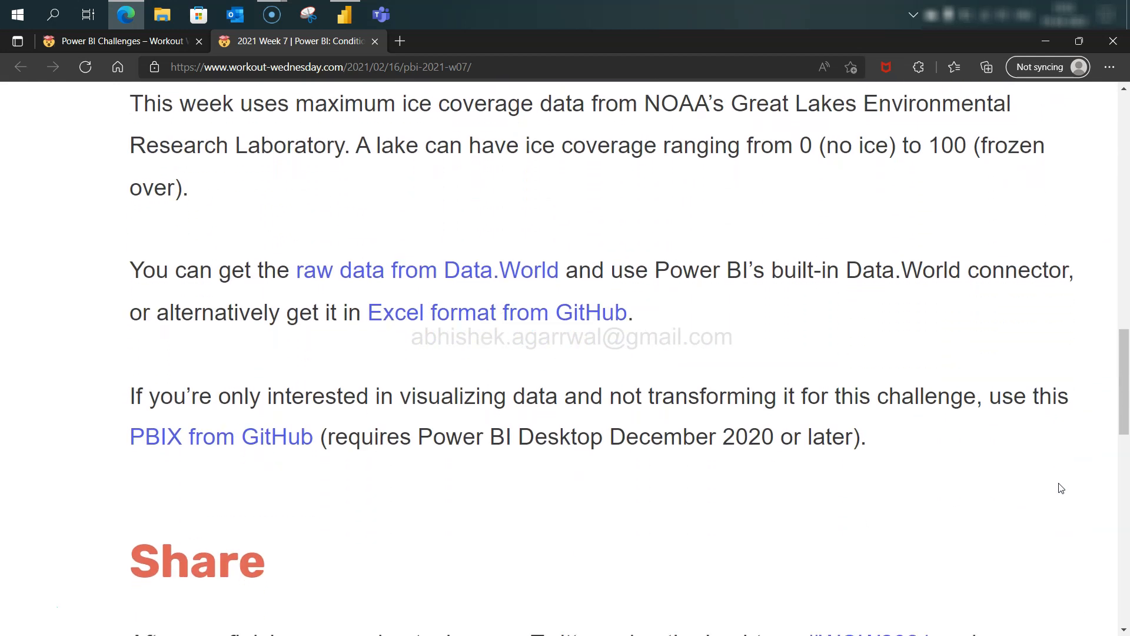
{"action": "scroll", "coordinate": [1061, 488], "scroll_direction": "down", "scroll_amount": 12}
{"action": "left_click", "coordinate": [973, 463]}
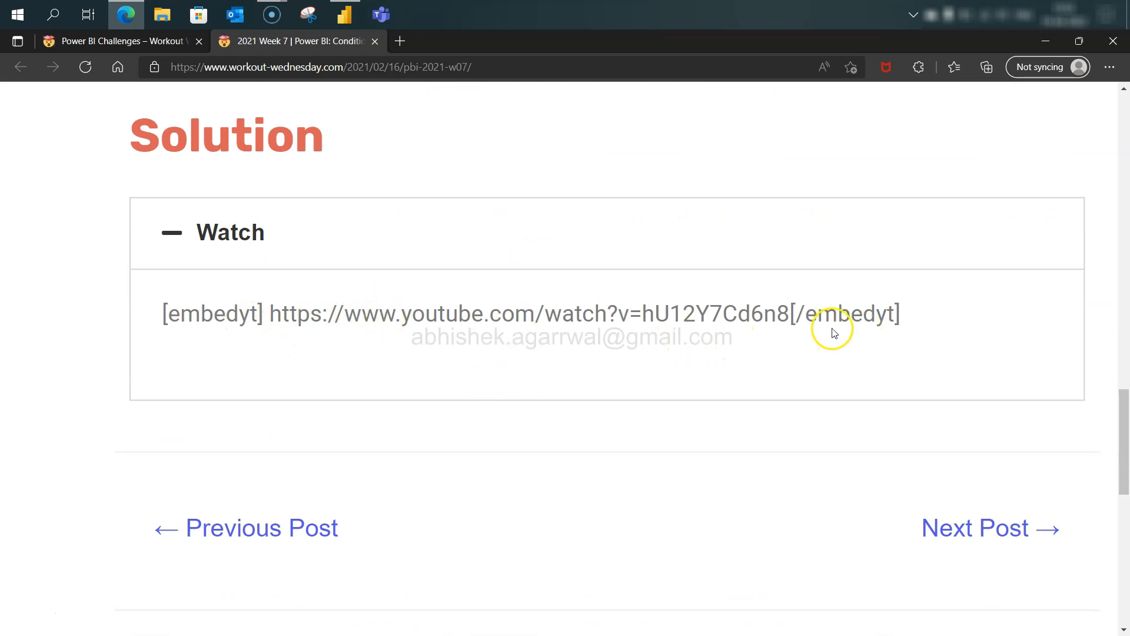
{"action": "left_click_drag", "start_coordinate": [268, 313], "coordinate": [790, 330]}
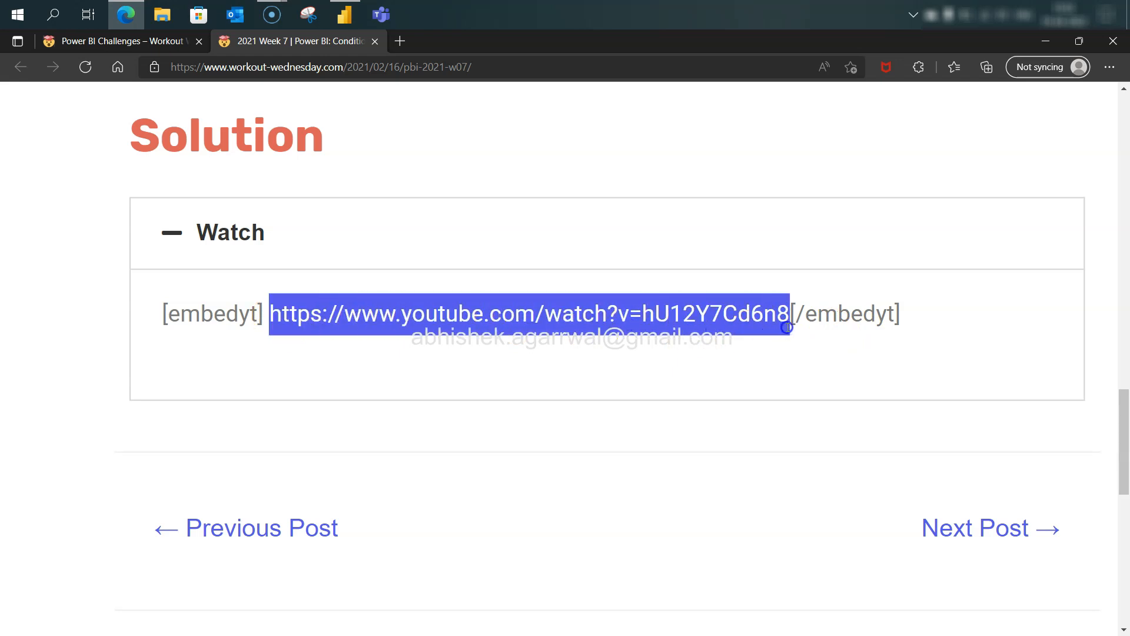
{"action": "left_click", "coordinate": [750, 368]}
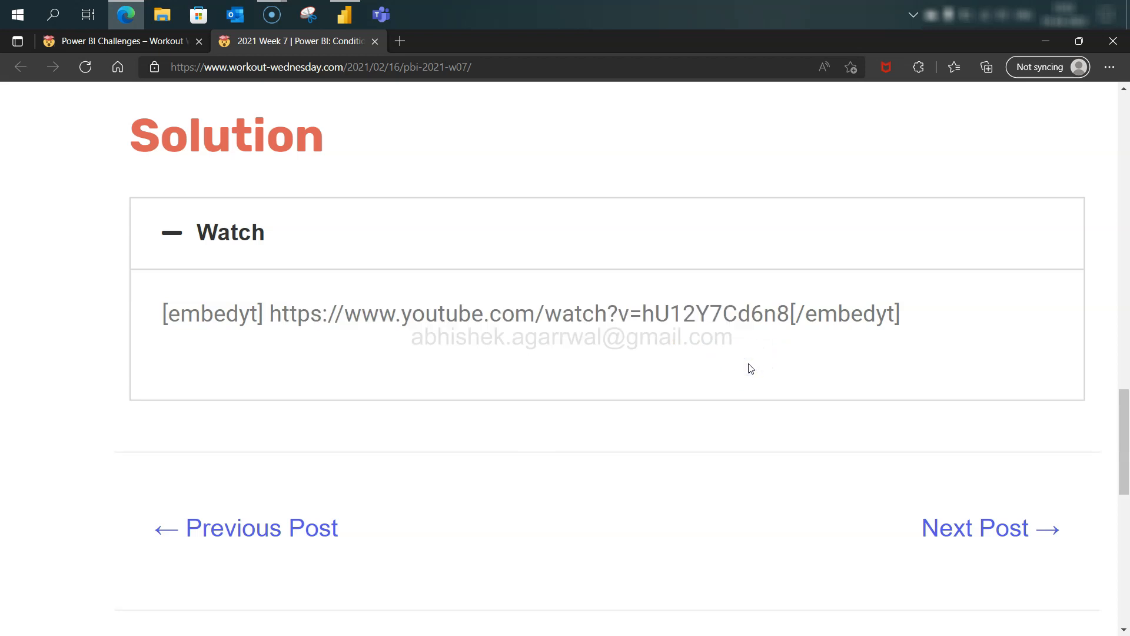
Review the embedded Great Lakes report's charts and the challenge introduction once more.
{"action": "scroll", "coordinate": [751, 368], "scroll_direction": "up", "scroll_amount": 20}
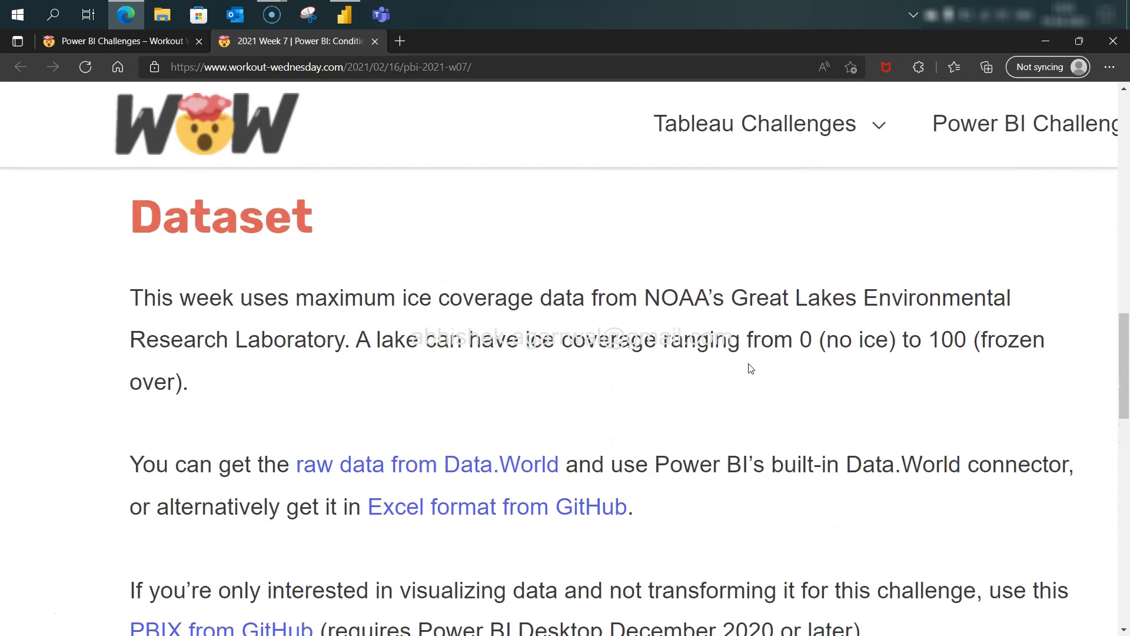
{"action": "scroll", "coordinate": [749, 364], "scroll_direction": "up", "scroll_amount": 10}
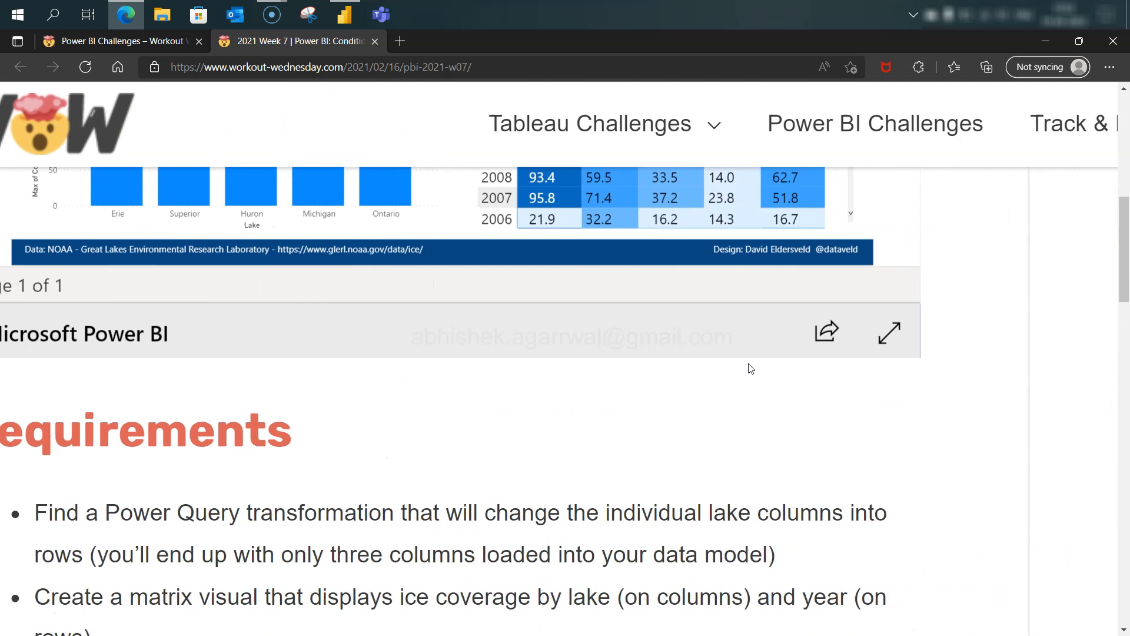
{"action": "scroll", "coordinate": [751, 368], "scroll_direction": "up", "scroll_amount": 5}
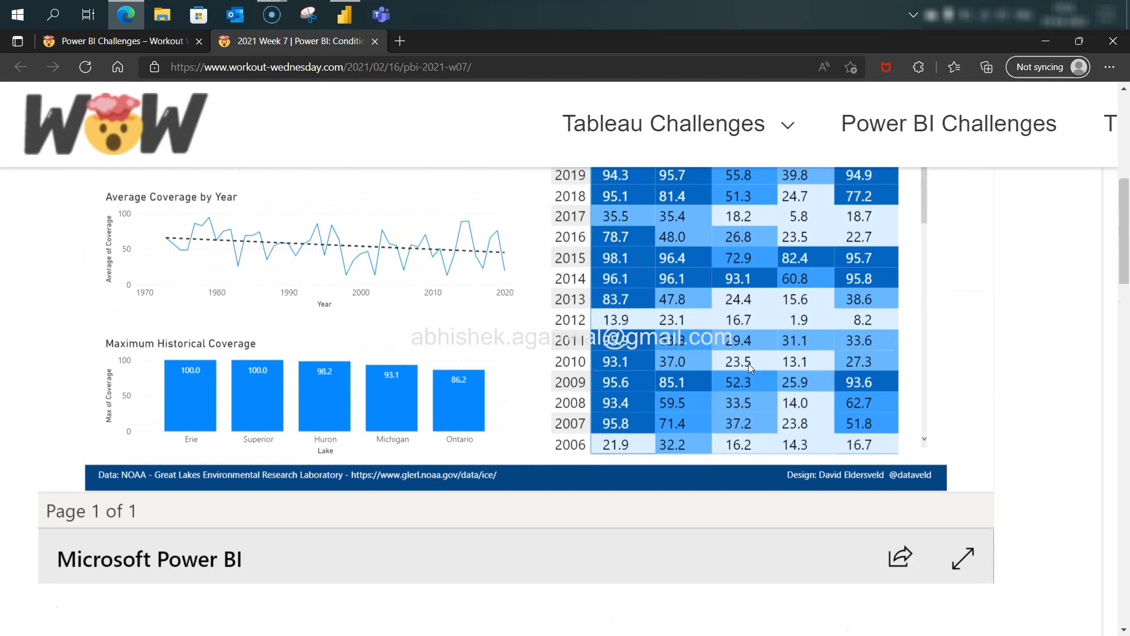
{"action": "scroll", "coordinate": [750, 368], "scroll_direction": "up", "scroll_amount": 3}
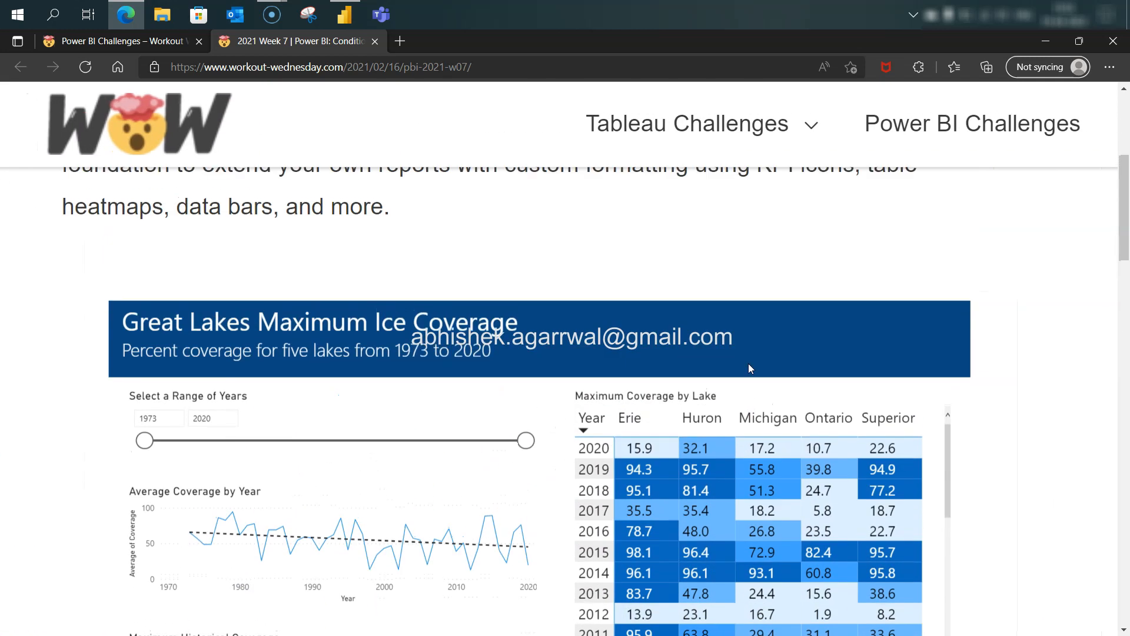
{"action": "left_click", "coordinate": [457, 451]}
{"action": "scroll", "coordinate": [458, 453], "scroll_direction": "down", "scroll_amount": 2}
{"action": "left_click", "coordinate": [428, 484]}
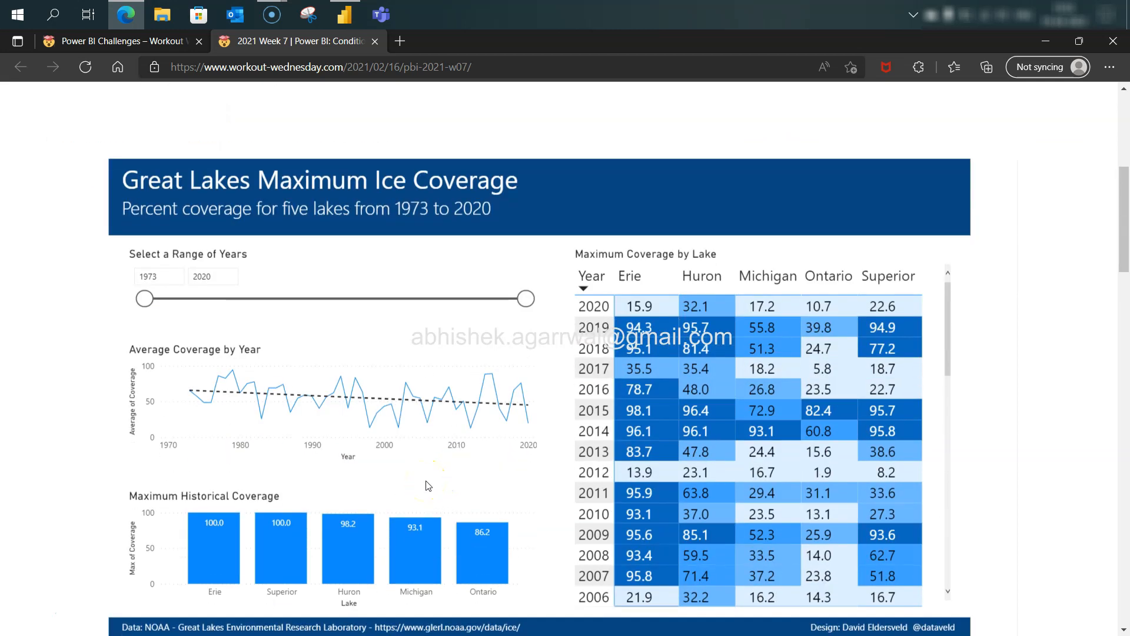
{"action": "scroll", "coordinate": [428, 485], "scroll_direction": "down", "scroll_amount": 2}
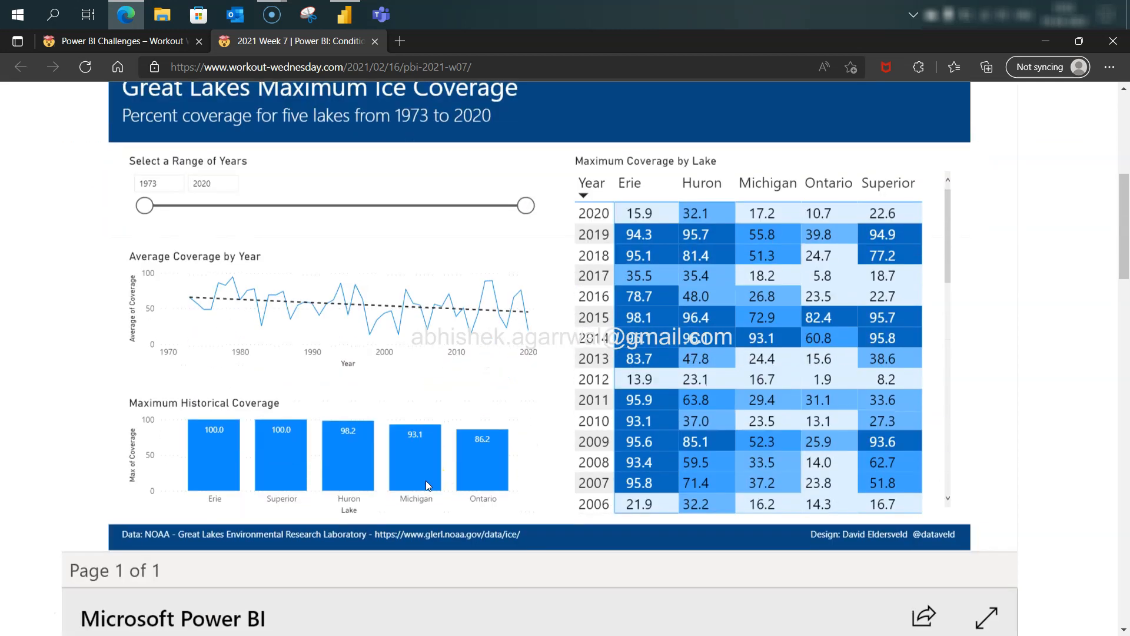
{"action": "scroll", "coordinate": [426, 481], "scroll_direction": "up", "scroll_amount": 5}
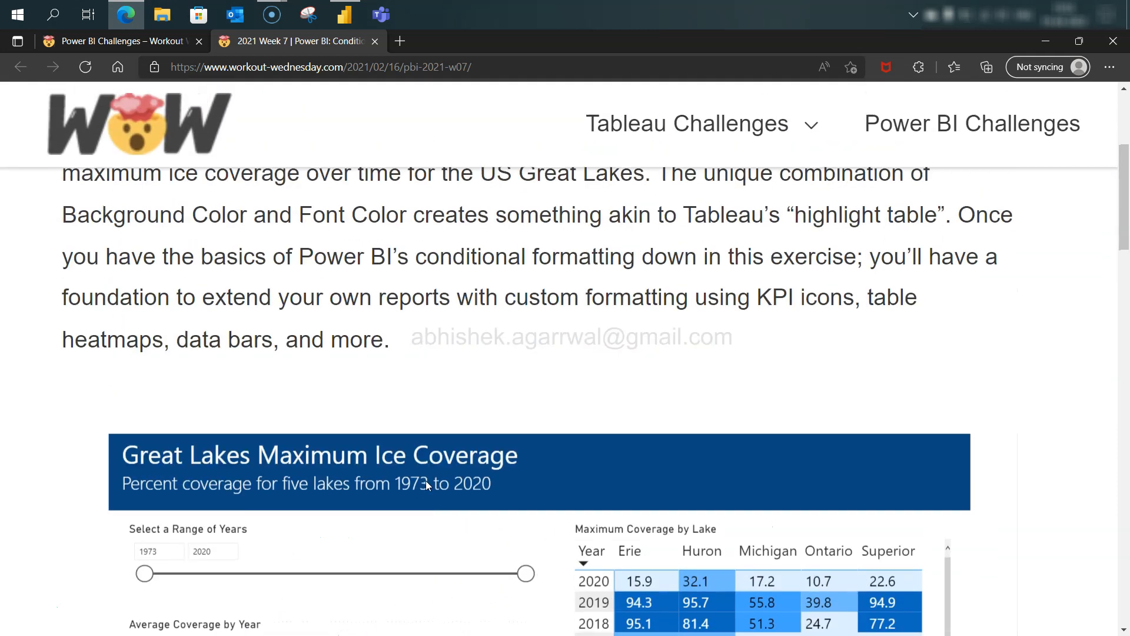
{"action": "scroll", "coordinate": [425, 480], "scroll_direction": "up", "scroll_amount": 3}
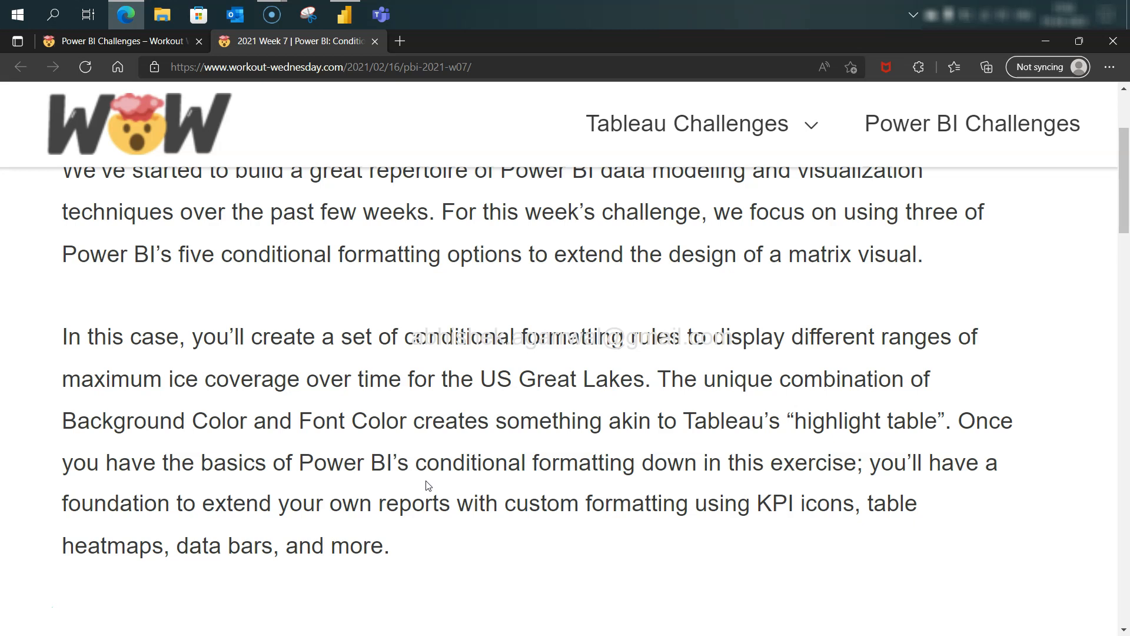
{"action": "scroll", "coordinate": [428, 485], "scroll_direction": "up", "scroll_amount": 1}
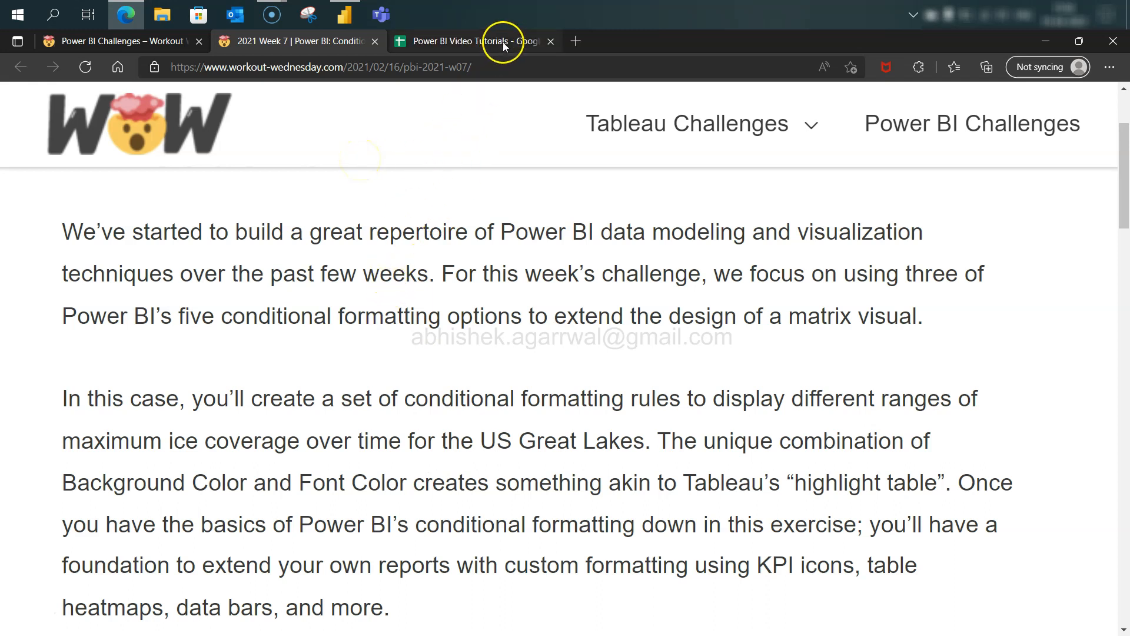
Open the Exercise sheet of the Power BI Video Tutorials spreadsheet, and copy the Week 7 title from the challenge page.
{"action": "left_click", "coordinate": [503, 42]}
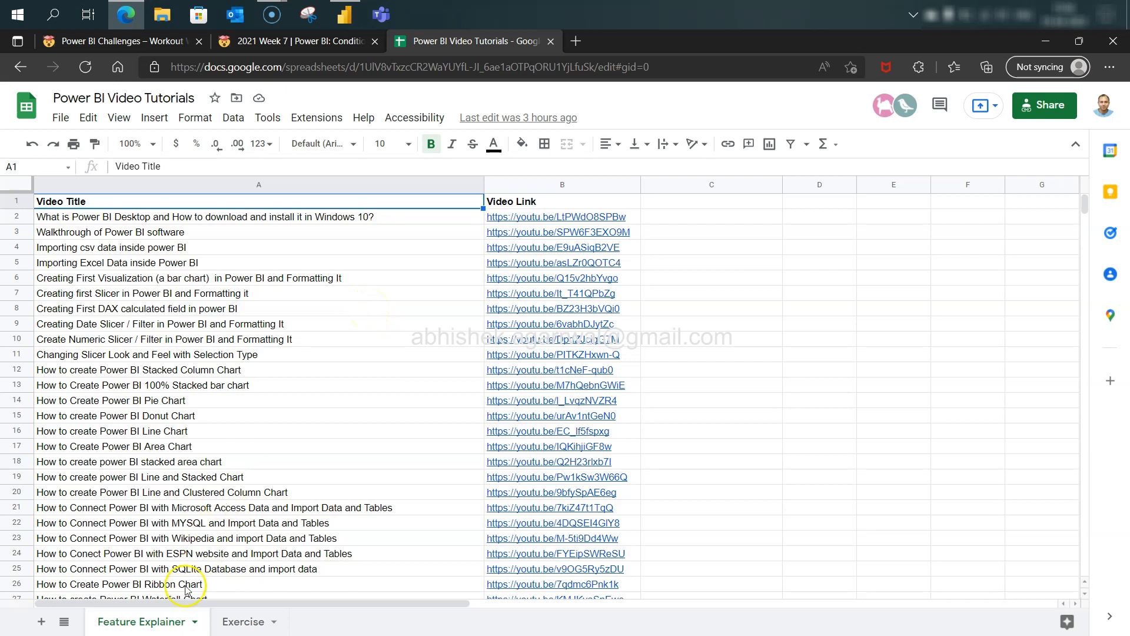
{"action": "left_click", "coordinate": [243, 623]}
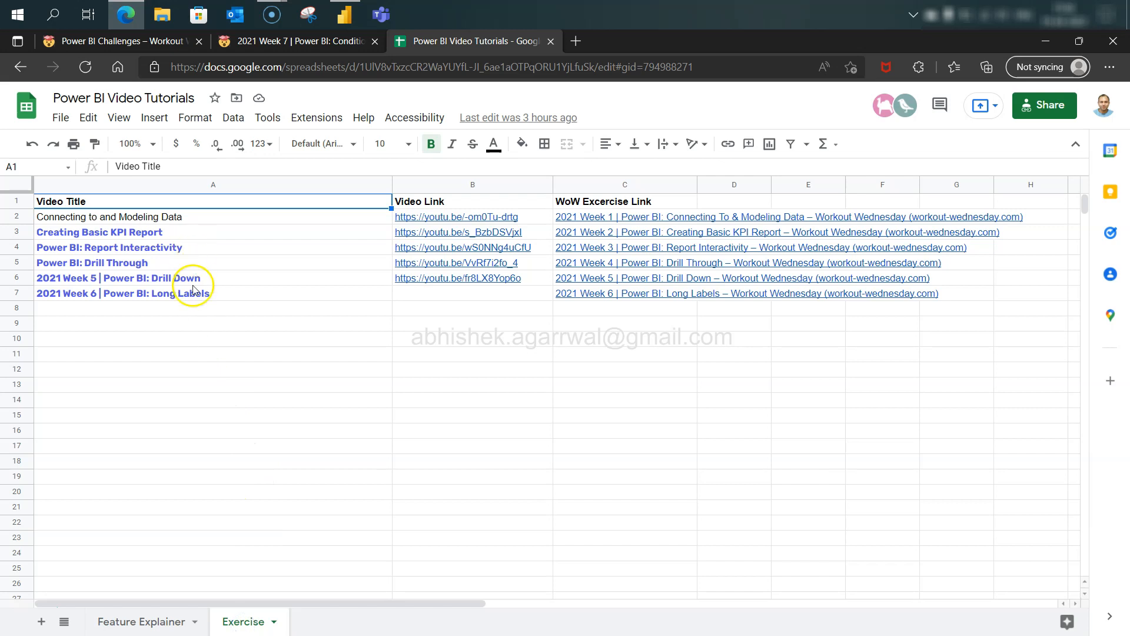
{"action": "left_click", "coordinate": [315, 39]}
{"action": "scroll", "coordinate": [322, 268], "scroll_direction": "up", "scroll_amount": 5}
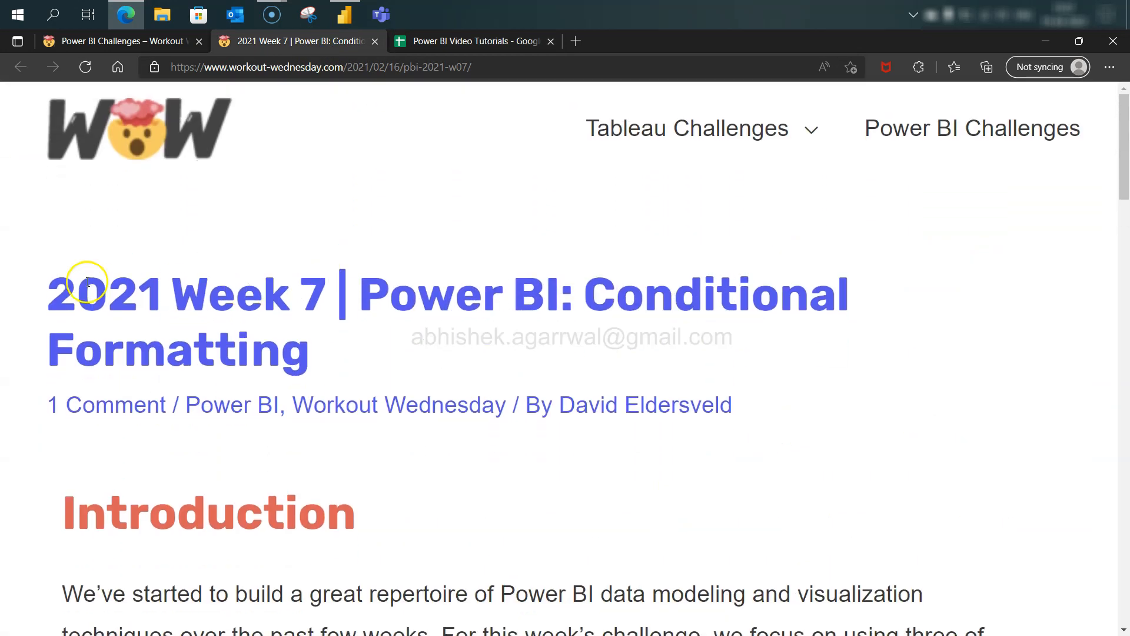
{"action": "left_click_drag", "start_coordinate": [52, 282], "coordinate": [318, 361]}
{"action": "key", "text": "ctrl+c"}
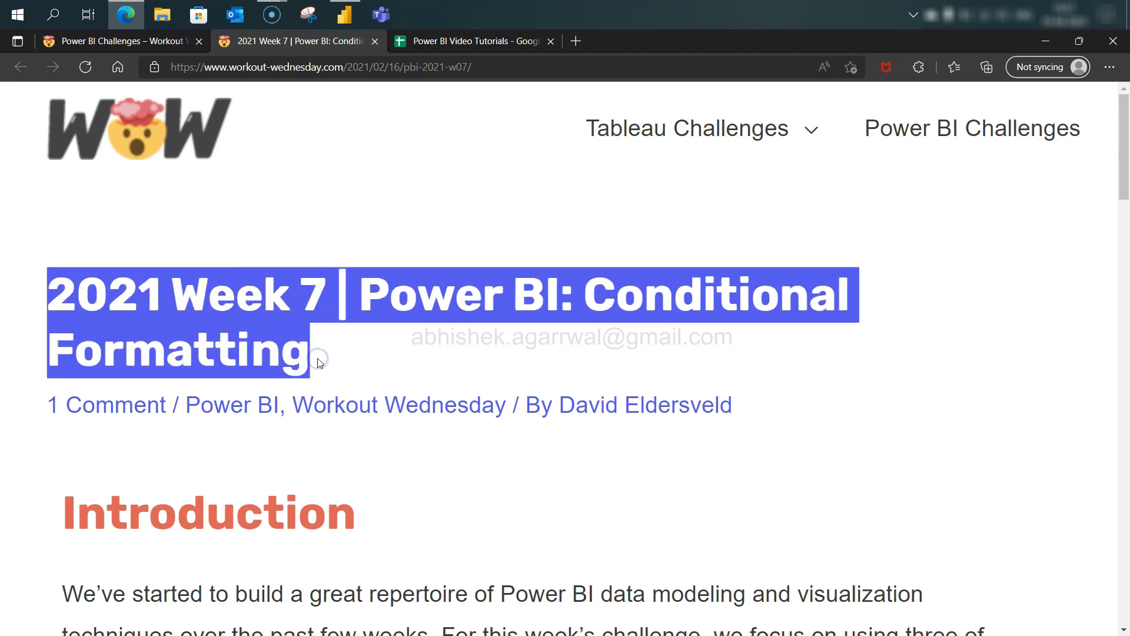
Paste the copied title "2021 Week 7 | Power BI: Conditional Formatting" into cell A8 of the Exercise sheet.
{"action": "left_click", "coordinate": [514, 41]}
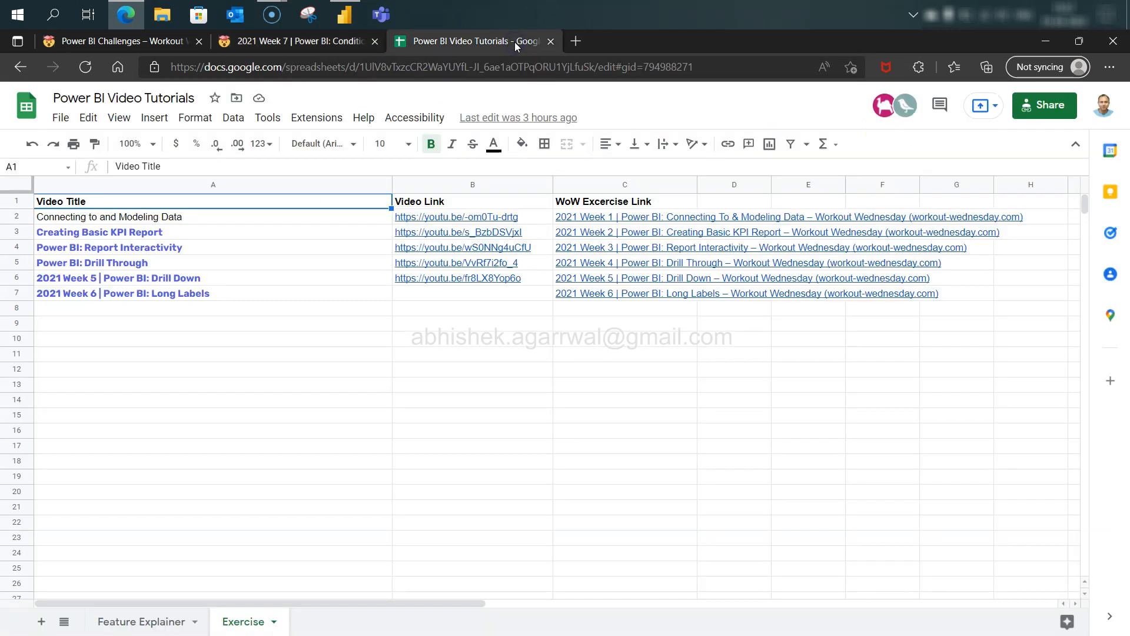
{"action": "key", "text": "Down"}
{"action": "key", "text": "Down"}
{"action": "key", "text": "Down"}
{"action": "key", "text": "Down"}
{"action": "key", "text": "Down"}
{"action": "key", "text": "Down"}
{"action": "key", "text": "Down"}
{"action": "key", "text": "Down"}
{"action": "key", "text": "Down"}
{"action": "key", "text": "Up"}
{"action": "key", "text": "Up"}
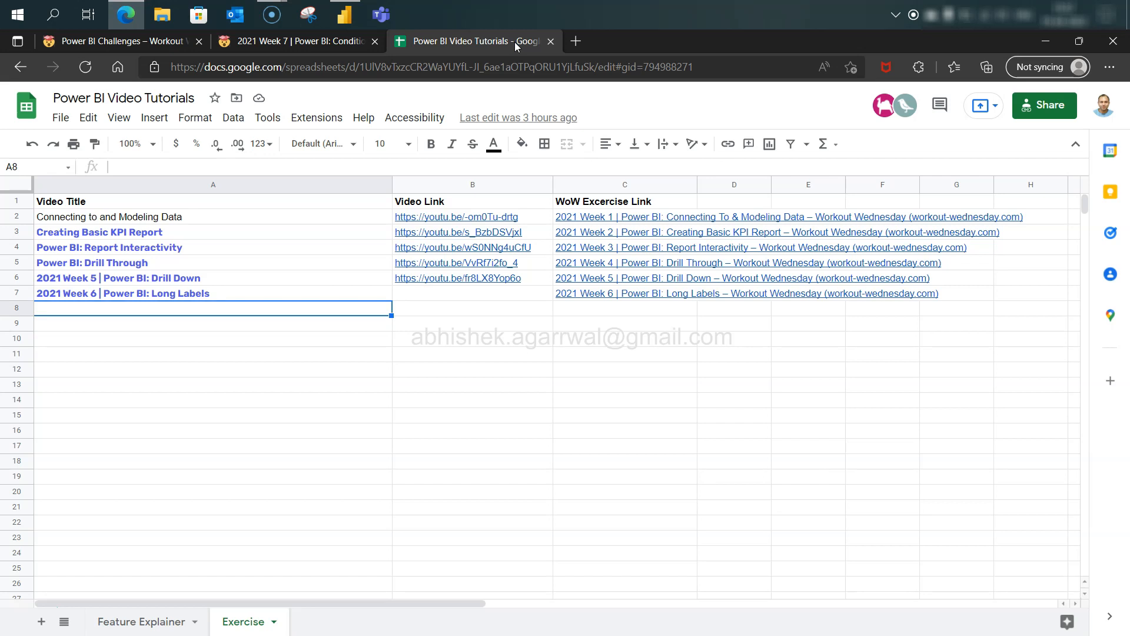
{"action": "key", "text": "ctrl+v"}
Copy the Week 7 challenge page's web address and paste it into cell C8 of the Exercise sheet.
{"action": "key", "text": "Right"}
{"action": "key", "text": "Right"}
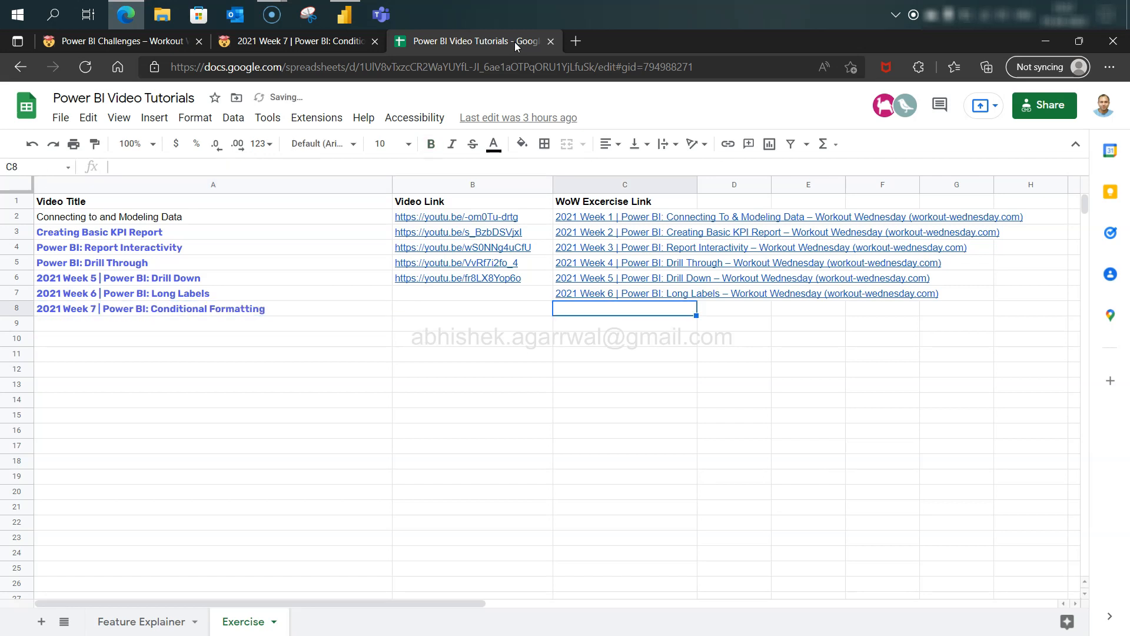
{"action": "left_click", "coordinate": [352, 51]}
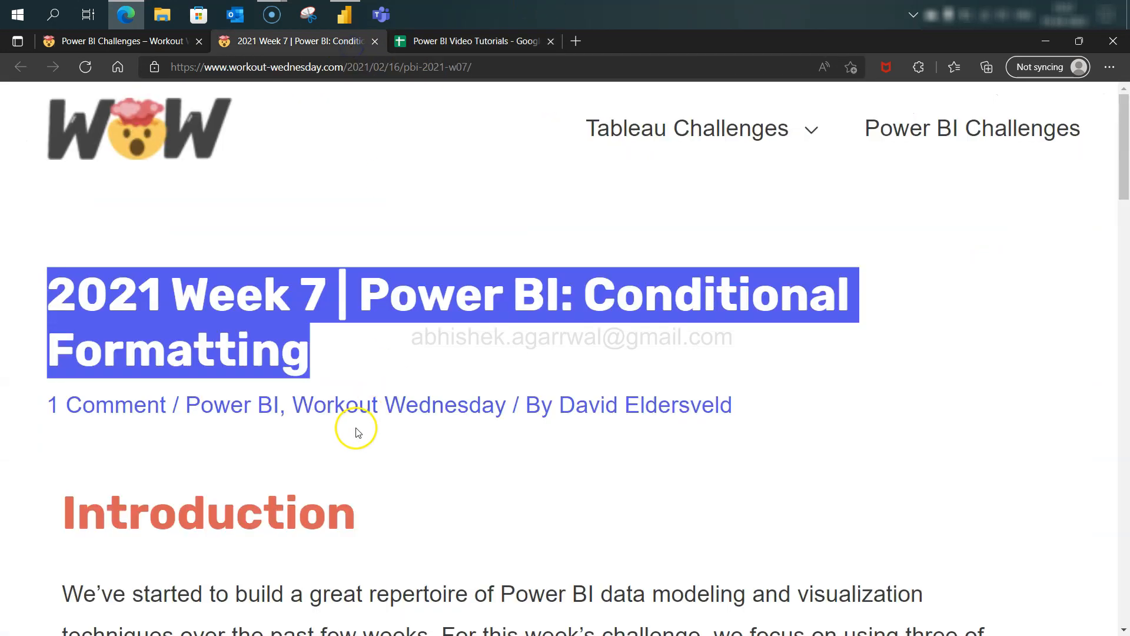
{"action": "right_click", "coordinate": [481, 64]}
{"action": "left_click", "coordinate": [533, 179]}
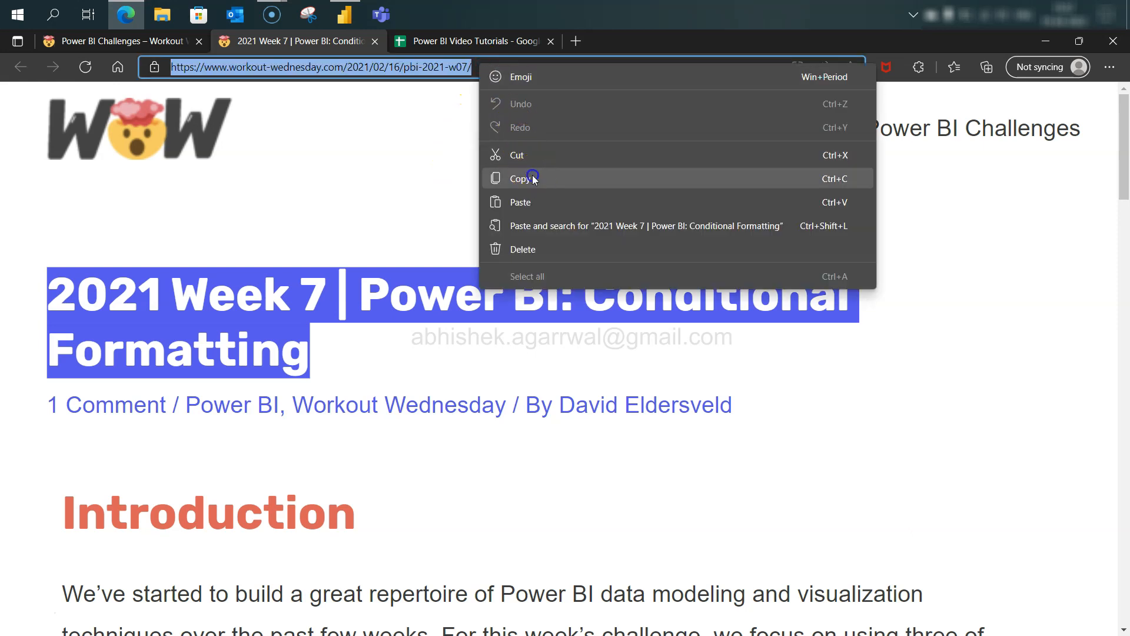
{"action": "left_click", "coordinate": [494, 44]}
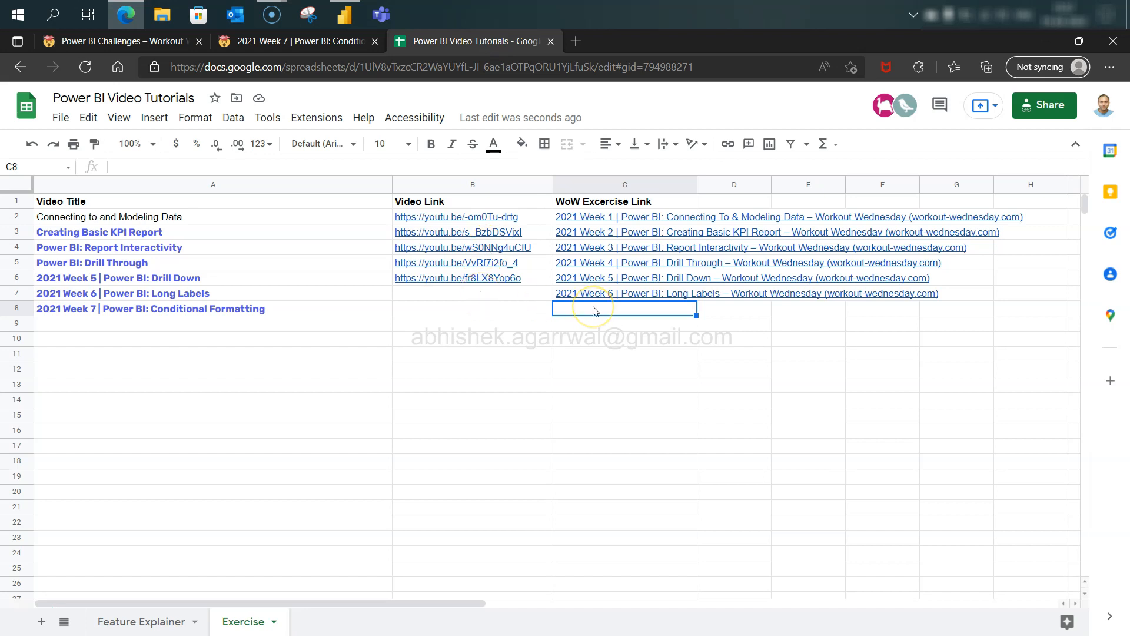
{"action": "key", "text": "ctrl+v"}
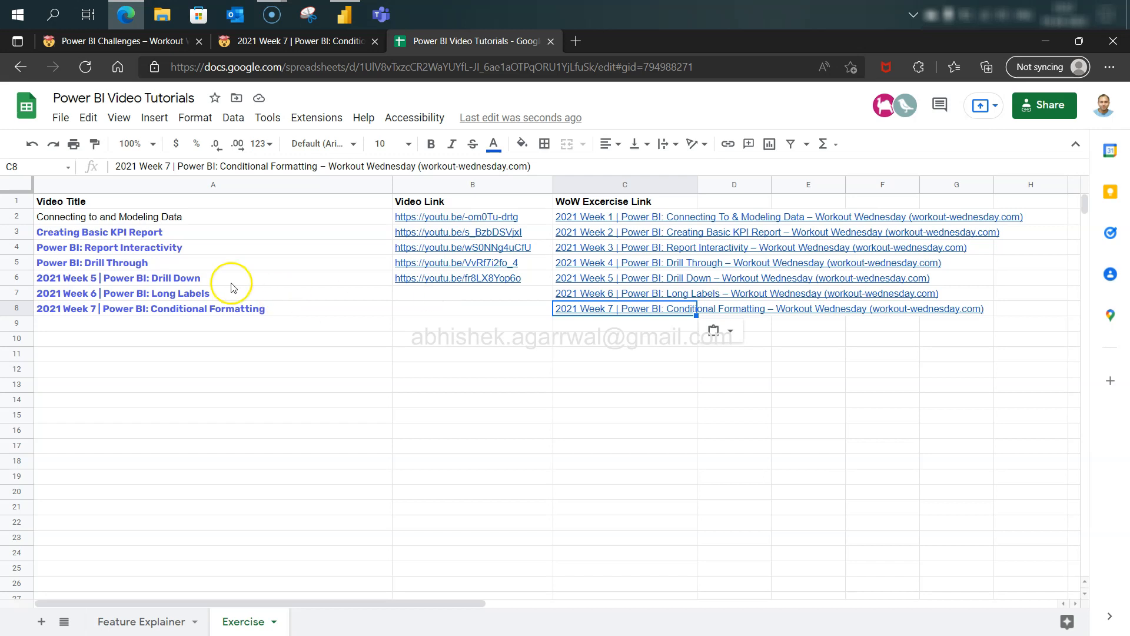
Review the challenge page's introduction, Requirements and Dataset sections, and open the raw data from Data.World link.
{"action": "left_click", "coordinate": [327, 40]}
{"action": "scroll", "coordinate": [405, 507], "scroll_direction": "down", "scroll_amount": 8}
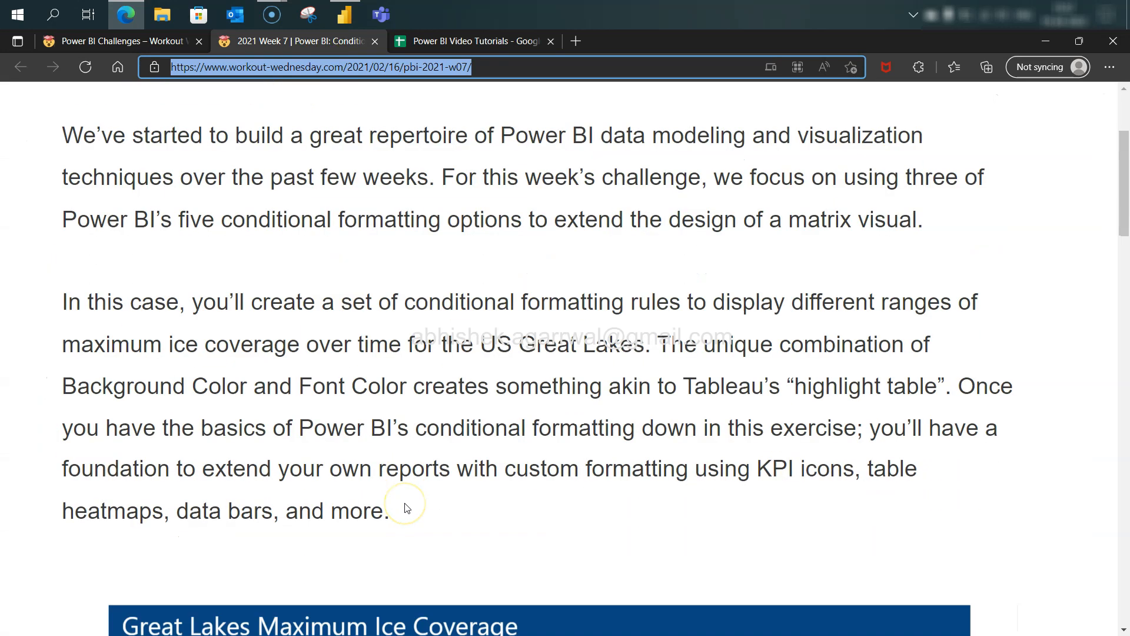
{"action": "scroll", "coordinate": [405, 507], "scroll_direction": "down", "scroll_amount": 15}
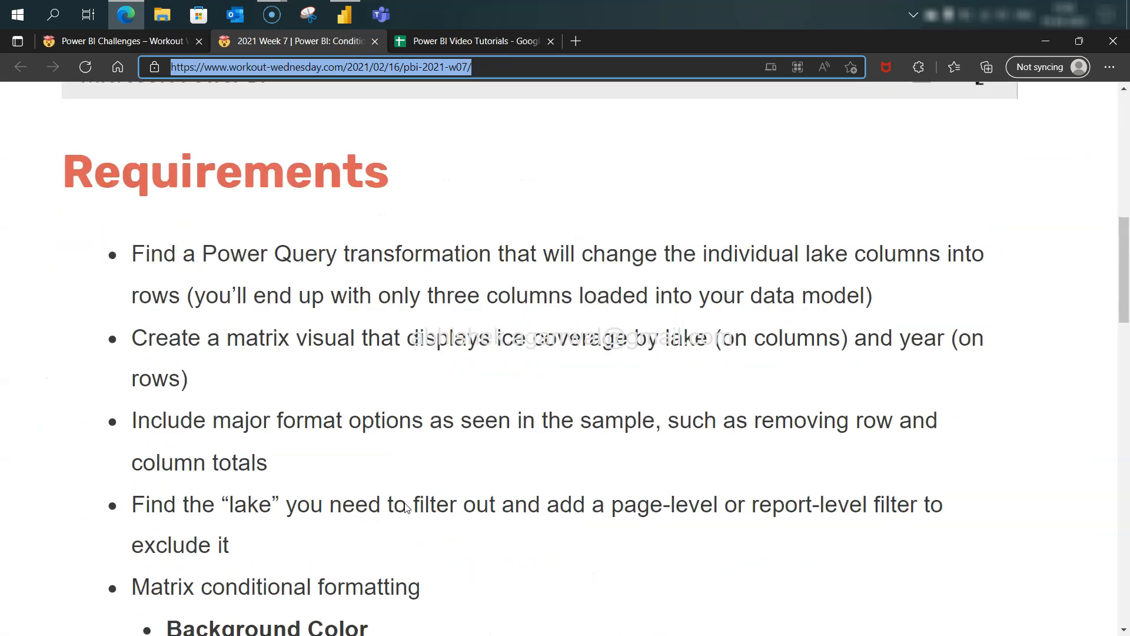
{"action": "scroll", "coordinate": [405, 506], "scroll_direction": "down", "scroll_amount": 10}
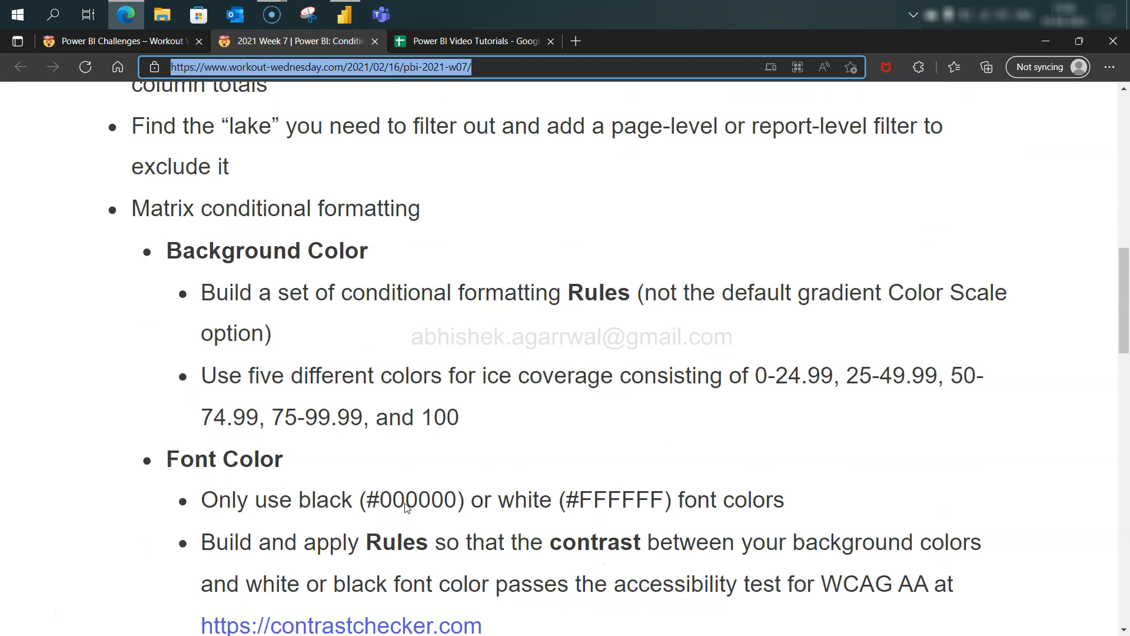
{"action": "scroll", "coordinate": [405, 507], "scroll_direction": "down", "scroll_amount": 8}
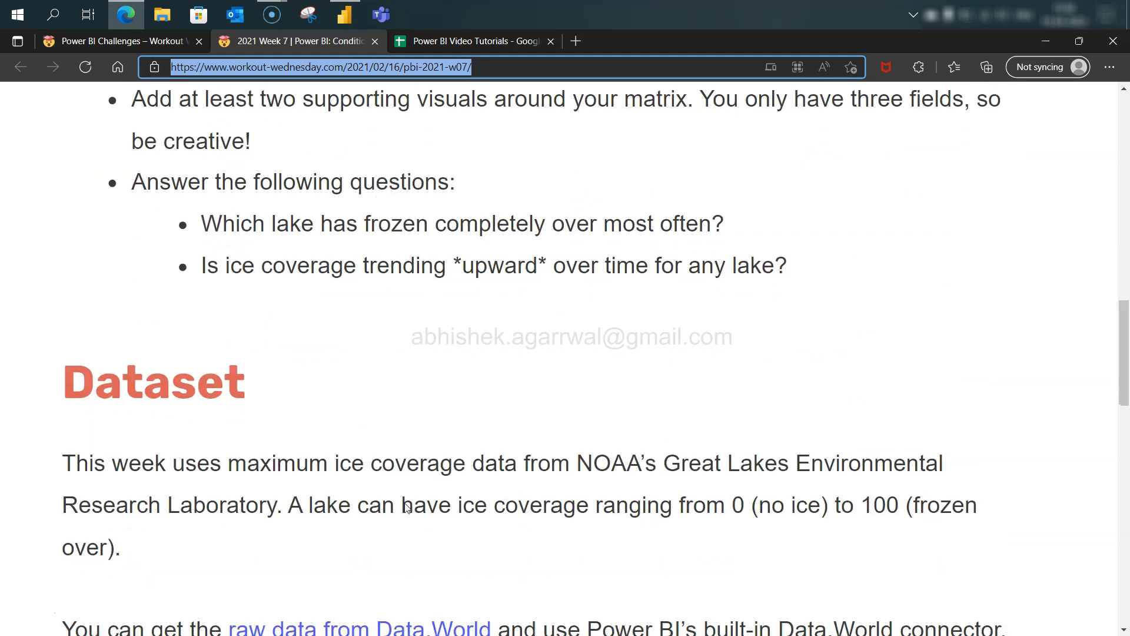
{"action": "scroll", "coordinate": [405, 506], "scroll_direction": "down", "scroll_amount": 3}
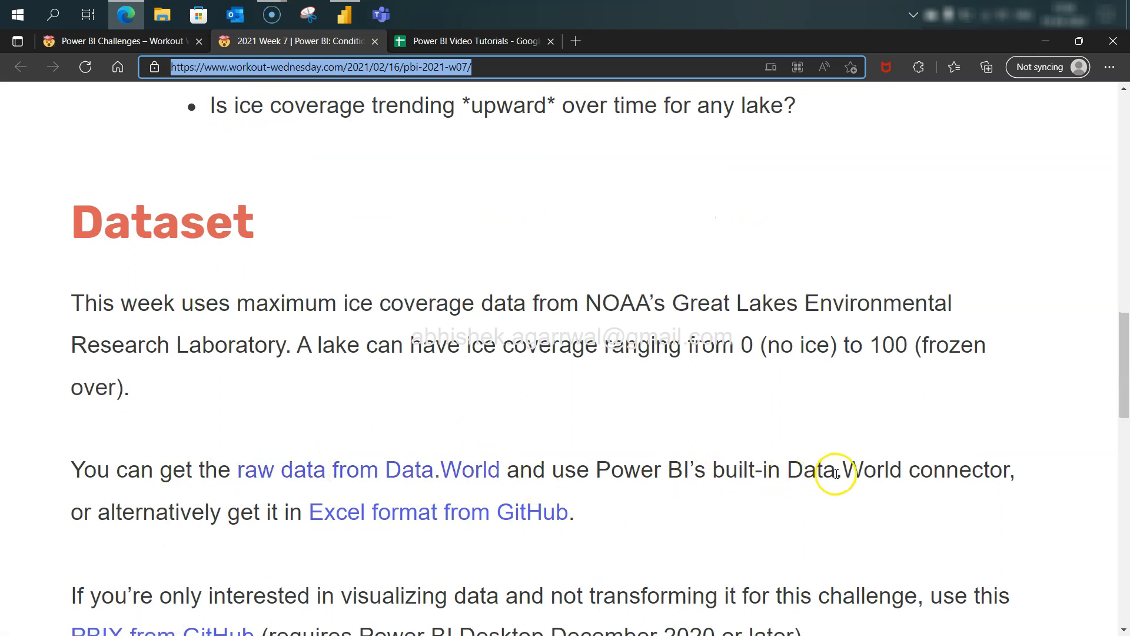
{"action": "left_click", "coordinate": [442, 471]}
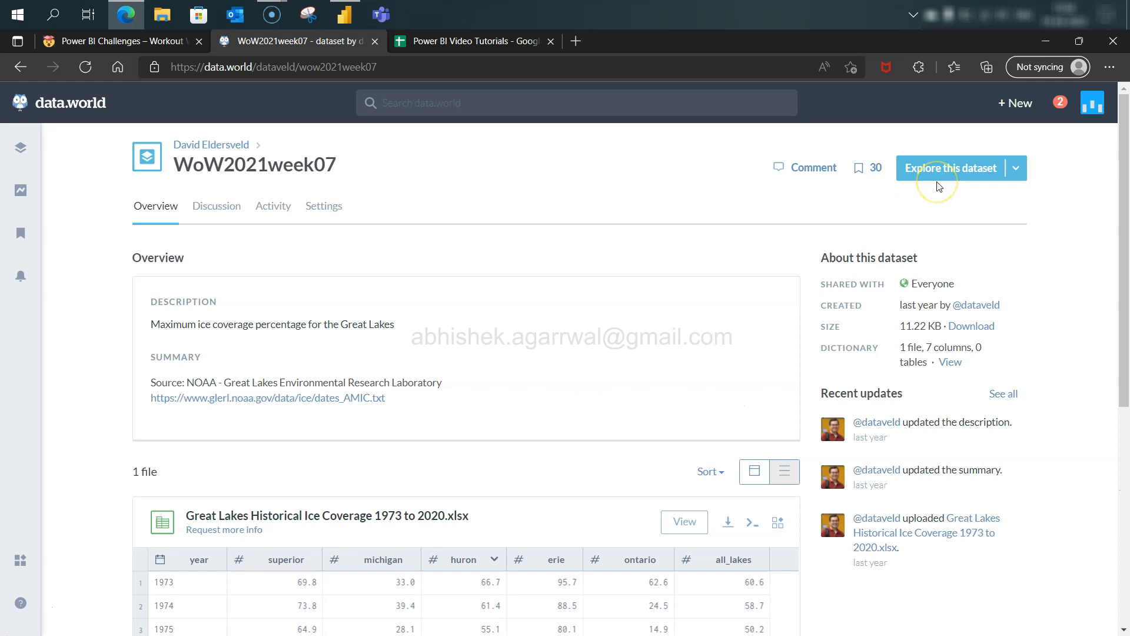
Check the downloaded dataset in File Explorer under Power BI > WoW > W7 > dataveld-wow2021week07 > data, and close the window.
{"action": "left_click", "coordinate": [163, 18]}
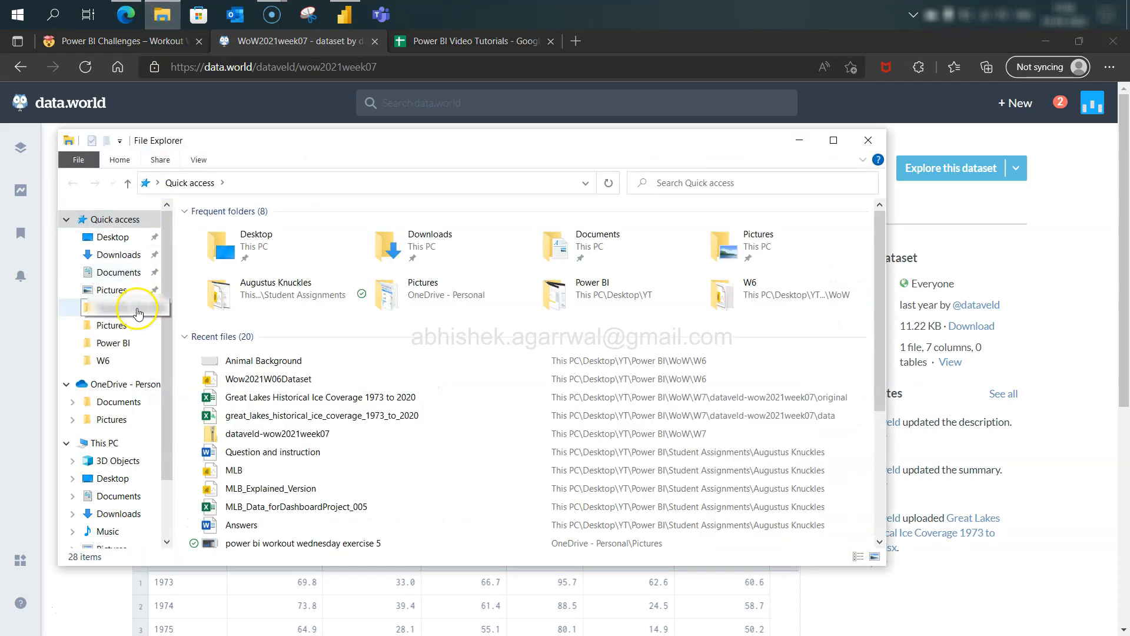
{"action": "left_click", "coordinate": [137, 309]}
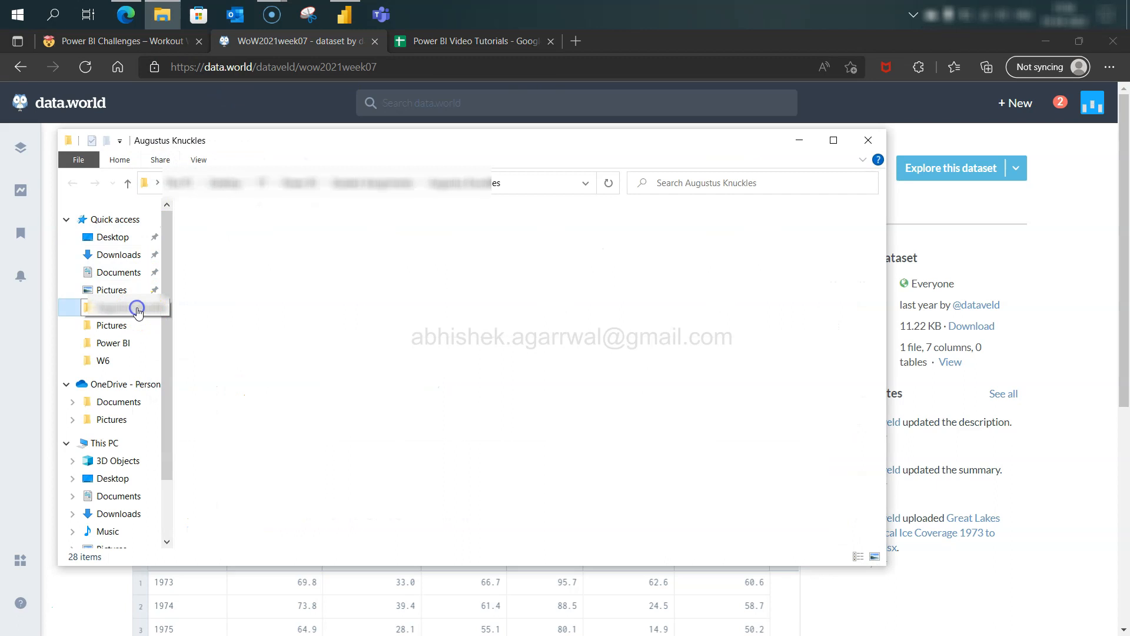
{"action": "left_click", "coordinate": [120, 342]}
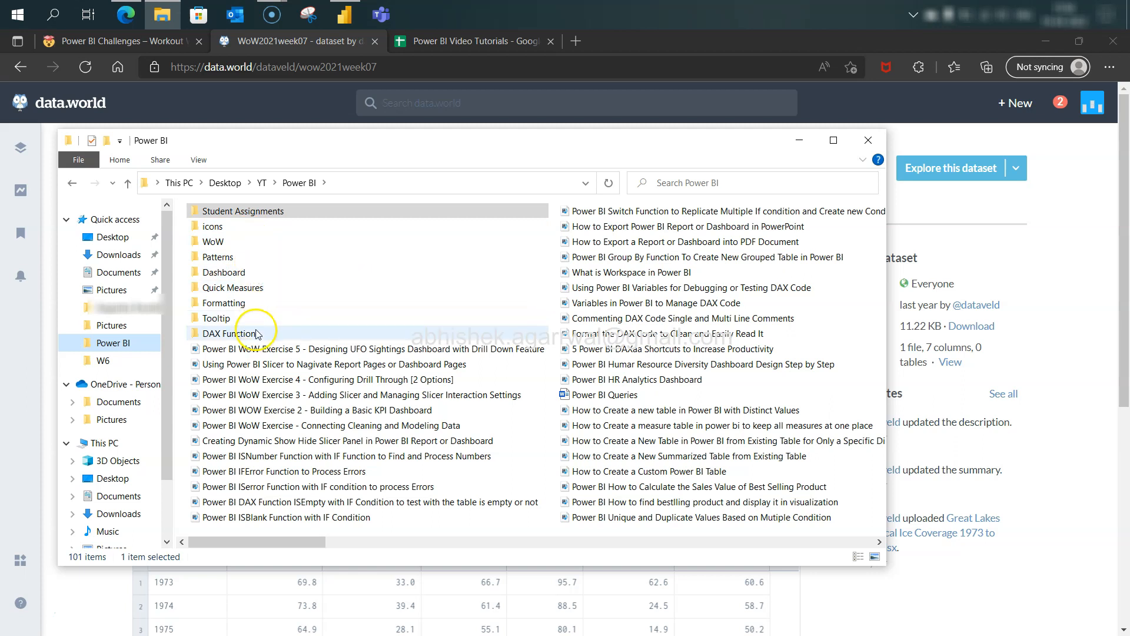
{"action": "double_click", "coordinate": [266, 242]}
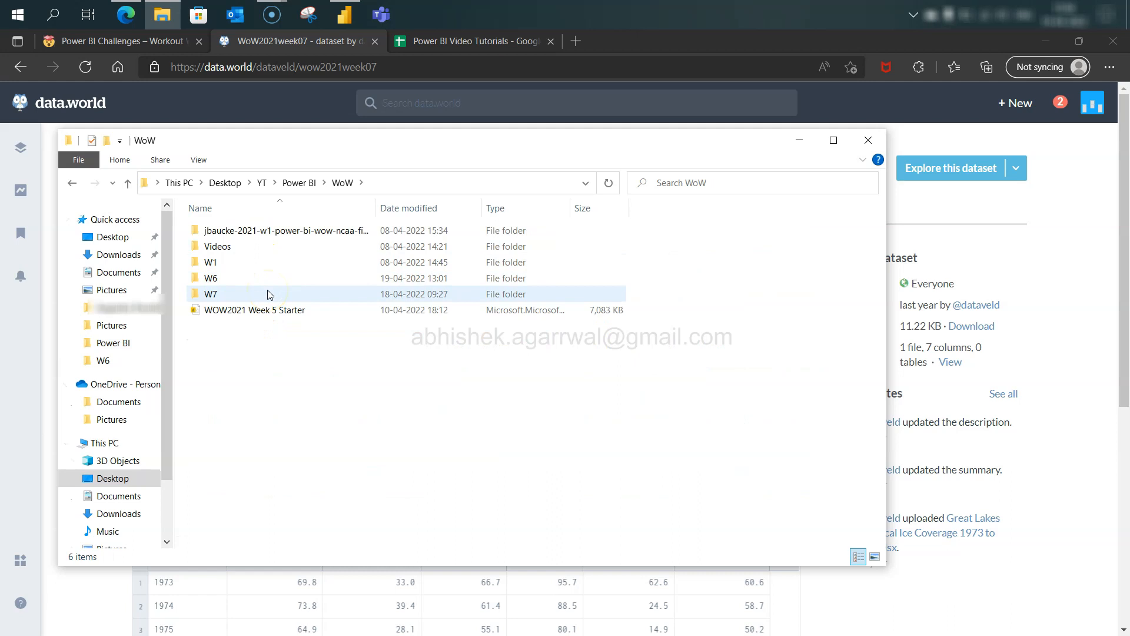
{"action": "double_click", "coordinate": [268, 295]}
{"action": "double_click", "coordinate": [277, 230]}
{"action": "left_click", "coordinate": [280, 230]}
{"action": "double_click", "coordinate": [280, 230]}
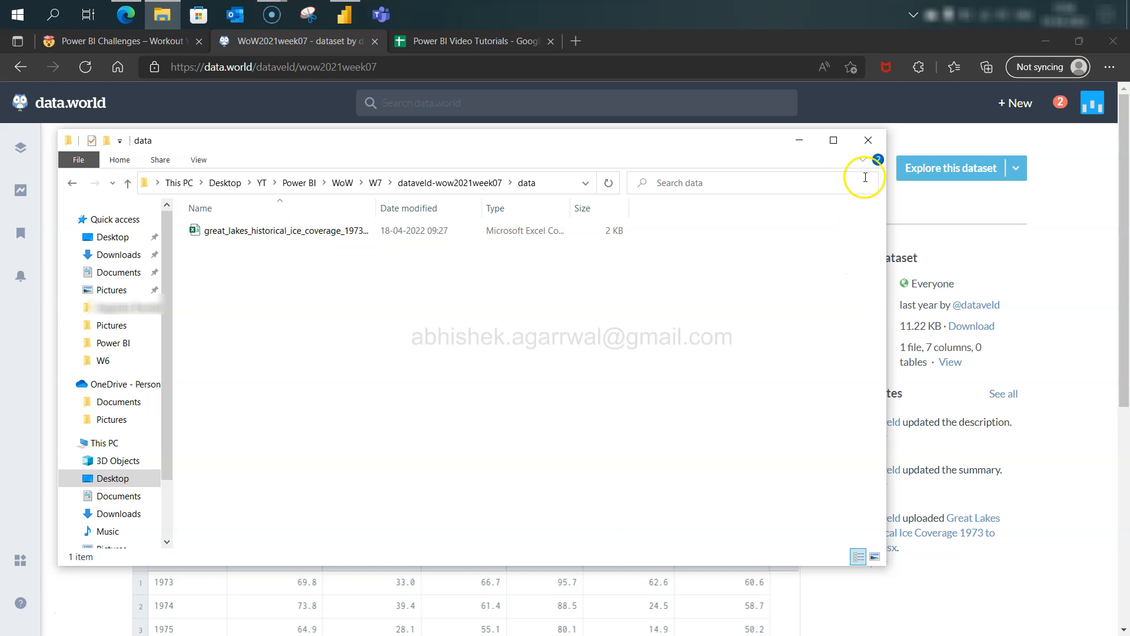
{"action": "left_click", "coordinate": [868, 139]}
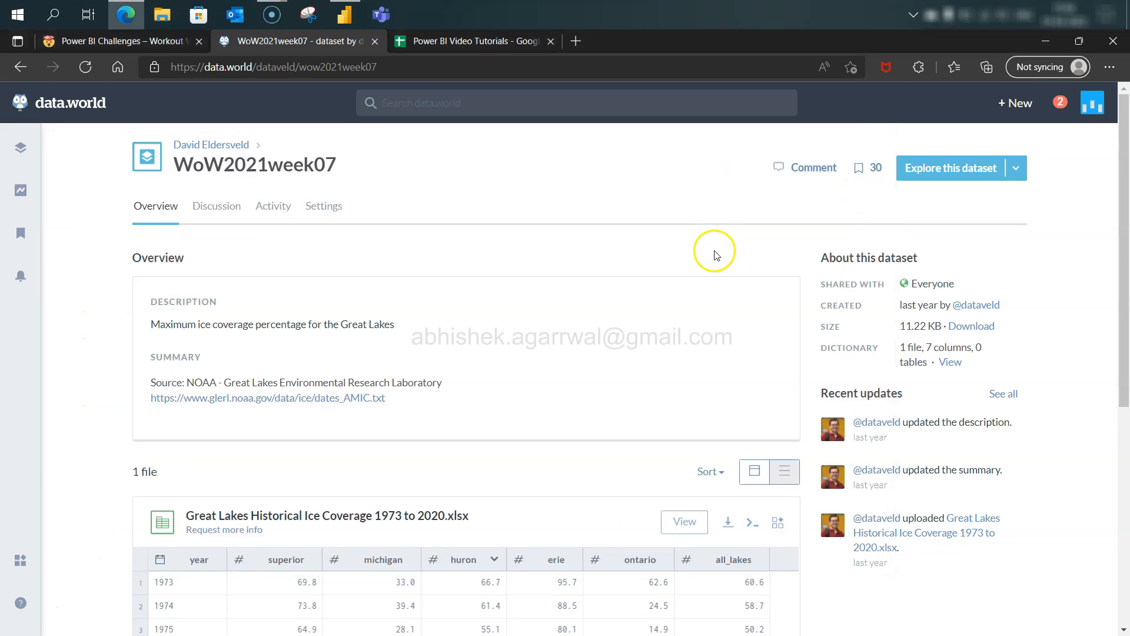
Check the download option on the WoW2021week07 dataset page and return to the challenge page.
{"action": "left_click", "coordinate": [21, 69]}
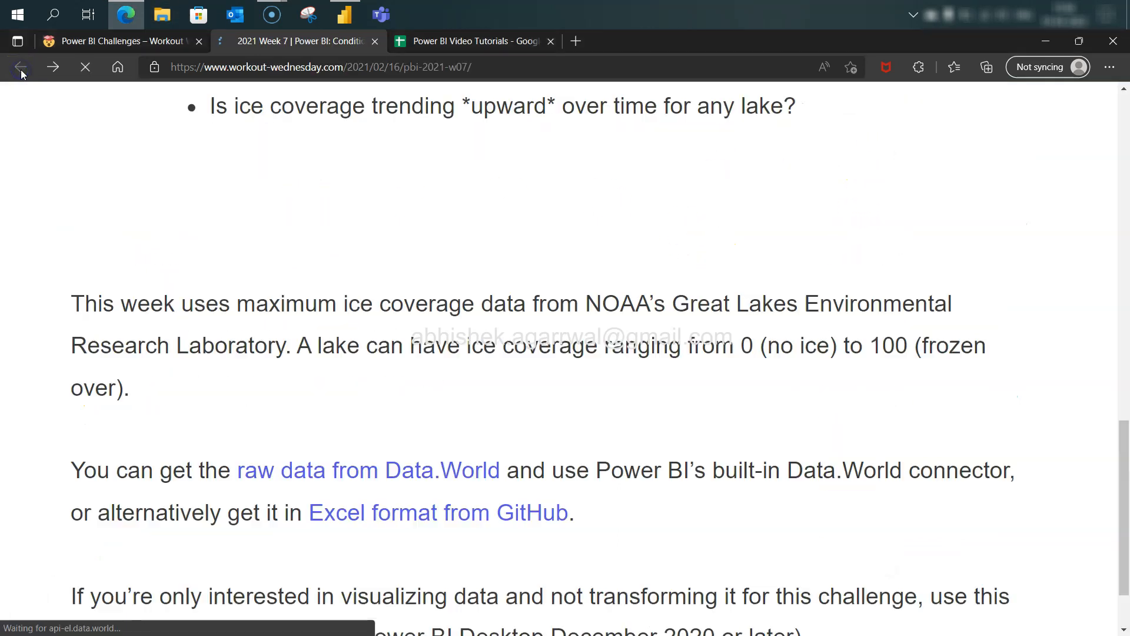
{"action": "left_click", "coordinate": [53, 67]}
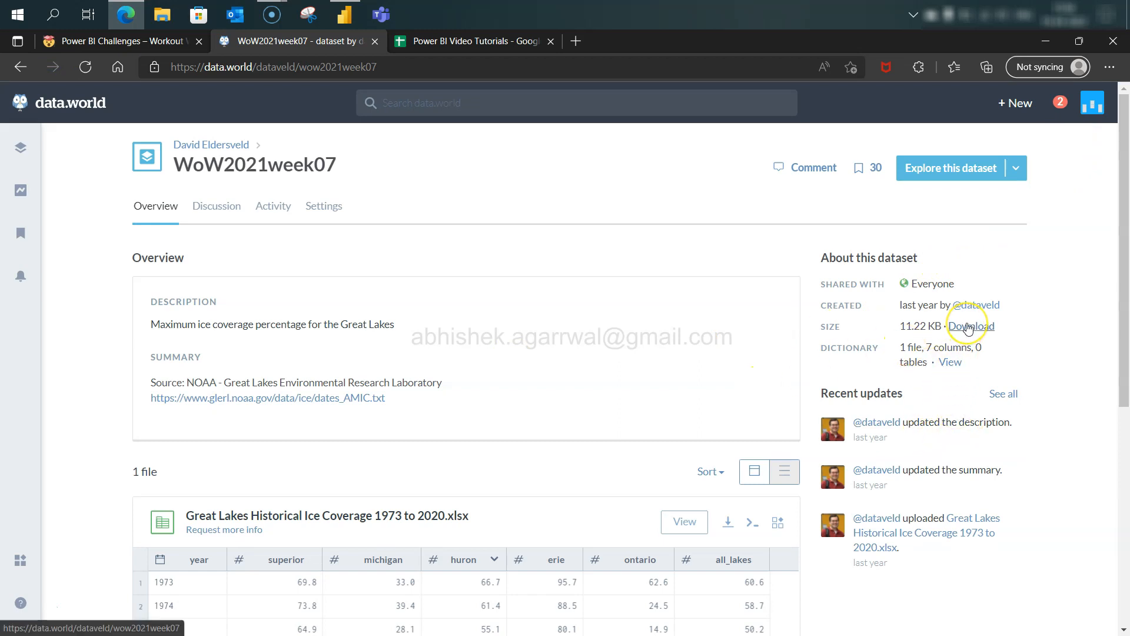
{"action": "left_click", "coordinate": [19, 69]}
Review the Excel and PBIX alternatives in the Dataset section, and open the PBIX from GitHub link.
{"action": "scroll", "coordinate": [204, 355], "scroll_direction": "down", "scroll_amount": 3}
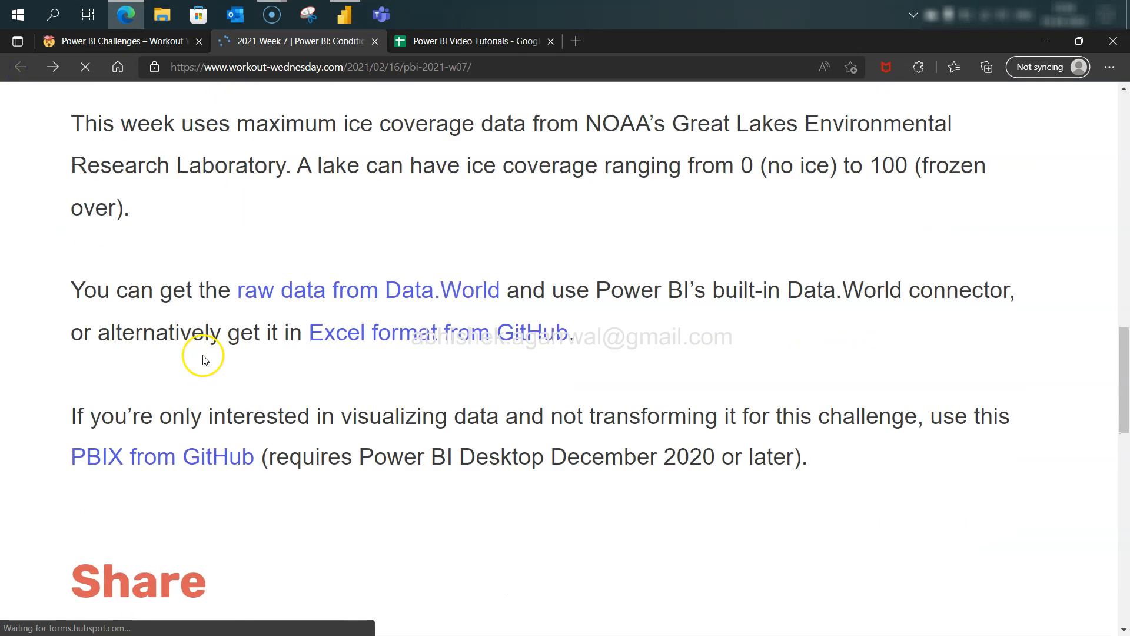
{"action": "scroll", "coordinate": [205, 360], "scroll_direction": "down", "scroll_amount": 1}
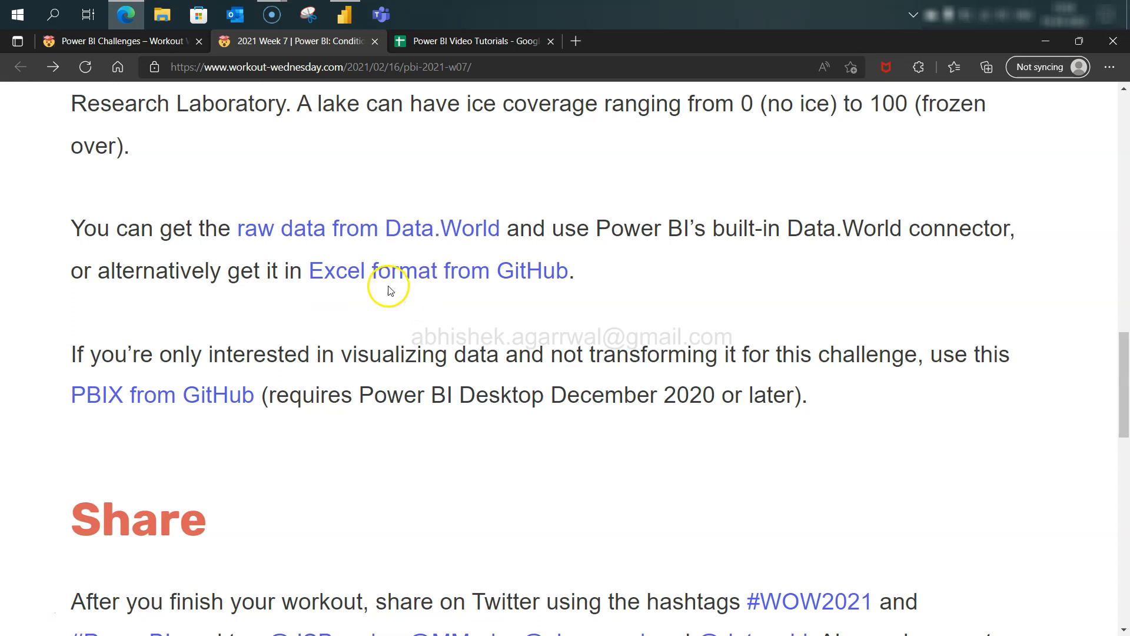
{"action": "scroll", "coordinate": [473, 362], "scroll_direction": "down", "scroll_amount": 1}
{"action": "scroll", "coordinate": [474, 364], "scroll_direction": "down", "scroll_amount": 1}
{"action": "scroll", "coordinate": [474, 365], "scroll_direction": "up", "scroll_amount": 1}
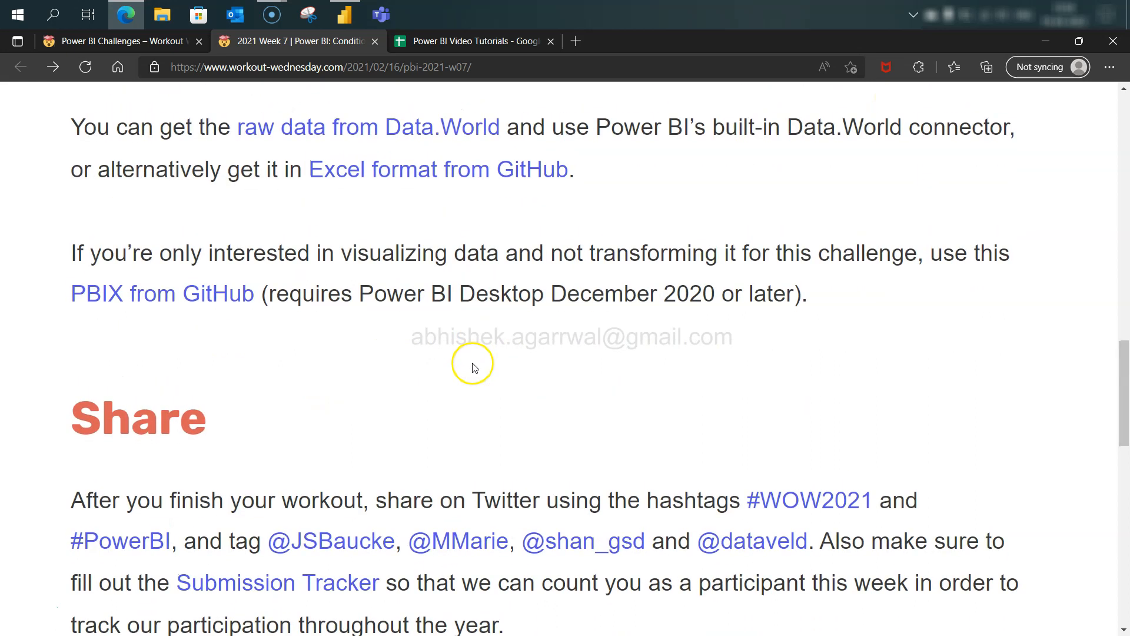
{"action": "left_click_drag", "start_coordinate": [346, 258], "coordinate": [926, 247]}
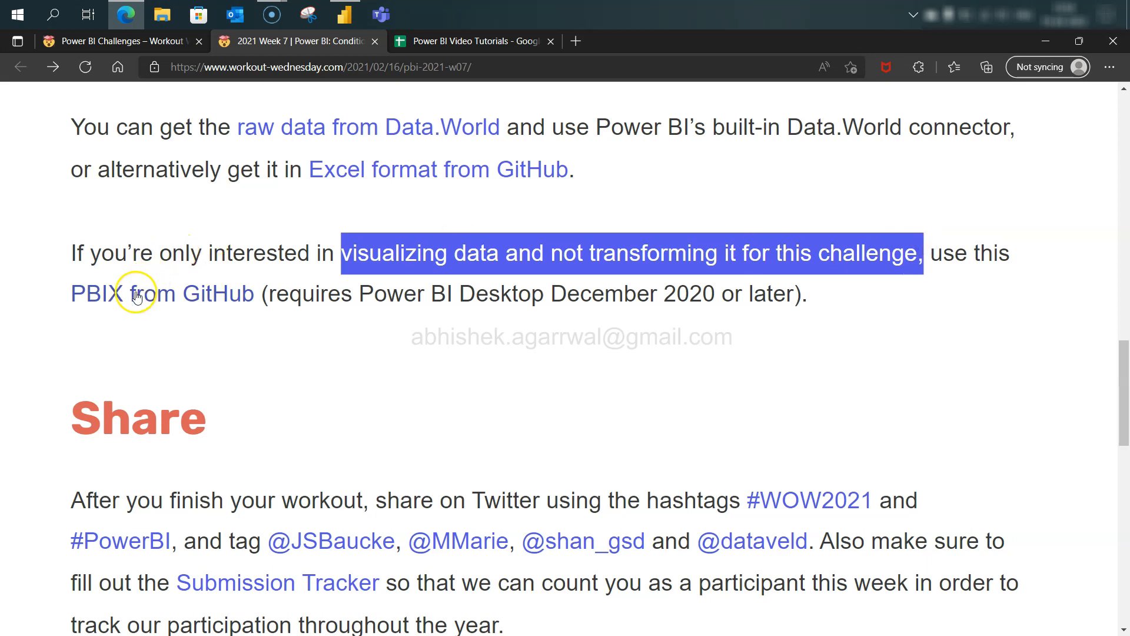
{"action": "left_click", "coordinate": [182, 310]}
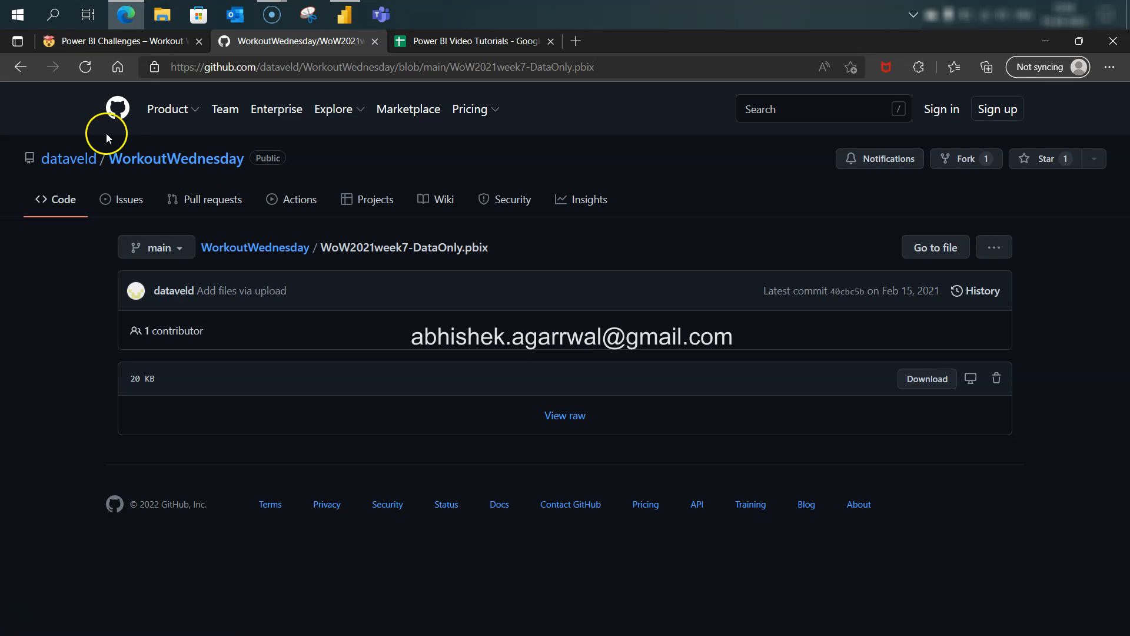
Return to the challenge page's Requirements section for a review, and switch to Power BI Desktop.
{"action": "left_click", "coordinate": [21, 68]}
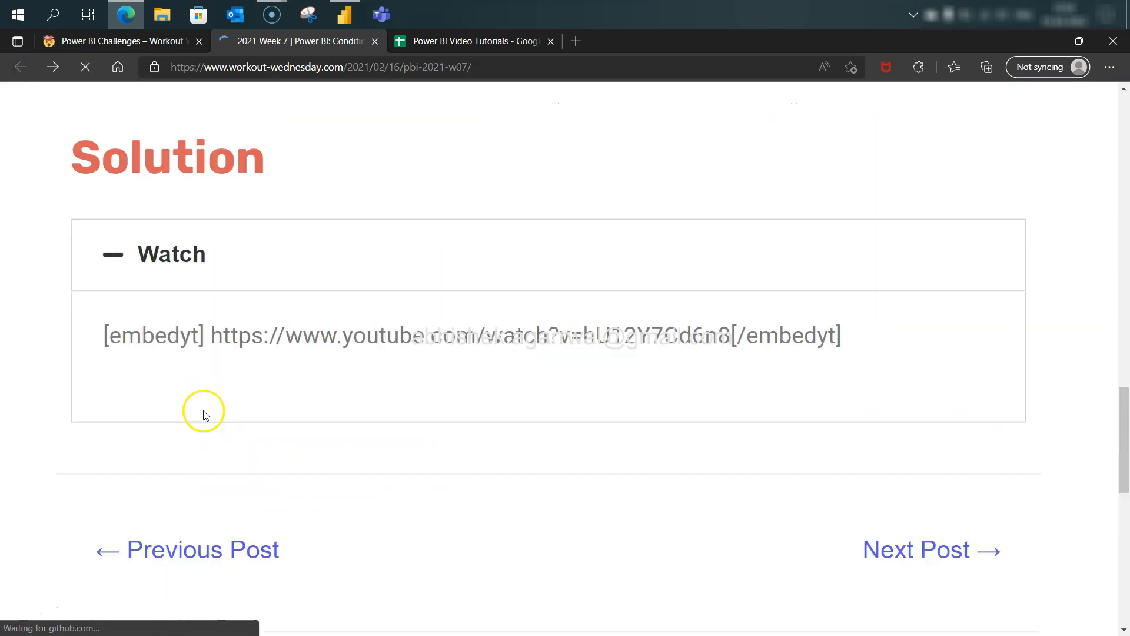
{"action": "scroll", "coordinate": [205, 415], "scroll_direction": "up", "scroll_amount": 20}
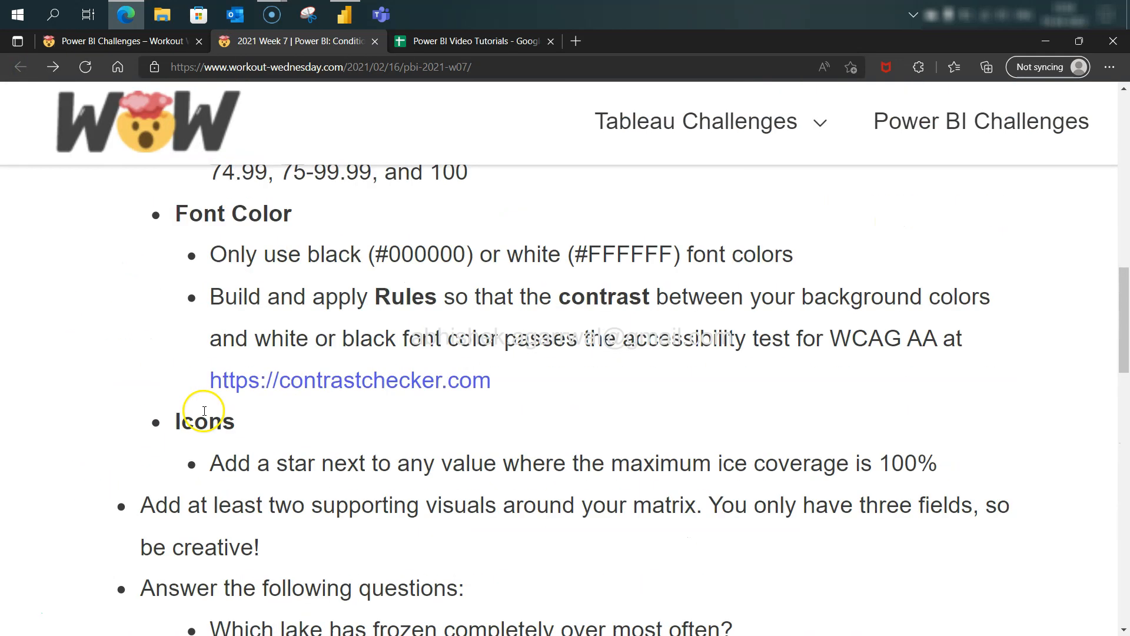
{"action": "scroll", "coordinate": [205, 416], "scroll_direction": "up", "scroll_amount": 5}
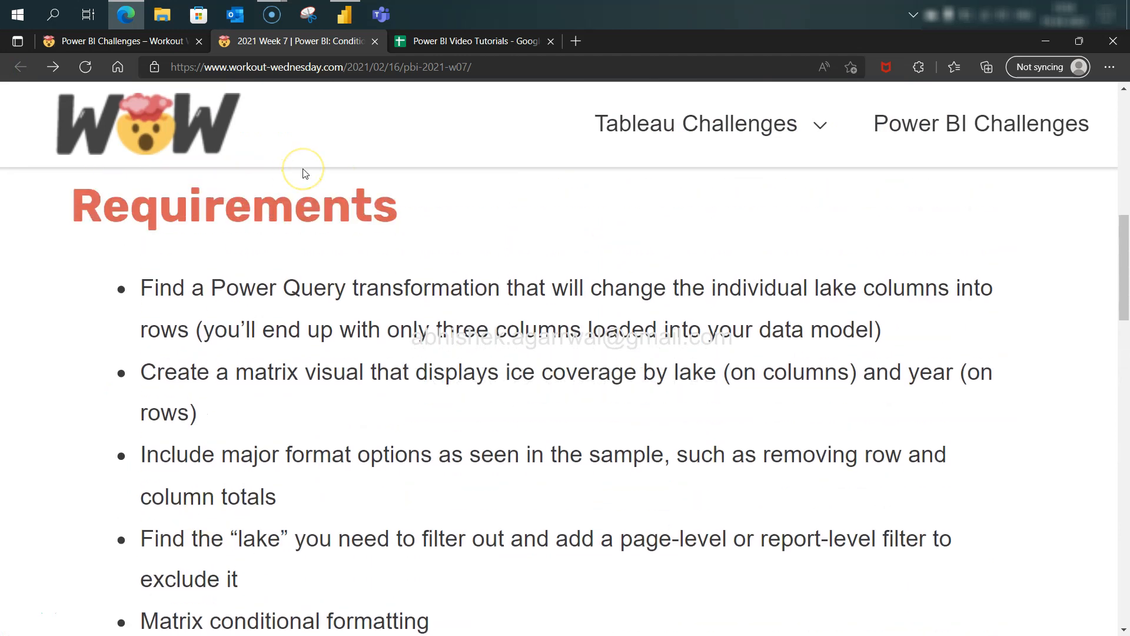
{"action": "key", "text": "alt+Tab"}
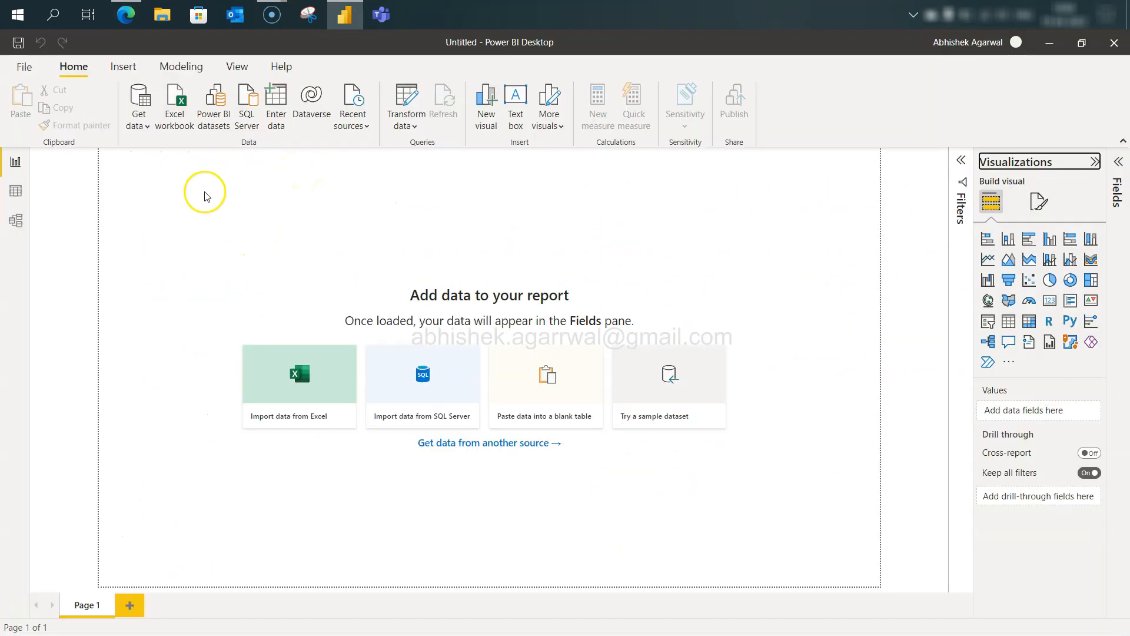
{"action": "left_click", "coordinate": [172, 106]}
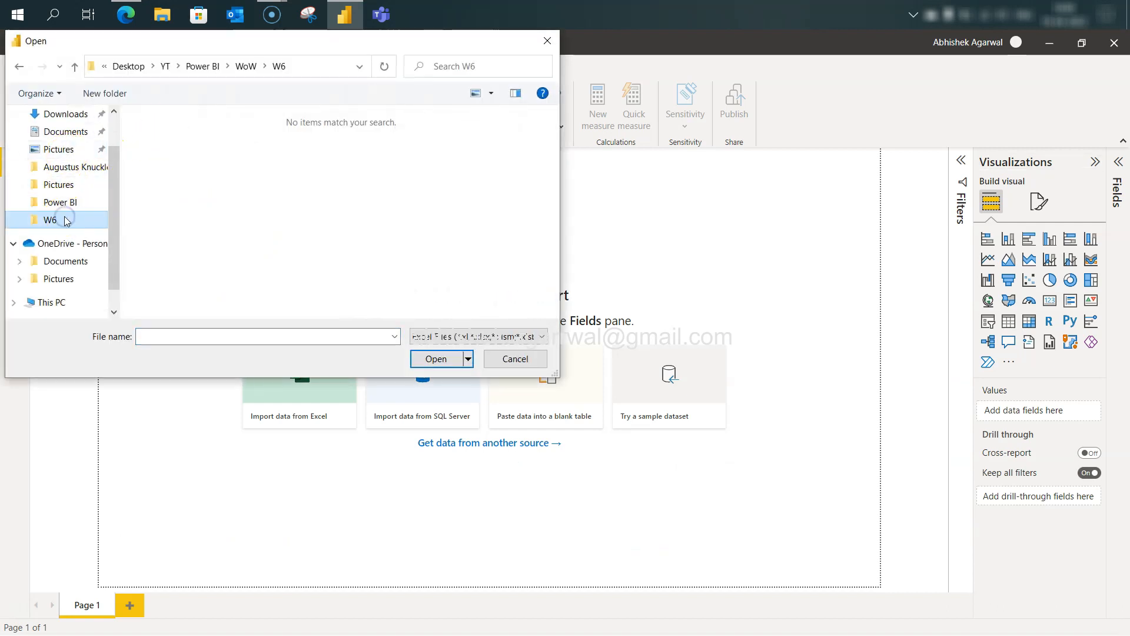
{"action": "left_click", "coordinate": [246, 66]}
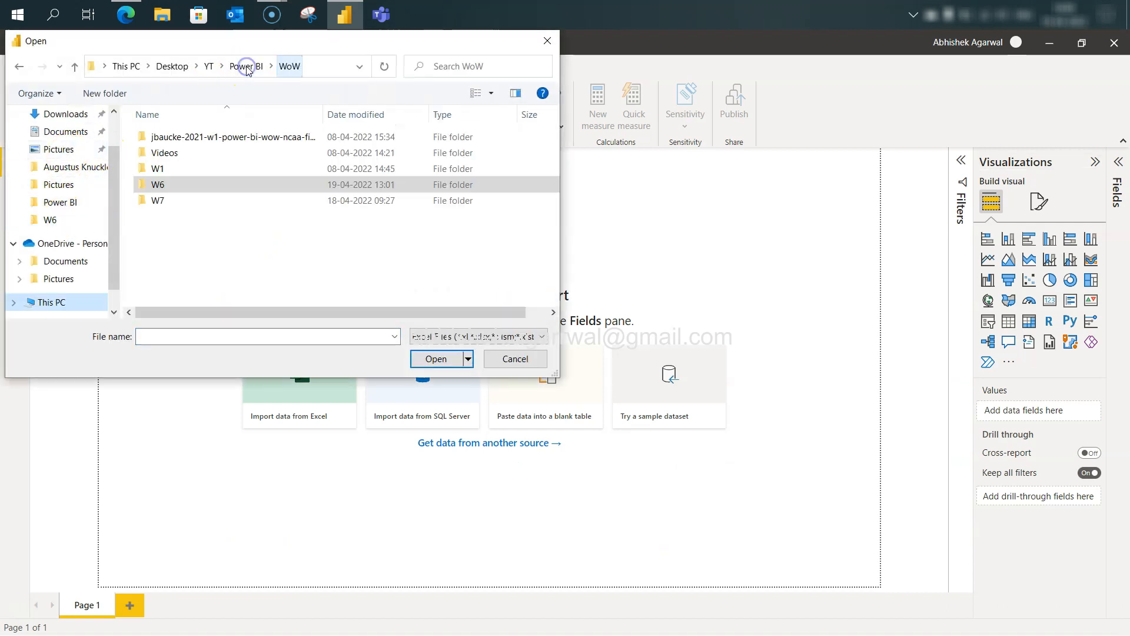
{"action": "double_click", "coordinate": [193, 199]}
{"action": "double_click", "coordinate": [198, 146]}
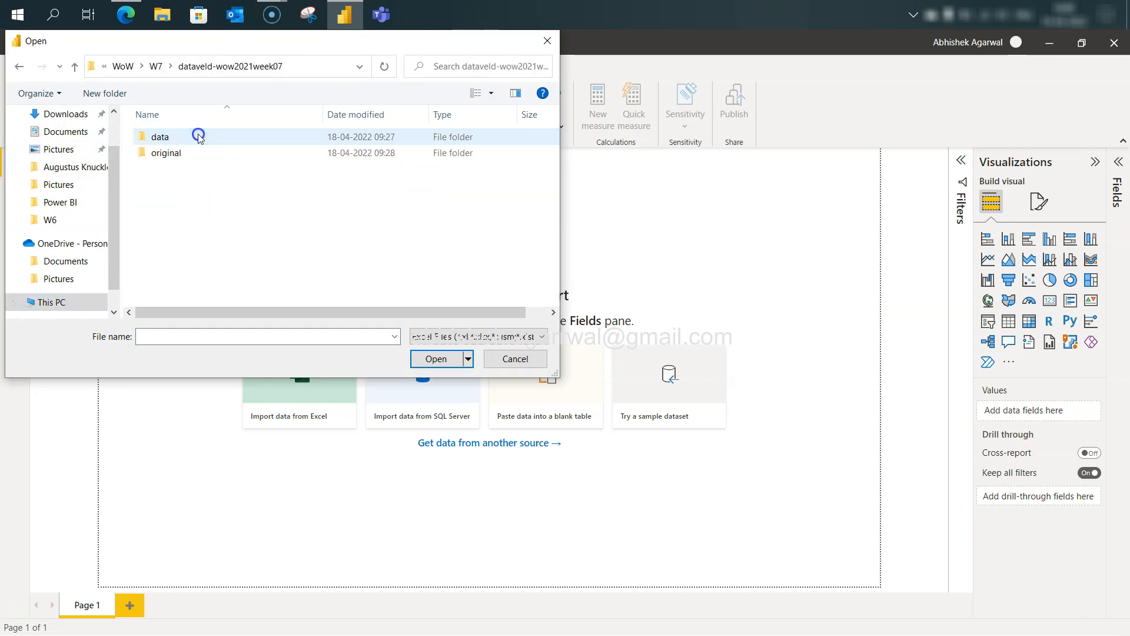
{"action": "double_click", "coordinate": [199, 136]}
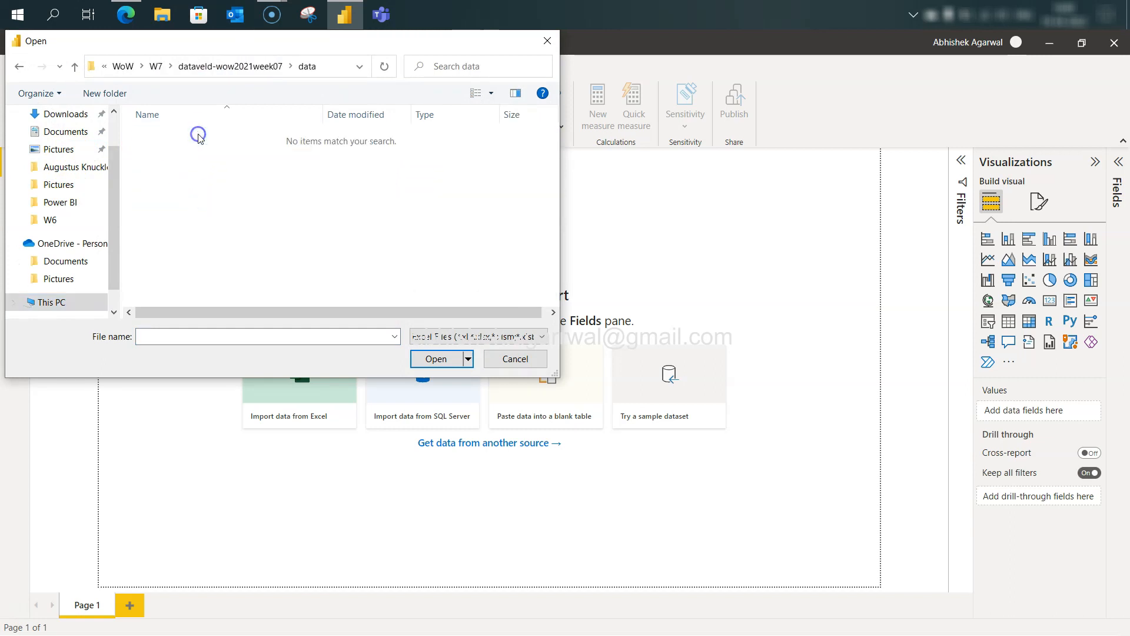
{"action": "left_click", "coordinate": [516, 359]}
Import great_lakes_historical_ice_coverage_1973_to_2020.csv through the Text/CSV connector from WoW > W7 > dataveld-wow2021week07 > data.
{"action": "left_click", "coordinate": [130, 121]}
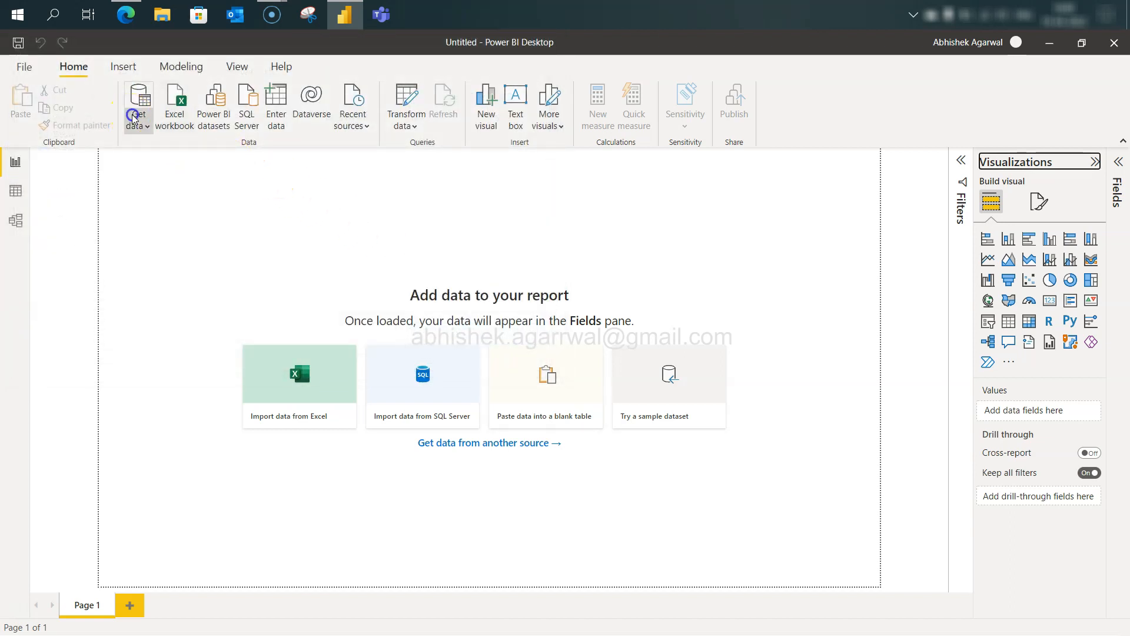
{"action": "left_click", "coordinate": [175, 315]}
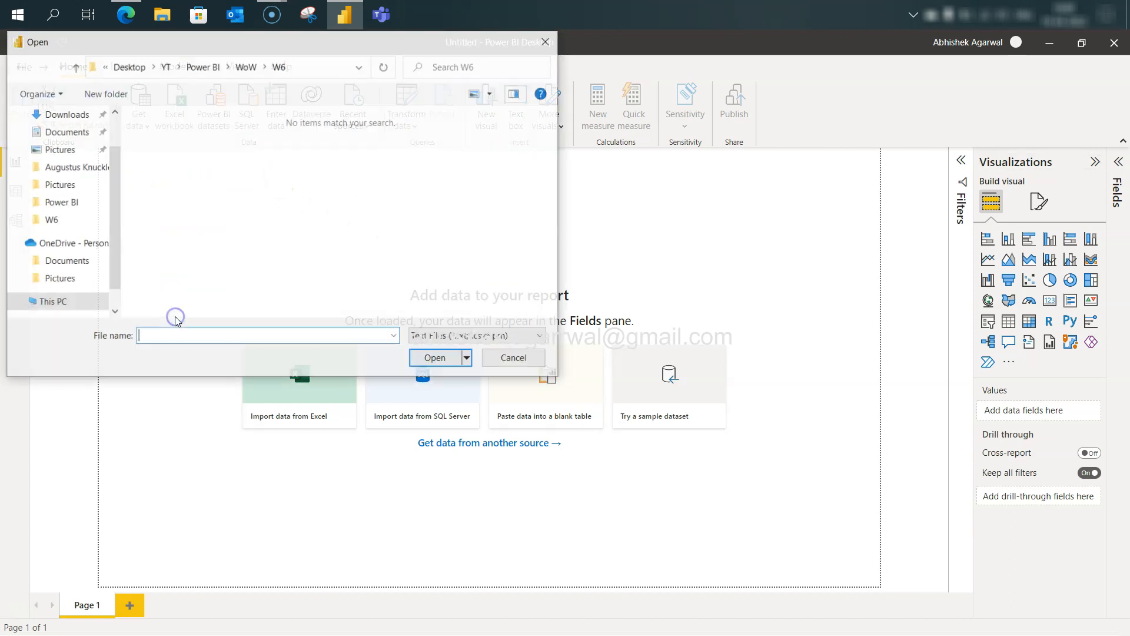
{"action": "left_click", "coordinate": [68, 220]}
{"action": "left_click", "coordinate": [244, 67]}
{"action": "double_click", "coordinate": [189, 199]}
{"action": "double_click", "coordinate": [198, 139]}
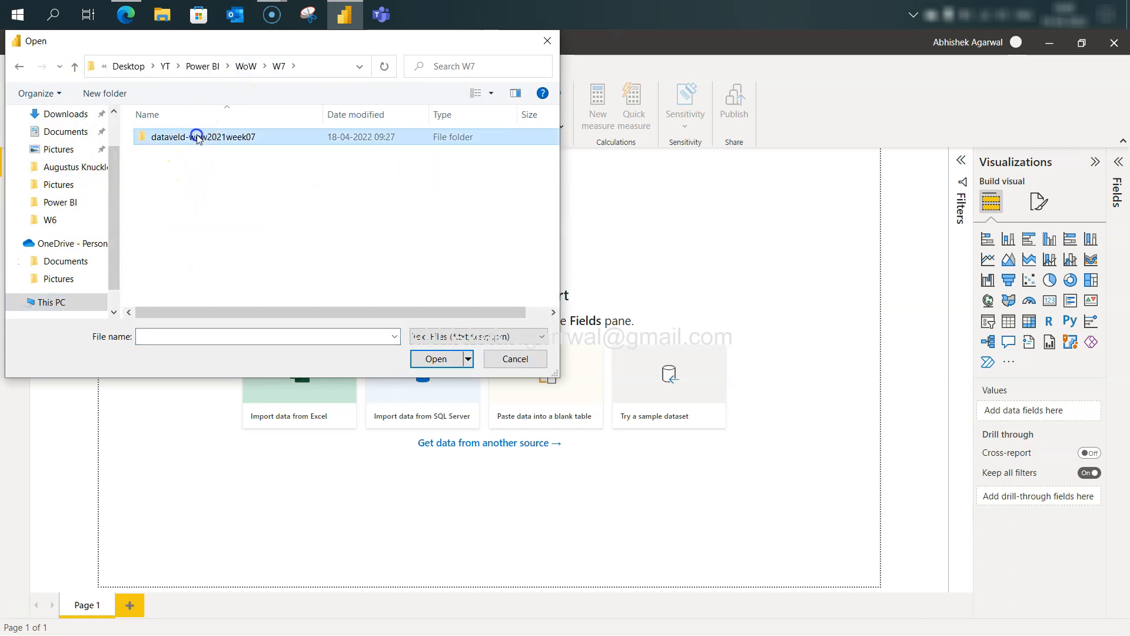
{"action": "double_click", "coordinate": [198, 137]}
{"action": "double_click", "coordinate": [198, 137]}
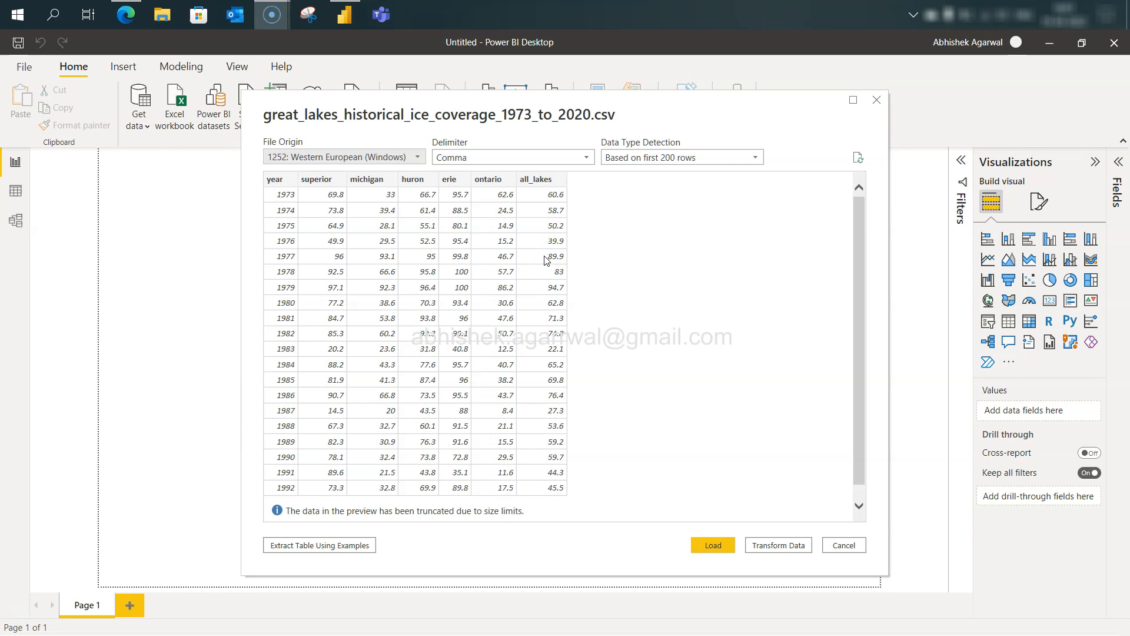
Check the challenge page's requirement about turning individual lake columns into rows against the CSV preview in Power BI Desktop.
{"action": "key", "text": "alt+Tab"}
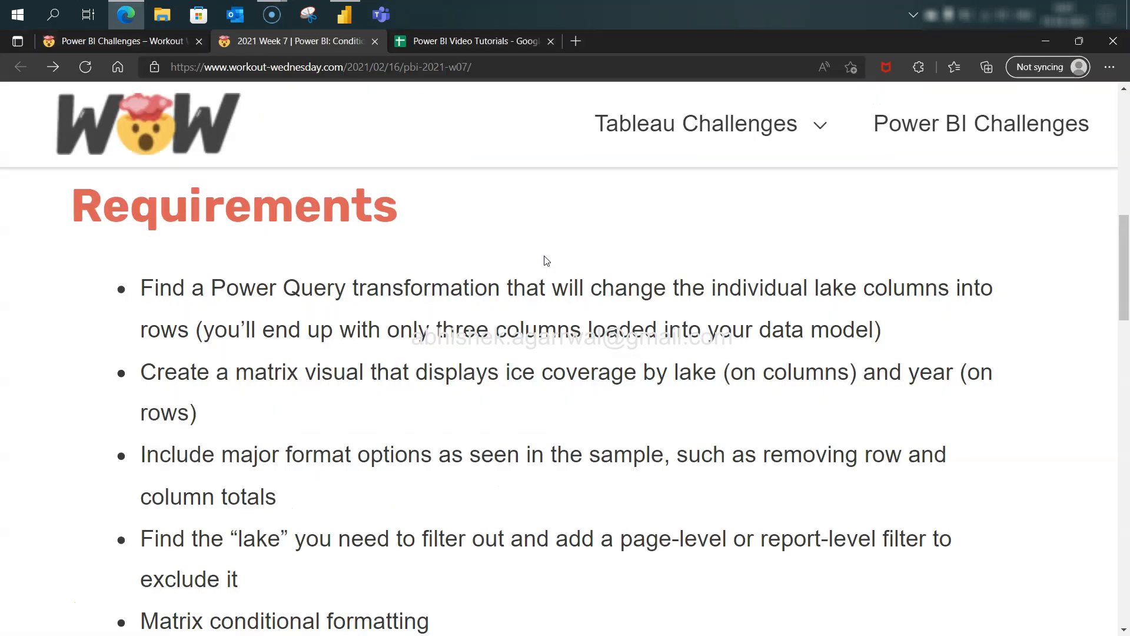
{"action": "scroll", "coordinate": [271, 360], "scroll_direction": "down", "scroll_amount": 1}
{"action": "left_click", "coordinate": [218, 271]}
{"action": "left_click_drag", "start_coordinate": [218, 271], "coordinate": [812, 279]}
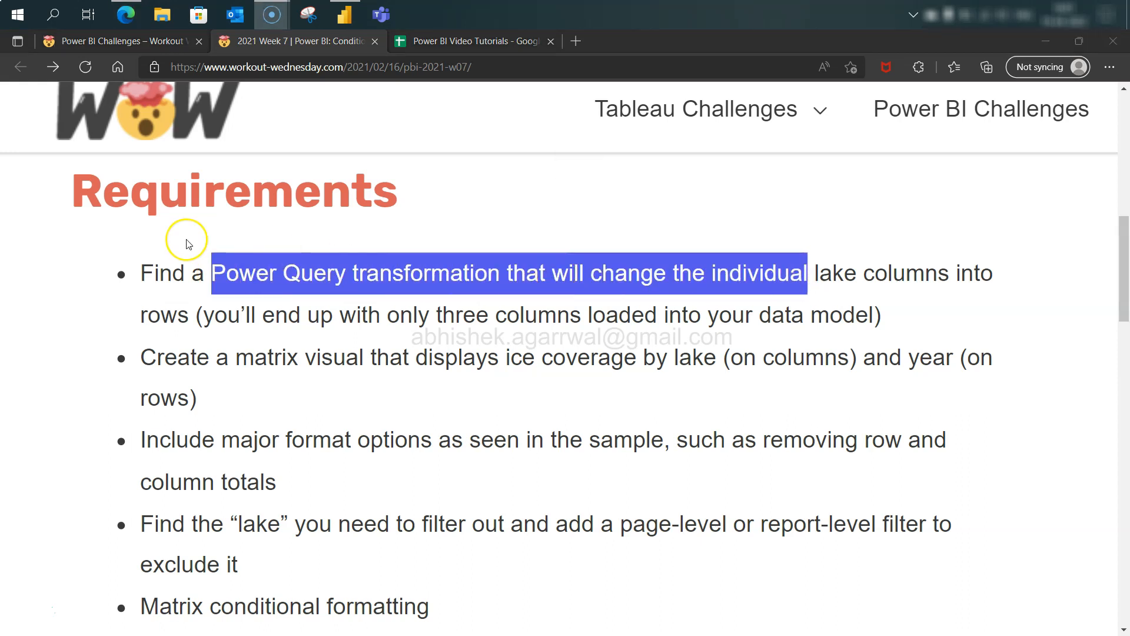
{"action": "key", "text": "alt+Tab"}
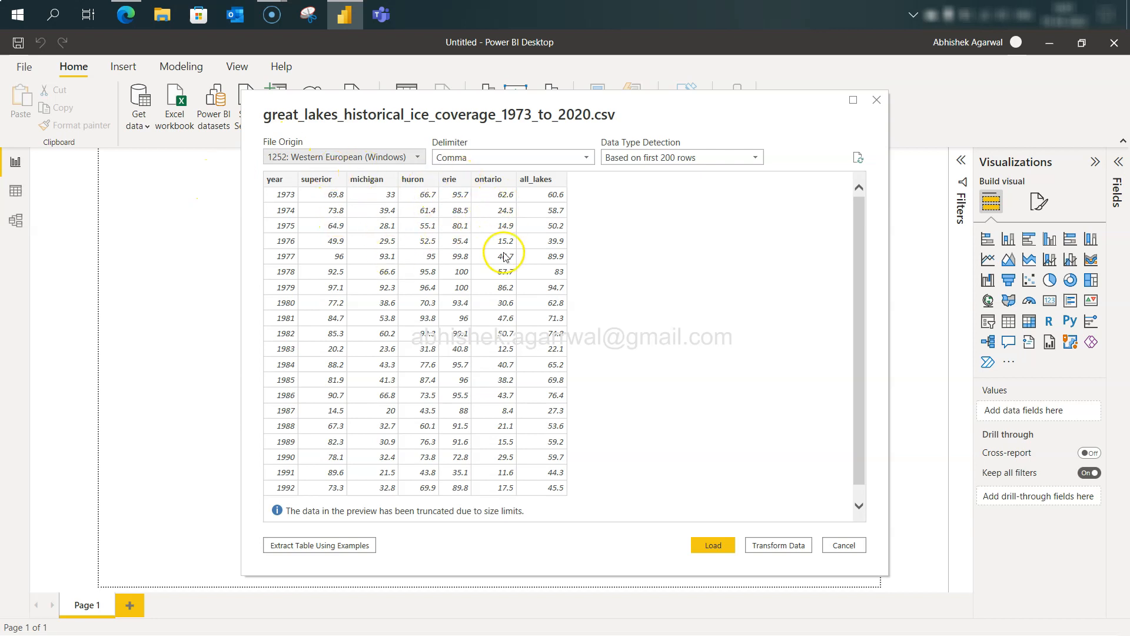
{"action": "key", "text": "alt+Tab"}
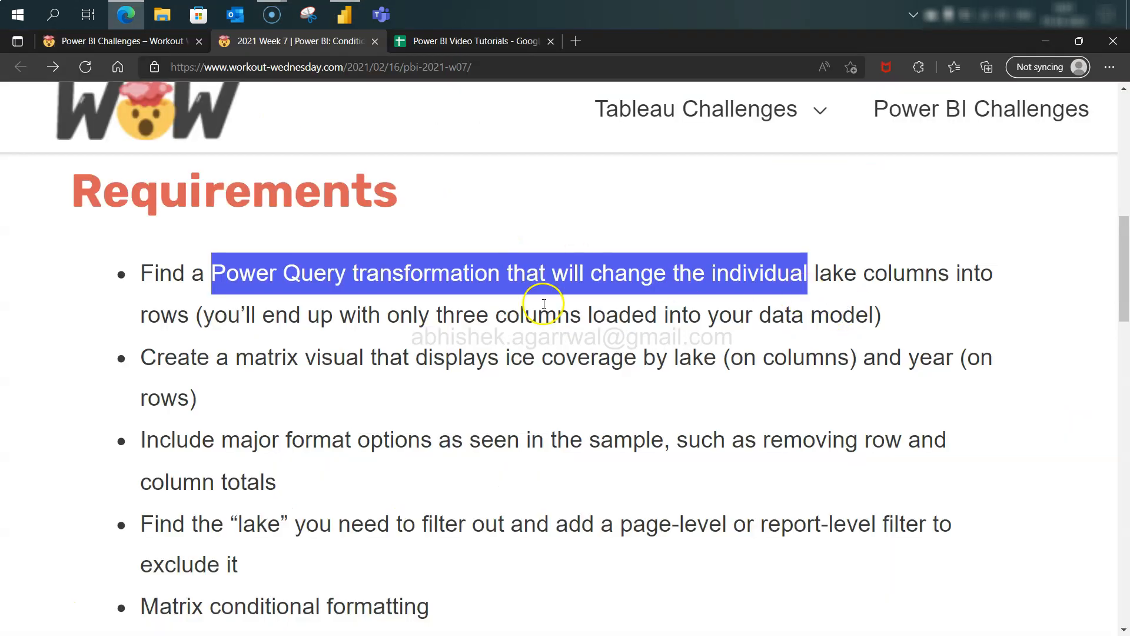
{"action": "left_click_drag", "start_coordinate": [178, 317], "coordinate": [543, 327]}
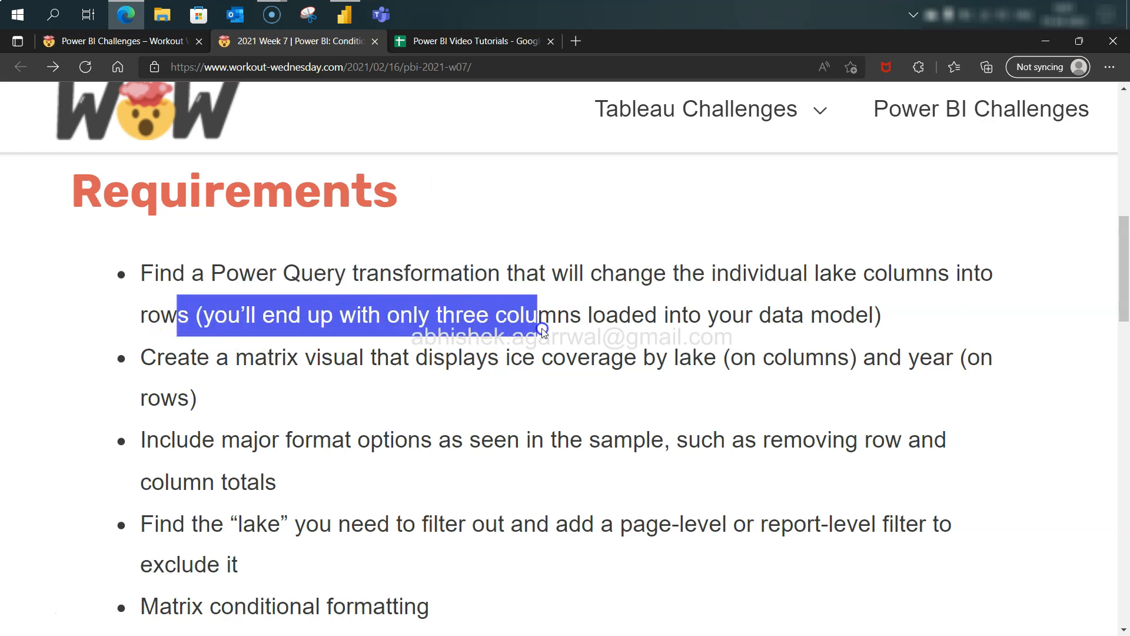
{"action": "key", "text": "alt+Tab"}
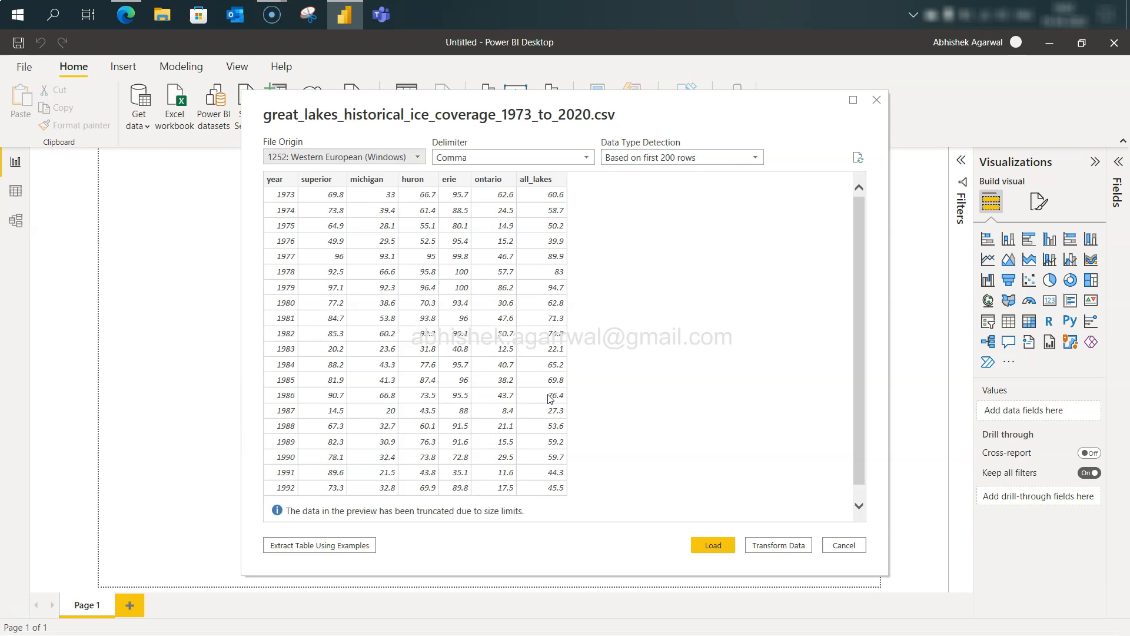
Open the CSV data in Power Query Editor and unpivot the superior, michigan, huron, erie and ontario columns.
{"action": "left_click", "coordinate": [776, 546]}
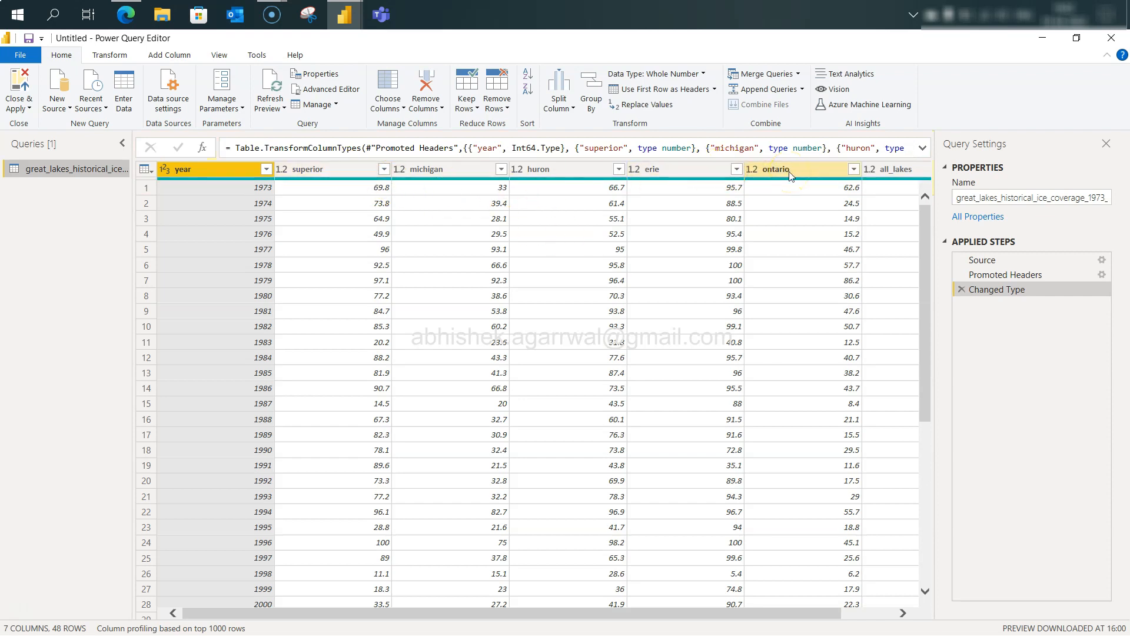
{"action": "left_click", "coordinate": [334, 171]}
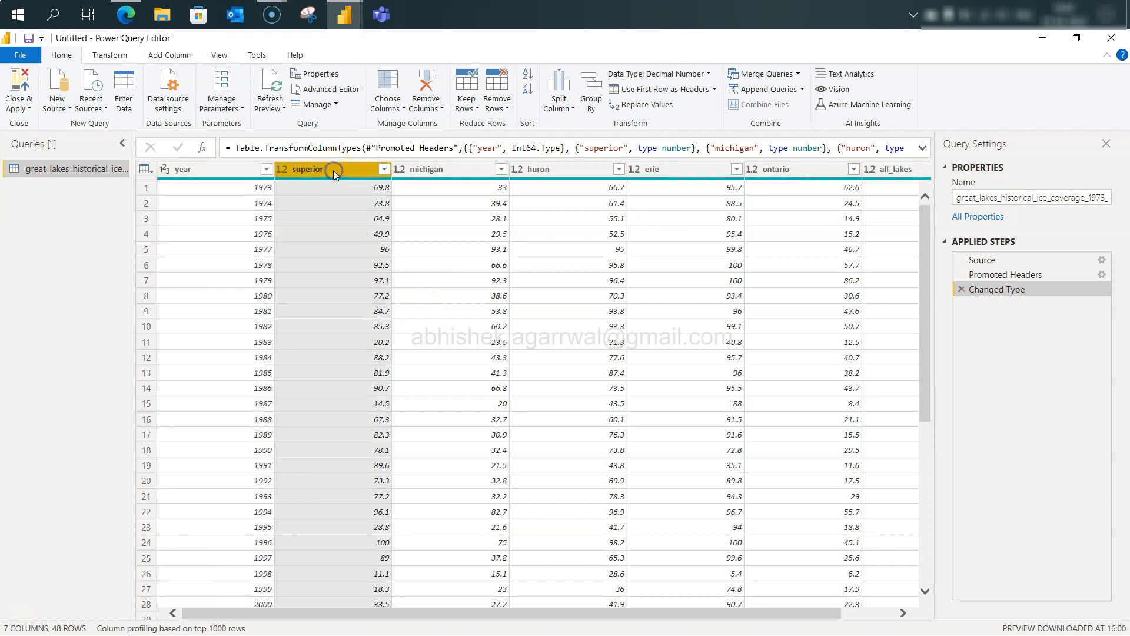
{"action": "left_click", "coordinate": [430, 170], "text": "ctrl"}
{"action": "left_click", "coordinate": [536, 171], "text": "ctrl"}
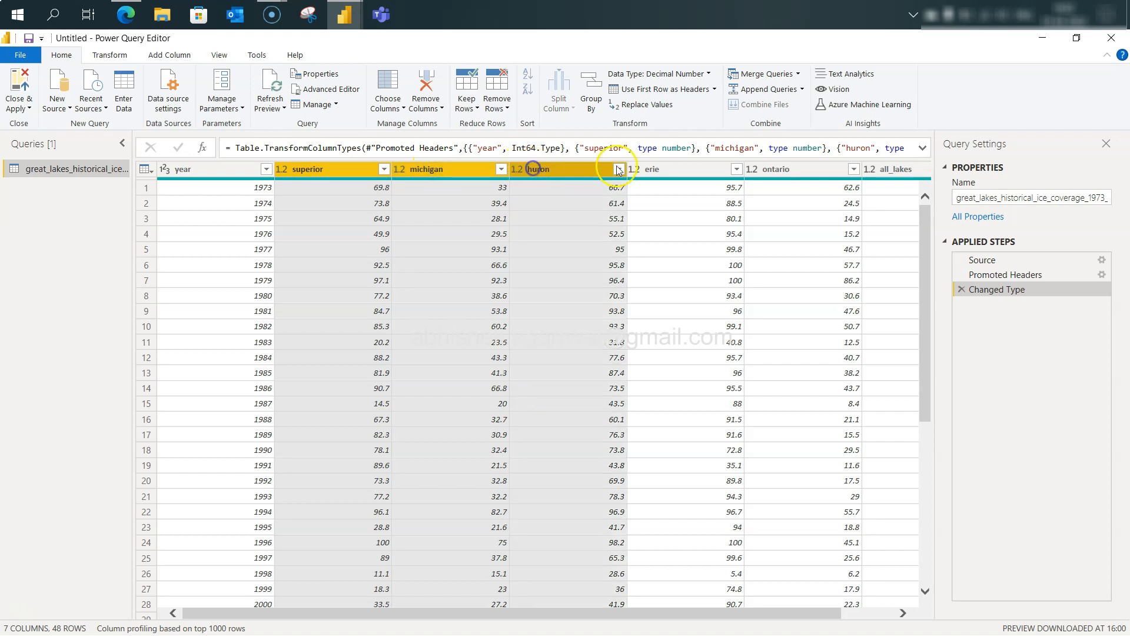
{"action": "left_click", "coordinate": [654, 169], "text": "ctrl"}
{"action": "left_click", "coordinate": [799, 171], "text": "ctrl"}
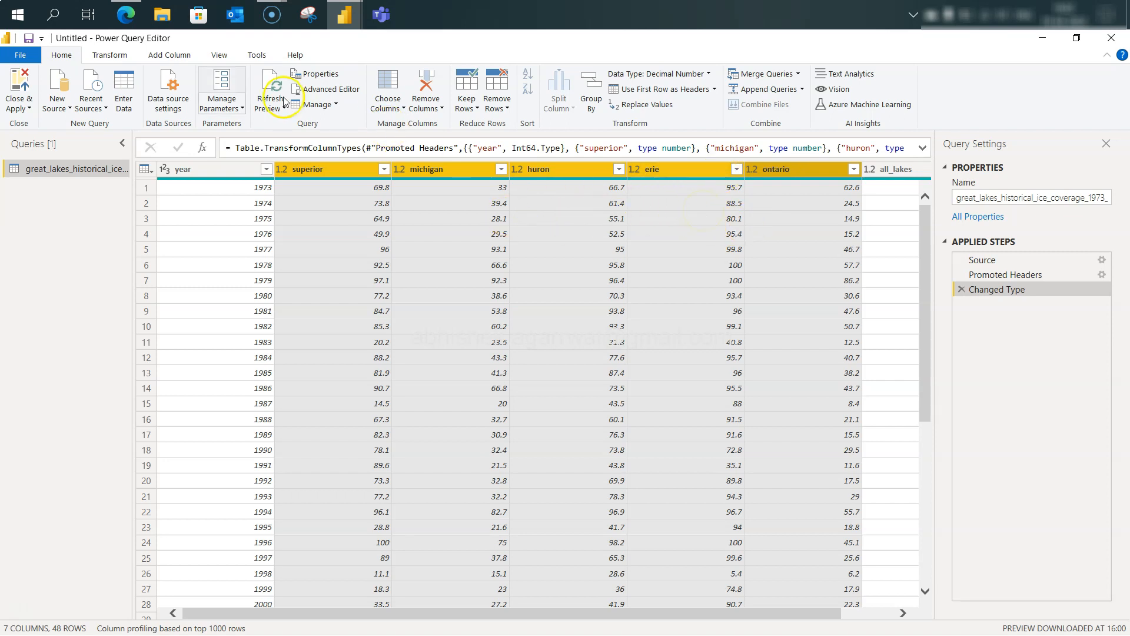
{"action": "left_click", "coordinate": [113, 55]}
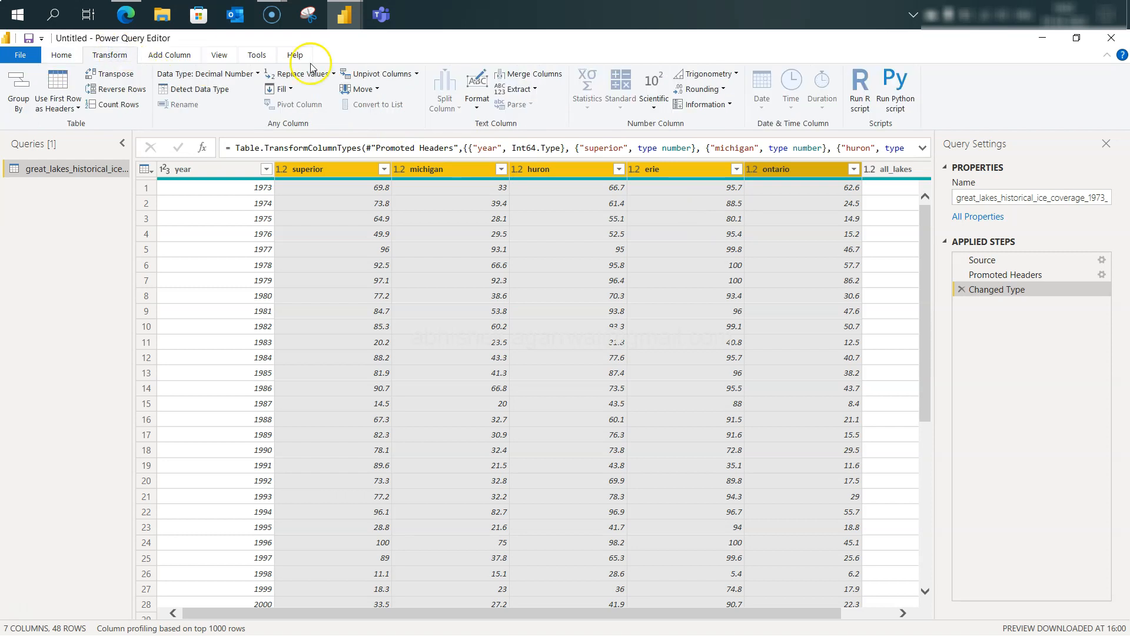
{"action": "left_click", "coordinate": [379, 76]}
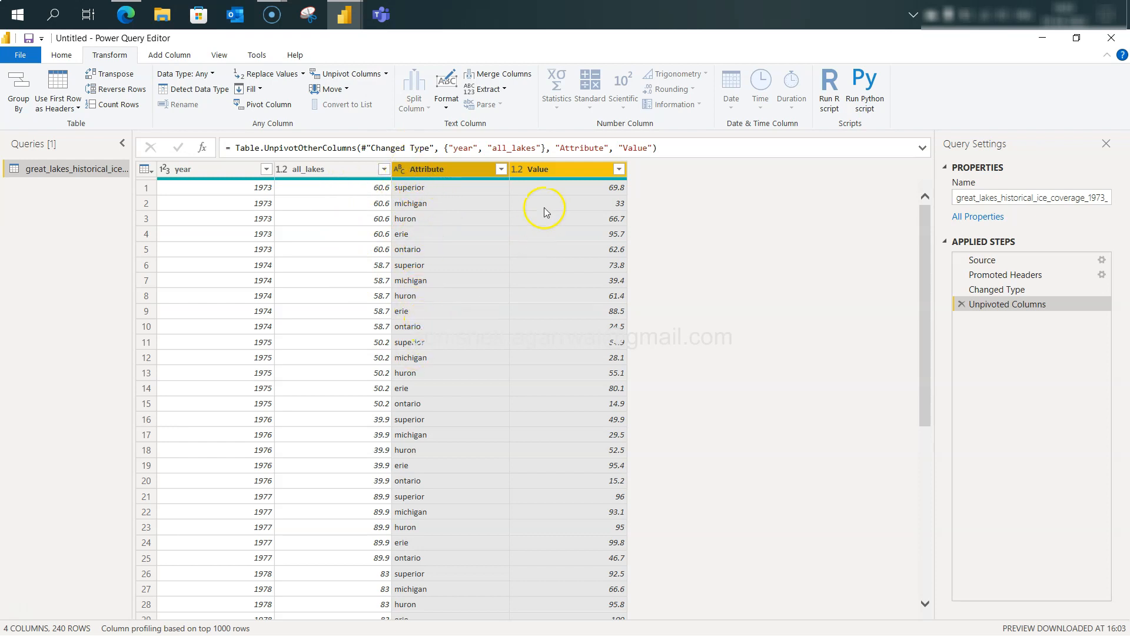
Rename the Attribute column to Lakes.
{"action": "left_click", "coordinate": [446, 169]}
{"action": "double_click", "coordinate": [445, 169]}
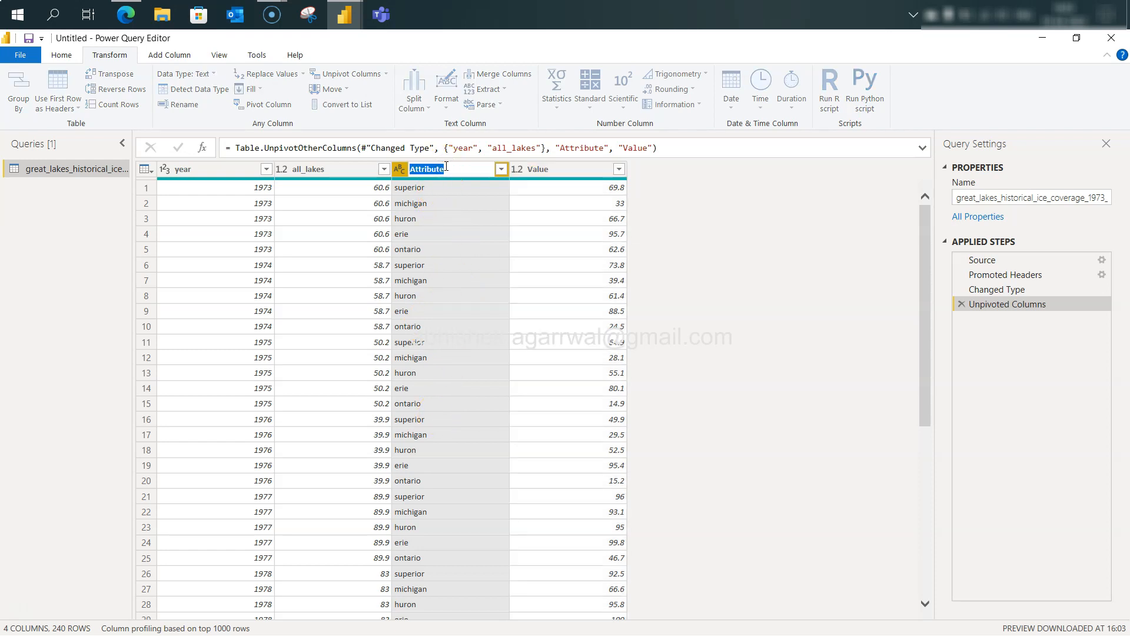
{"action": "type", "text": "Lakes"}
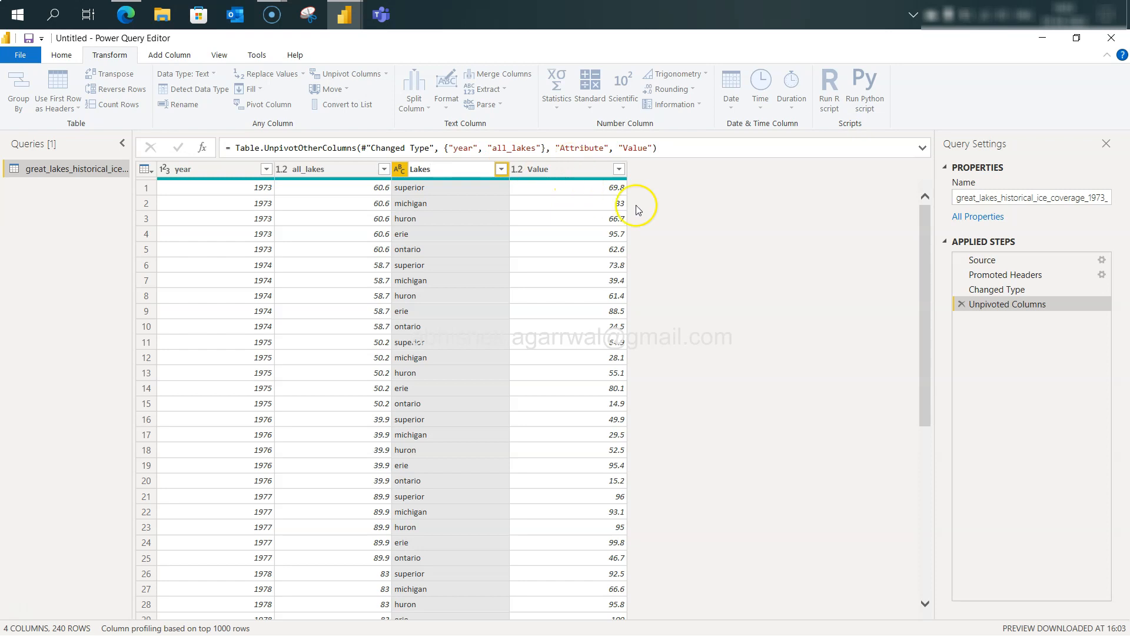
{"action": "left_click", "coordinate": [707, 222]}
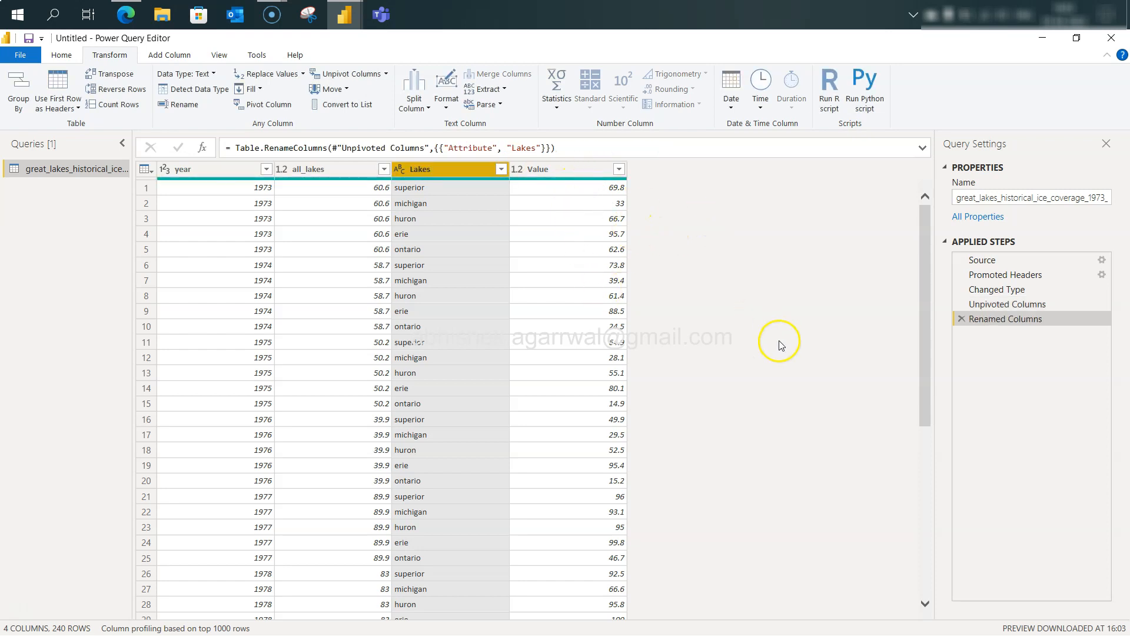
Apply the query changes and close Power Query Editor to load the table into the report.
{"action": "left_click", "coordinate": [545, 175]}
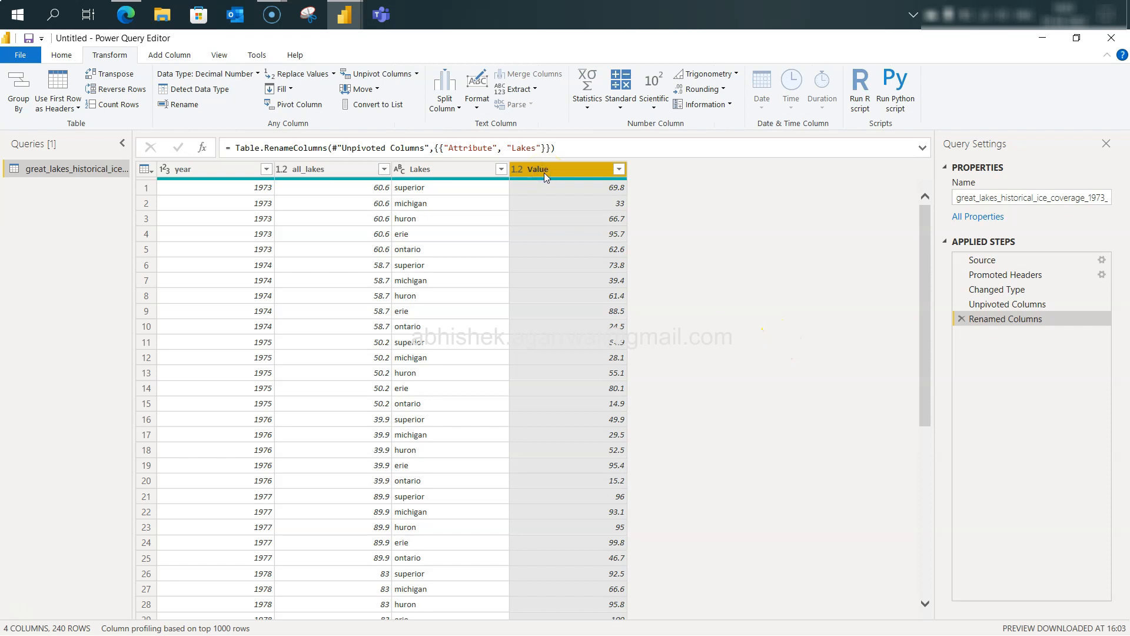
{"action": "left_click", "coordinate": [61, 55]}
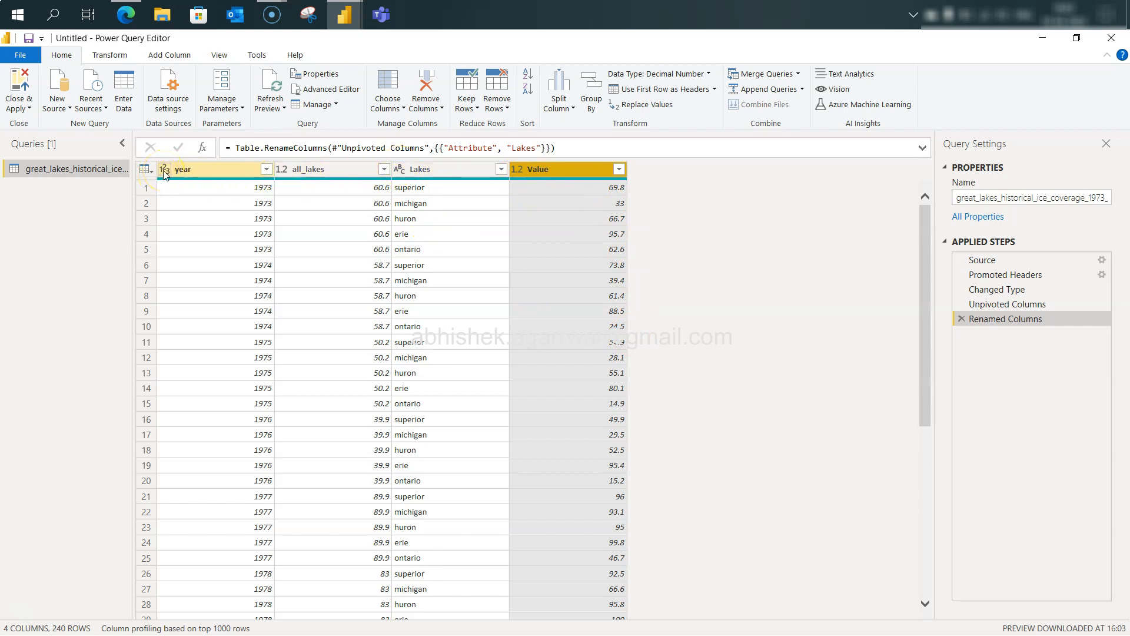
{"action": "left_click", "coordinate": [19, 88]}
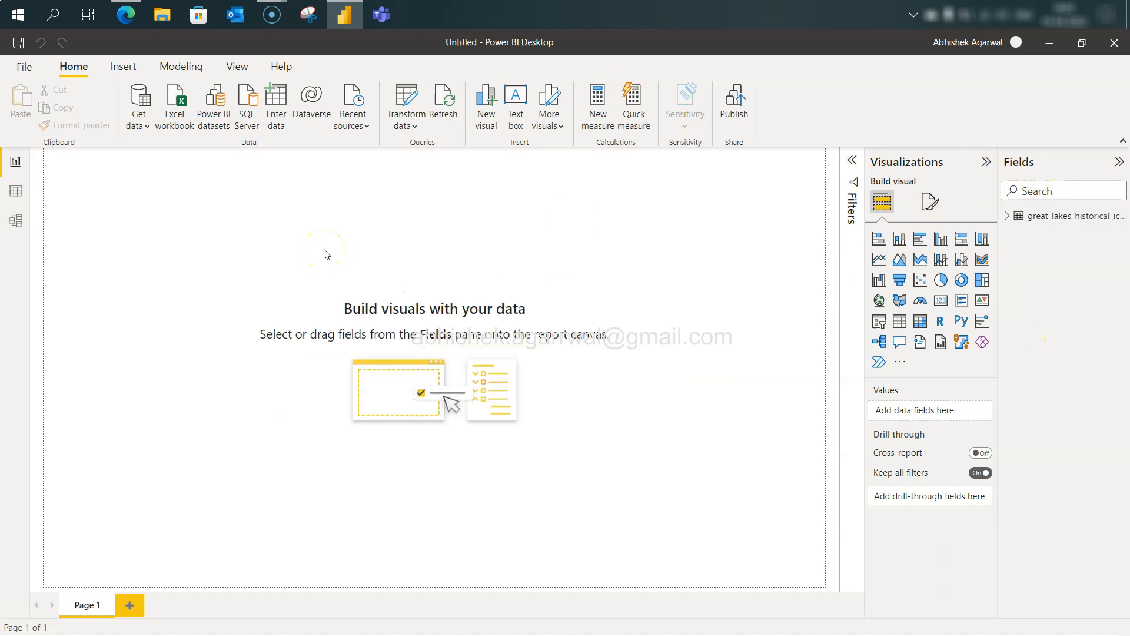
Expand the ice coverage table's fields, insert a matrix visual, and enlarge it in the lower-right part of the report page.
{"action": "left_click", "coordinate": [1007, 215]}
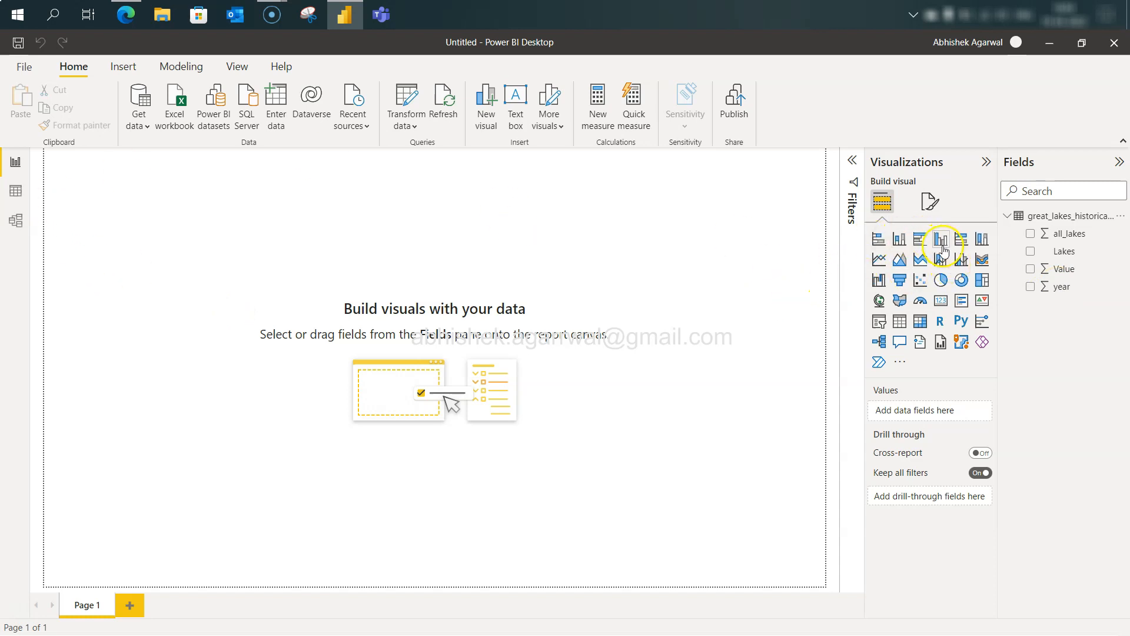
{"action": "left_click", "coordinate": [920, 323]}
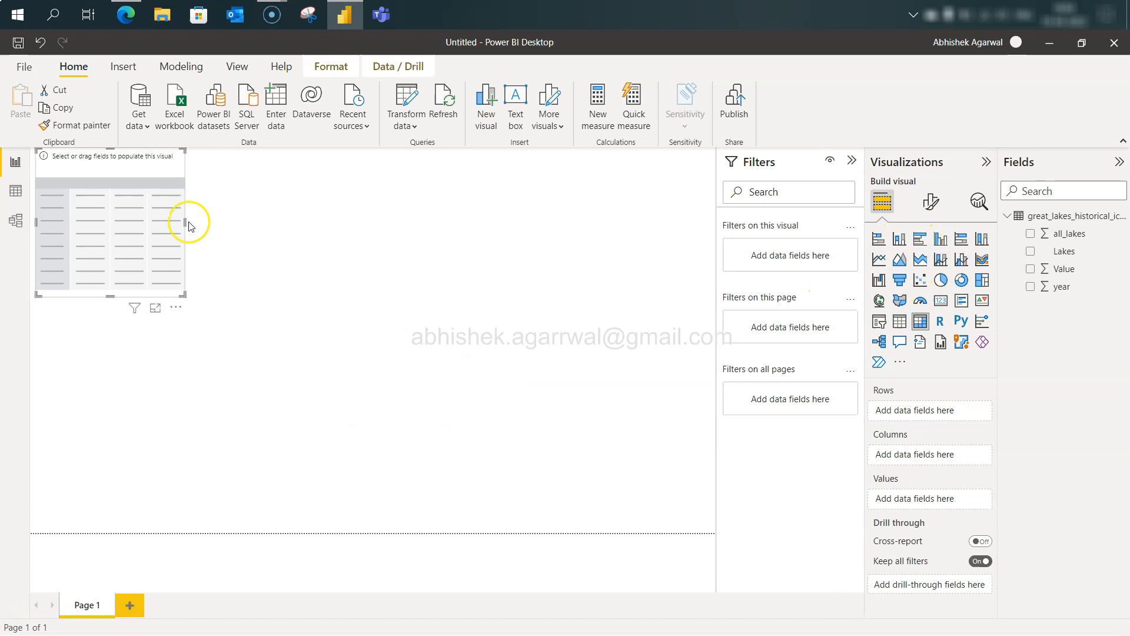
{"action": "left_click_drag", "start_coordinate": [121, 209], "coordinate": [512, 287]}
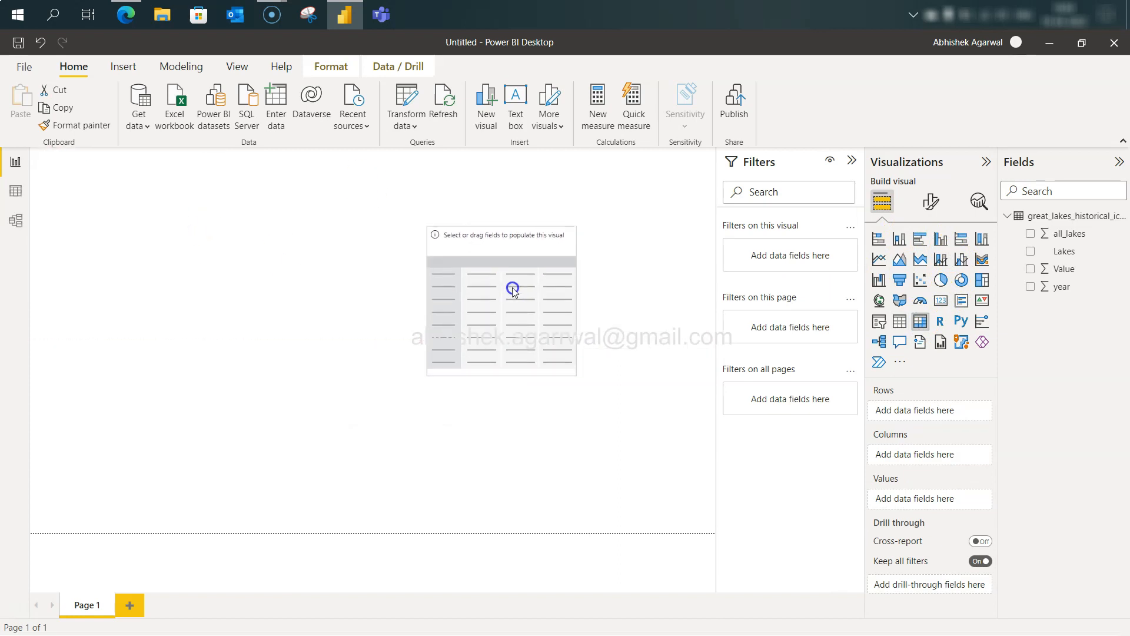
{"action": "left_click_drag", "start_coordinate": [575, 373], "coordinate": [719, 529]}
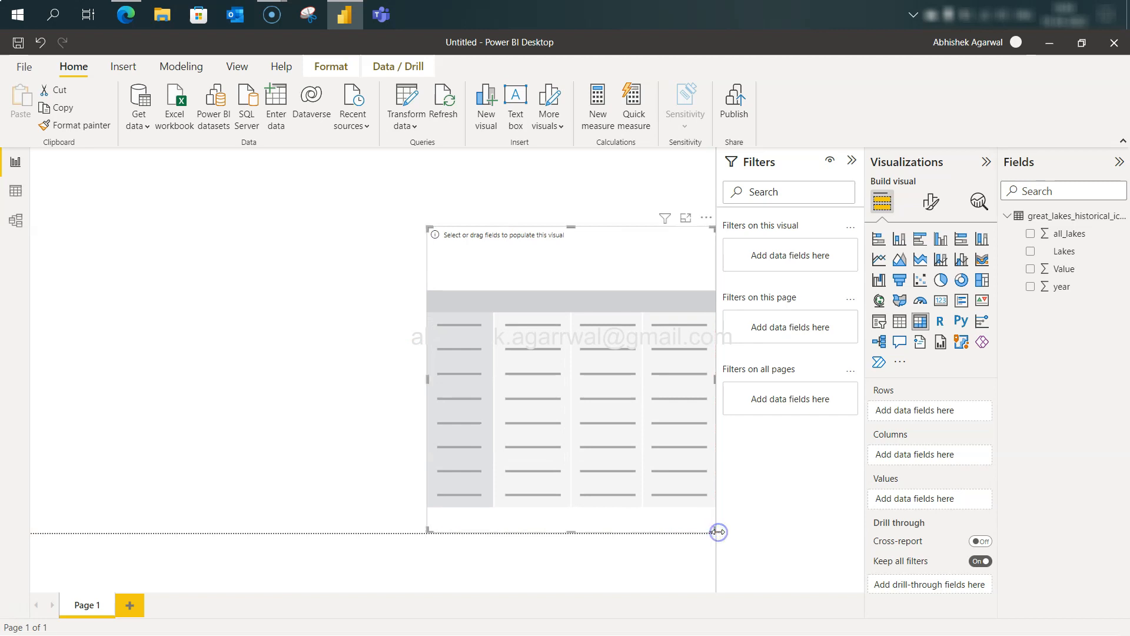
Hide the Filters pane to give the report canvas more room.
{"action": "left_click", "coordinate": [326, 72]}
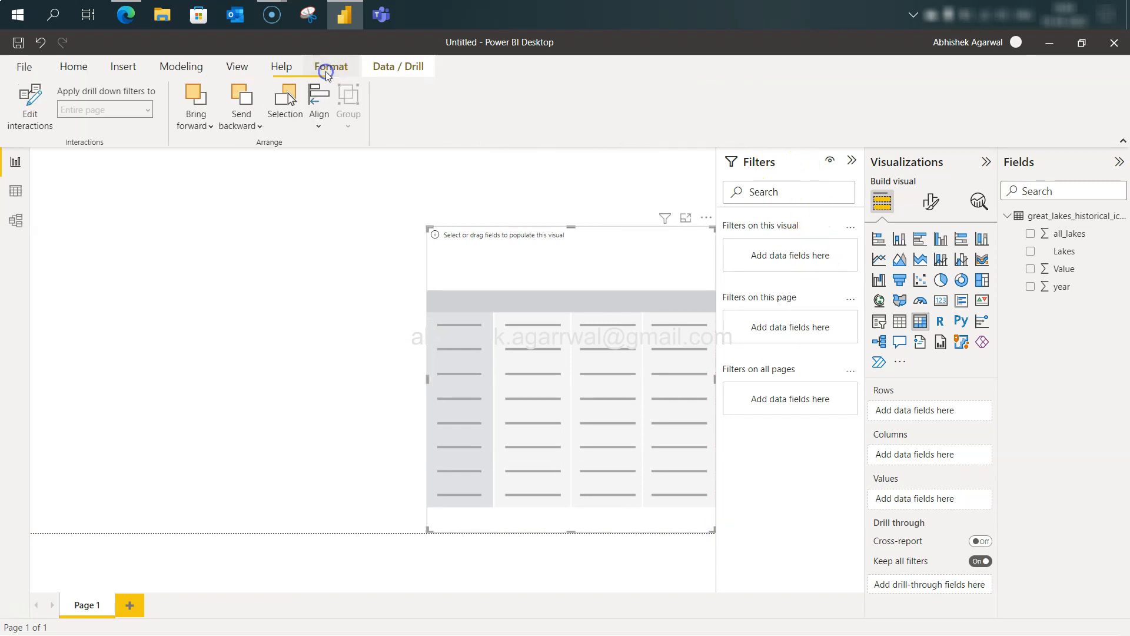
{"action": "left_click", "coordinate": [235, 67]}
{"action": "left_click", "coordinate": [561, 99]}
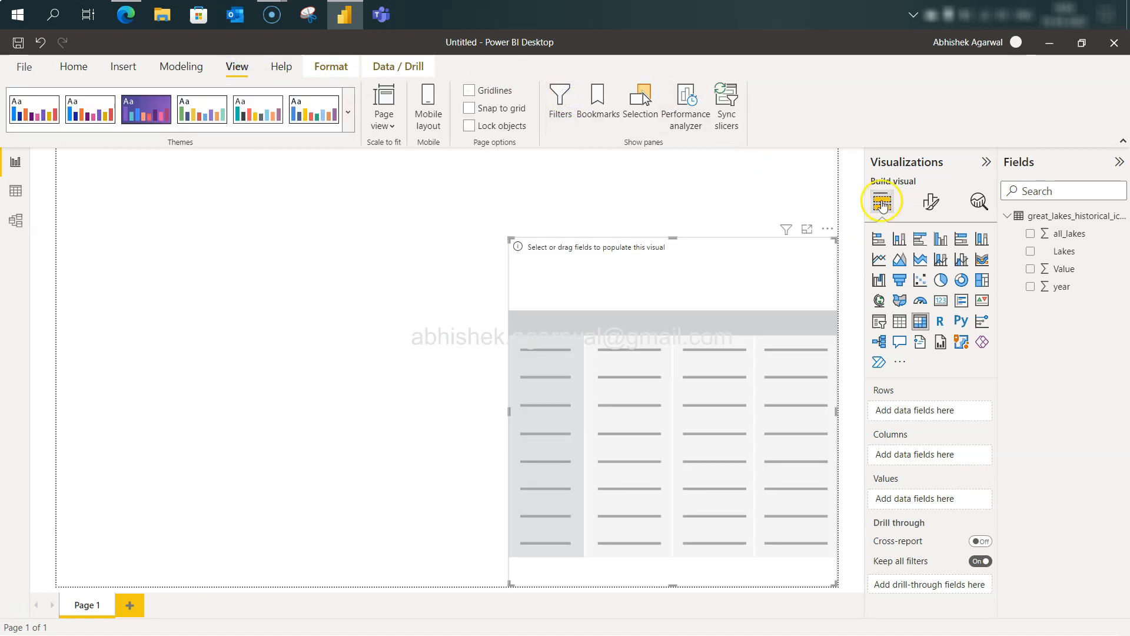
{"action": "left_click", "coordinate": [986, 161]}
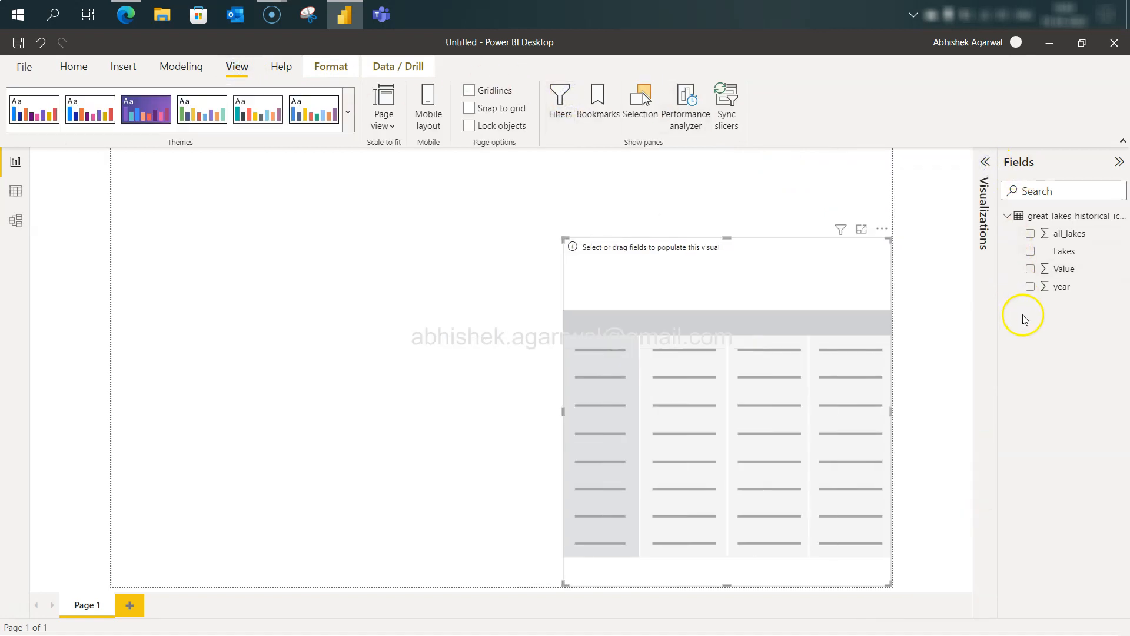
{"action": "left_click", "coordinate": [1059, 250]}
{"action": "left_click", "coordinate": [820, 283]}
{"action": "left_click", "coordinate": [981, 194]}
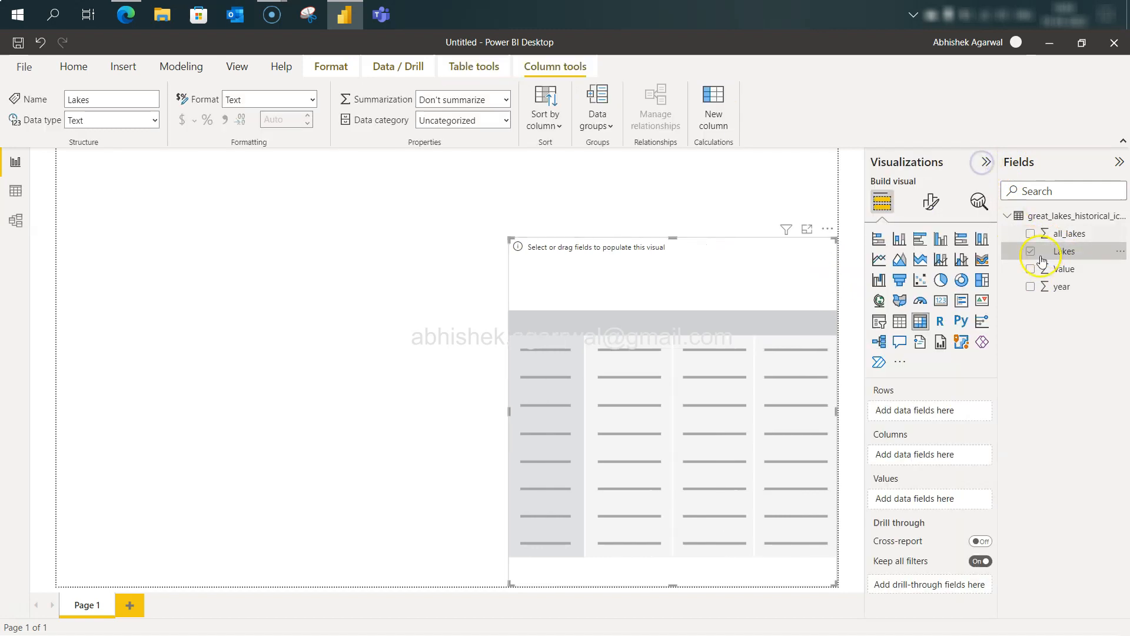
Populate the matrix with Lakes as columns, year as rows and Value as values.
{"action": "left_click", "coordinate": [1064, 252]}
{"action": "left_click_drag", "start_coordinate": [1063, 253], "coordinate": [926, 455]}
{"action": "left_click_drag", "start_coordinate": [1060, 294], "coordinate": [914, 412]}
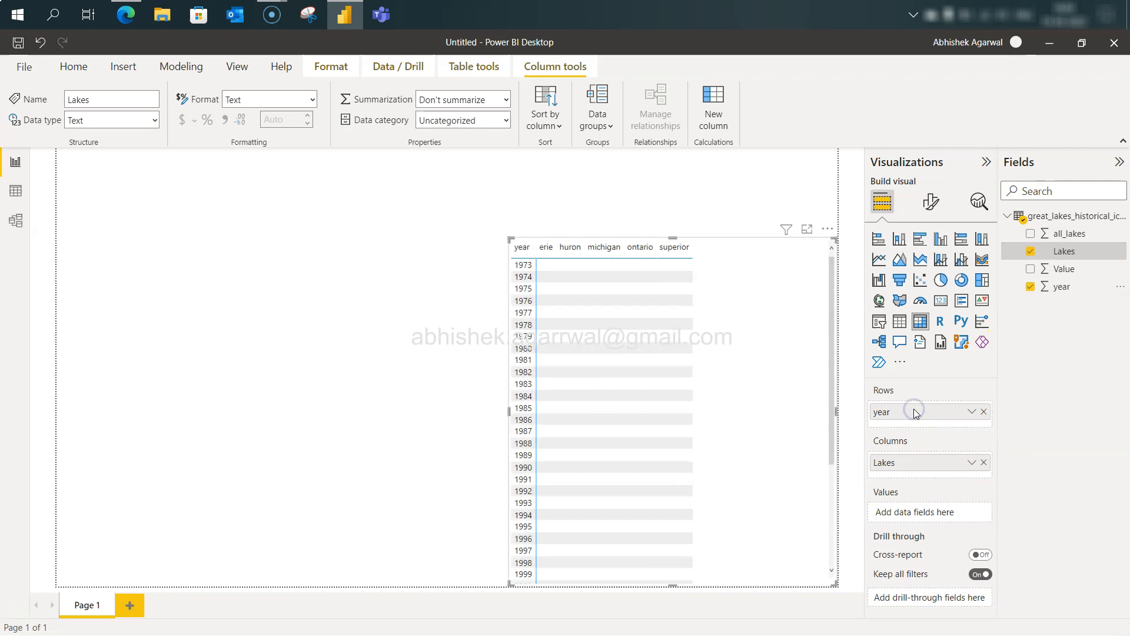
{"action": "left_click_drag", "start_coordinate": [1067, 271], "coordinate": [934, 513]}
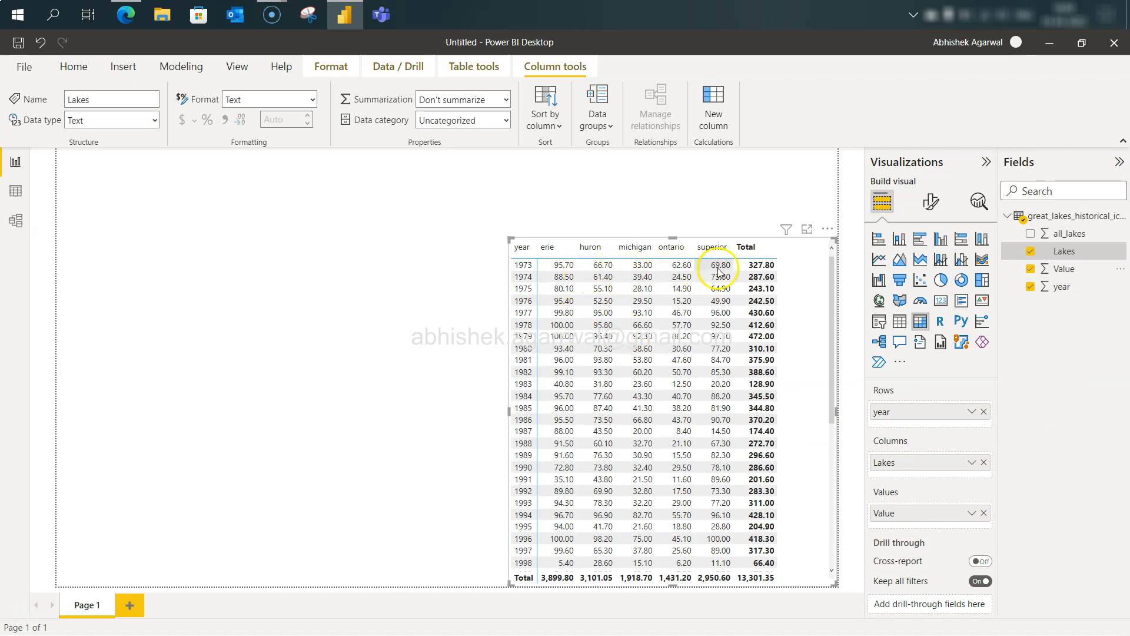
Compare the matrix with the Maximum Coverage by Lake sample on the challenge page.
{"action": "key", "text": "alt+Tab"}
{"action": "scroll", "coordinate": [668, 295], "scroll_direction": "up", "scroll_amount": 15}
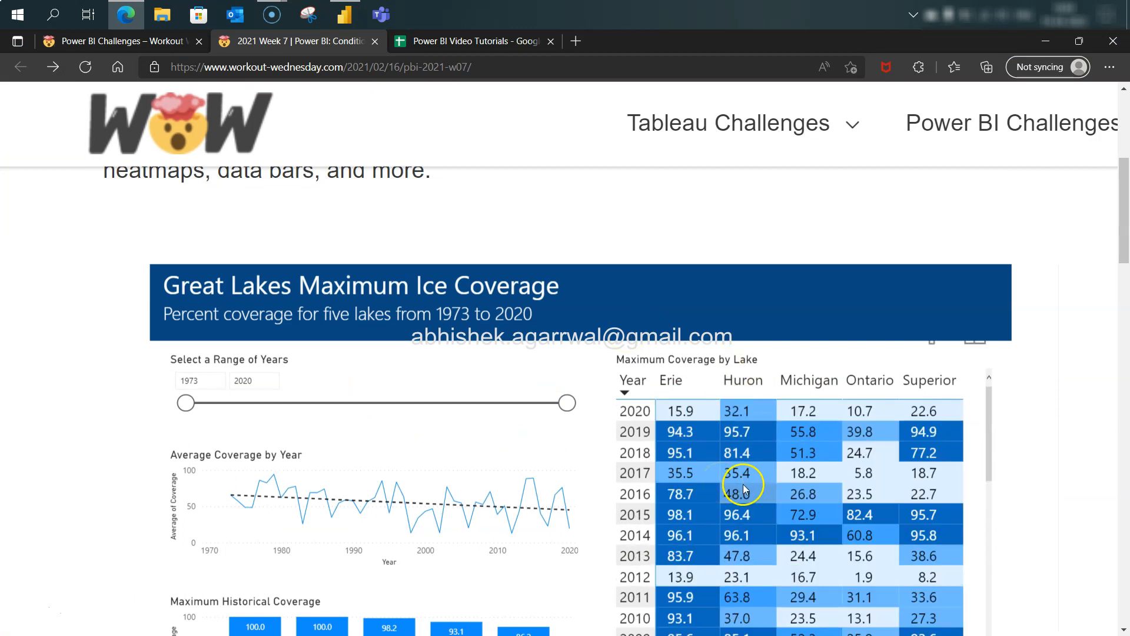
{"action": "key", "text": "alt+Tab"}
{"action": "key", "text": "alt+Tab"}
{"action": "key", "text": "alt+Tab"}
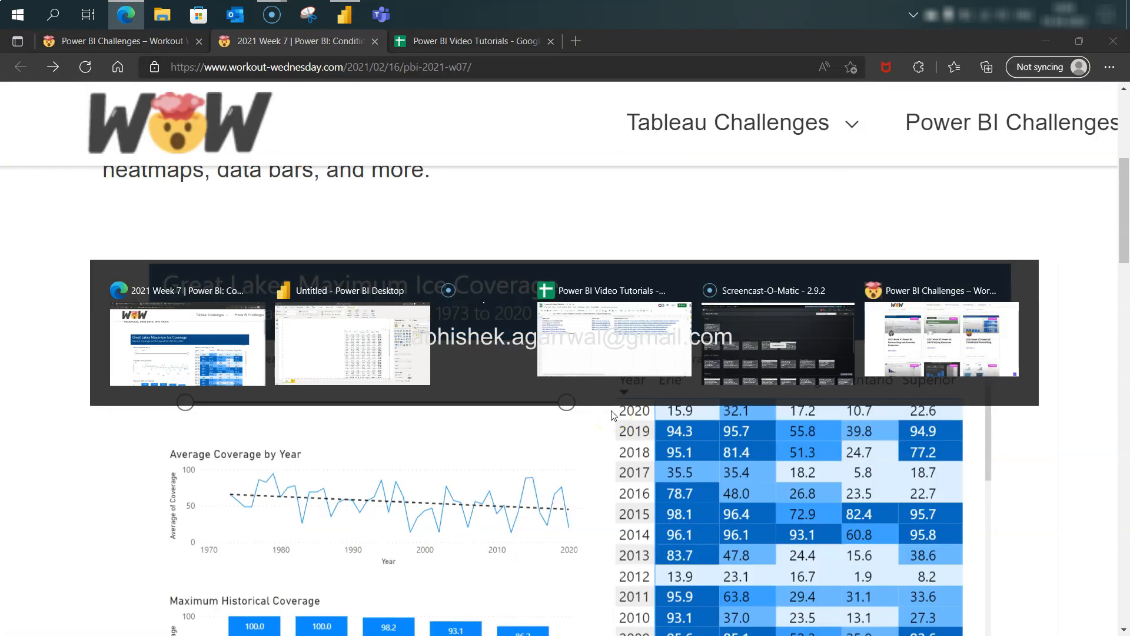
{"action": "key", "text": "alt+Tab"}
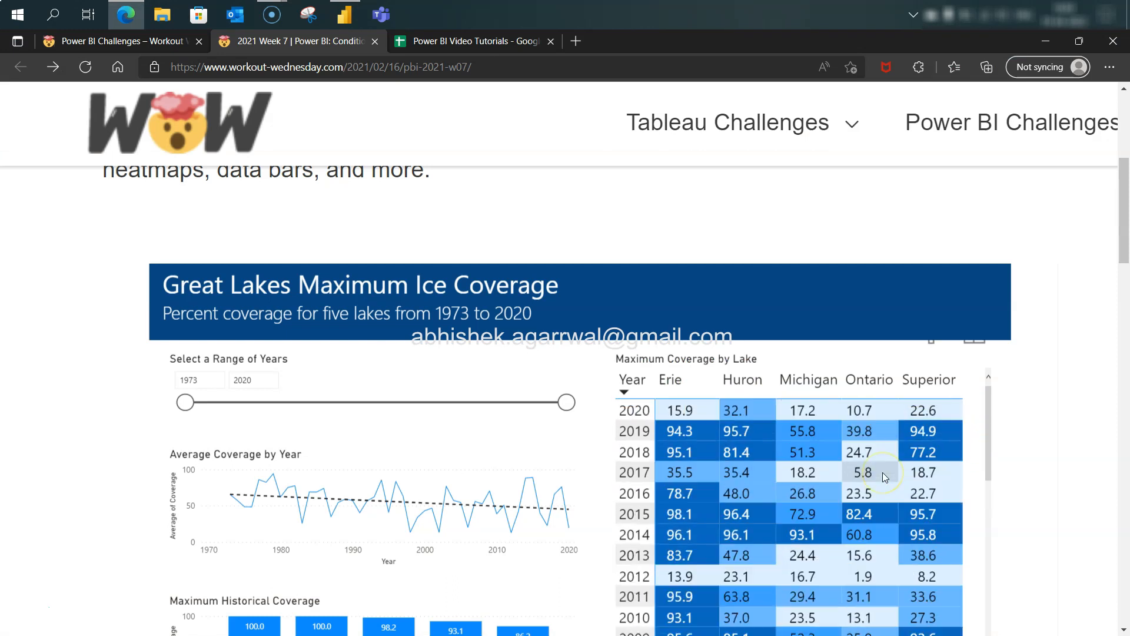
Switch to Power BI Desktop, sort the matrix by year in descending order, and check it against the challenge sample.
{"action": "key", "text": "alt+Tab"}
{"action": "left_click", "coordinate": [520, 249]}
{"action": "left_click", "coordinate": [521, 249]}
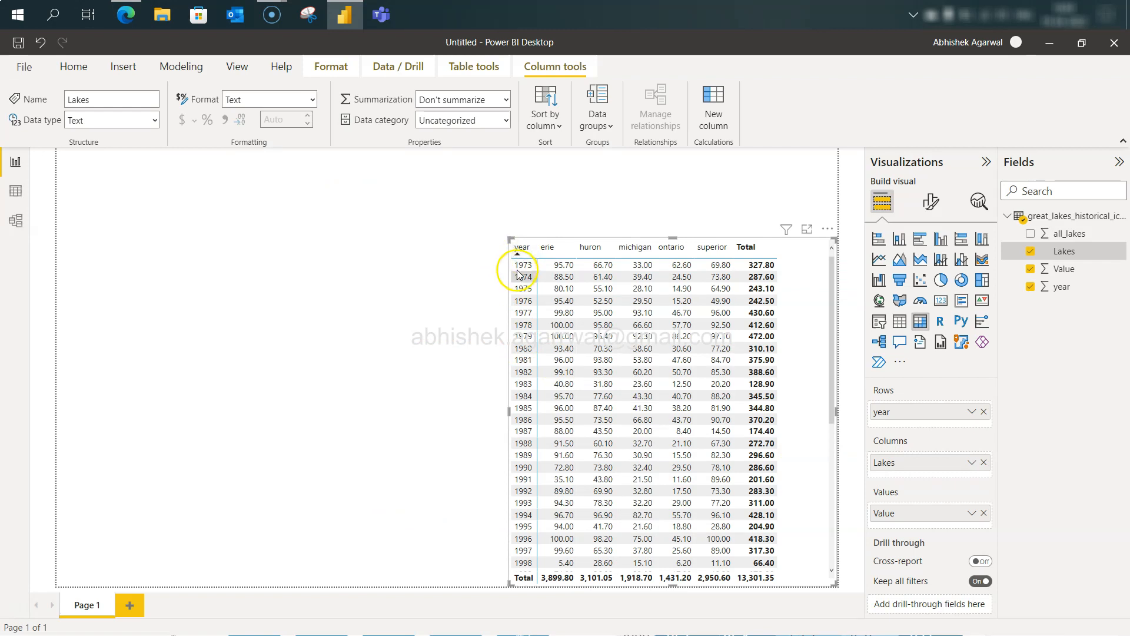
{"action": "left_click", "coordinate": [517, 252]}
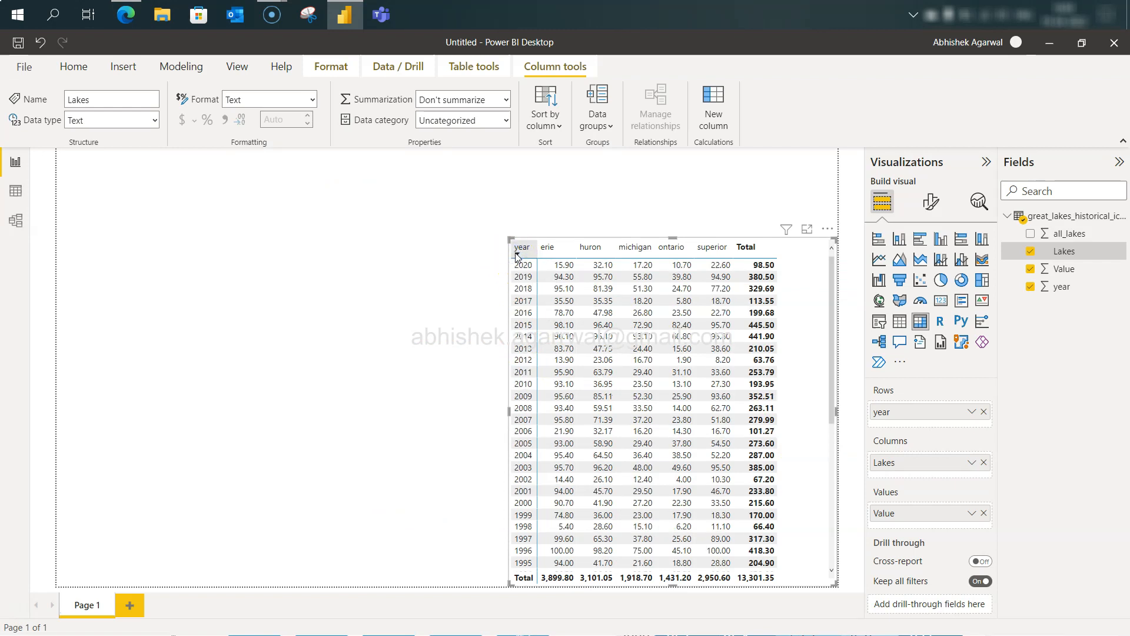
{"action": "key", "text": "alt+Tab"}
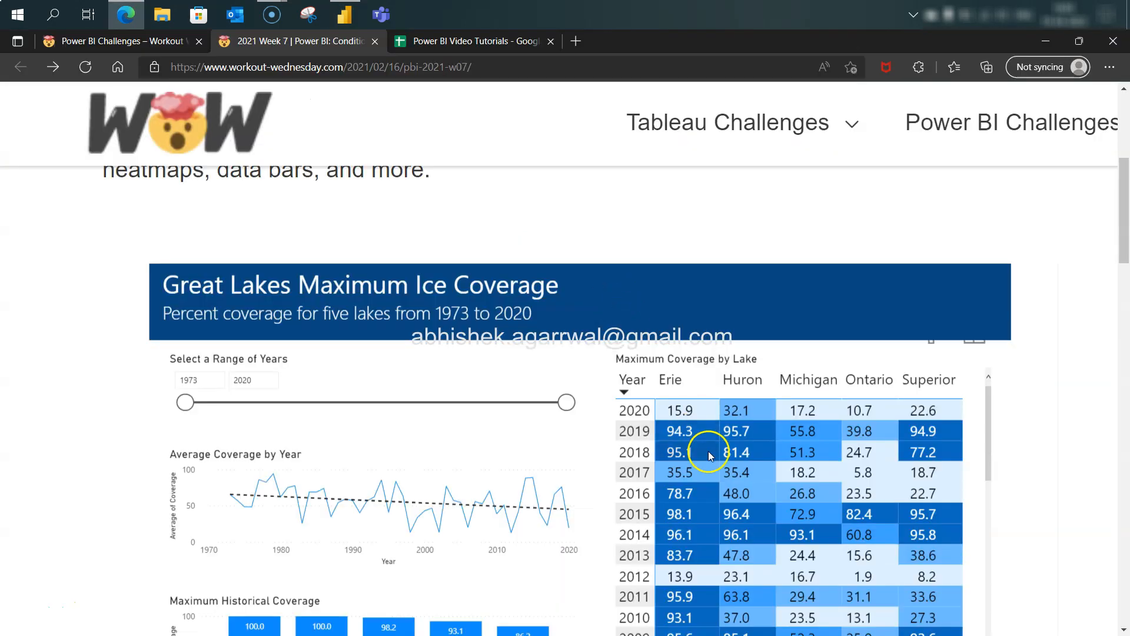
{"action": "key", "text": "alt+Tab"}
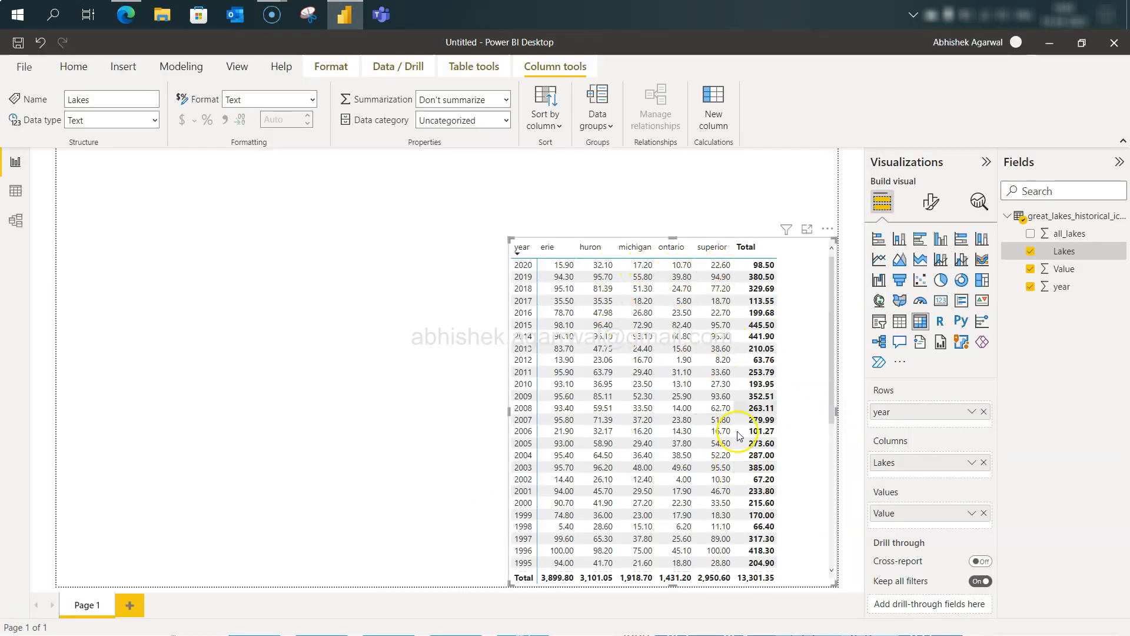
Review the challenge page's requirements for the matrix layout and format options, including removing totals, and look at the sample report.
{"action": "key", "text": "alt+Tab"}
{"action": "scroll", "coordinate": [922, 488], "scroll_direction": "down", "scroll_amount": 3}
{"action": "scroll", "coordinate": [923, 489], "scroll_direction": "up", "scroll_amount": 3}
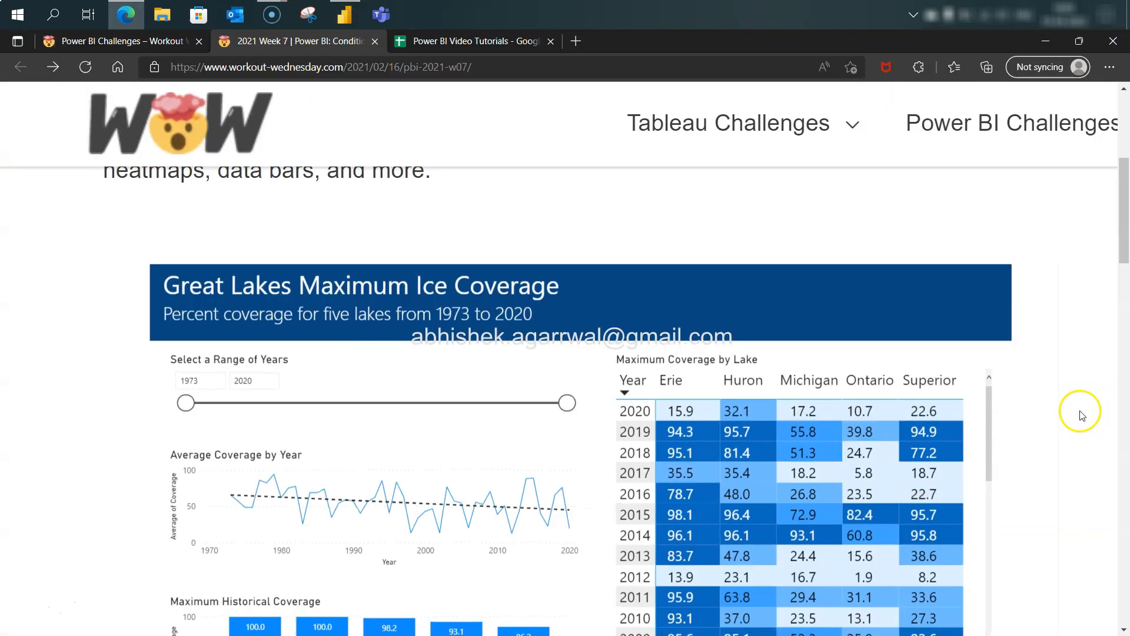
{"action": "scroll", "coordinate": [1072, 418], "scroll_direction": "down", "scroll_amount": 5}
{"action": "scroll", "coordinate": [1060, 427], "scroll_direction": "down", "scroll_amount": 5}
{"action": "left_click_drag", "start_coordinate": [209, 317], "coordinate": [570, 316]}
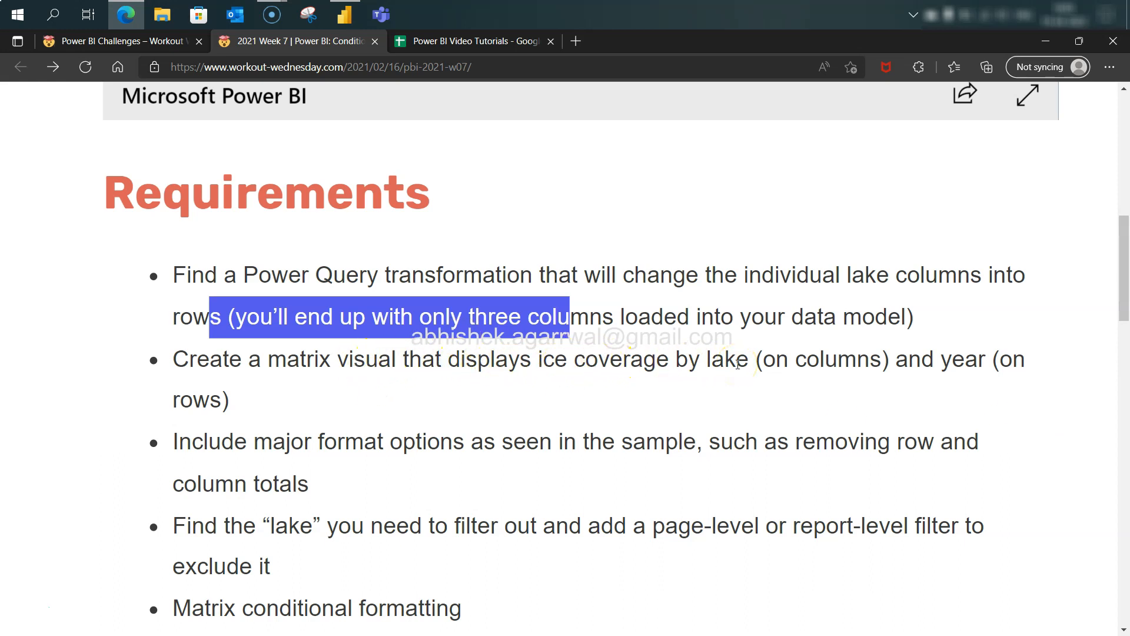
{"action": "triple_click", "coordinate": [618, 366]}
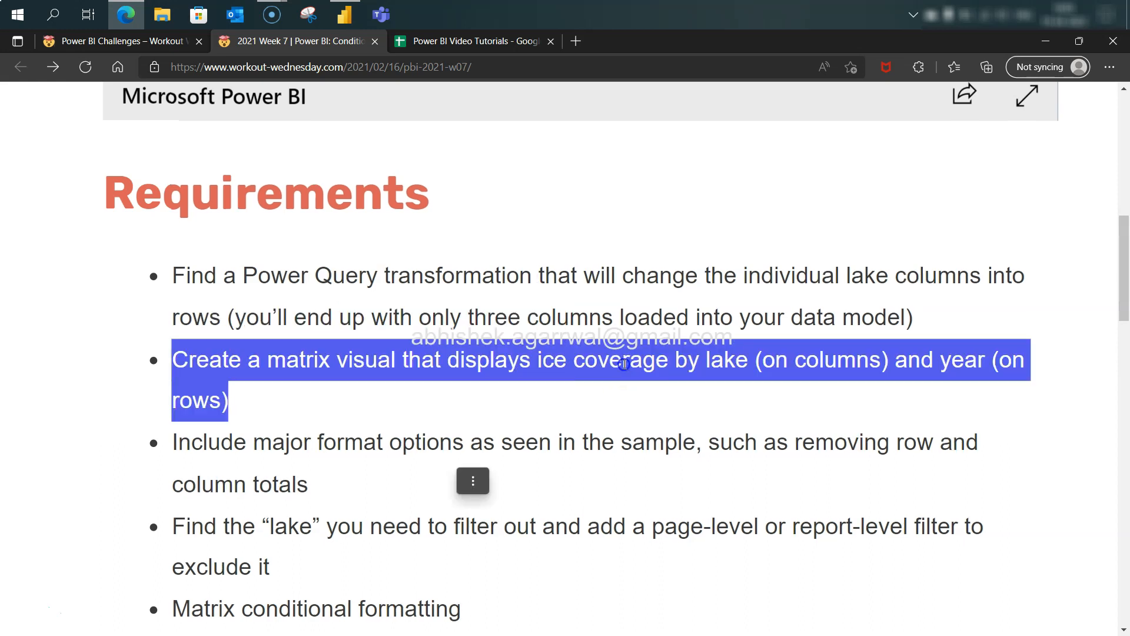
{"action": "left_click", "coordinate": [427, 443]}
{"action": "triple_click", "coordinate": [427, 442]}
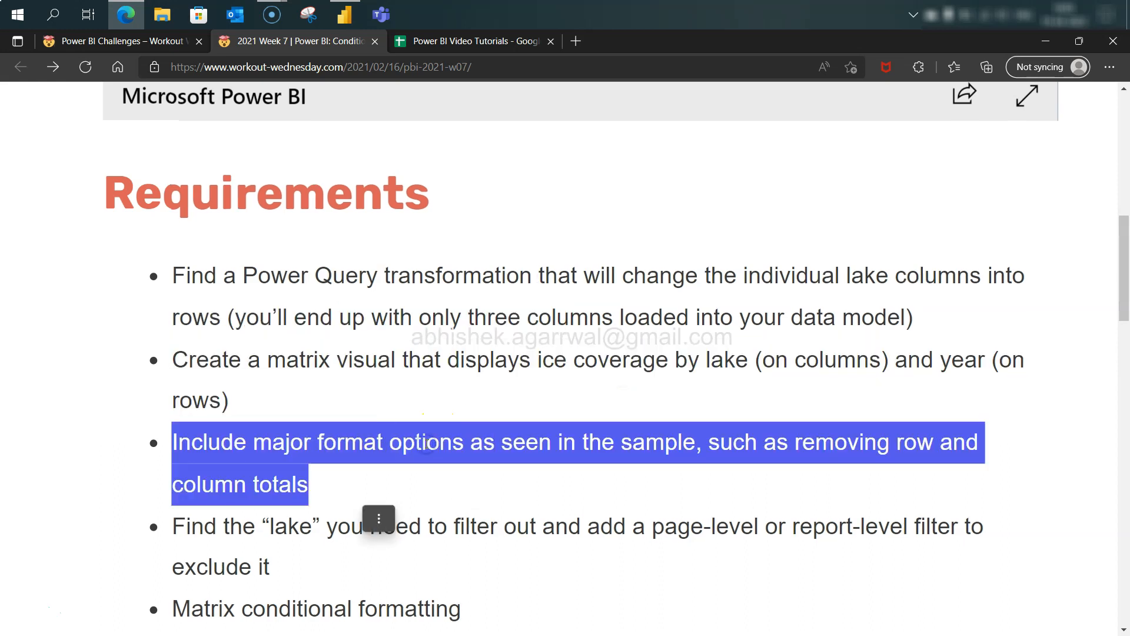
{"action": "scroll", "coordinate": [427, 443], "scroll_direction": "up", "scroll_amount": 10}
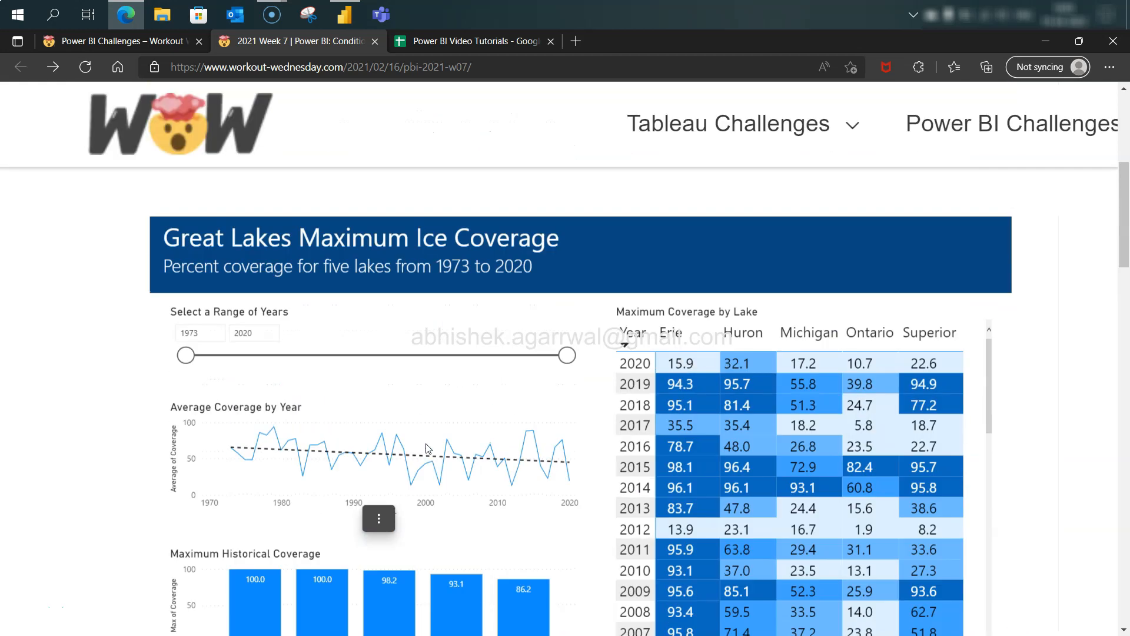
{"action": "left_click", "coordinate": [668, 488]}
{"action": "scroll", "coordinate": [668, 488], "scroll_direction": "down", "scroll_amount": 2}
In Power BI Desktop, turn off the matrix's column and row subtotals and narrow the visual from its left edge.
{"action": "key", "text": "alt+Tab"}
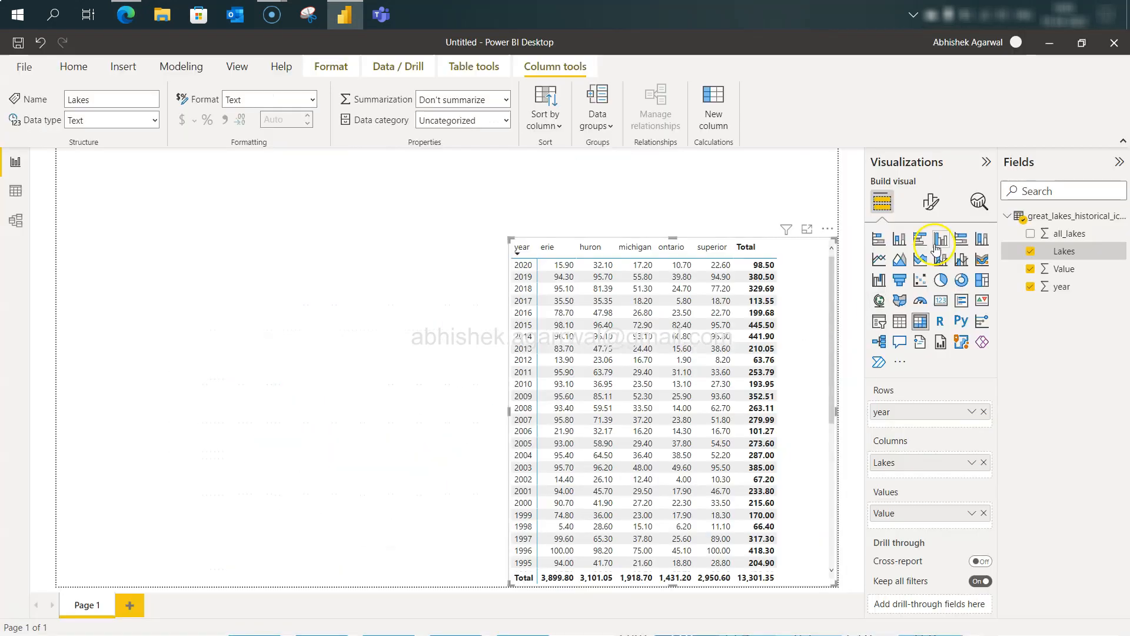
{"action": "left_click", "coordinate": [933, 206]}
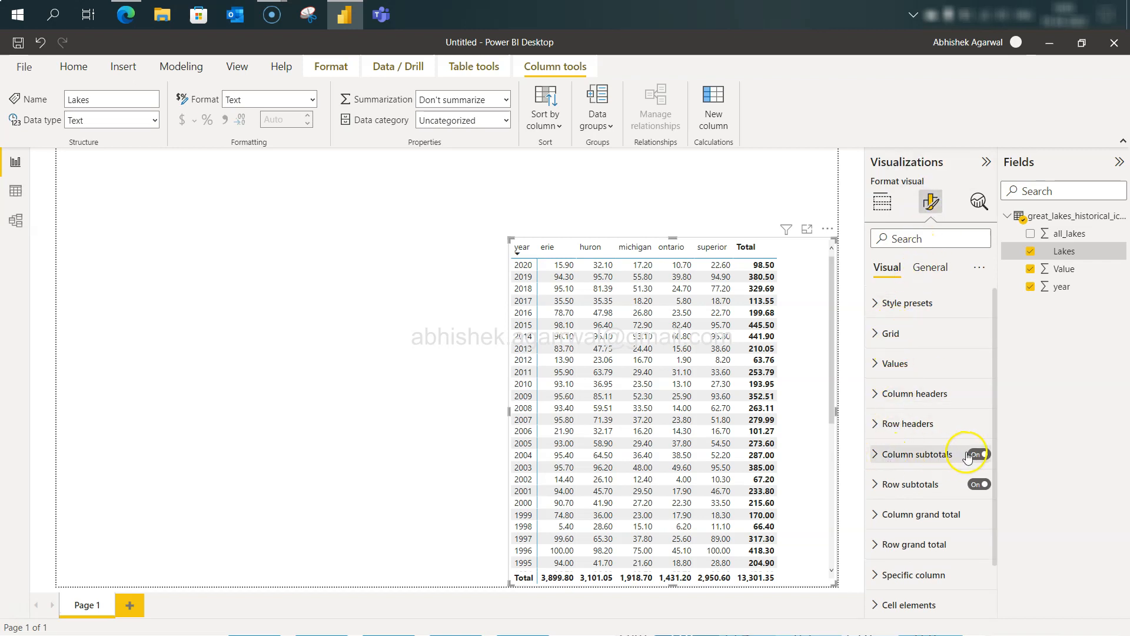
{"action": "left_click", "coordinate": [979, 484]}
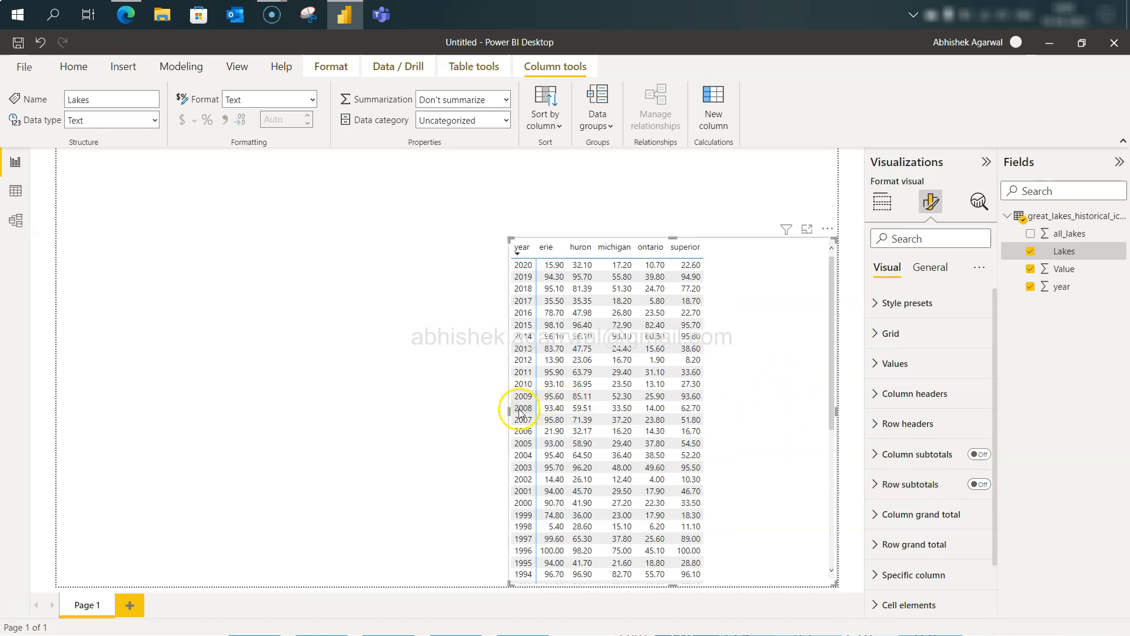
{"action": "left_click_drag", "start_coordinate": [534, 409], "coordinate": [632, 409]}
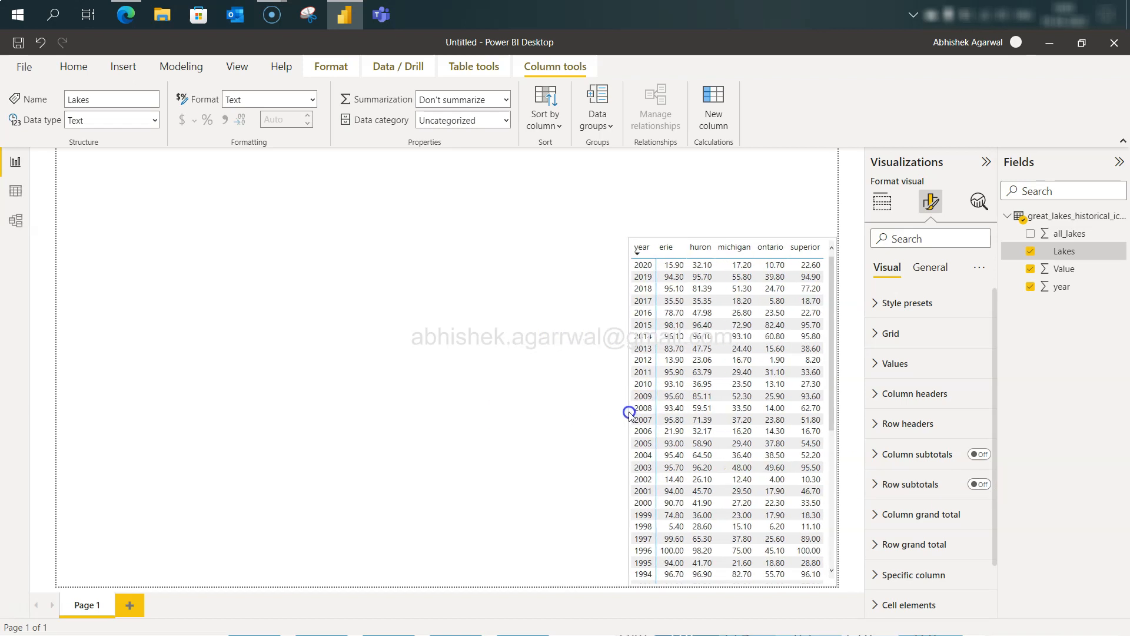
Try the None style preset on the matrix and compare it with the sample on the challenge page.
{"action": "left_click", "coordinate": [907, 303]}
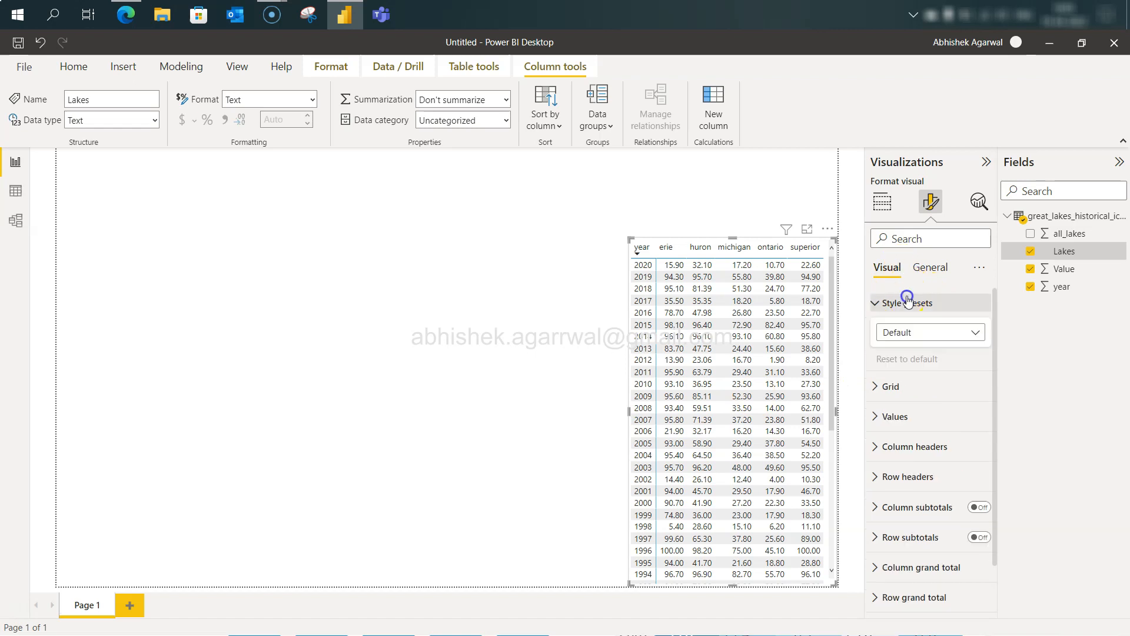
{"action": "left_click", "coordinate": [910, 333]}
{"action": "left_click", "coordinate": [912, 368]}
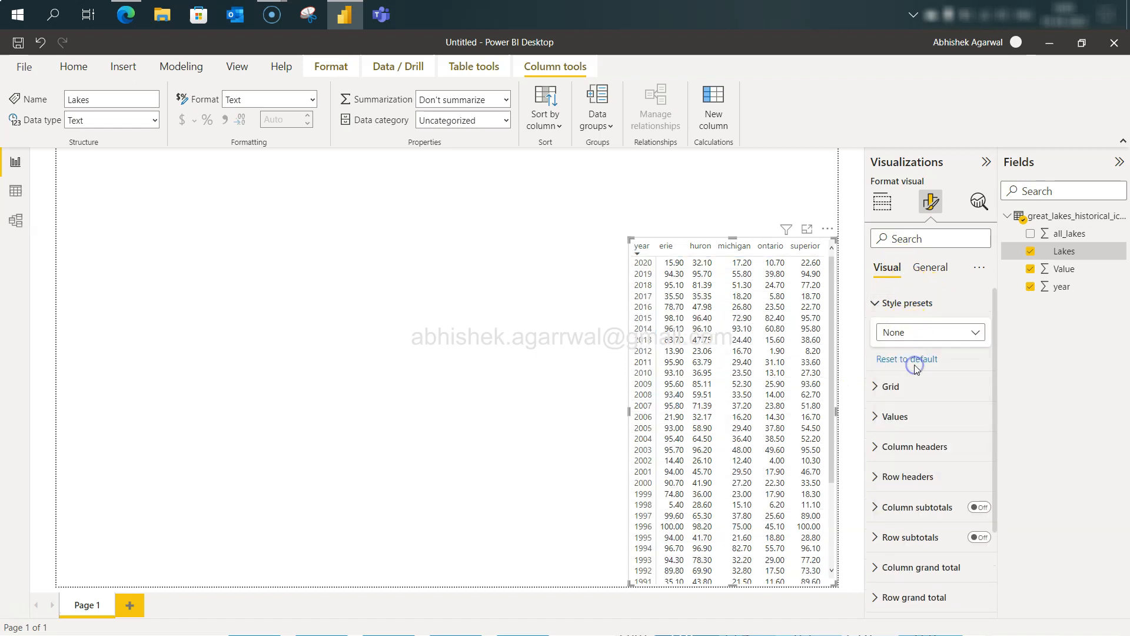
{"action": "key", "text": "alt+Tab"}
{"action": "scroll", "coordinate": [914, 365], "scroll_direction": "down", "scroll_amount": 3}
{"action": "scroll", "coordinate": [914, 365], "scroll_direction": "up", "scroll_amount": 3}
{"action": "left_click", "coordinate": [1019, 376]}
{"action": "scroll", "coordinate": [1021, 379], "scroll_direction": "down", "scroll_amount": 2}
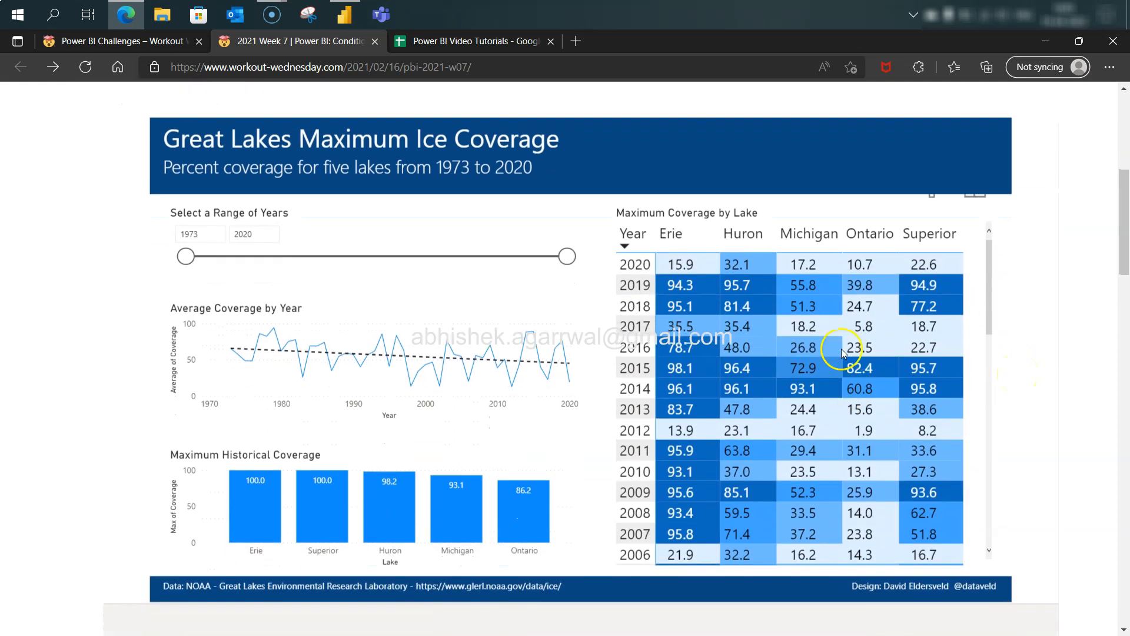
Back in Power BI Desktop, try the Bold header and Alternating rows style presets on the matrix and settle on Minimal.
{"action": "key", "text": "alt+Tab"}
{"action": "left_click", "coordinate": [939, 337]}
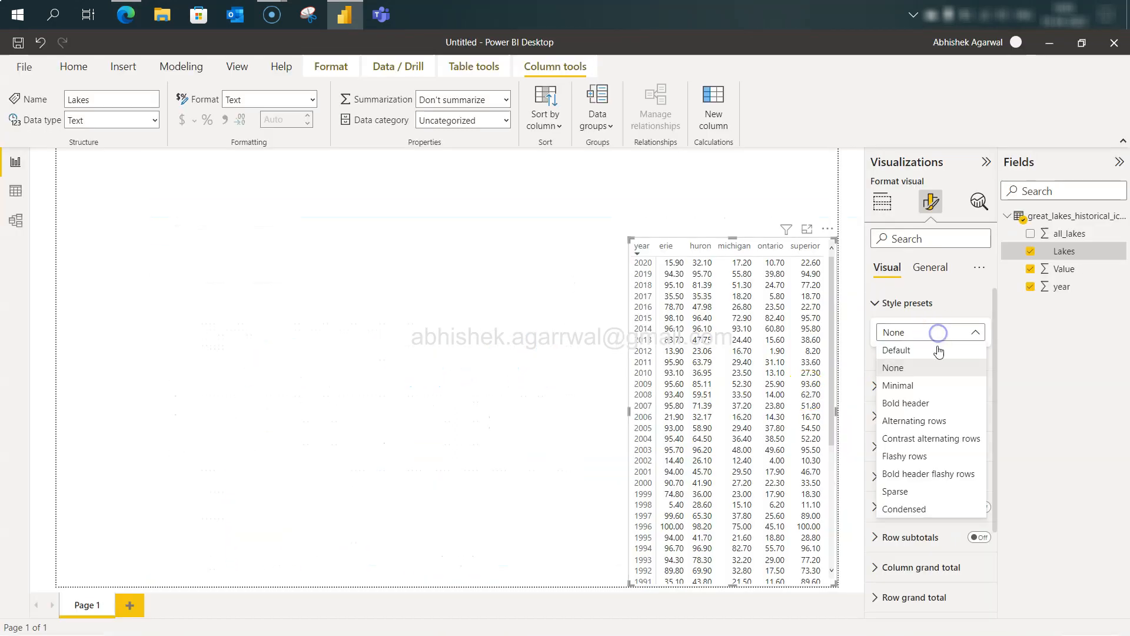
{"action": "left_click", "coordinate": [937, 381]}
{"action": "left_click", "coordinate": [934, 337]}
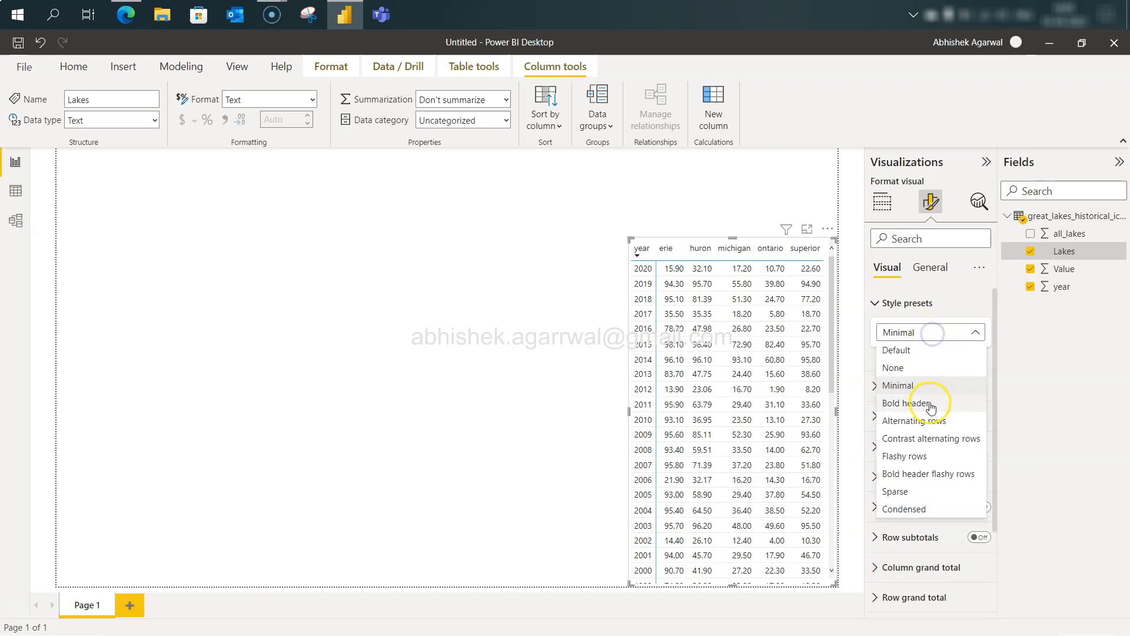
{"action": "left_click", "coordinate": [932, 403]}
{"action": "left_click", "coordinate": [931, 329]}
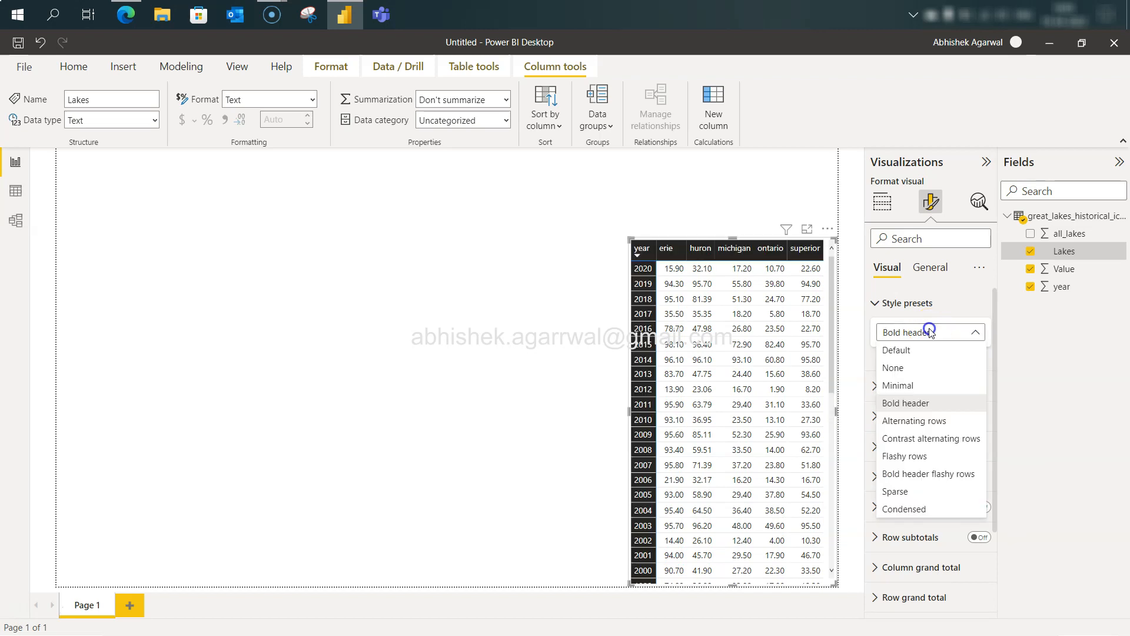
{"action": "left_click", "coordinate": [931, 421]}
{"action": "left_click", "coordinate": [922, 331]}
{"action": "left_click", "coordinate": [923, 390]}
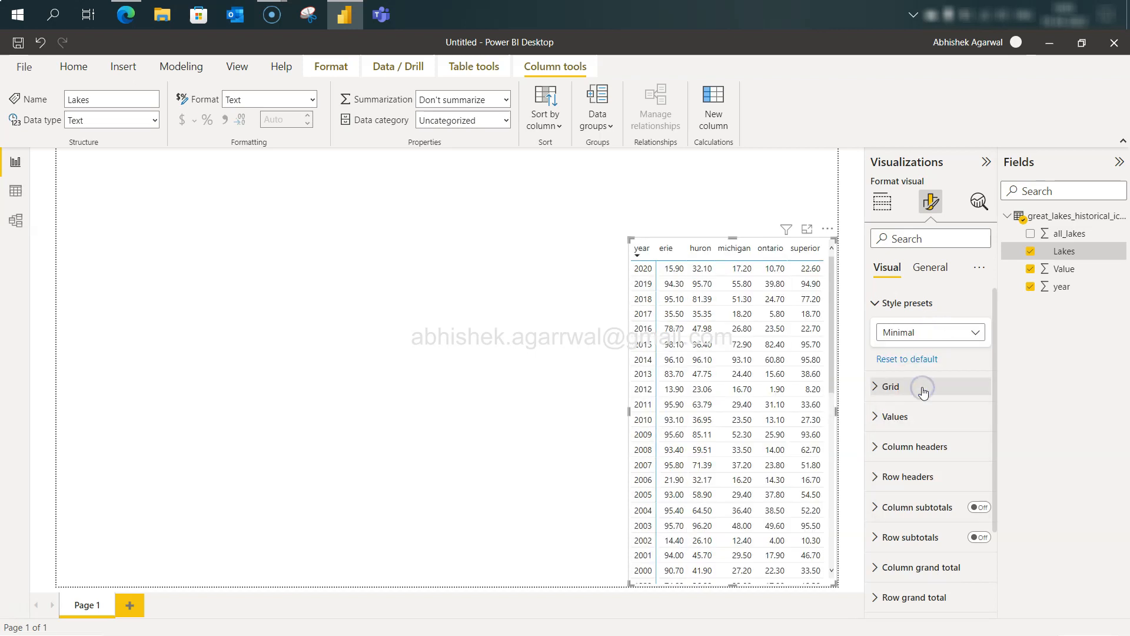
Check the sample's headers, set the matrix's column header font size to 13, and widen the visual to fit all lake columns.
{"action": "key", "text": "alt+Tab"}
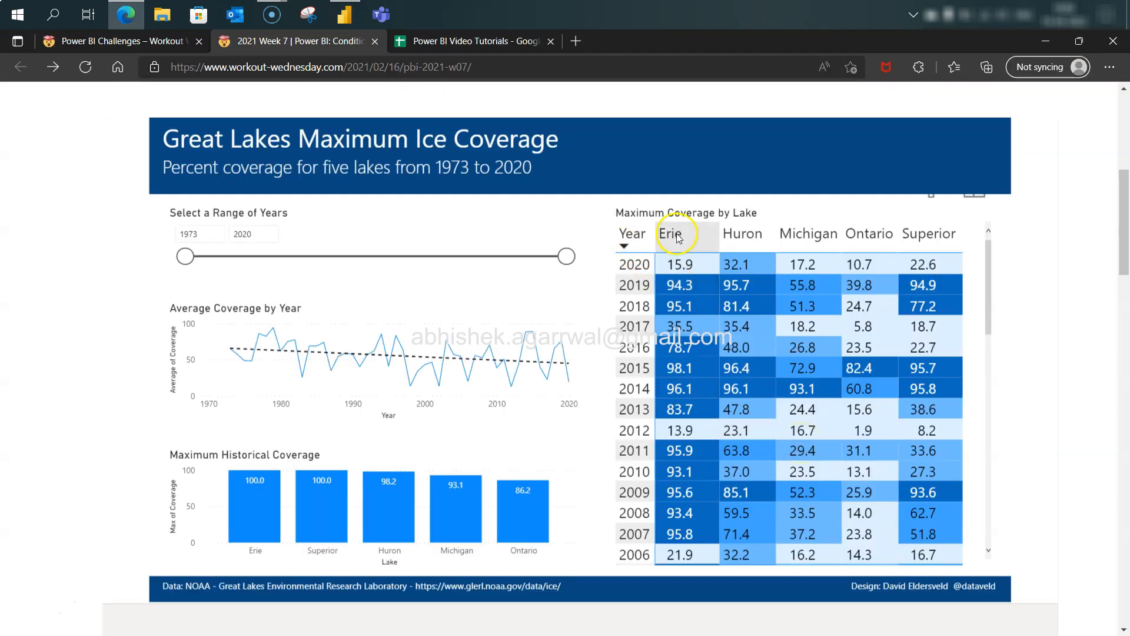
{"action": "key", "text": "alt+Tab"}
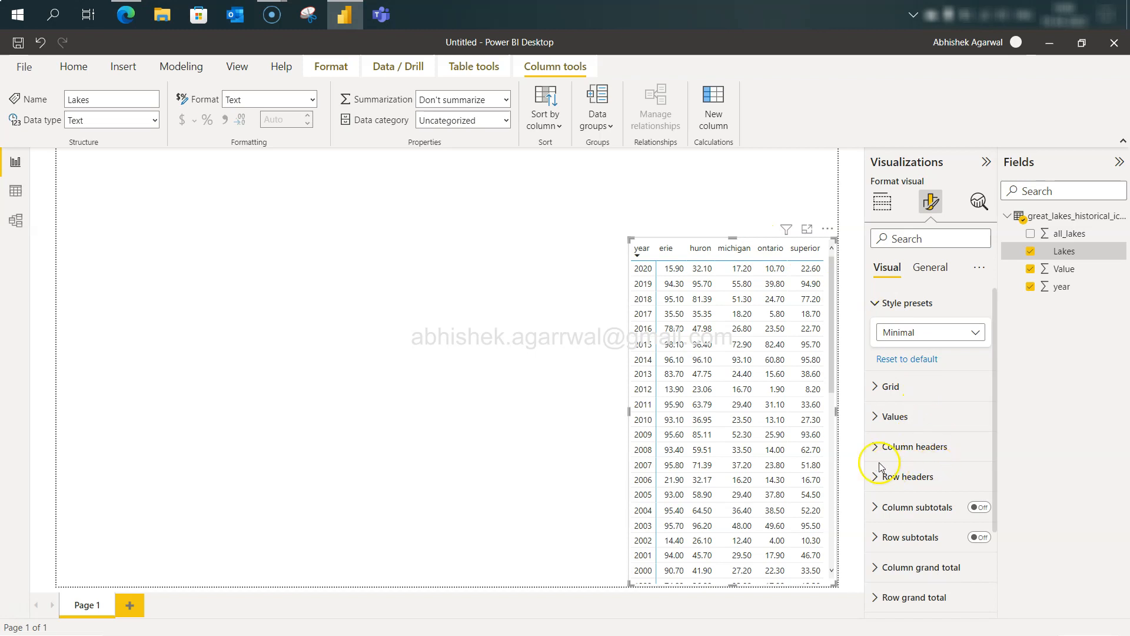
{"action": "scroll", "coordinate": [880, 463], "scroll_direction": "down", "scroll_amount": 3}
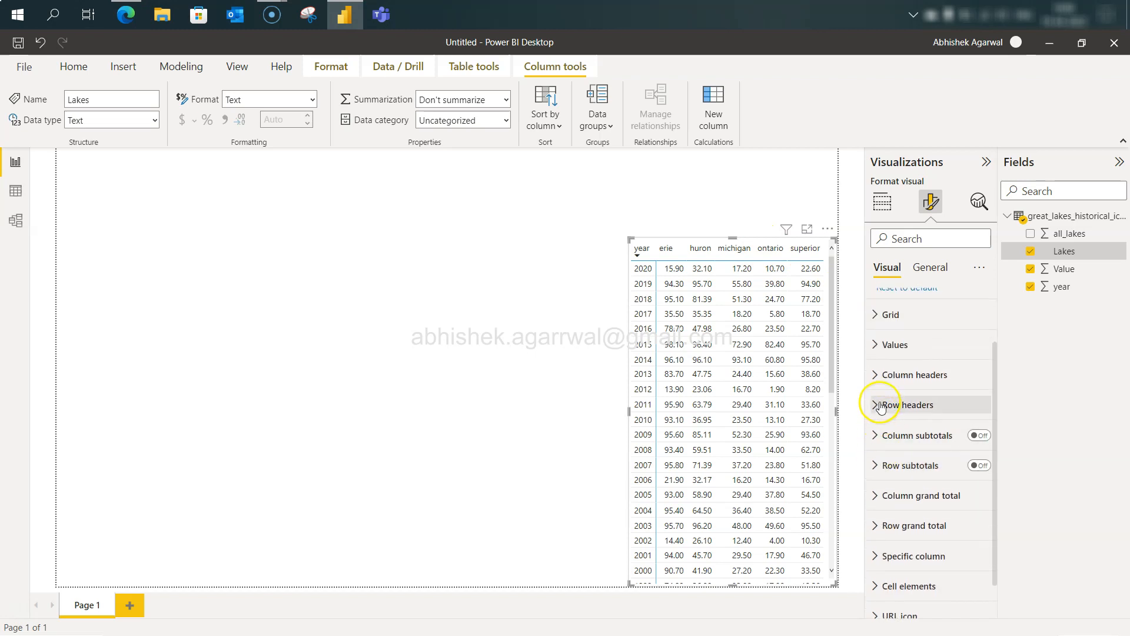
{"action": "left_click", "coordinate": [878, 381]}
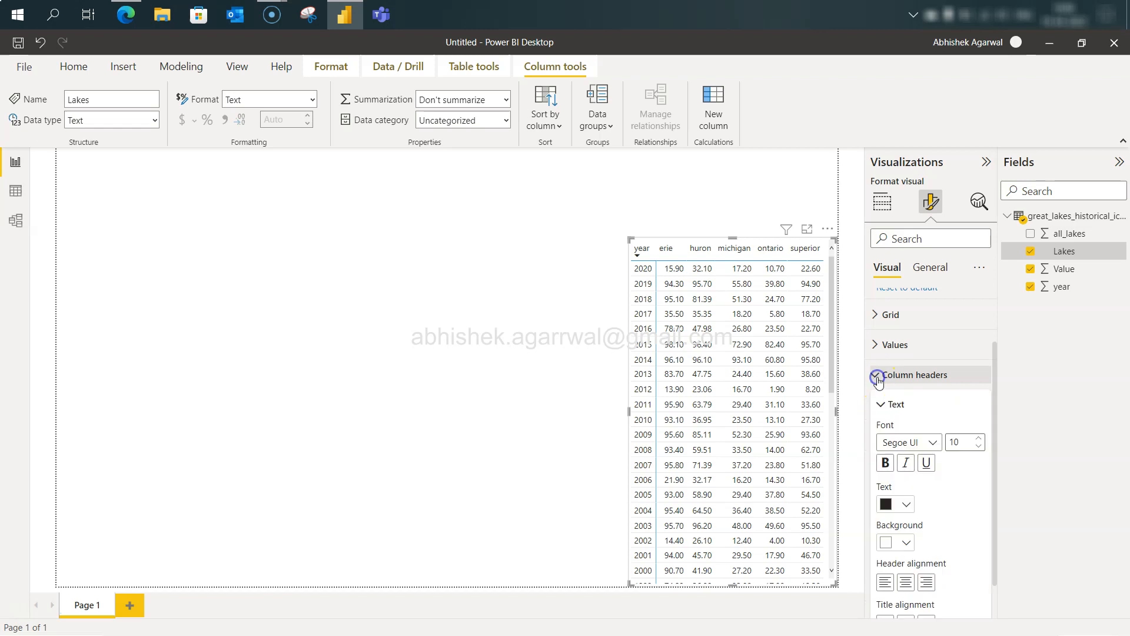
{"action": "left_click", "coordinate": [980, 439]}
{"action": "left_click", "coordinate": [979, 439]}
{"action": "left_click", "coordinate": [980, 440]}
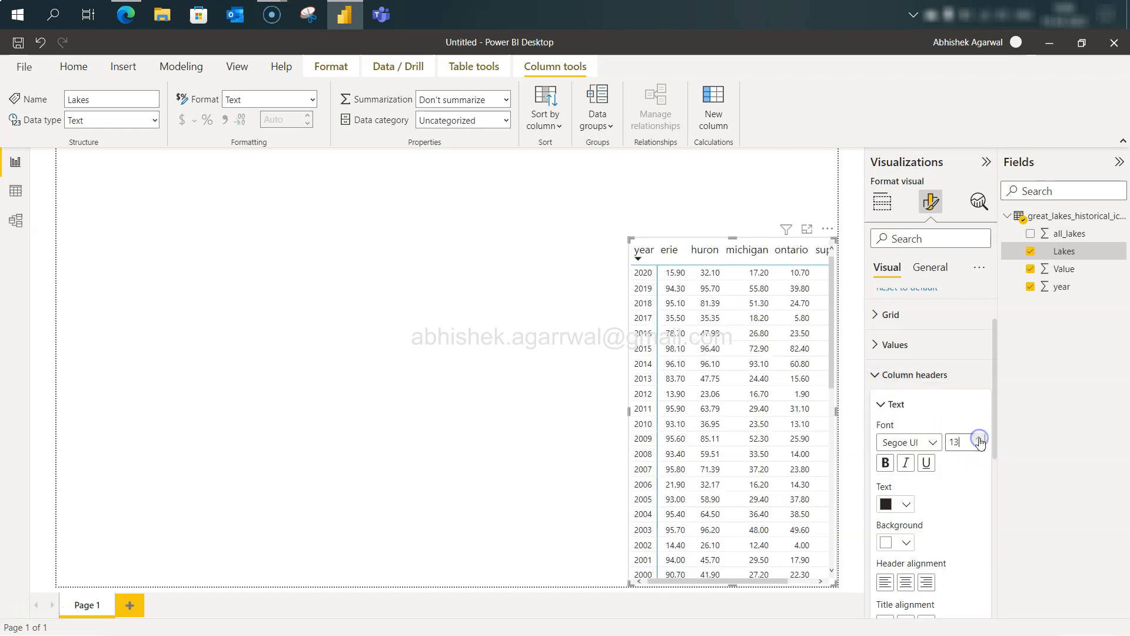
{"action": "left_click_drag", "start_coordinate": [626, 411], "coordinate": [591, 416]}
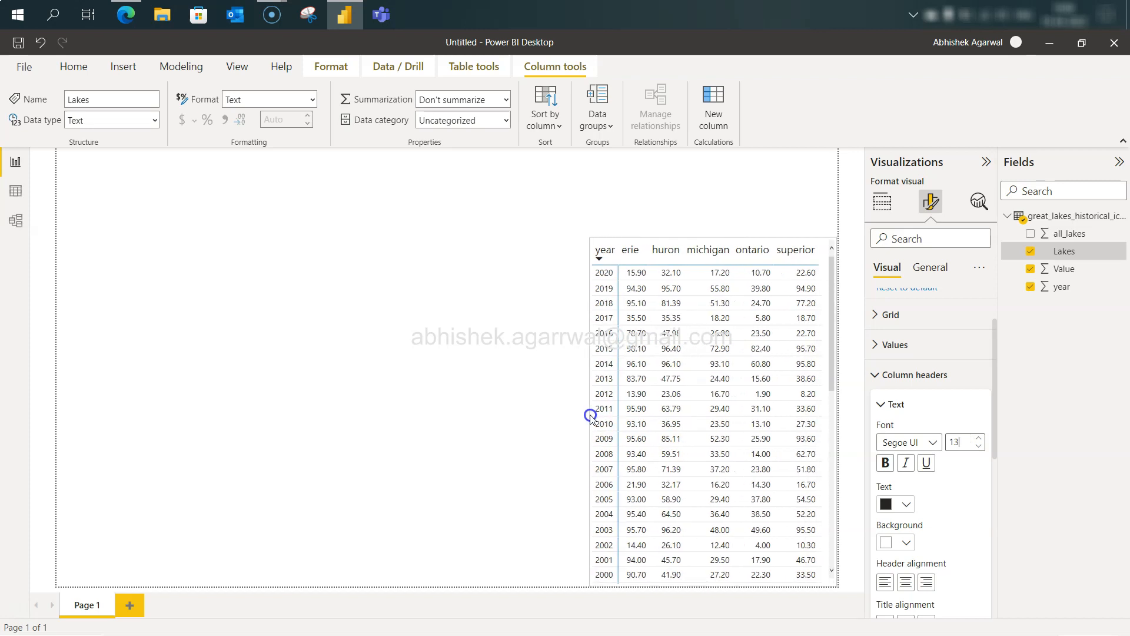
Set the matrix's row header font size to 11 and compare the year labels with the challenge sample.
{"action": "right_click", "coordinate": [942, 506]}
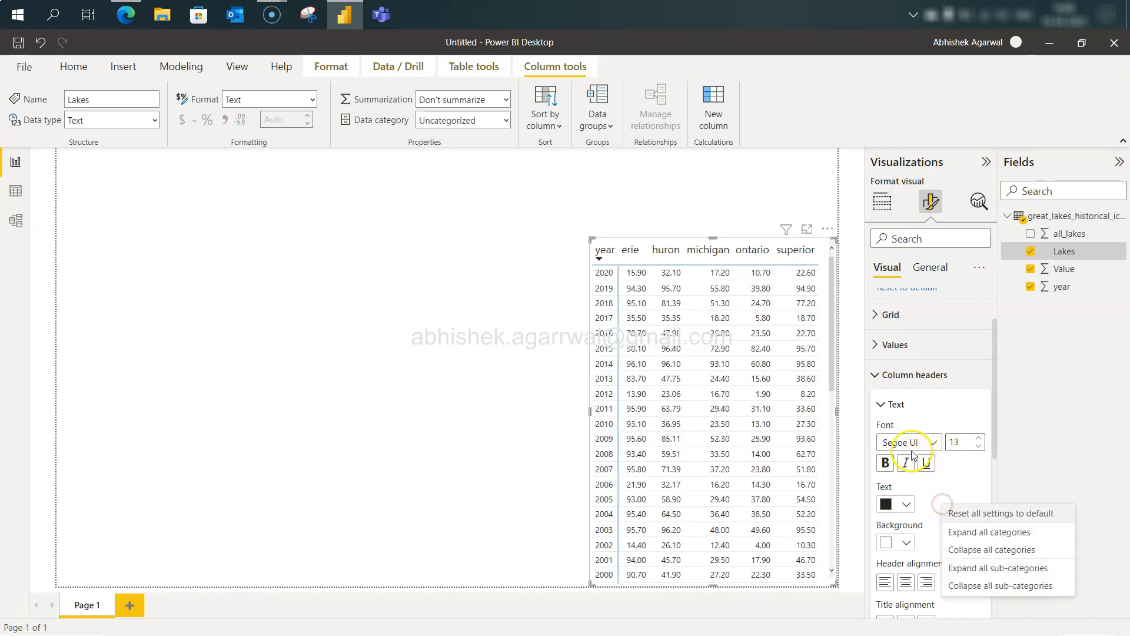
{"action": "left_click", "coordinate": [878, 381]}
{"action": "left_click", "coordinate": [878, 405]}
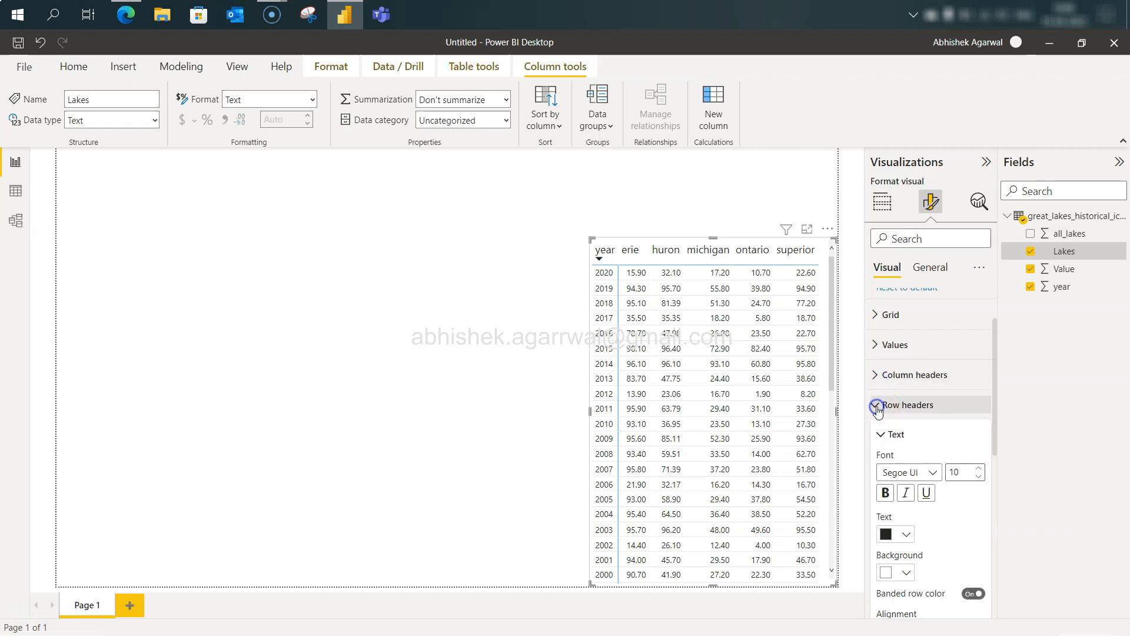
{"action": "left_click", "coordinate": [976, 470]}
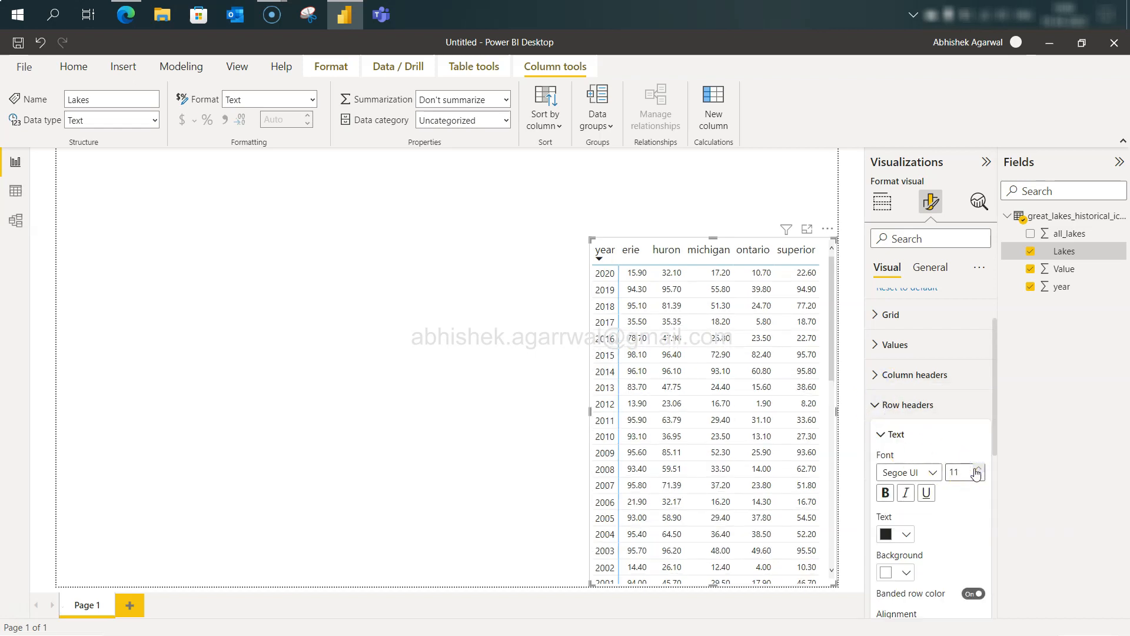
{"action": "key", "text": "alt+Tab"}
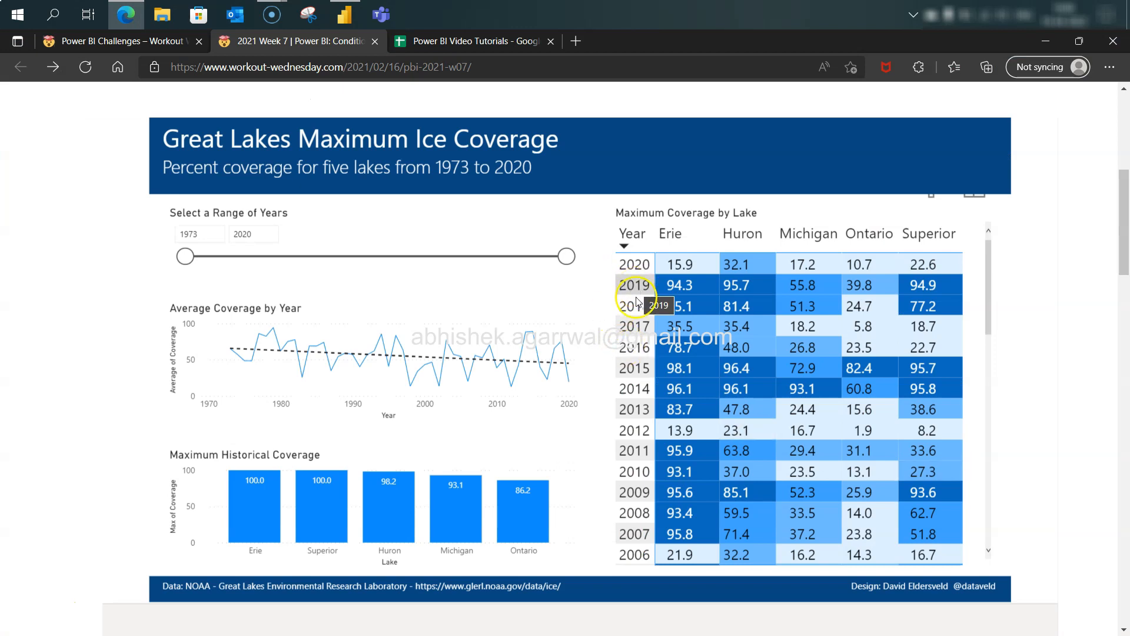
{"action": "key", "text": "alt+Tab"}
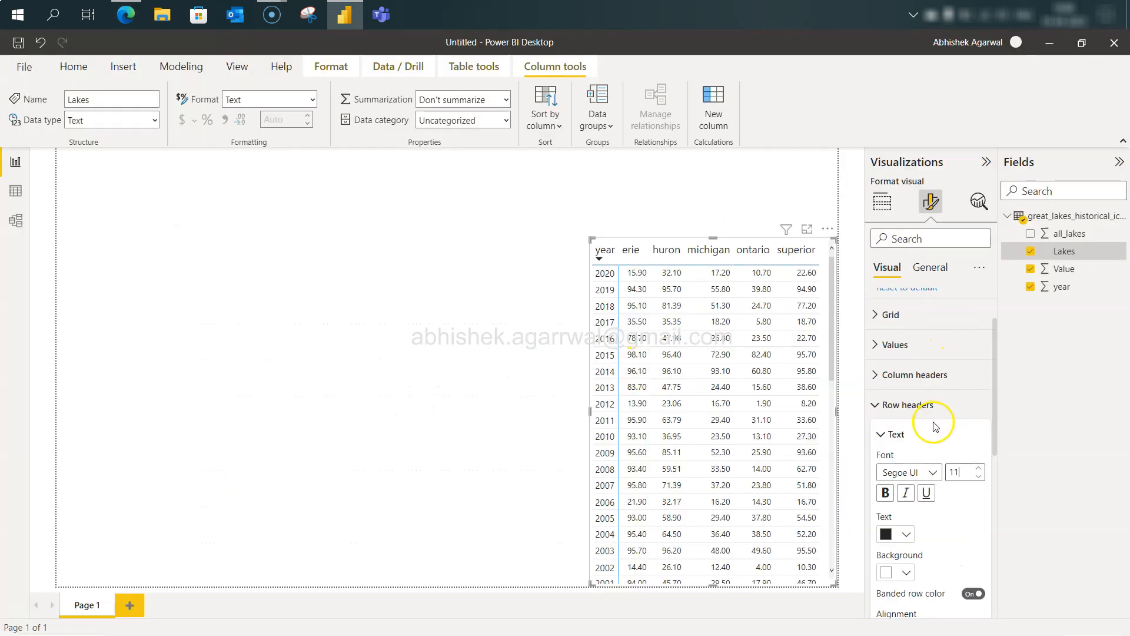
Examine the matrix's style preset list and the Values formatting options, including the switch-values-to-rows option.
{"action": "scroll", "coordinate": [936, 425], "scroll_direction": "up", "scroll_amount": 2}
{"action": "left_click", "coordinate": [938, 333]}
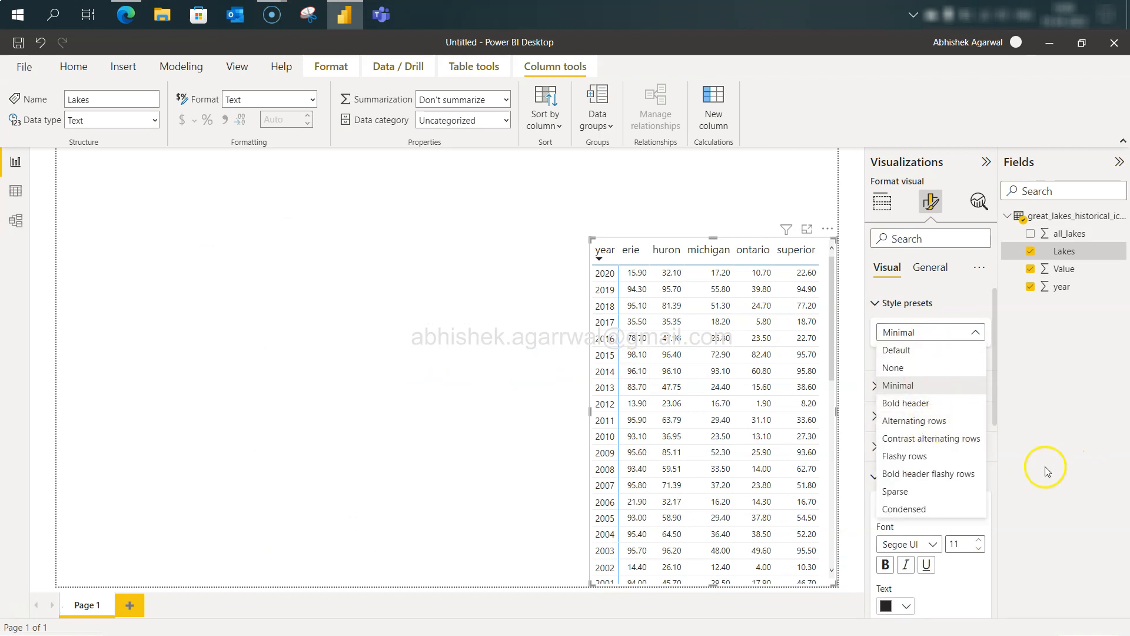
{"action": "left_click", "coordinate": [1019, 470]}
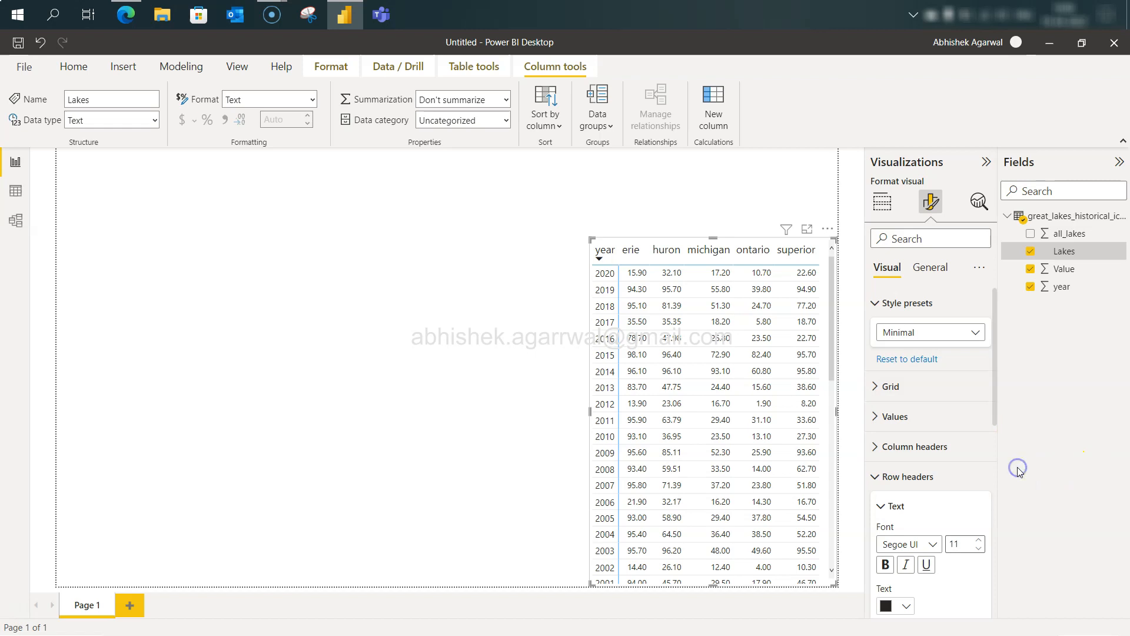
{"action": "left_click", "coordinate": [877, 475]}
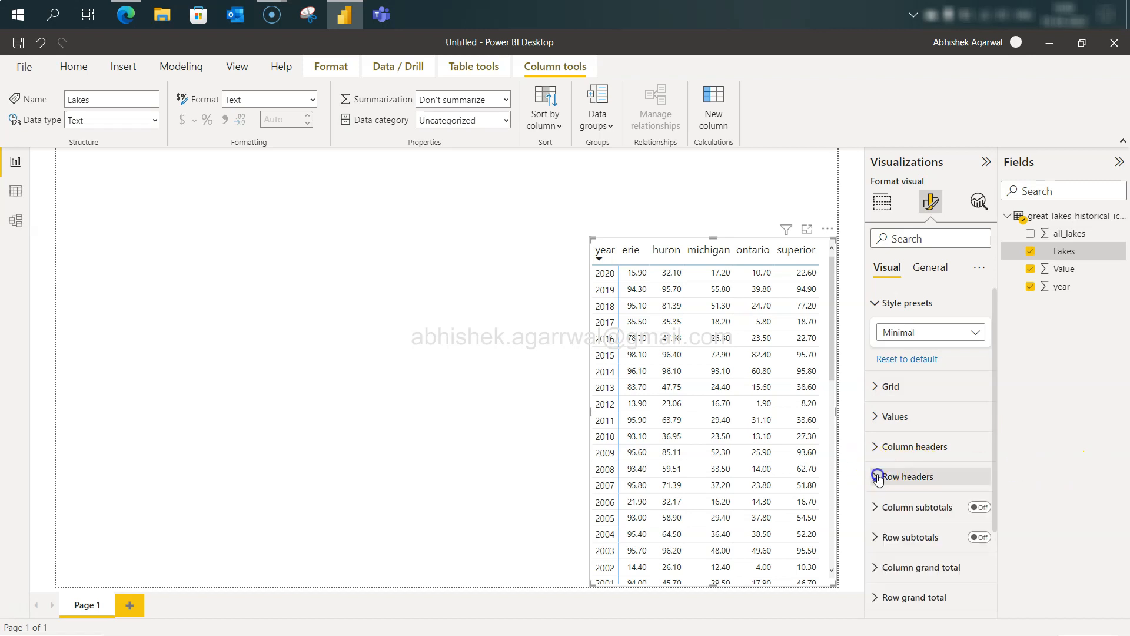
{"action": "left_click", "coordinate": [882, 416]}
{"action": "scroll", "coordinate": [882, 416], "scroll_direction": "down", "scroll_amount": 5}
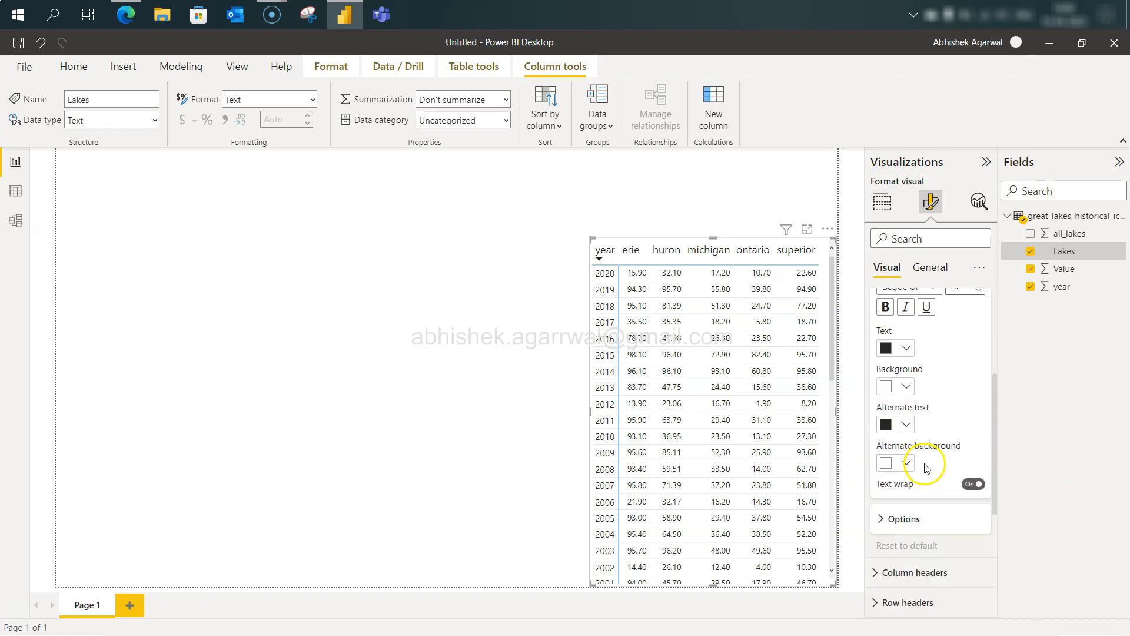
{"action": "left_click", "coordinate": [881, 467]}
{"action": "scroll", "coordinate": [881, 470], "scroll_direction": "up", "scroll_amount": 5}
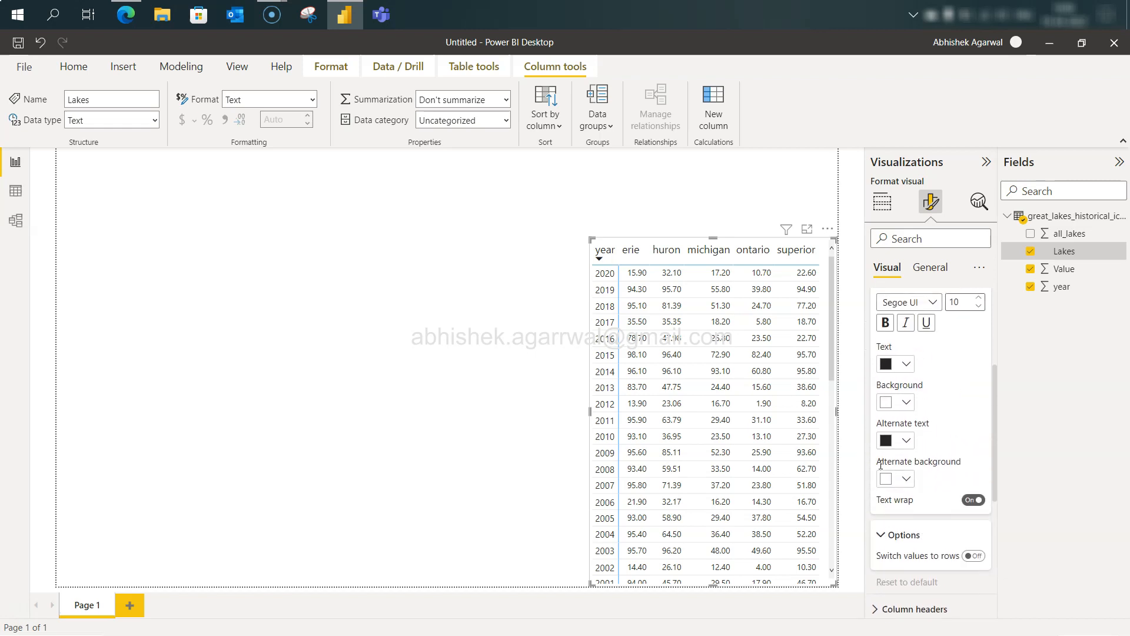
{"action": "scroll", "coordinate": [882, 463], "scroll_direction": "down", "scroll_amount": 5}
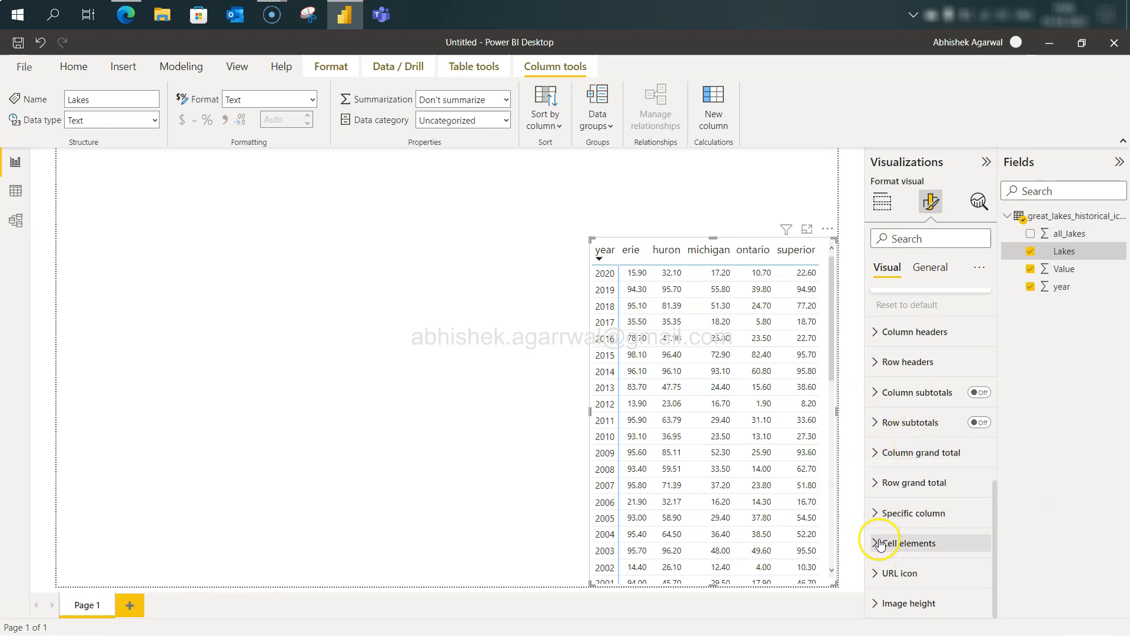
{"action": "scroll", "coordinate": [872, 536], "scroll_direction": "up", "scroll_amount": 4}
Examine the matrix's general settings for size and background effects.
{"action": "left_click", "coordinate": [924, 277]}
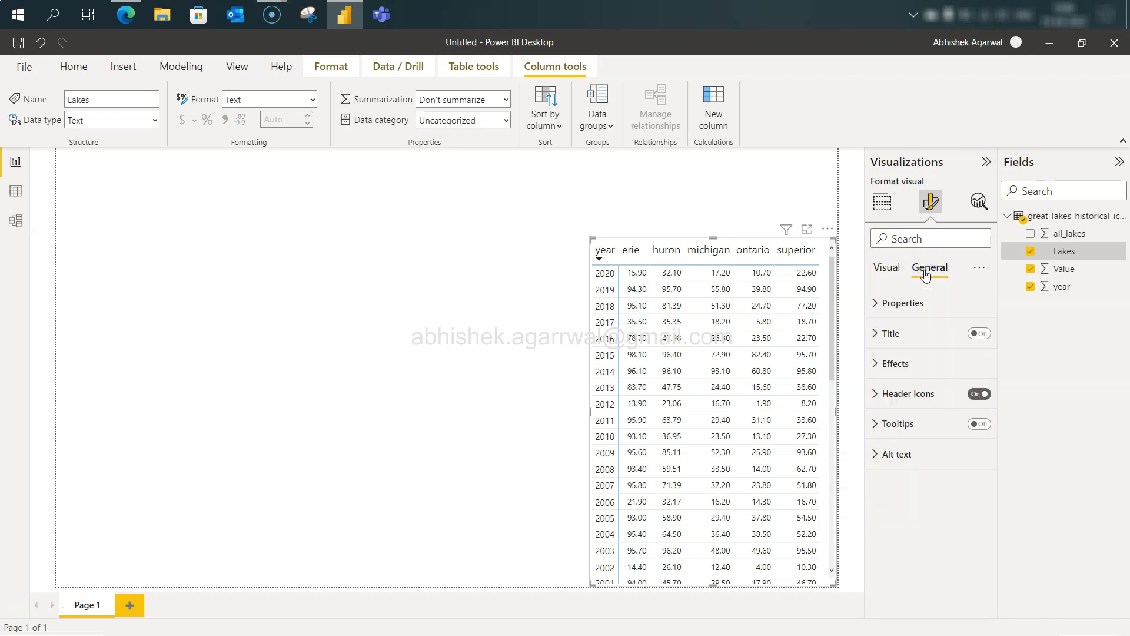
{"action": "left_click", "coordinate": [888, 312]}
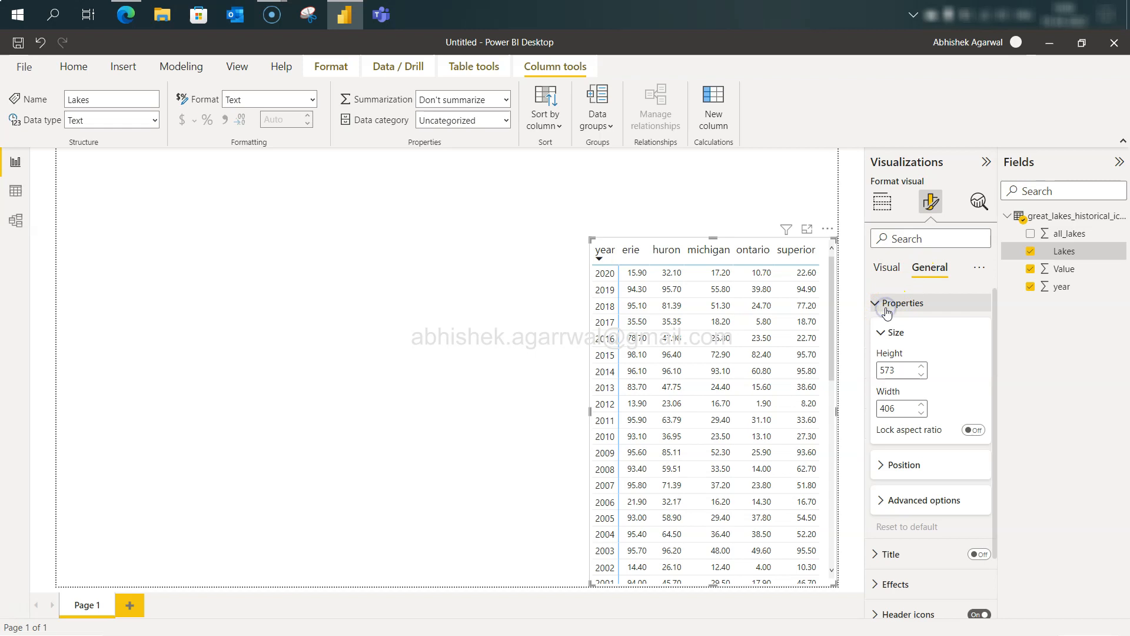
{"action": "scroll", "coordinate": [927, 399], "scroll_direction": "down", "scroll_amount": 2}
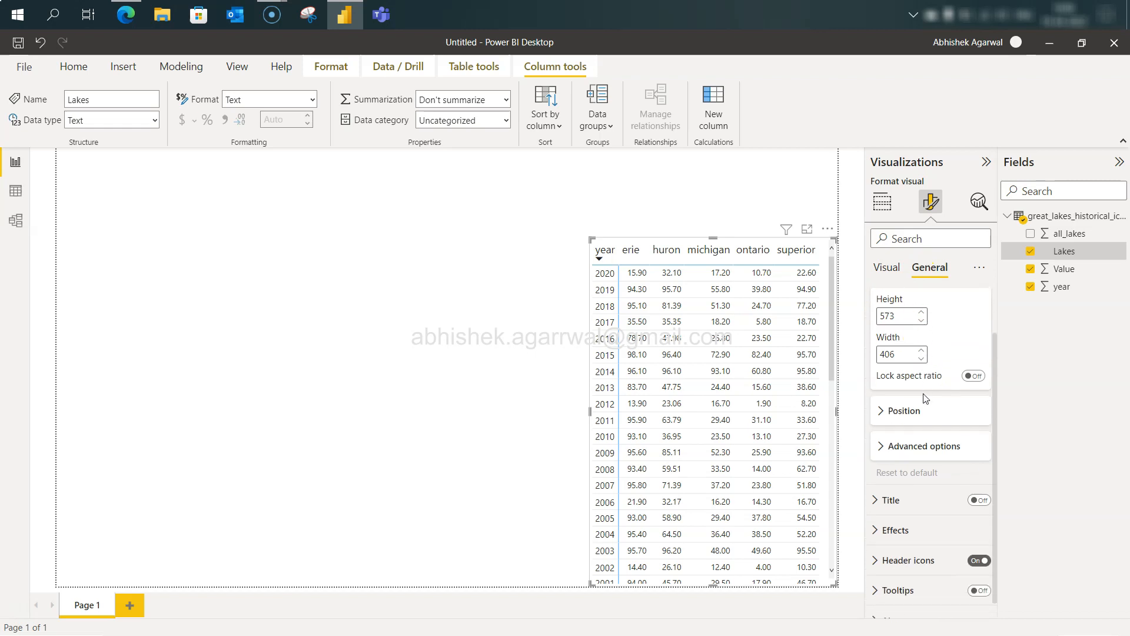
{"action": "scroll", "coordinate": [926, 399], "scroll_direction": "up", "scroll_amount": 2}
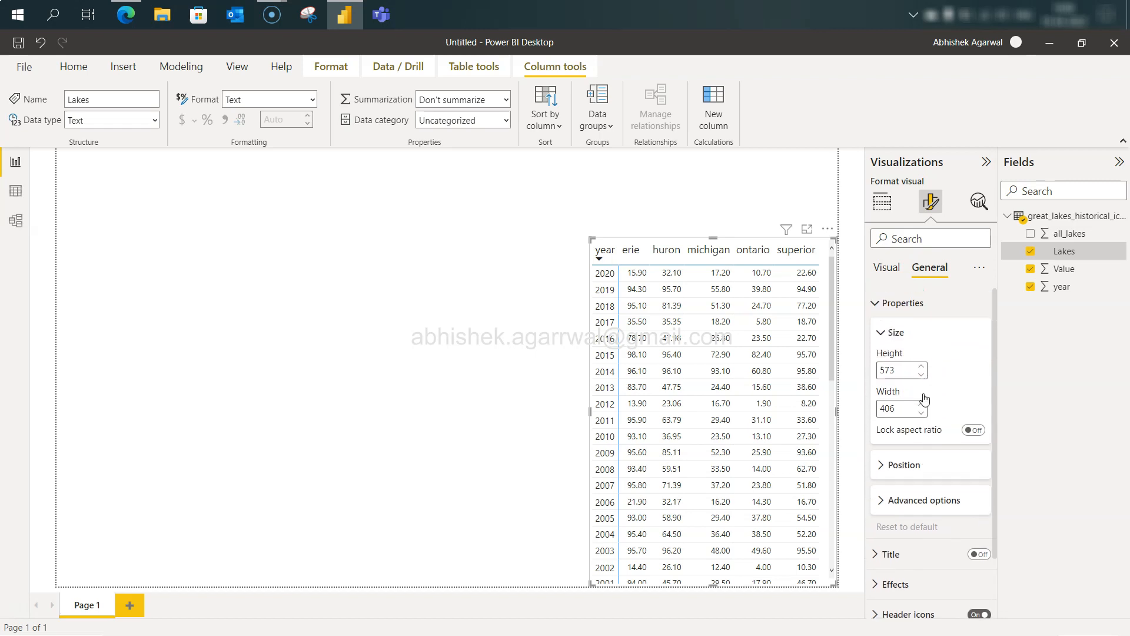
{"action": "scroll", "coordinate": [927, 398], "scroll_direction": "down", "scroll_amount": 2}
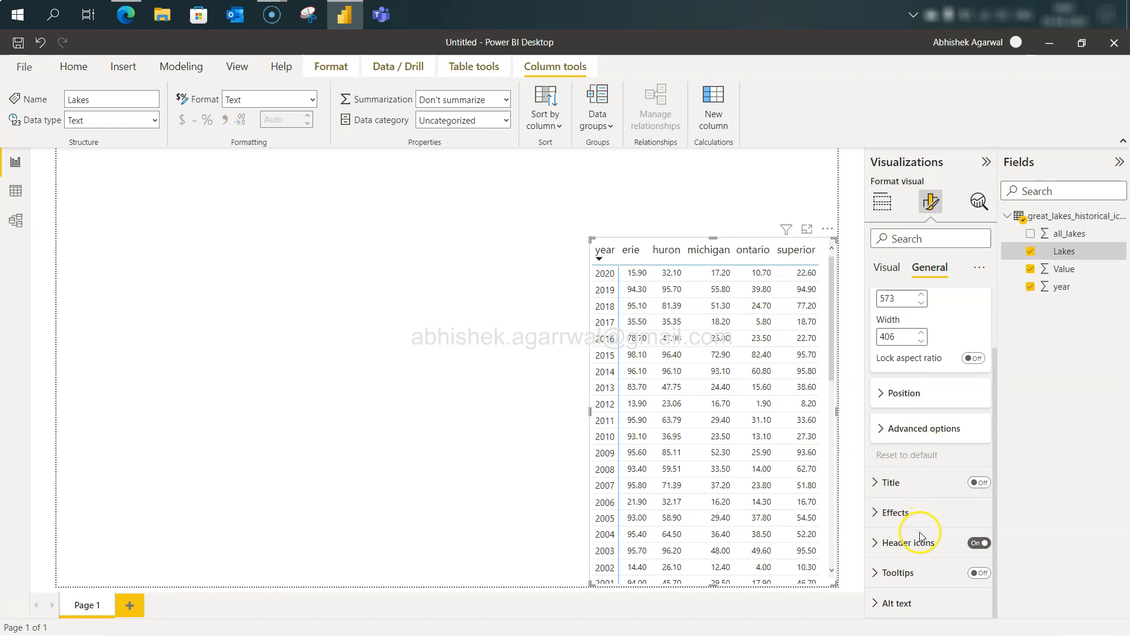
{"action": "left_click", "coordinate": [884, 513]}
{"action": "scroll", "coordinate": [882, 512], "scroll_direction": "down", "scroll_amount": 2}
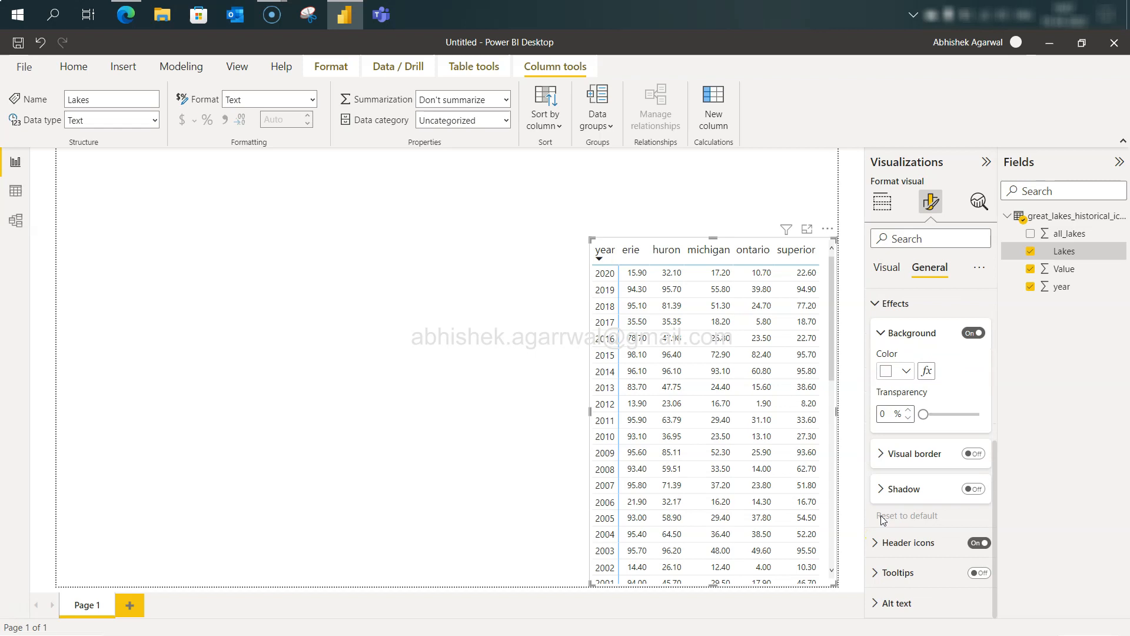
{"action": "scroll", "coordinate": [886, 412], "scroll_direction": "up", "scroll_amount": 7}
{"action": "left_click", "coordinate": [891, 317]}
{"action": "left_click", "coordinate": [894, 269]}
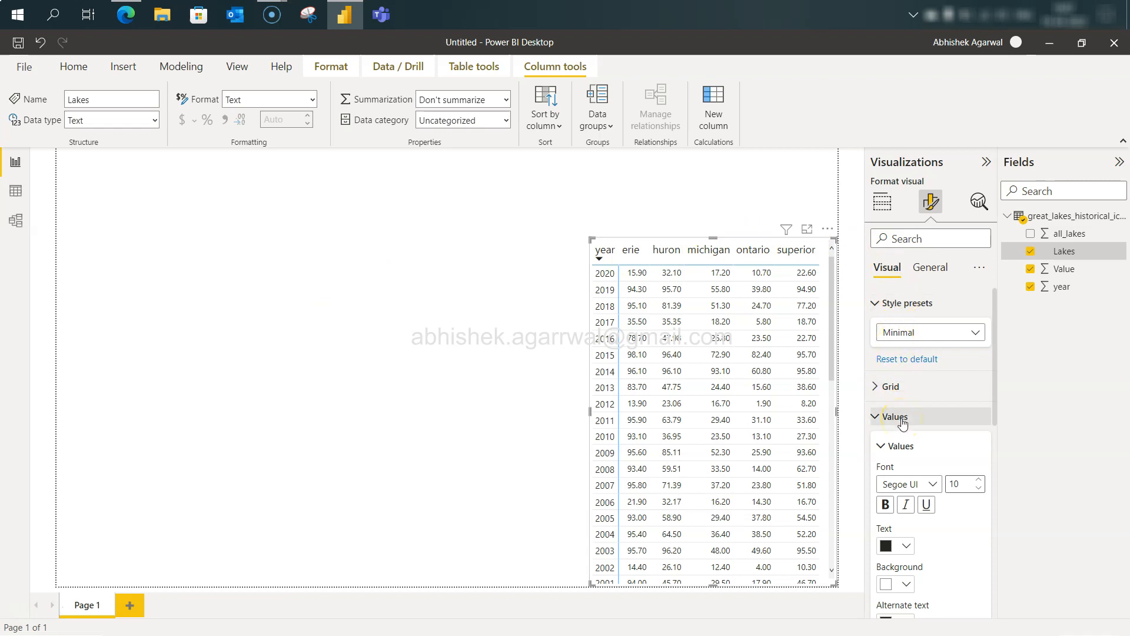
Look through the matrix's visual settings for number formatting, checking the Values and Cell elements options.
{"action": "left_click", "coordinate": [876, 304]}
{"action": "left_click", "coordinate": [877, 335]}
{"action": "left_click", "coordinate": [878, 336]}
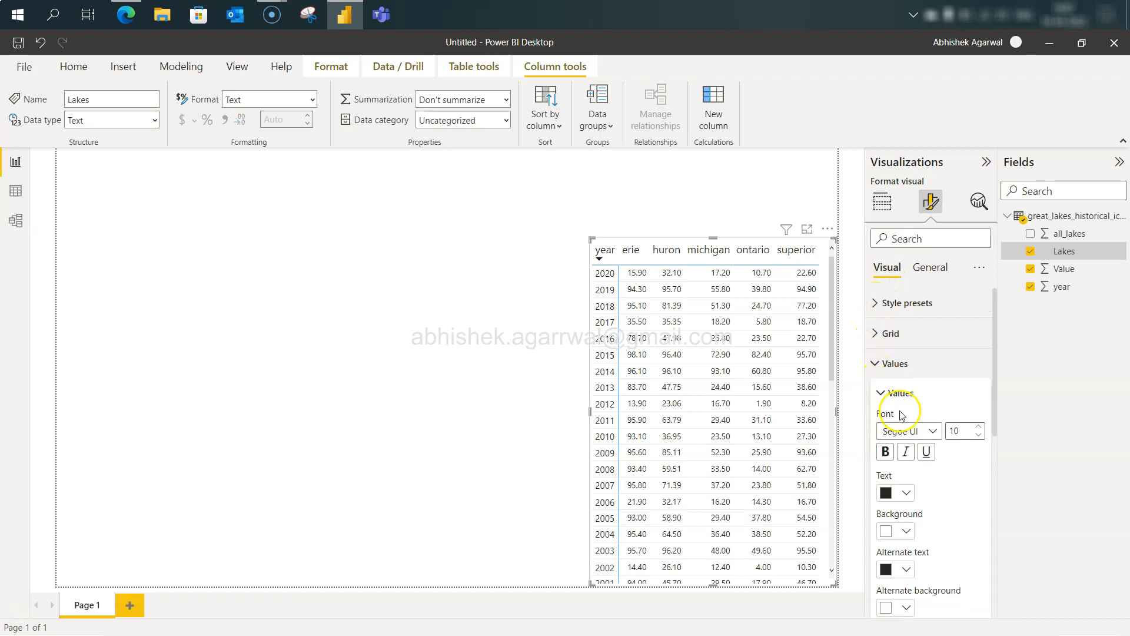
{"action": "scroll", "coordinate": [903, 415], "scroll_direction": "down", "scroll_amount": 2}
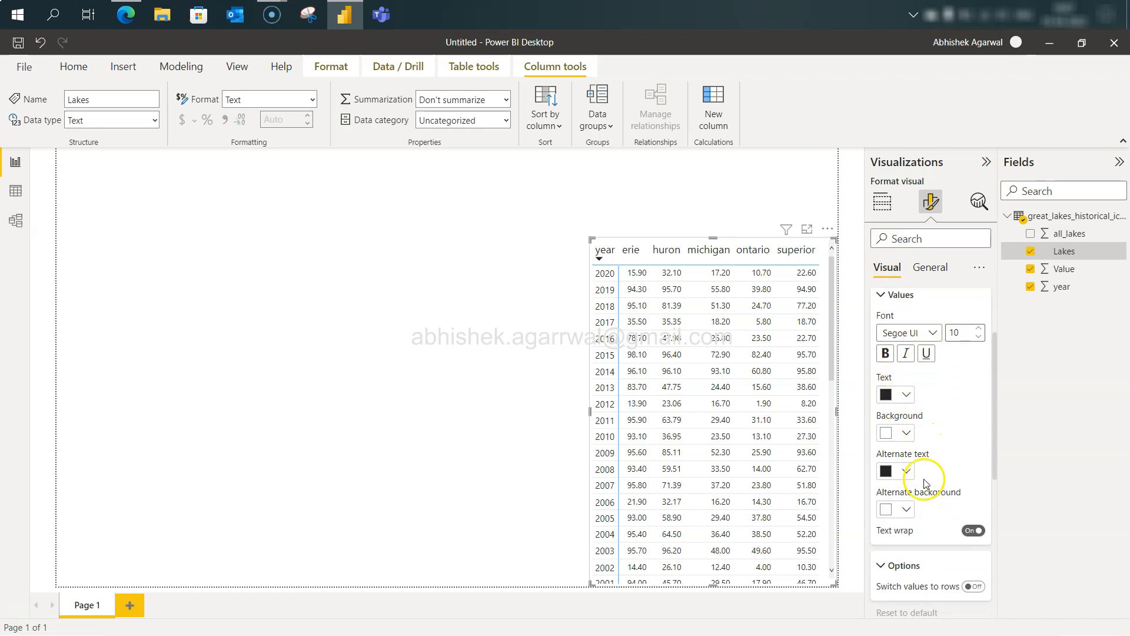
{"action": "scroll", "coordinate": [925, 483], "scroll_direction": "down", "scroll_amount": 2}
{"action": "scroll", "coordinate": [927, 518], "scroll_direction": "down", "scroll_amount": 5}
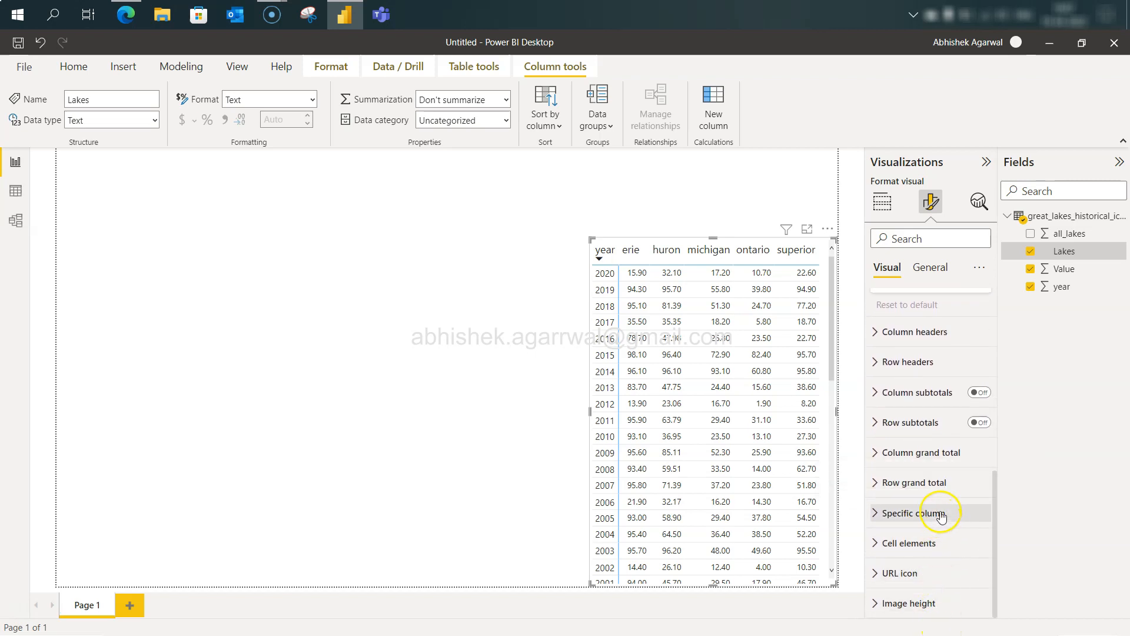
{"action": "left_click", "coordinate": [881, 542]}
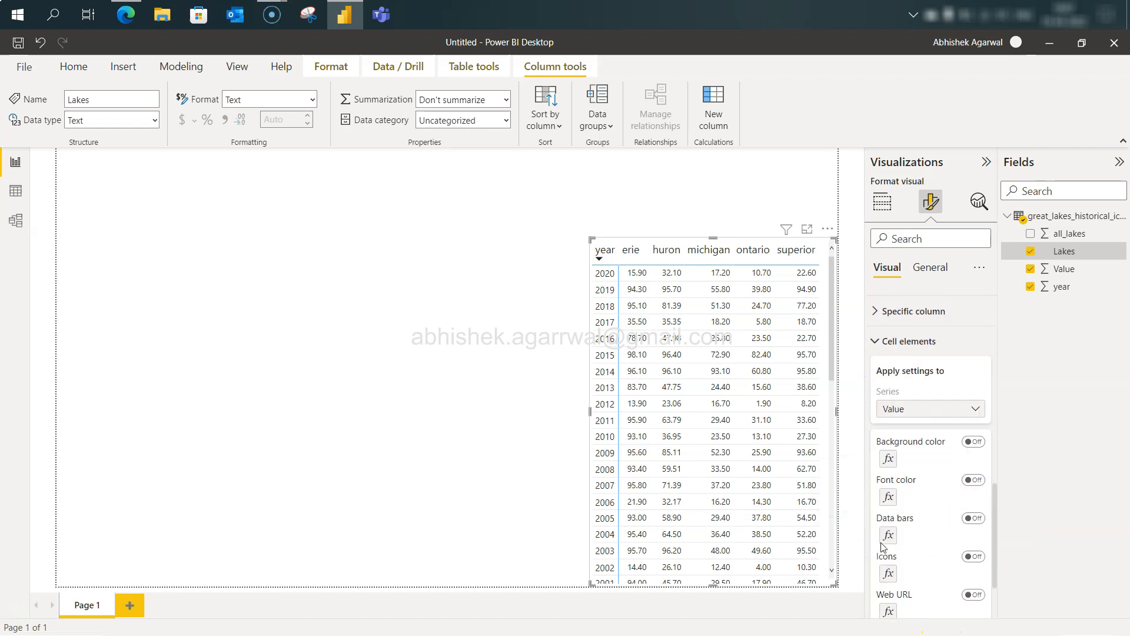
{"action": "scroll", "coordinate": [882, 548], "scroll_direction": "down", "scroll_amount": 2}
{"action": "scroll", "coordinate": [882, 548], "scroll_direction": "up", "scroll_amount": 1}
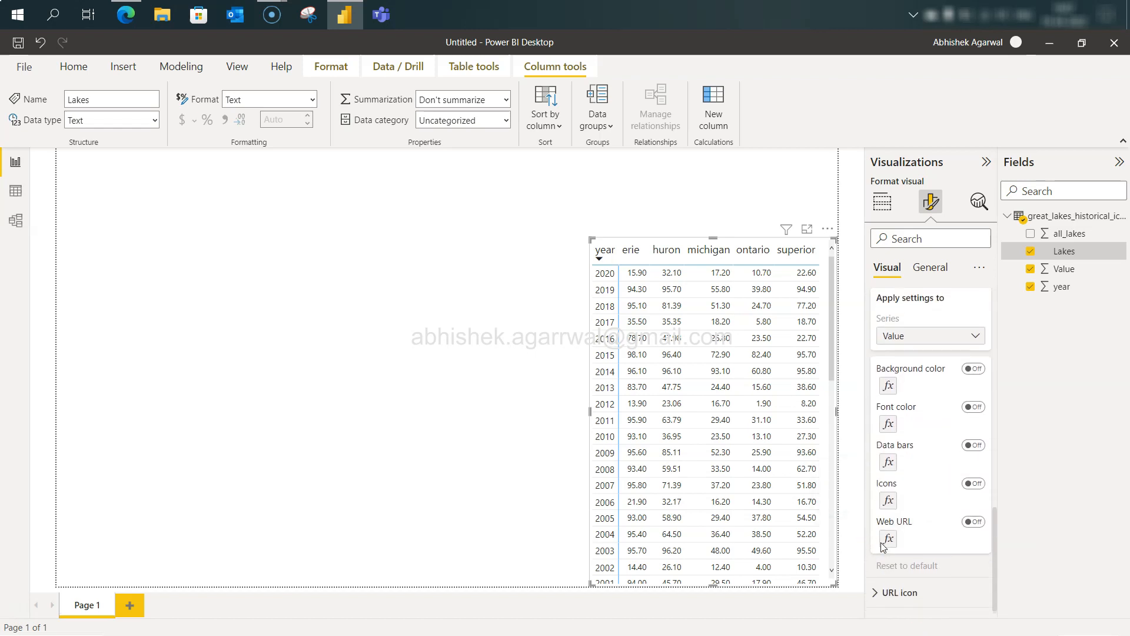
{"action": "scroll", "coordinate": [898, 424], "scroll_direction": "up", "scroll_amount": 3}
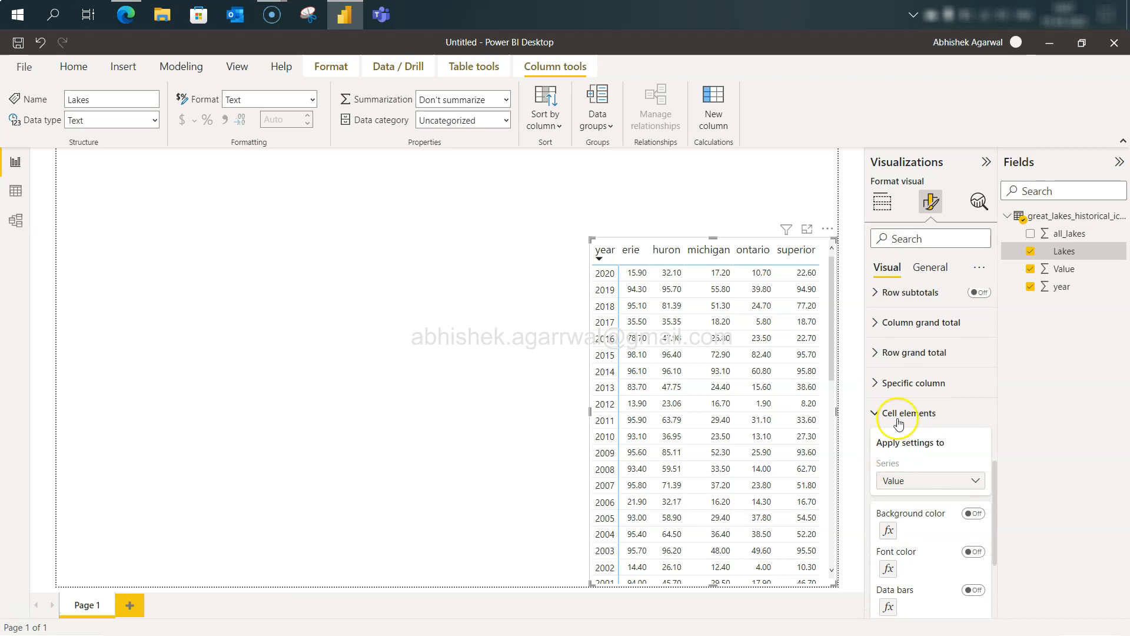
Set the decimal places of the matrix's Value series to 1 in the specific column formatting.
{"action": "left_click", "coordinate": [900, 383]}
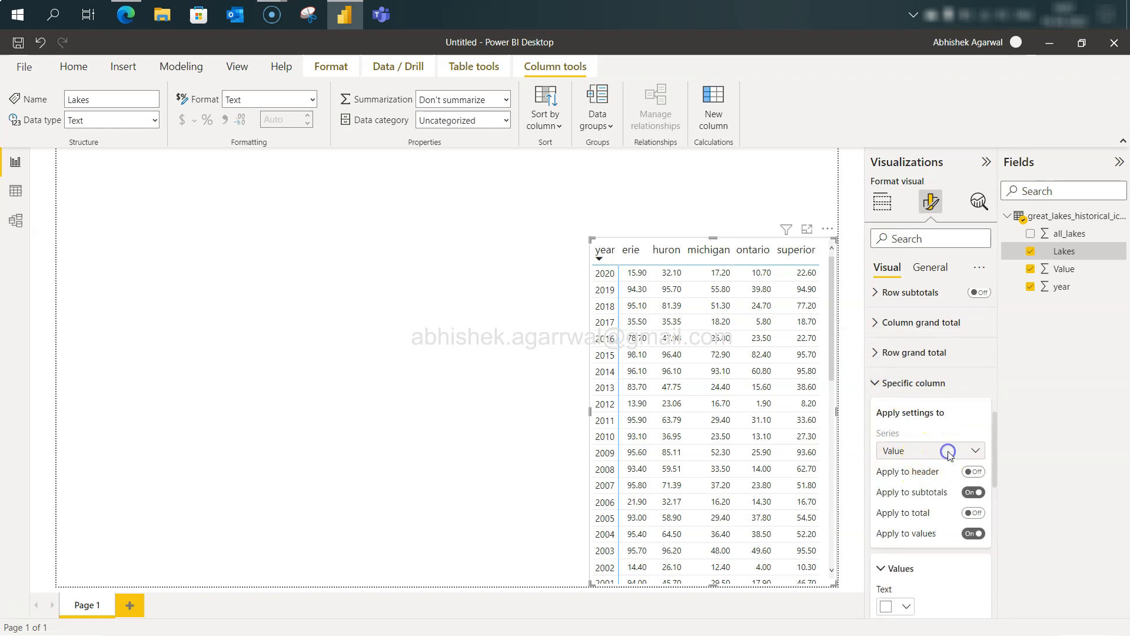
{"action": "scroll", "coordinate": [965, 519], "scroll_direction": "down", "scroll_amount": 6}
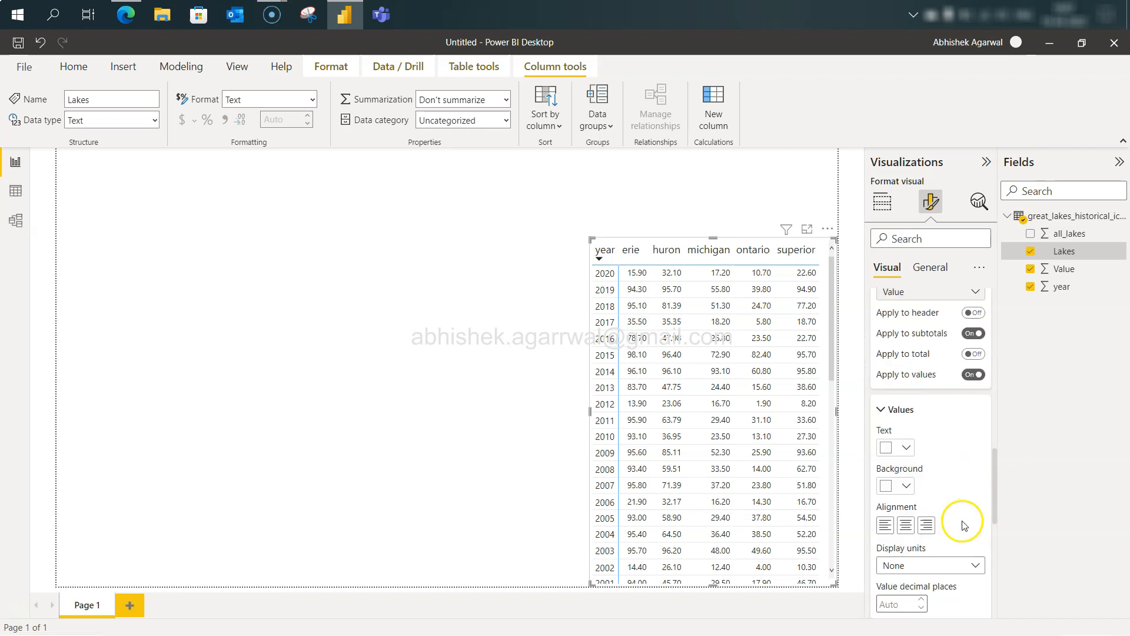
{"action": "scroll", "coordinate": [921, 415], "scroll_direction": "up", "scroll_amount": 3}
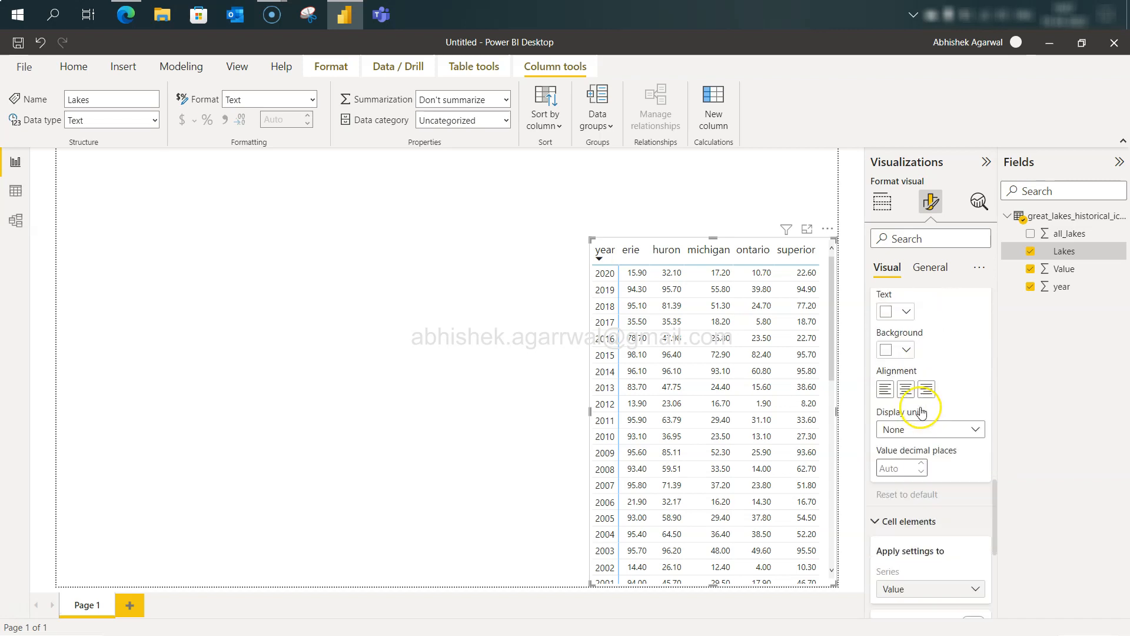
{"action": "scroll", "coordinate": [923, 412], "scroll_direction": "down", "scroll_amount": 1}
{"action": "scroll", "coordinate": [926, 457], "scroll_direction": "up", "scroll_amount": 3}
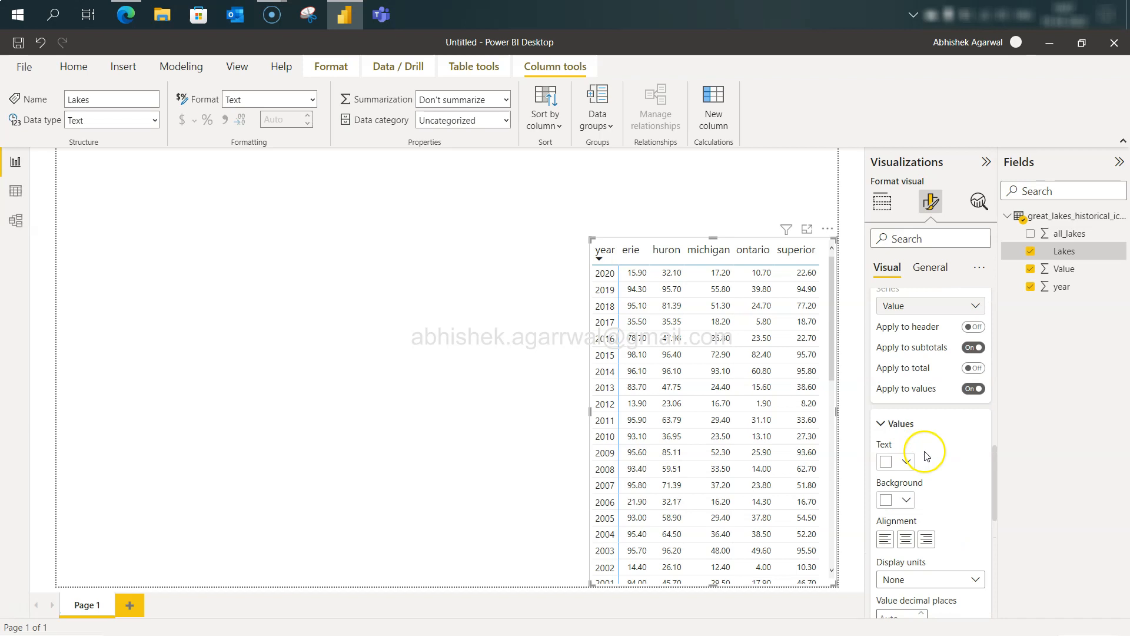
{"action": "scroll", "coordinate": [927, 455], "scroll_direction": "down", "scroll_amount": 3}
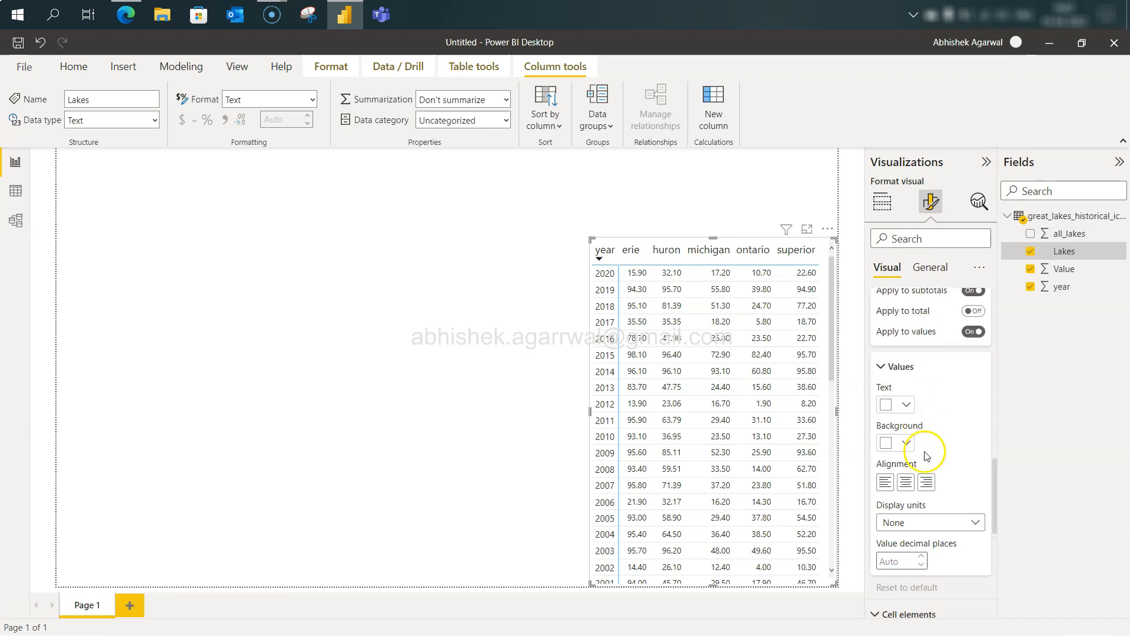
{"action": "left_click", "coordinate": [904, 562]}
{"action": "type", "text": "1"}
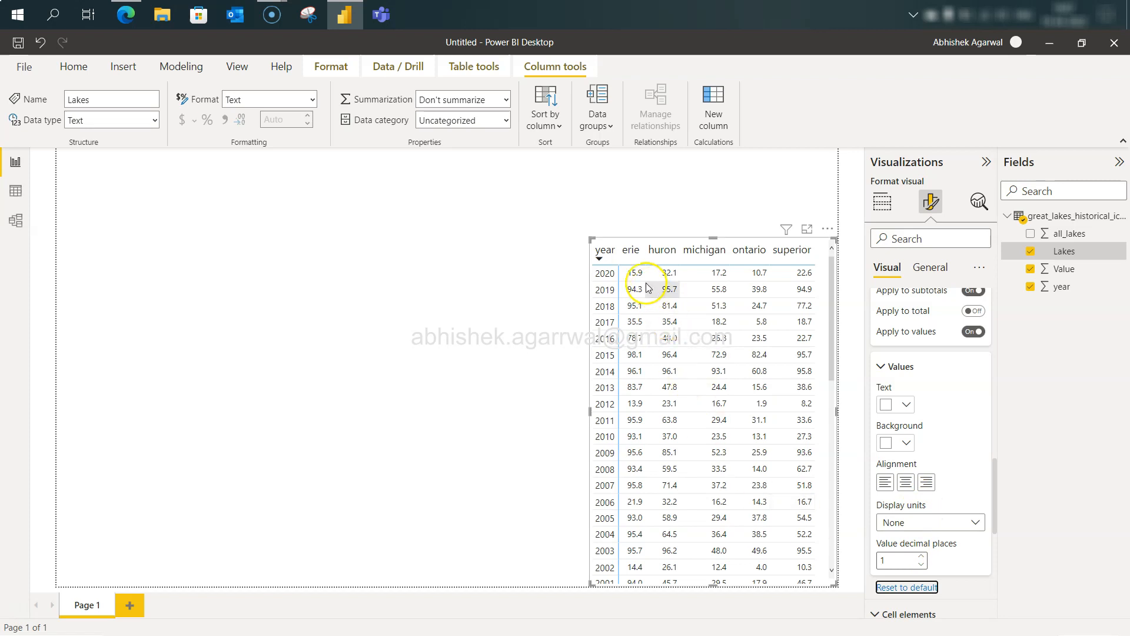
Collapse the Specific column and Cell elements settings and widen the matrix to about 428.
{"action": "scroll", "coordinate": [900, 405], "scroll_direction": "up", "scroll_amount": 4}
{"action": "right_click", "coordinate": [900, 407]}
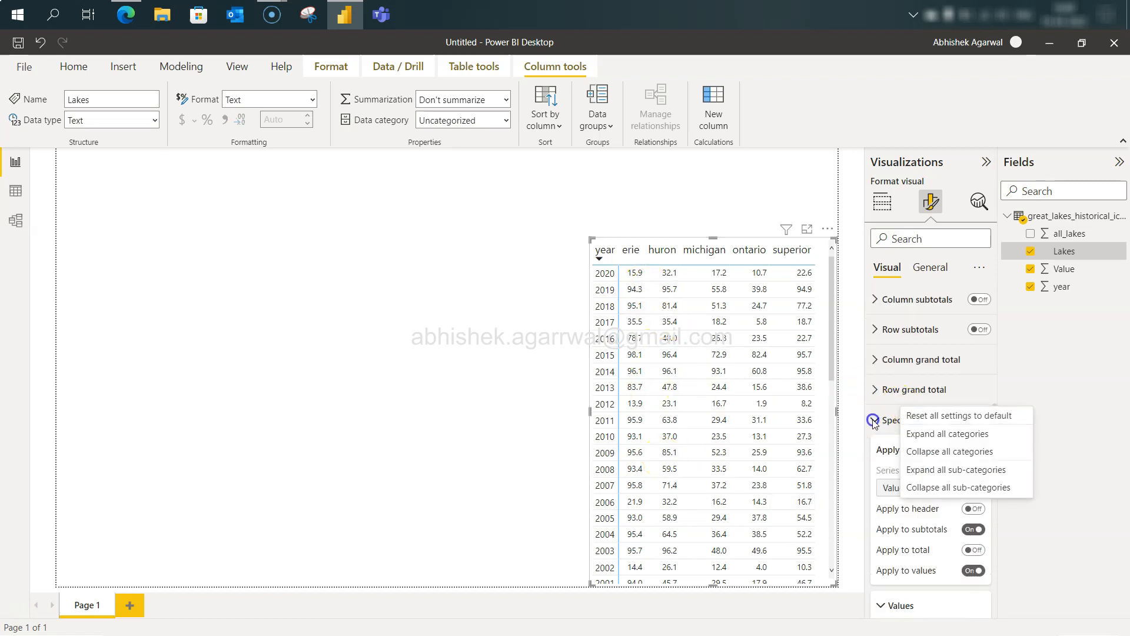
{"action": "left_click", "coordinate": [886, 420]}
{"action": "left_click", "coordinate": [873, 451]}
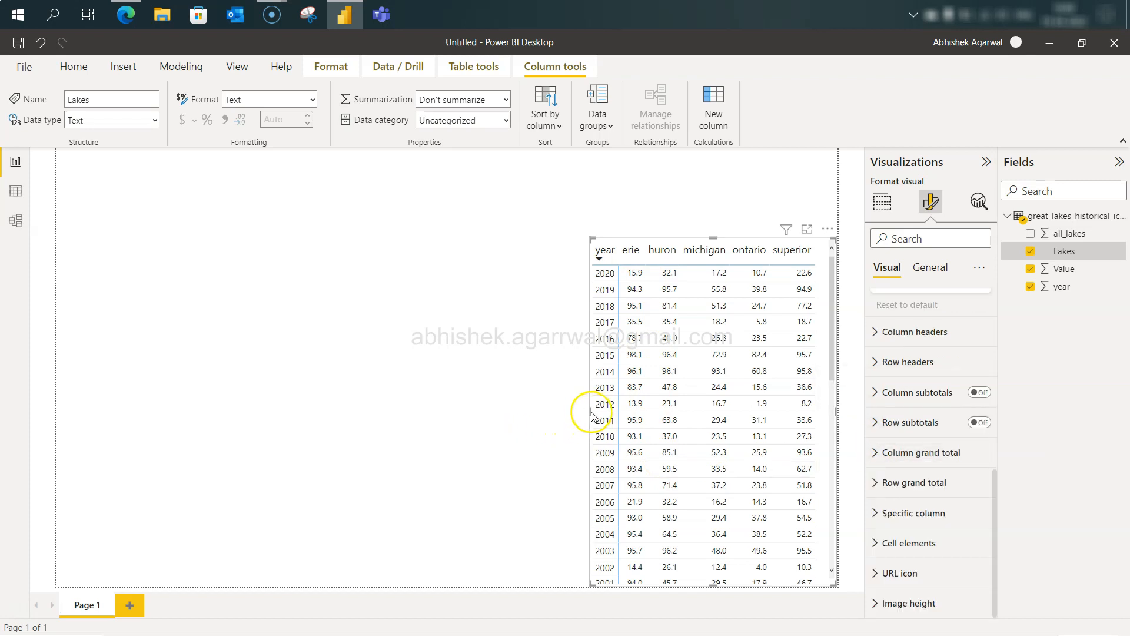
{"action": "left_click_drag", "start_coordinate": [590, 411], "coordinate": [578, 416]}
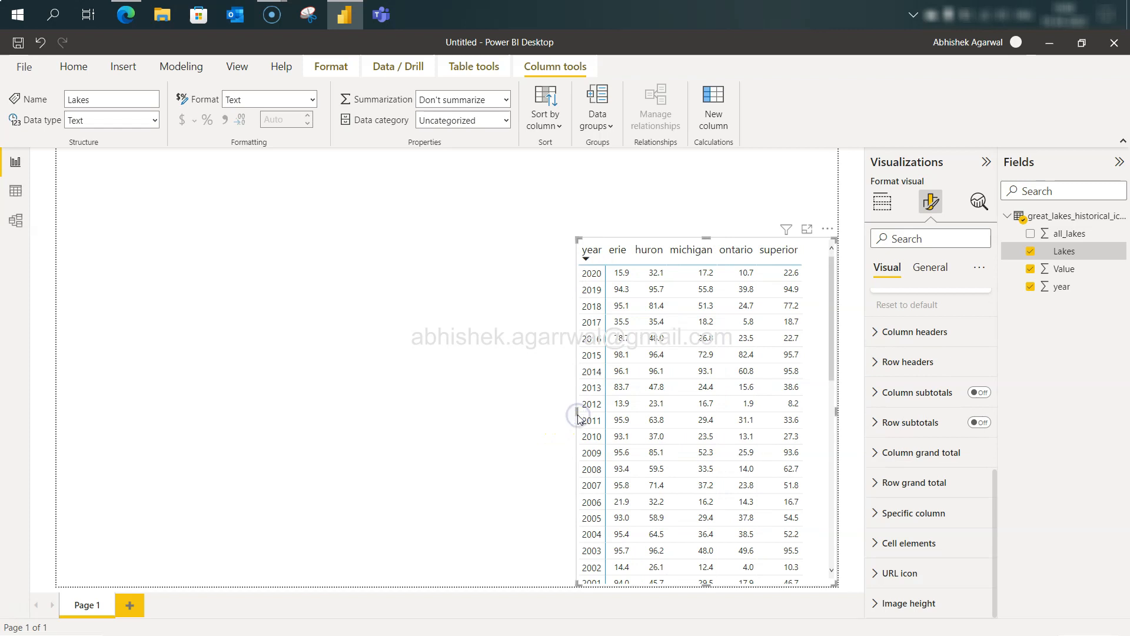
Check the sample matrix's title on the challenge page and title the Power BI matrix "Maximum Coverage by Lake".
{"action": "key", "text": "alt+Tab"}
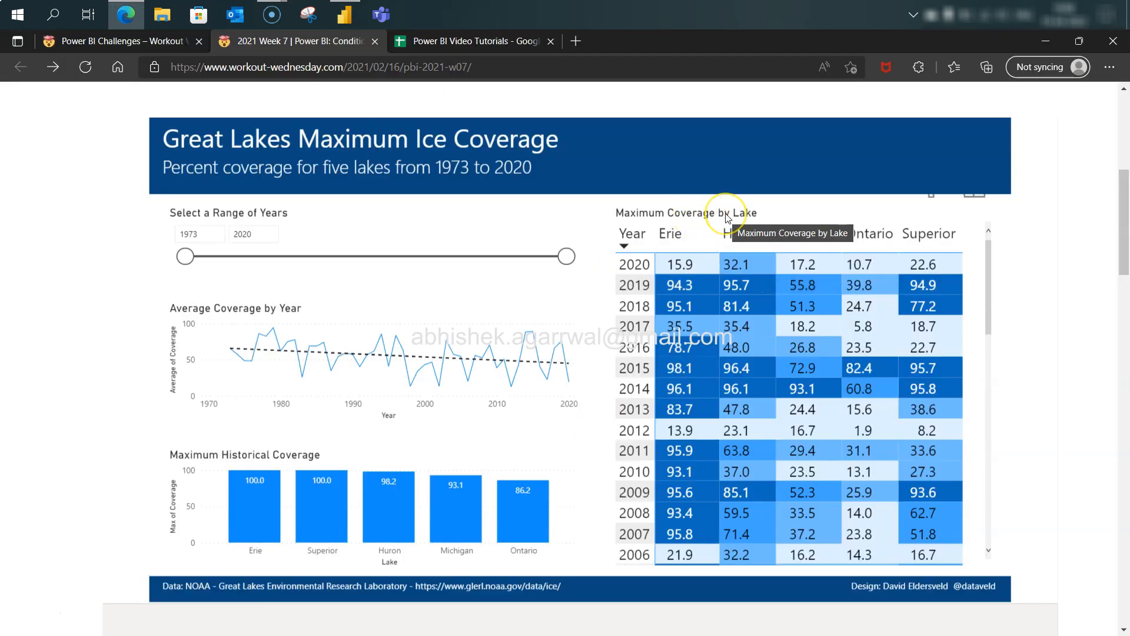
{"action": "key", "text": "alt+Tab"}
{"action": "left_click", "coordinate": [929, 266]}
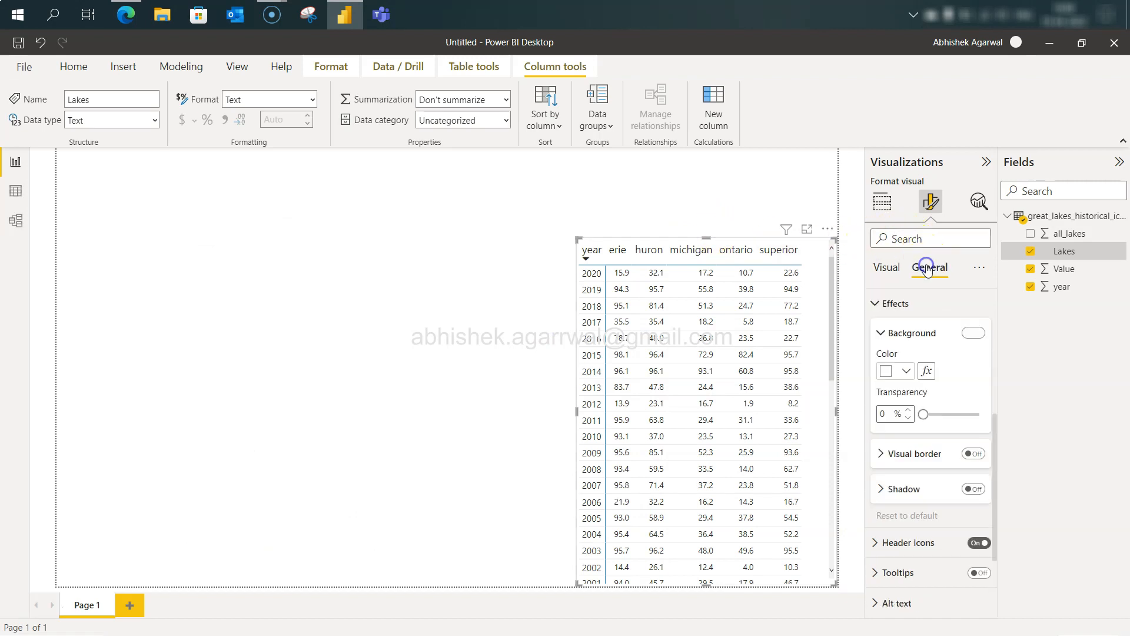
{"action": "left_click", "coordinate": [882, 333]}
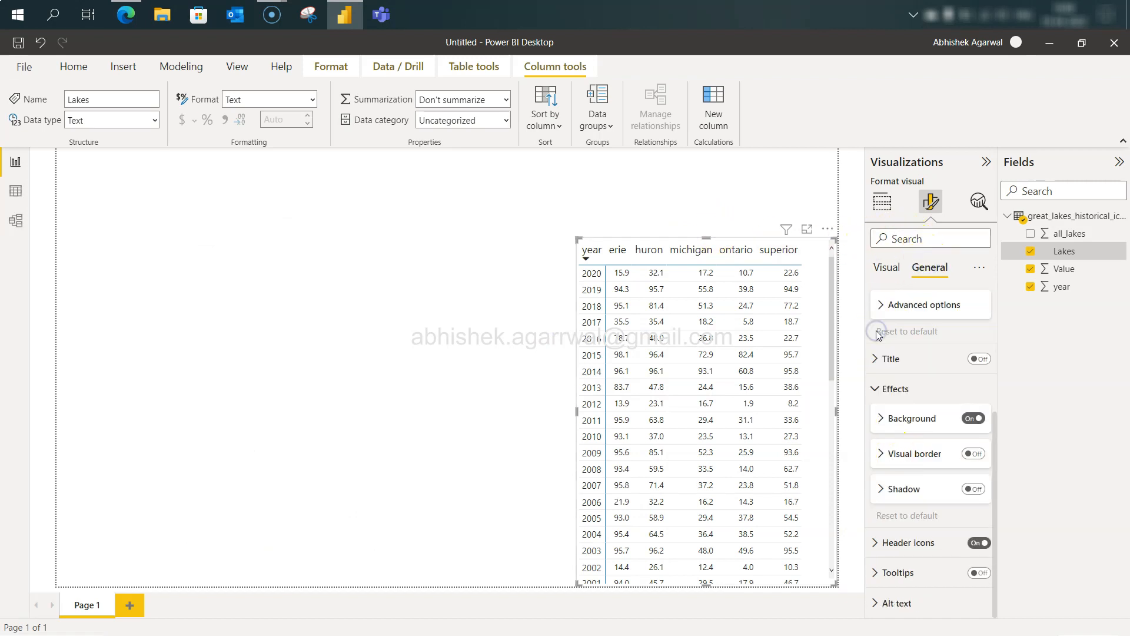
{"action": "scroll", "coordinate": [877, 471], "scroll_direction": "up", "scroll_amount": 2}
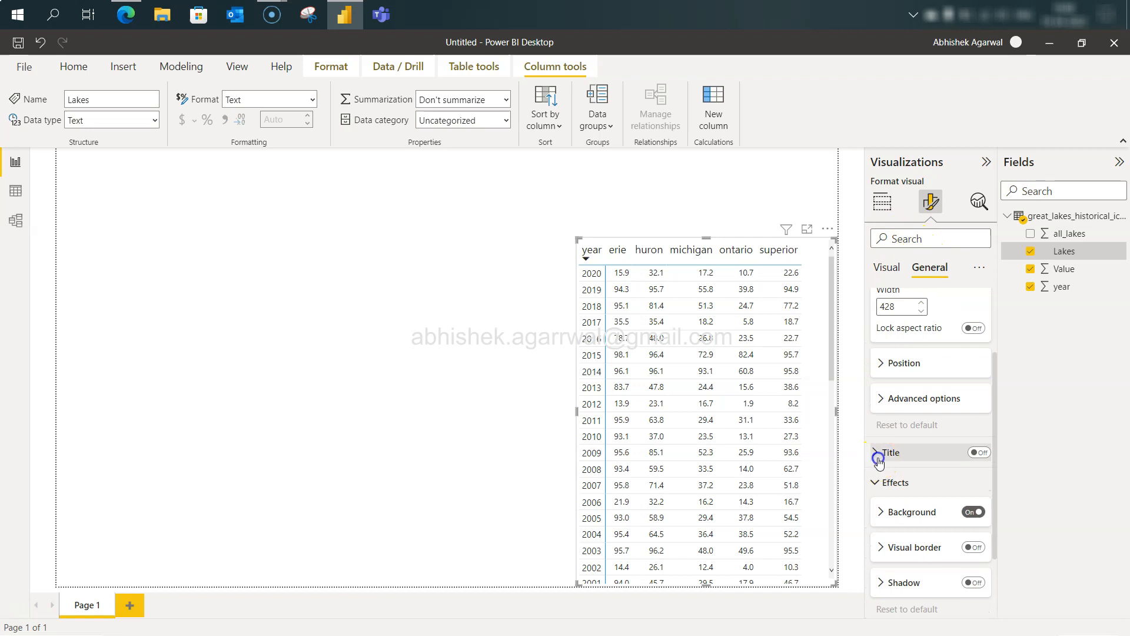
{"action": "left_click", "coordinate": [877, 453]}
{"action": "left_click", "coordinate": [977, 452]}
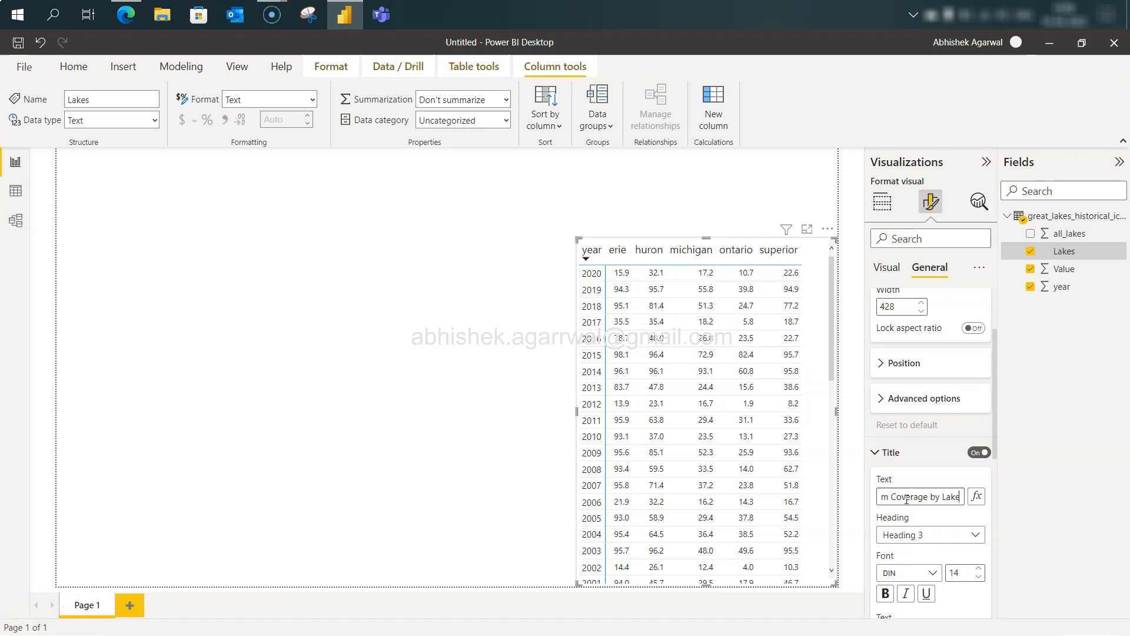
{"action": "left_click", "coordinate": [732, 237]}
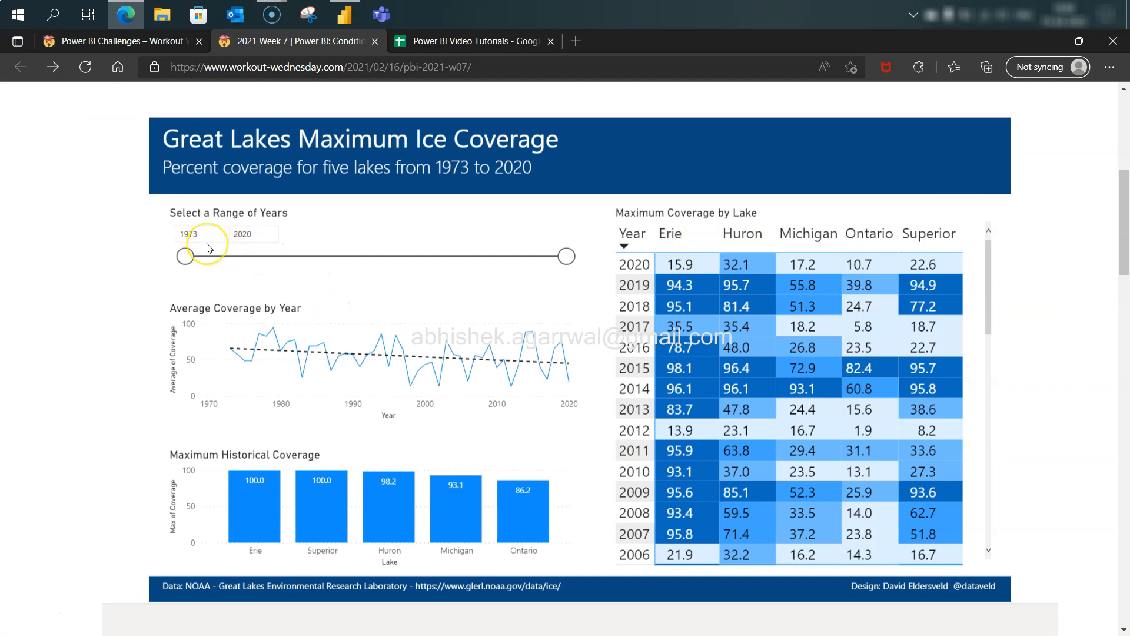
Switch between Power BI Desktop and the challenge page to compare the titled matrix with the sample report.
{"action": "key", "text": "alt+Tab"}
{"action": "key", "text": "alt+Tab"}
{"action": "key", "text": "alt+Tab"}
{"action": "key", "text": "alt+Tab"}
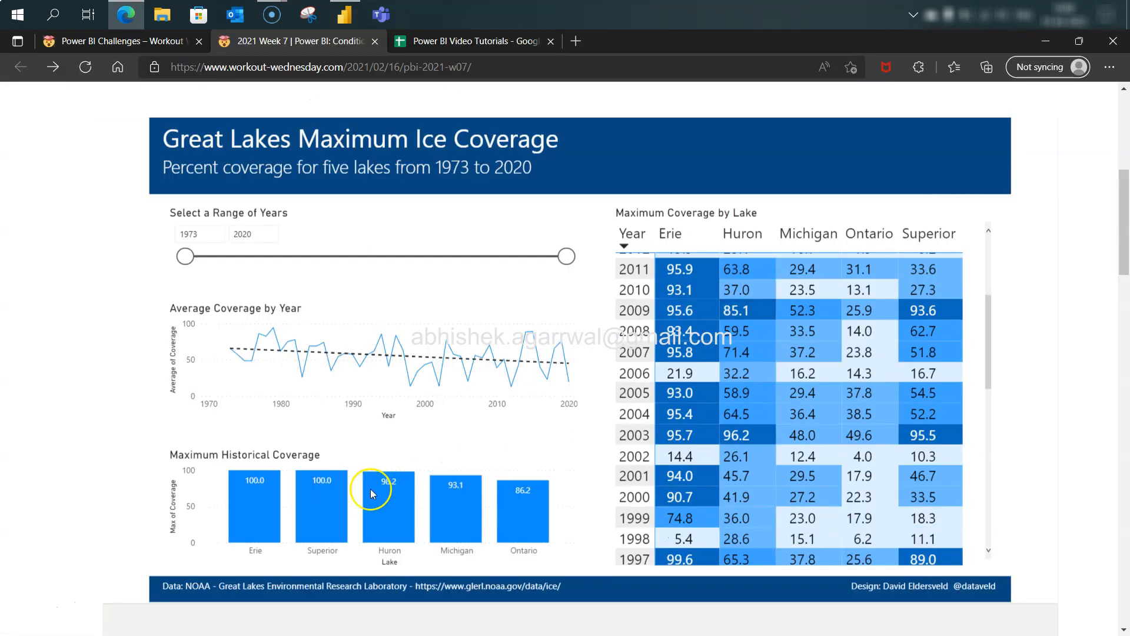
Read the challenge requirement about finding the lake to filter out and excluding it with a page-level or report-level filter.
{"action": "scroll", "coordinate": [371, 493], "scroll_direction": "down", "scroll_amount": 10}
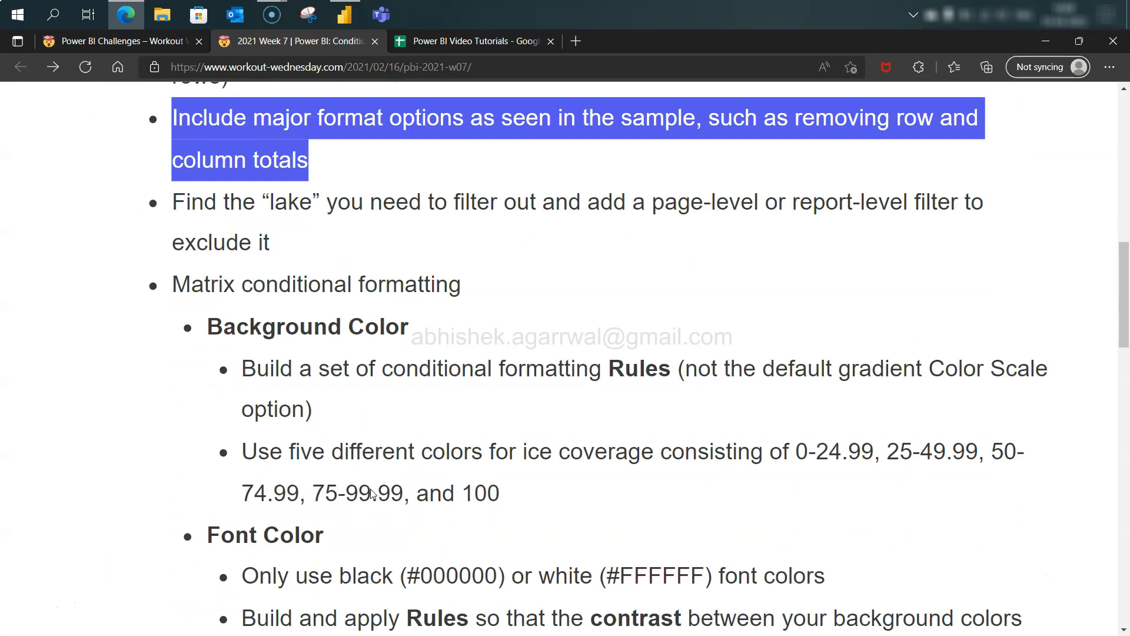
{"action": "scroll", "coordinate": [371, 494], "scroll_direction": "down", "scroll_amount": 1}
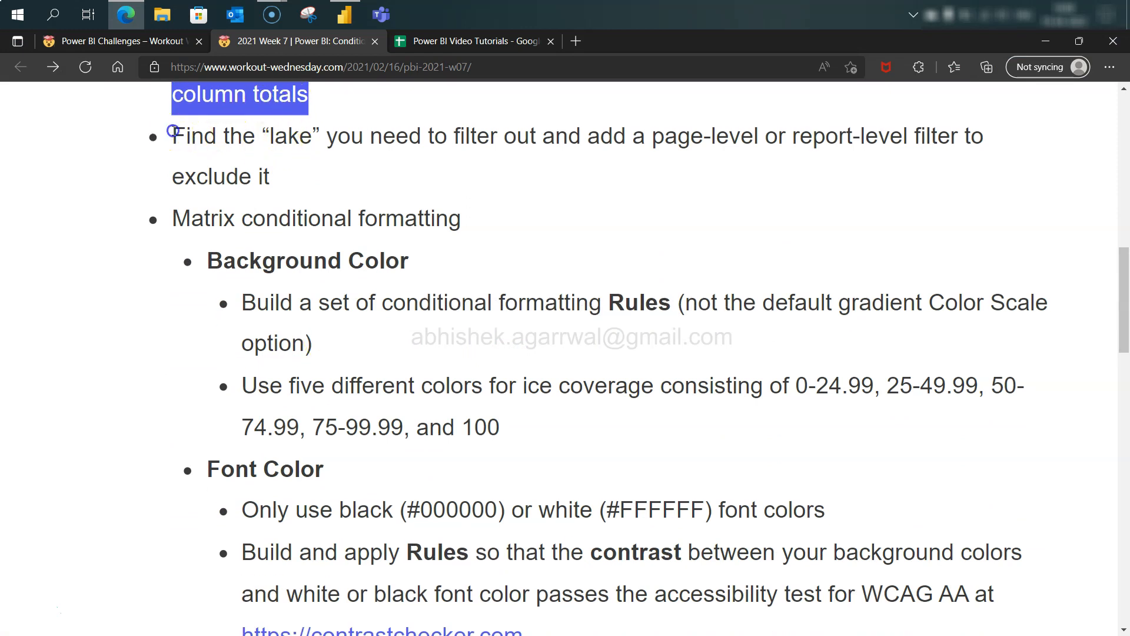
{"action": "left_click_drag", "start_coordinate": [263, 164], "coordinate": [604, 137]}
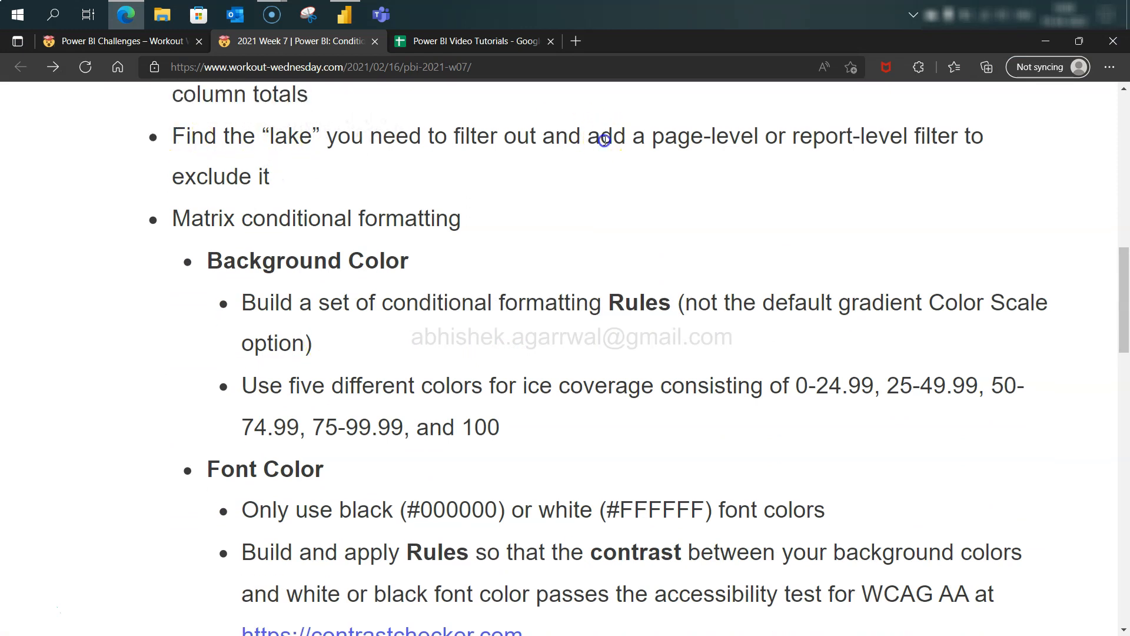
{"action": "triple_click", "coordinate": [604, 138]}
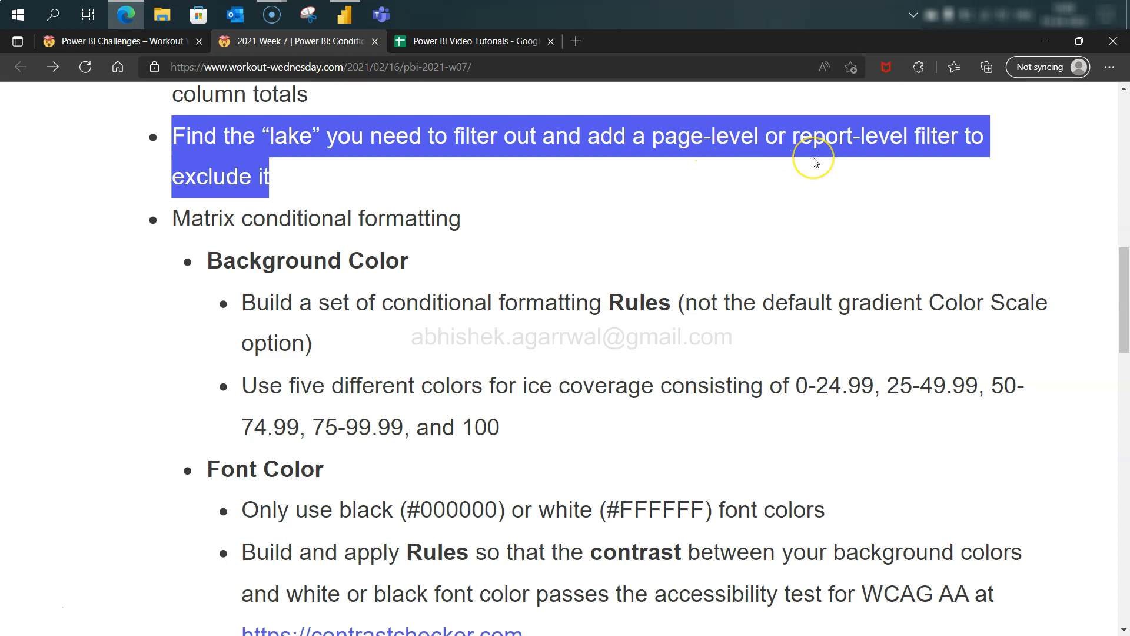
Compare the lake columns of the Power BI Desktop matrix with the sample matrix on the challenge page.
{"action": "scroll", "coordinate": [814, 158], "scroll_direction": "up", "scroll_amount": 8}
{"action": "scroll", "coordinate": [814, 157], "scroll_direction": "up", "scroll_amount": 9}
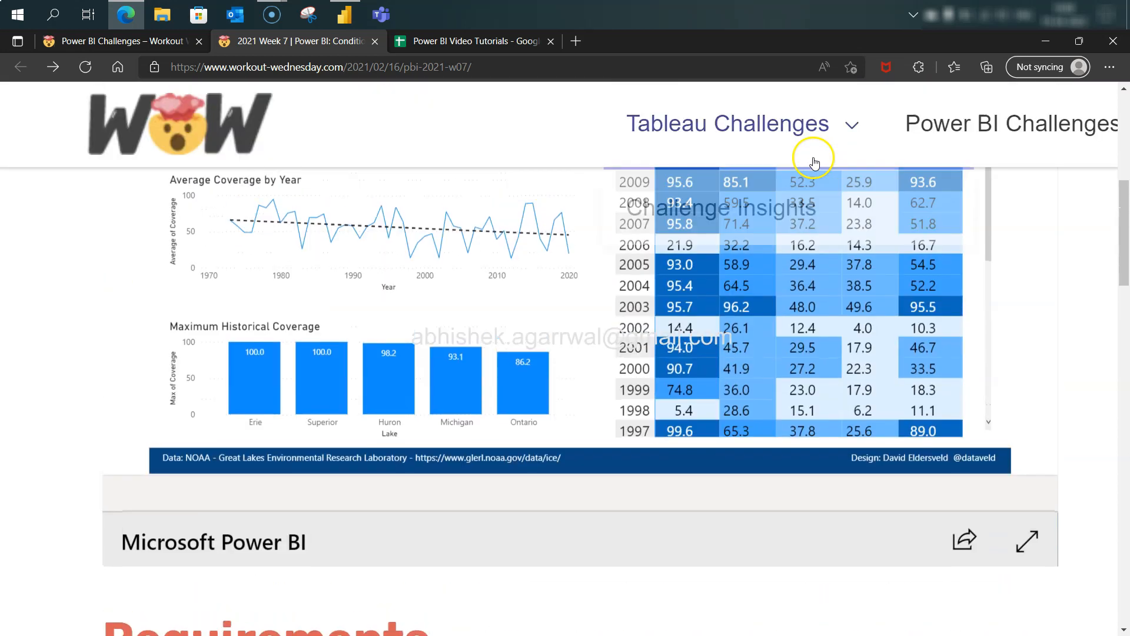
{"action": "key", "text": "alt+Tab"}
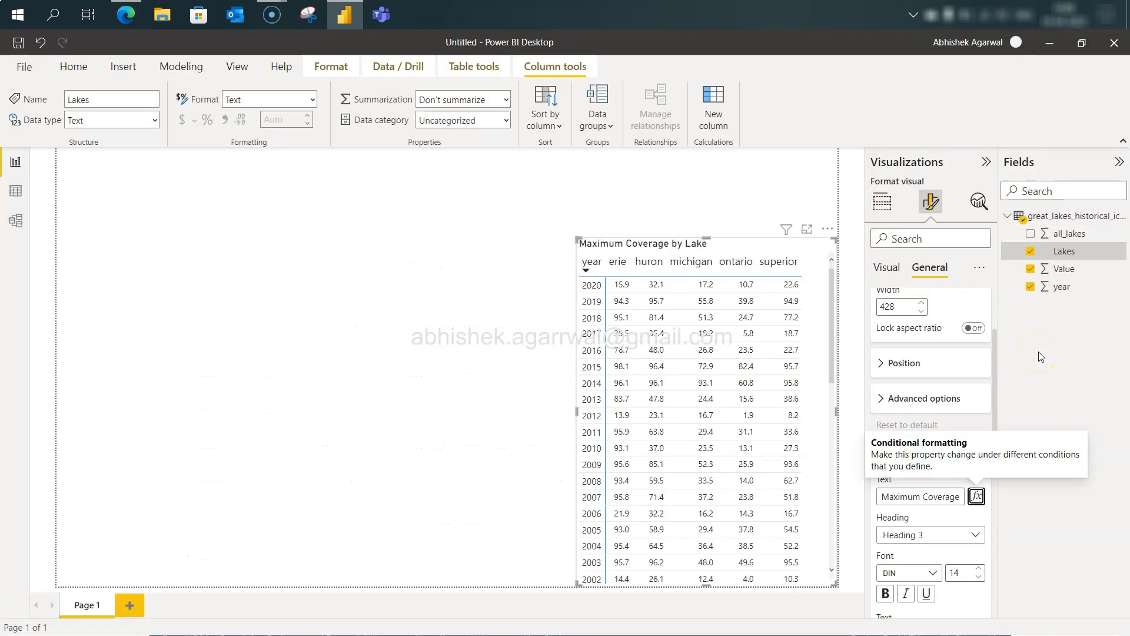
{"action": "key", "text": "alt+Tab"}
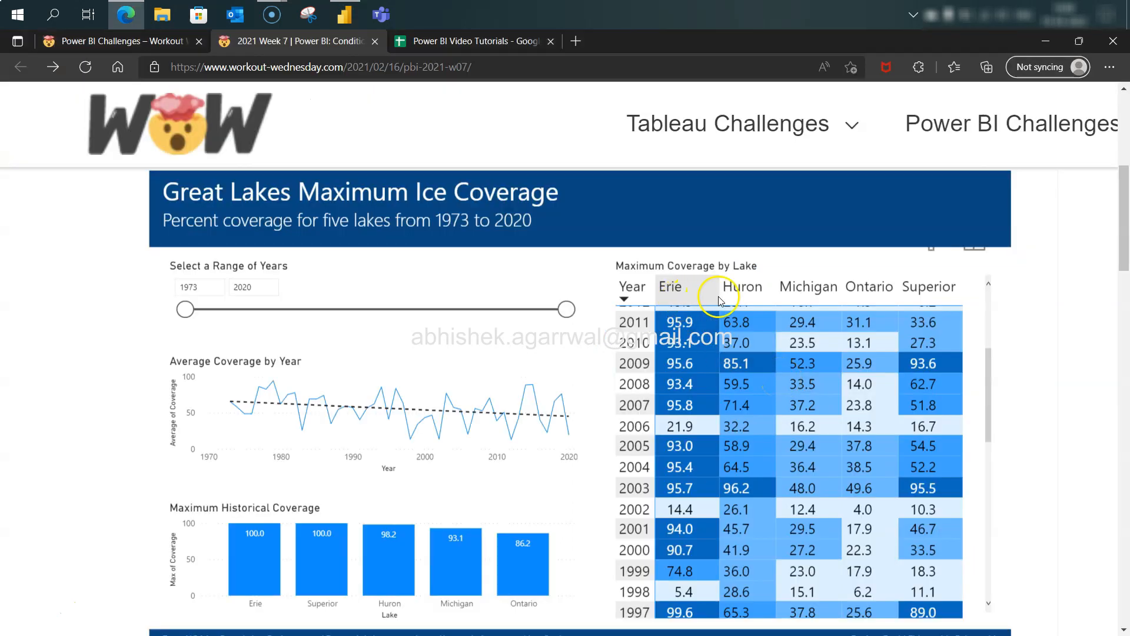
{"action": "key", "text": "alt+Tab"}
{"action": "key", "text": "alt+Tab"}
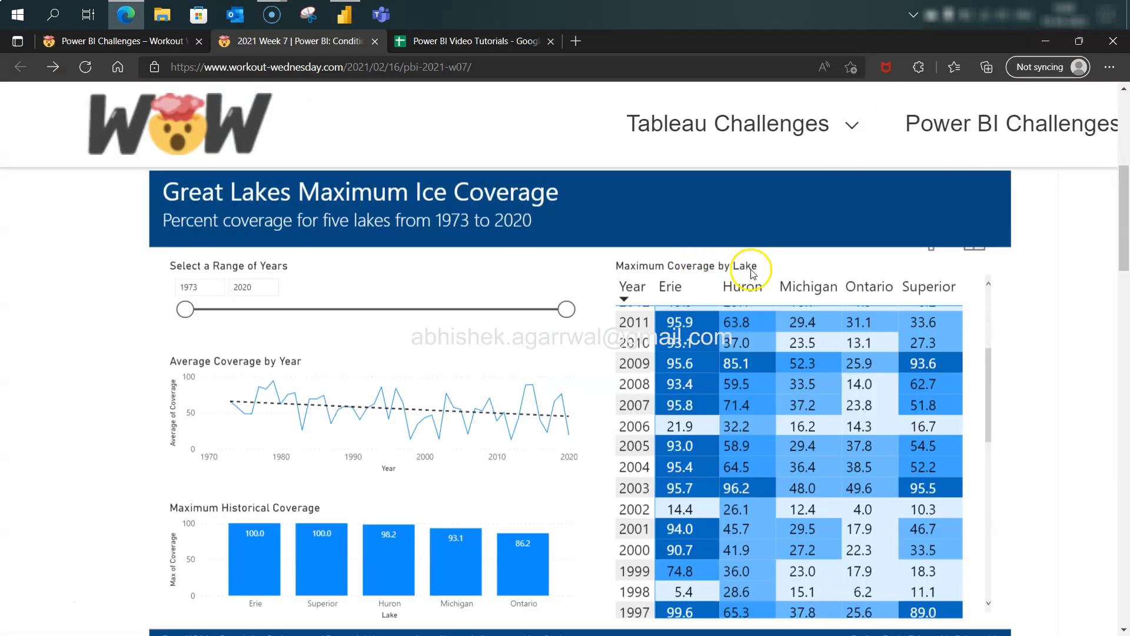
{"action": "key", "text": "alt+Tab"}
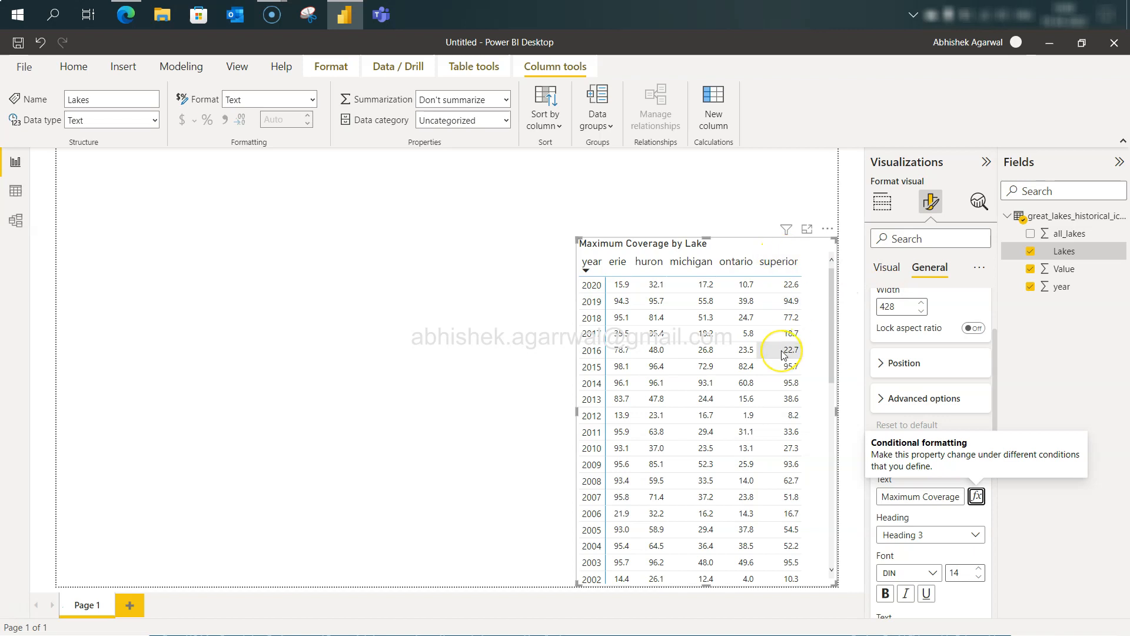
{"action": "key", "text": "alt+Tab"}
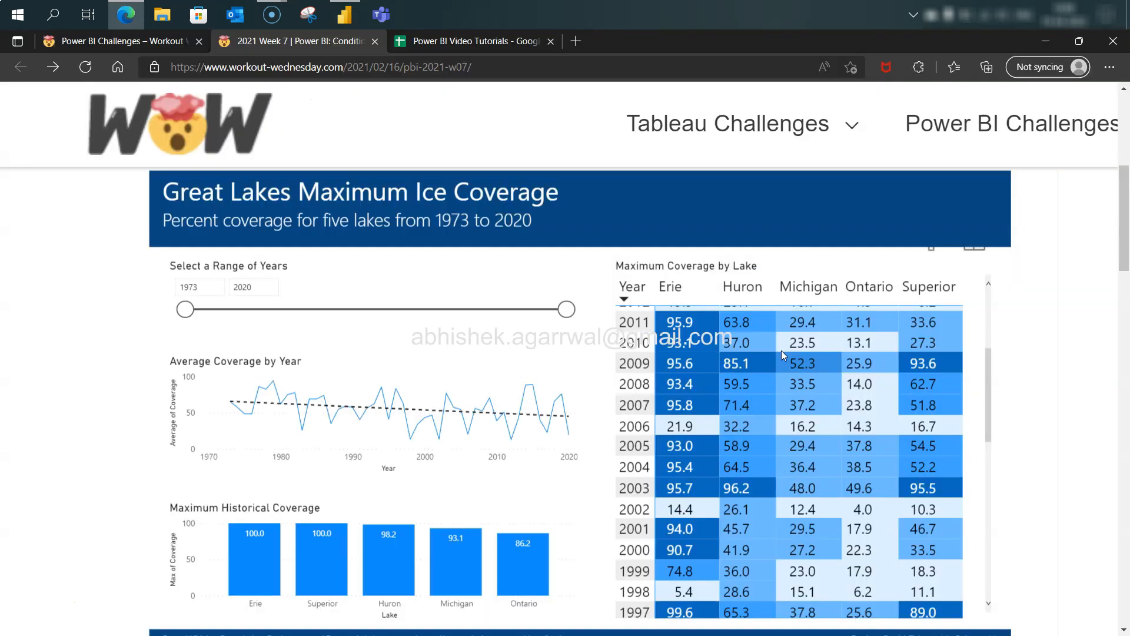
{"action": "scroll", "coordinate": [782, 351], "scroll_direction": "down", "scroll_amount": 3}
{"action": "scroll", "coordinate": [782, 351], "scroll_direction": "up", "scroll_amount": 6}
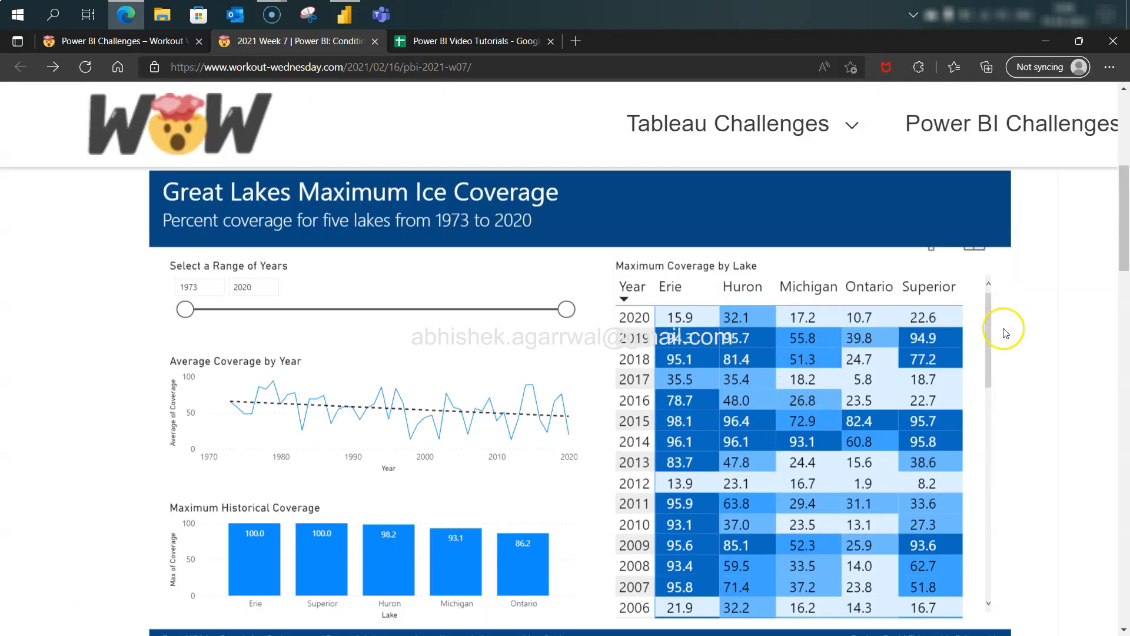
{"action": "scroll", "coordinate": [863, 406], "scroll_direction": "up", "scroll_amount": 3}
{"action": "scroll", "coordinate": [864, 407], "scroll_direction": "down", "scroll_amount": 2}
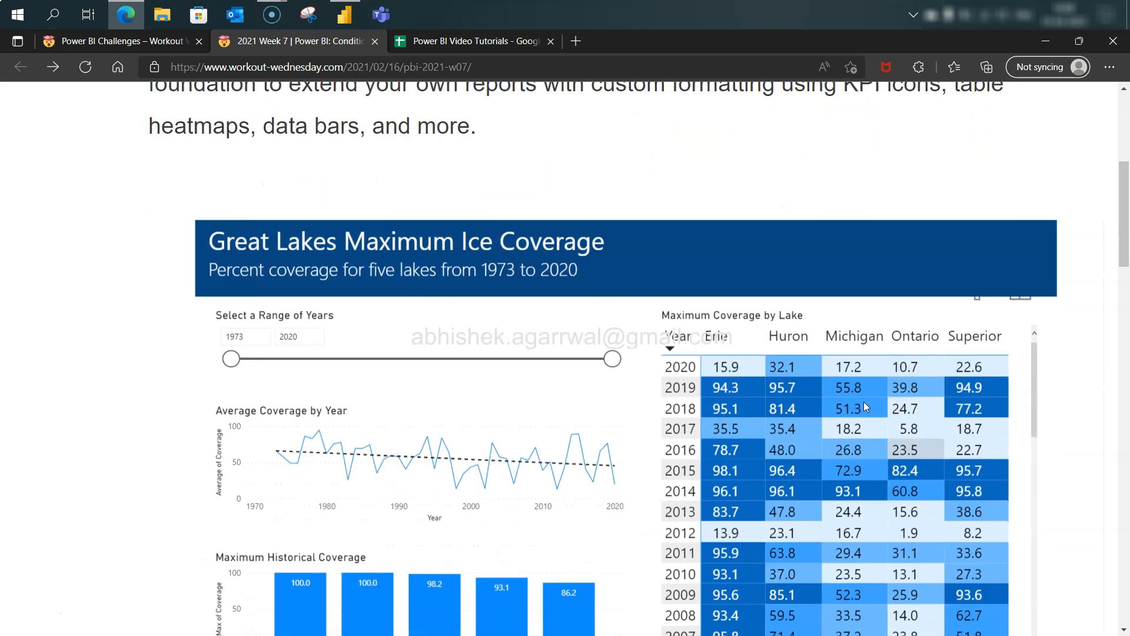
{"action": "scroll", "coordinate": [1092, 411], "scroll_direction": "down", "scroll_amount": 3}
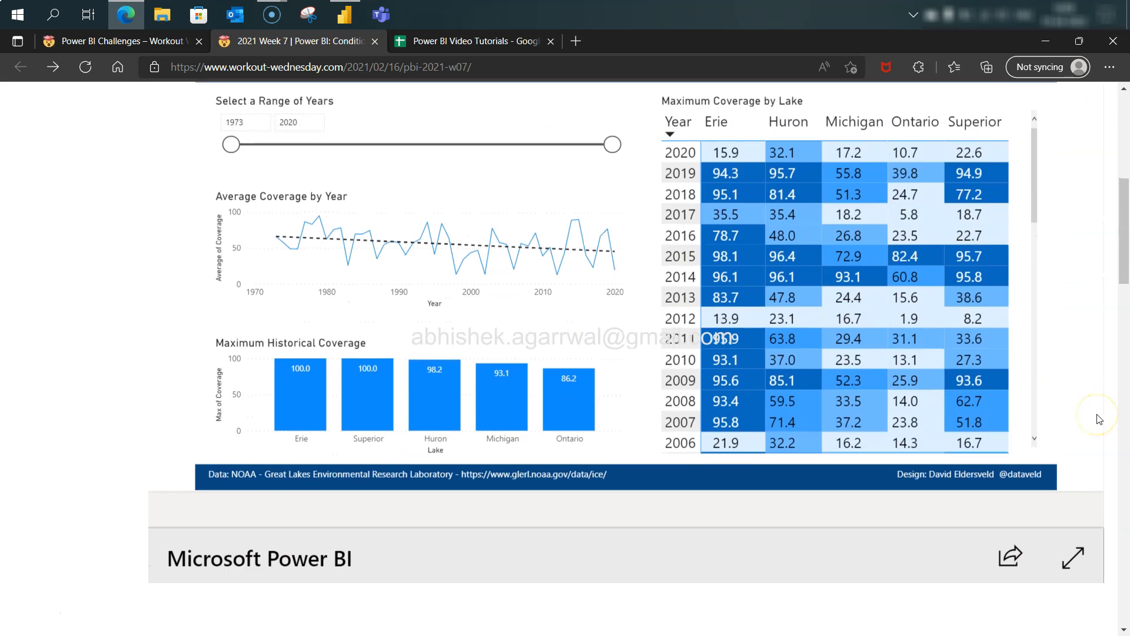
{"action": "key", "text": "alt+Tab"}
{"action": "key", "text": "alt+Tab"}
{"action": "key", "text": "alt+Tab"}
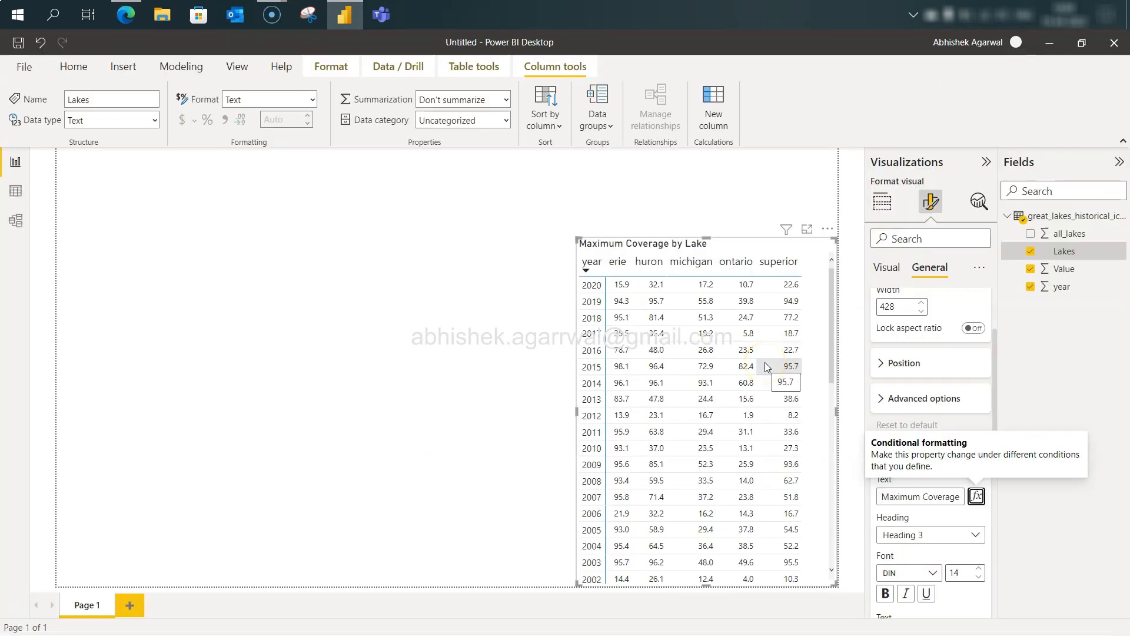
{"action": "key", "text": "alt+Tab"}
Read the challenge's matrix conditional formatting requirements for background color, font color and icons.
{"action": "scroll", "coordinate": [580, 478], "scroll_direction": "down", "scroll_amount": 3}
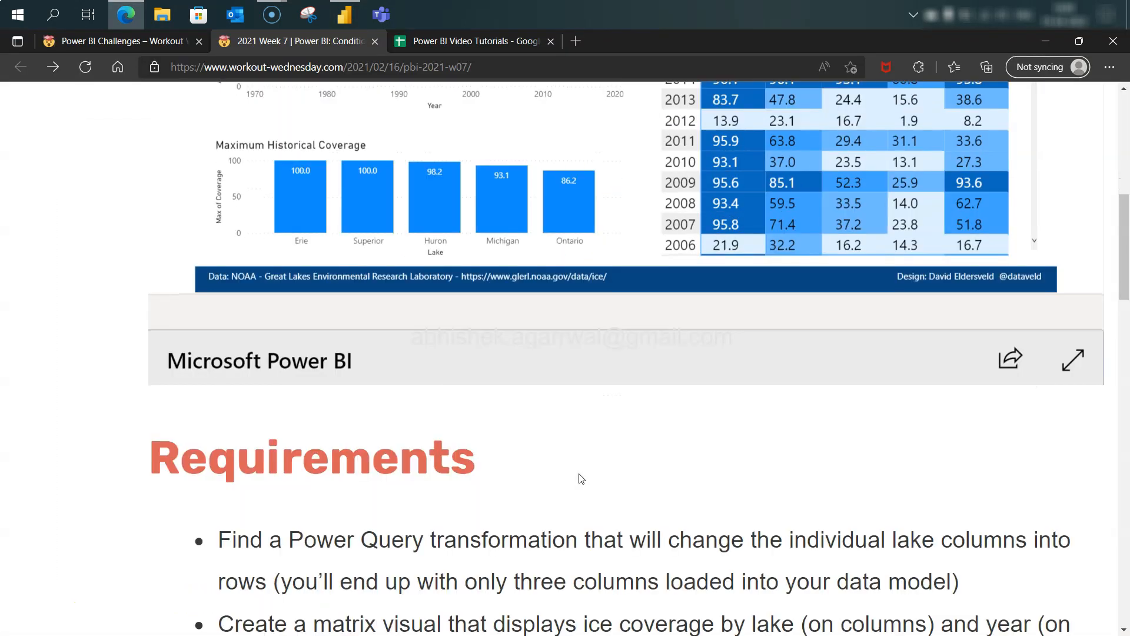
{"action": "scroll", "coordinate": [581, 478], "scroll_direction": "down", "scroll_amount": 7}
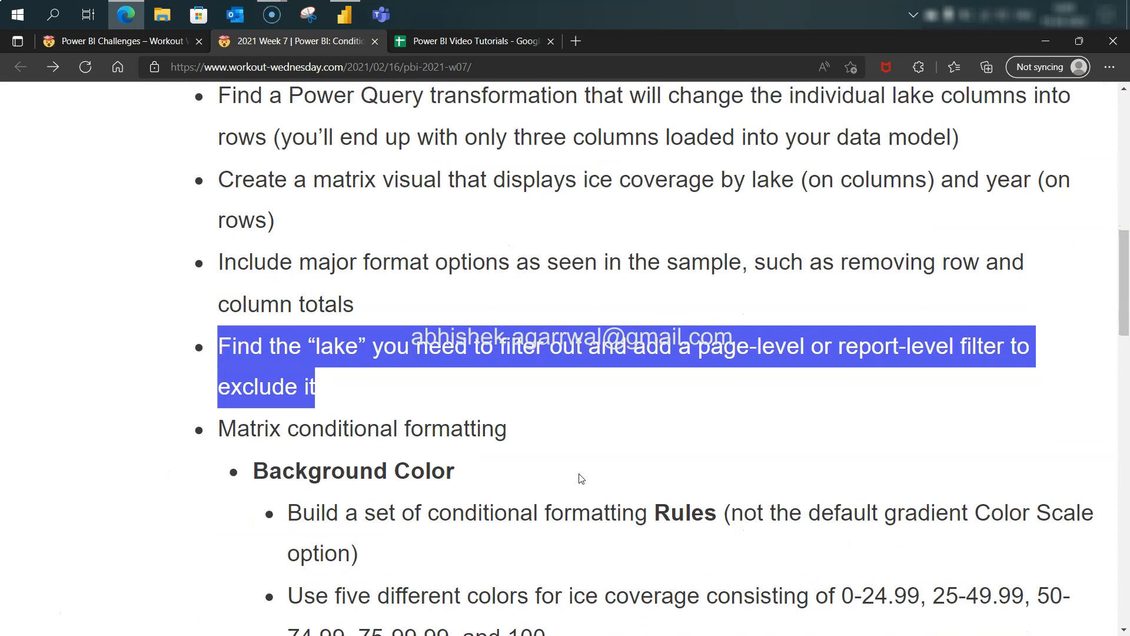
{"action": "scroll", "coordinate": [581, 478], "scroll_direction": "down", "scroll_amount": 4}
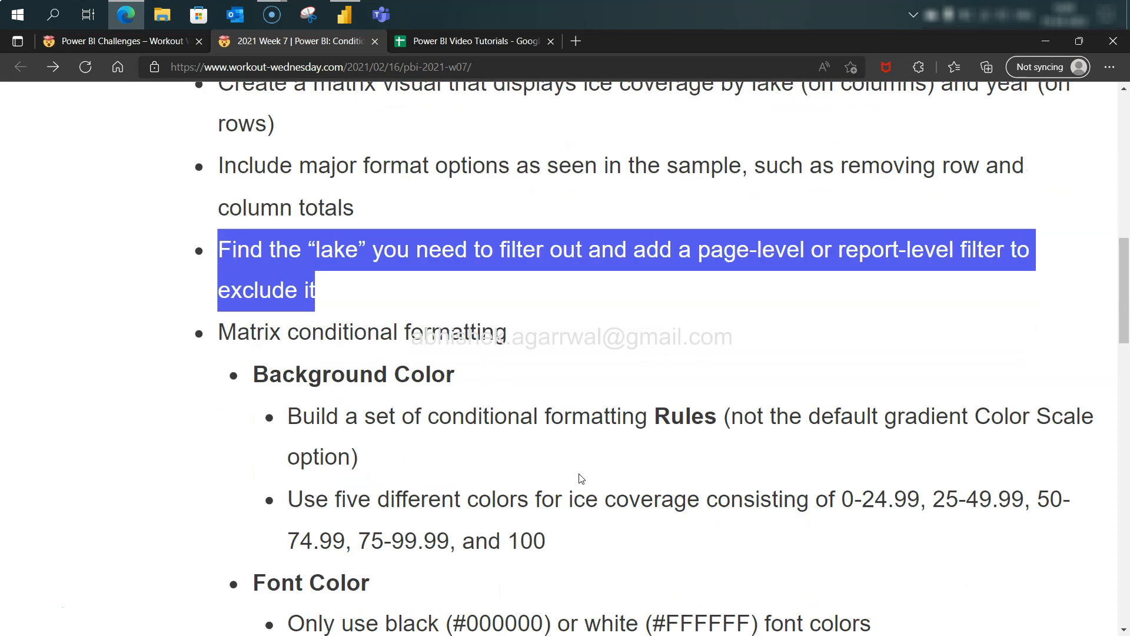
{"action": "scroll", "coordinate": [581, 478], "scroll_direction": "down", "scroll_amount": 1}
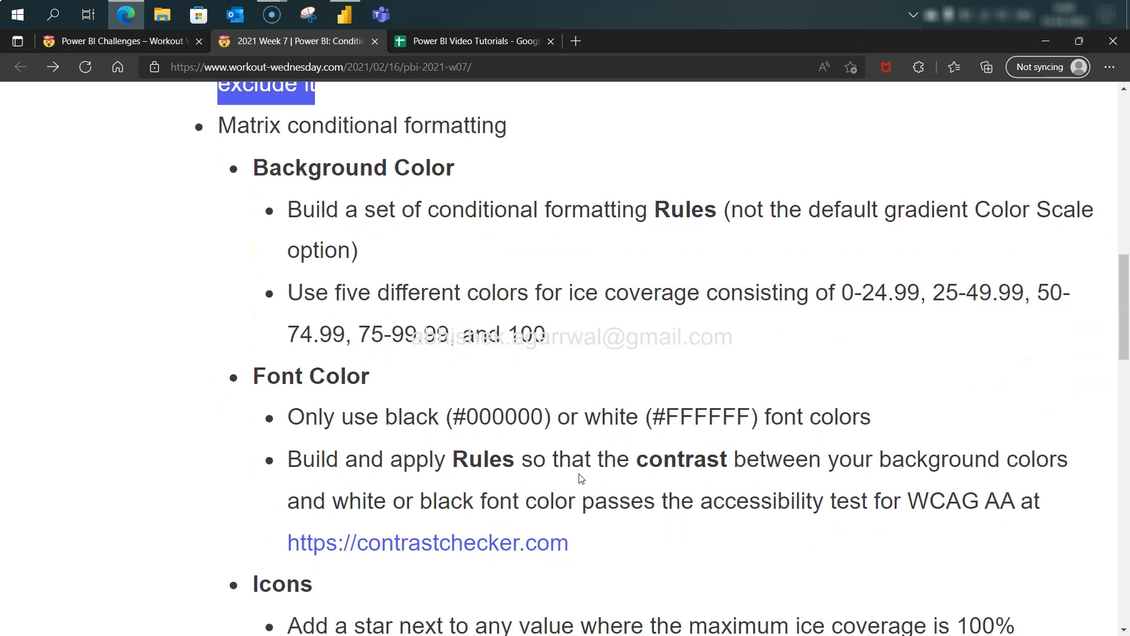
{"action": "scroll", "coordinate": [582, 478], "scroll_direction": "down", "scroll_amount": 1}
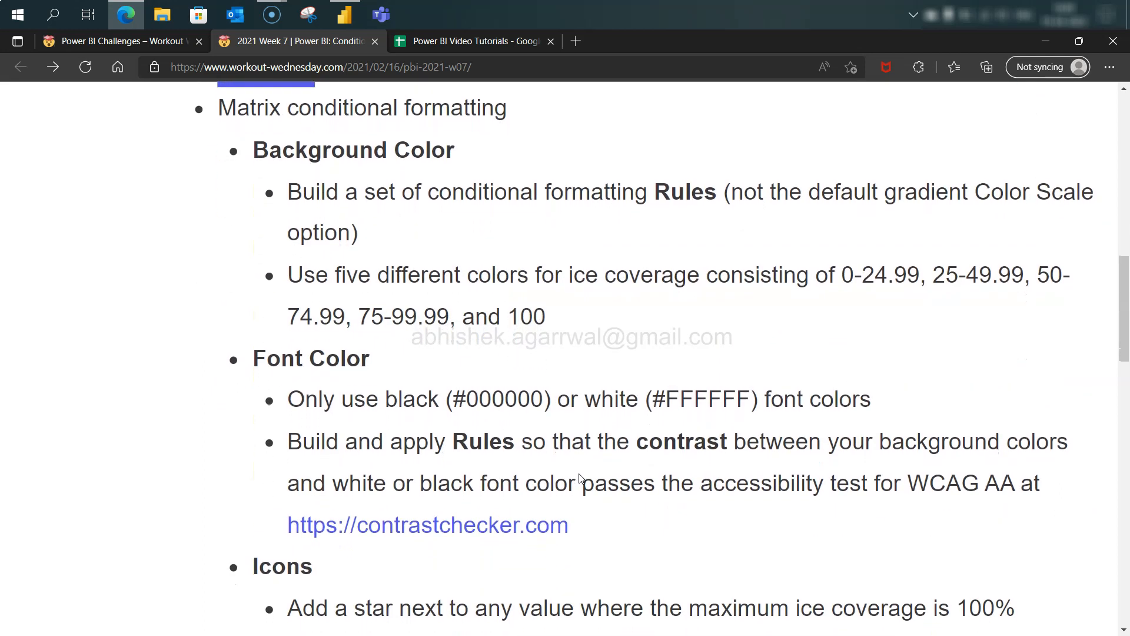
{"action": "scroll", "coordinate": [581, 478], "scroll_direction": "down", "scroll_amount": 1}
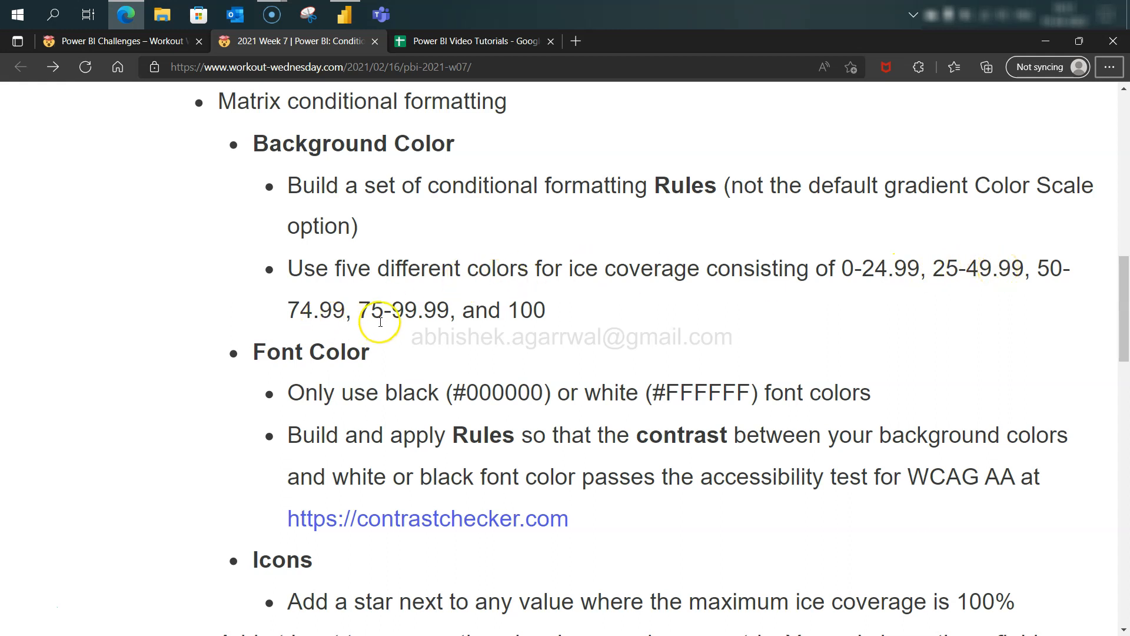
Switch to Power BI Desktop and check the matrix's Values formatting for a rule-based background color option.
{"action": "key", "text": "alt+Tab"}
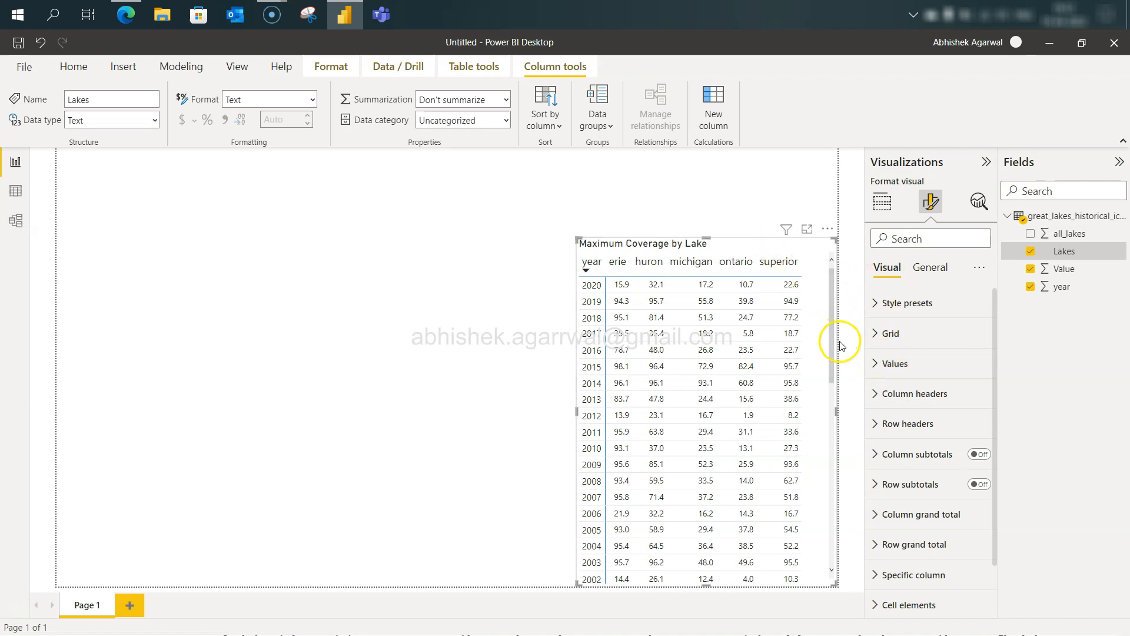
{"action": "left_click", "coordinate": [880, 363]}
{"action": "scroll", "coordinate": [917, 407], "scroll_direction": "down", "scroll_amount": 2}
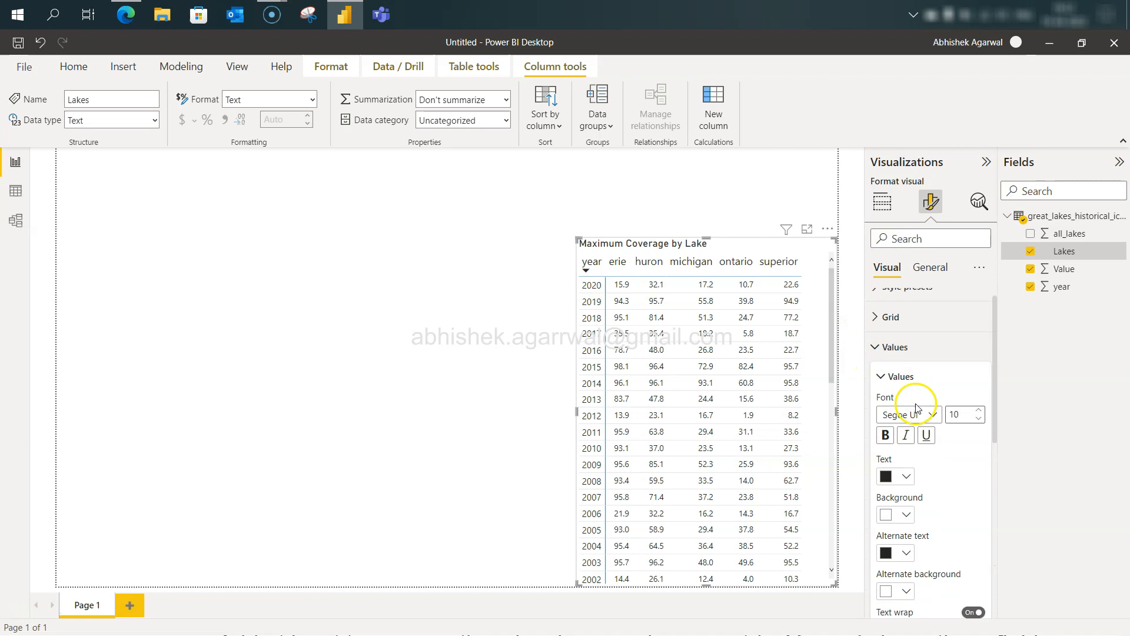
{"action": "scroll", "coordinate": [917, 406], "scroll_direction": "down", "scroll_amount": 3}
{"action": "left_click", "coordinate": [906, 419]}
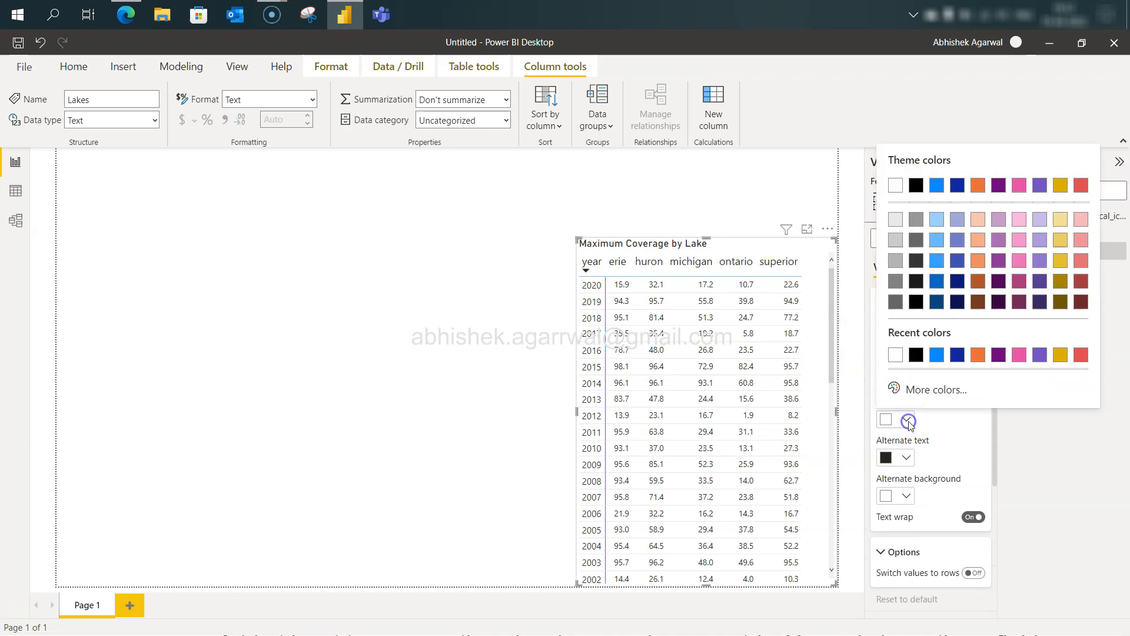
{"action": "left_click", "coordinate": [938, 423]}
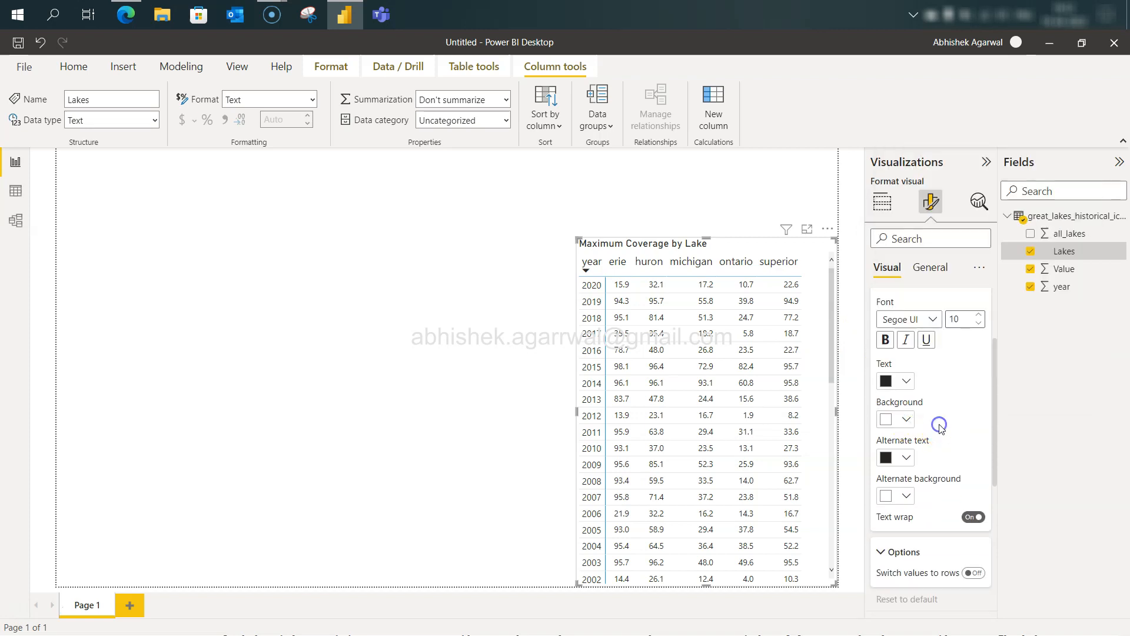
{"action": "scroll", "coordinate": [938, 424], "scroll_direction": "up", "scroll_amount": 3}
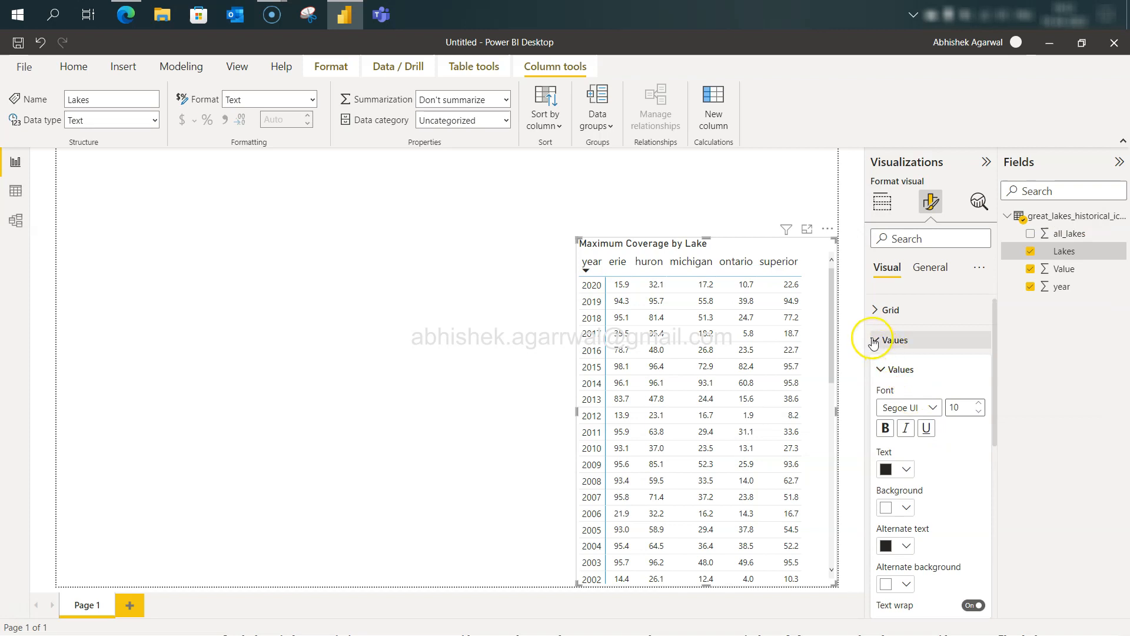
{"action": "scroll", "coordinate": [940, 363], "scroll_direction": "down", "scroll_amount": 3}
{"action": "scroll", "coordinate": [940, 369], "scroll_direction": "up", "scroll_amount": 4}
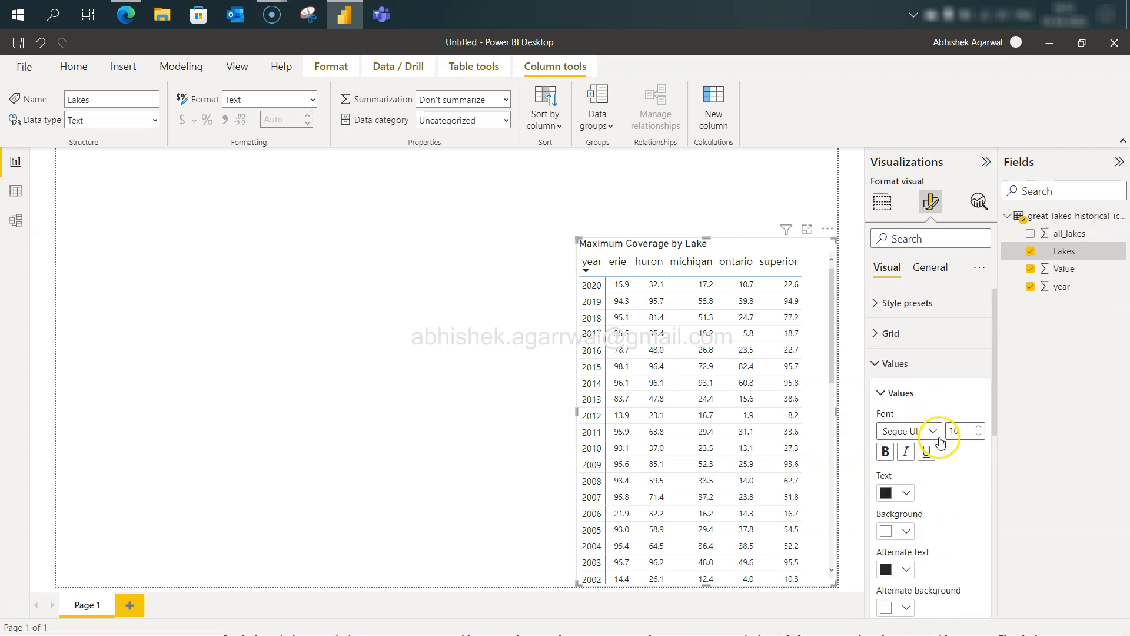
{"action": "left_click", "coordinate": [877, 362]}
Examine the Specific column settings of the Value series for a conditional background color option.
{"action": "scroll", "coordinate": [878, 369], "scroll_direction": "down", "scroll_amount": 1}
{"action": "scroll", "coordinate": [878, 369], "scroll_direction": "down", "scroll_amount": 1}
{"action": "left_click", "coordinate": [876, 512]}
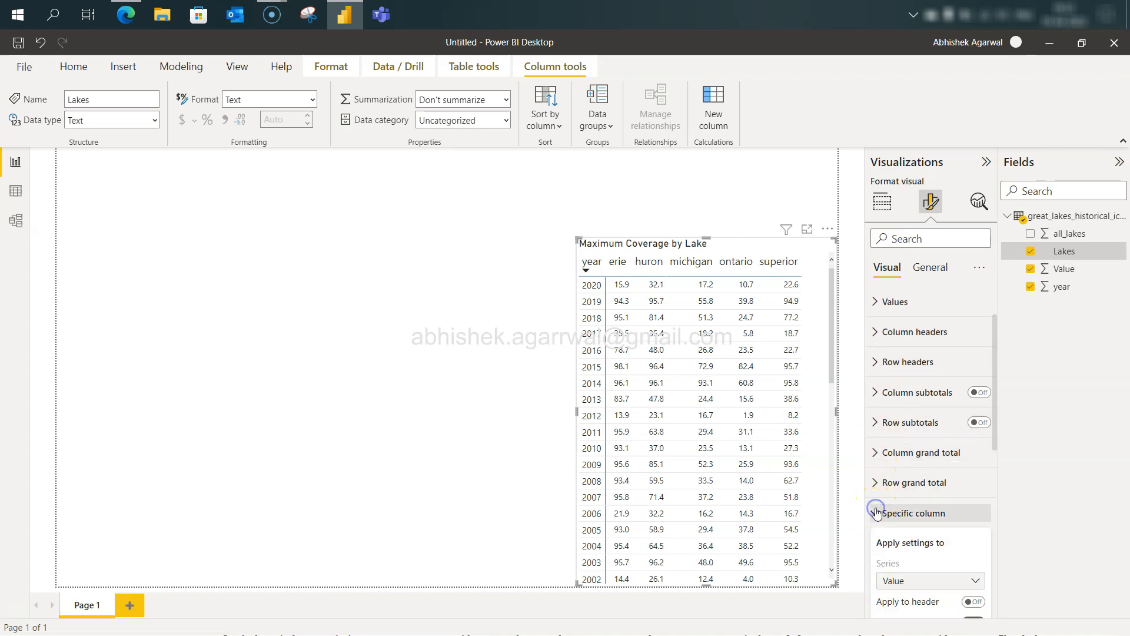
{"action": "scroll", "coordinate": [901, 459], "scroll_direction": "down", "scroll_amount": 3}
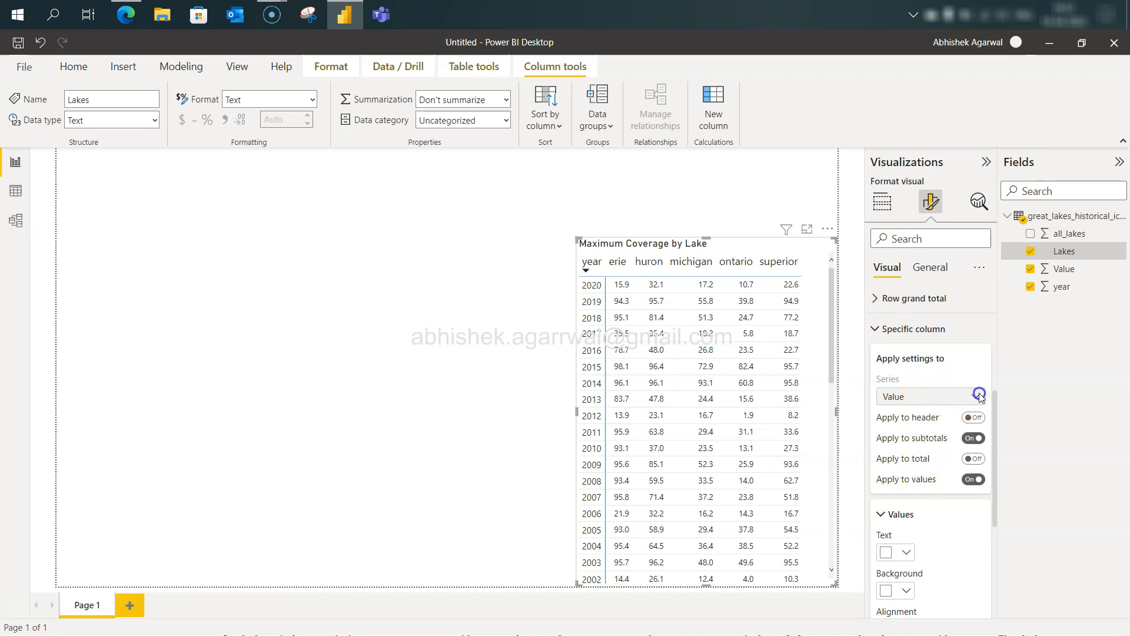
{"action": "scroll", "coordinate": [942, 448], "scroll_direction": "down", "scroll_amount": 2}
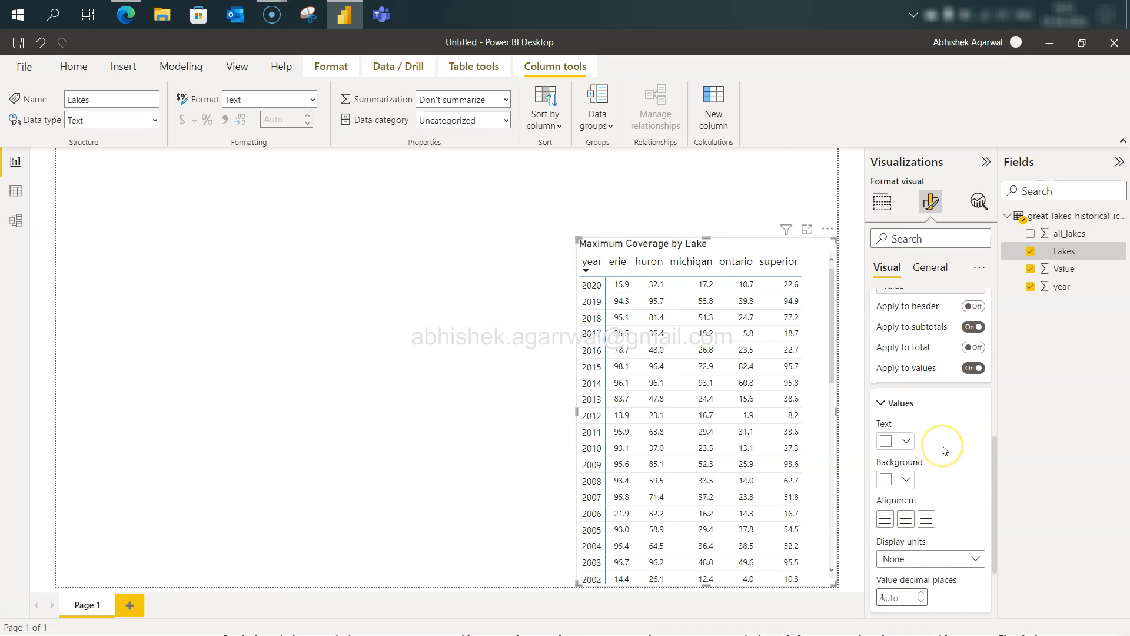
{"action": "left_click", "coordinate": [909, 462]}
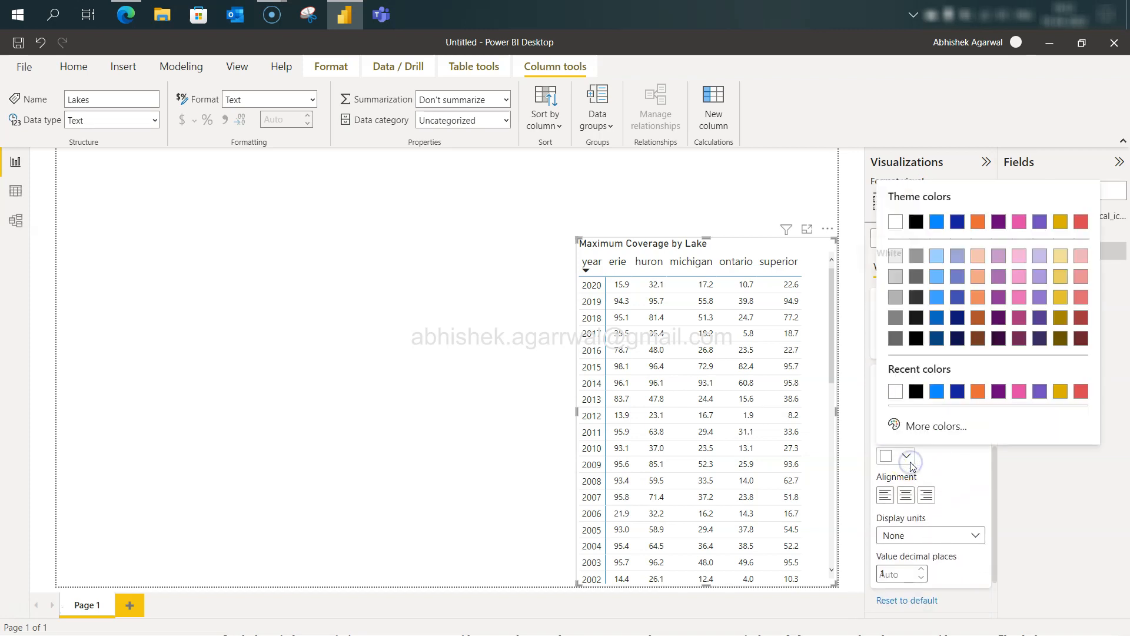
{"action": "left_click", "coordinate": [948, 451]}
{"action": "scroll", "coordinate": [942, 447], "scroll_direction": "down", "scroll_amount": 1}
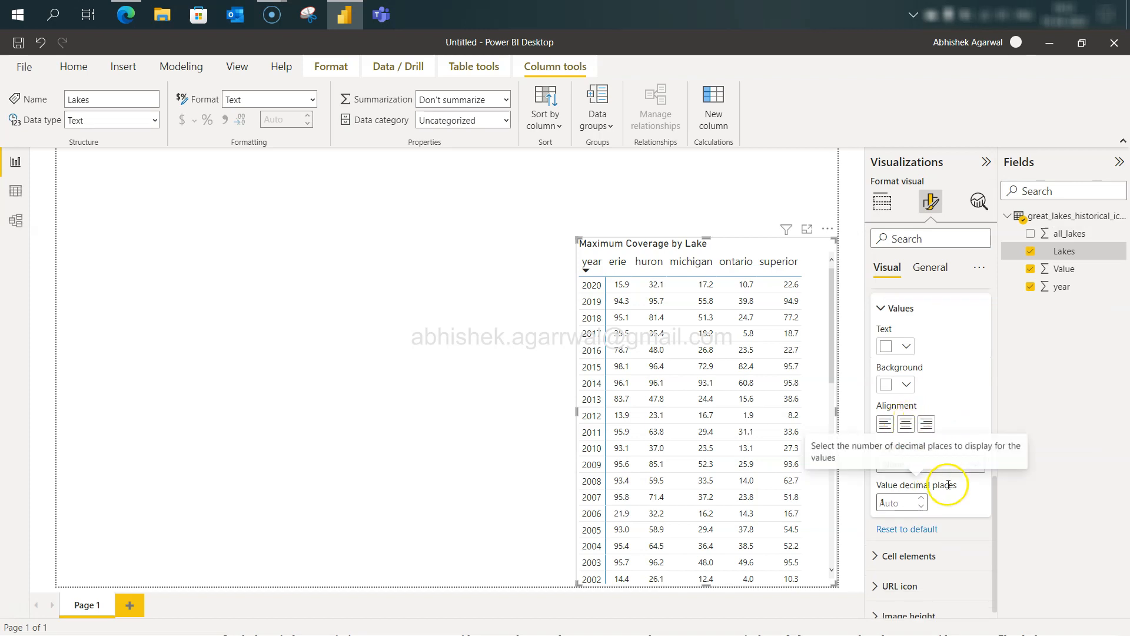
Turn on Background color in the Cell elements settings for the Value series and look over the matrix's shaded cells.
{"action": "scroll", "coordinate": [948, 486], "scroll_direction": "down", "scroll_amount": 1}
{"action": "left_click", "coordinate": [874, 543]}
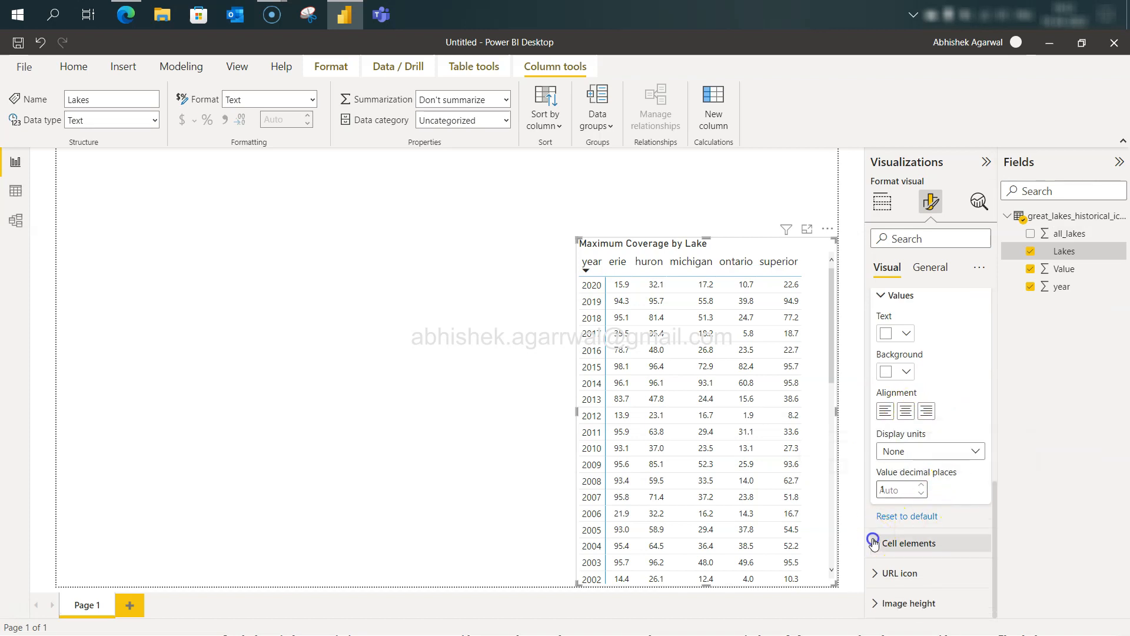
{"action": "scroll", "coordinate": [874, 543], "scroll_direction": "down", "scroll_amount": 4}
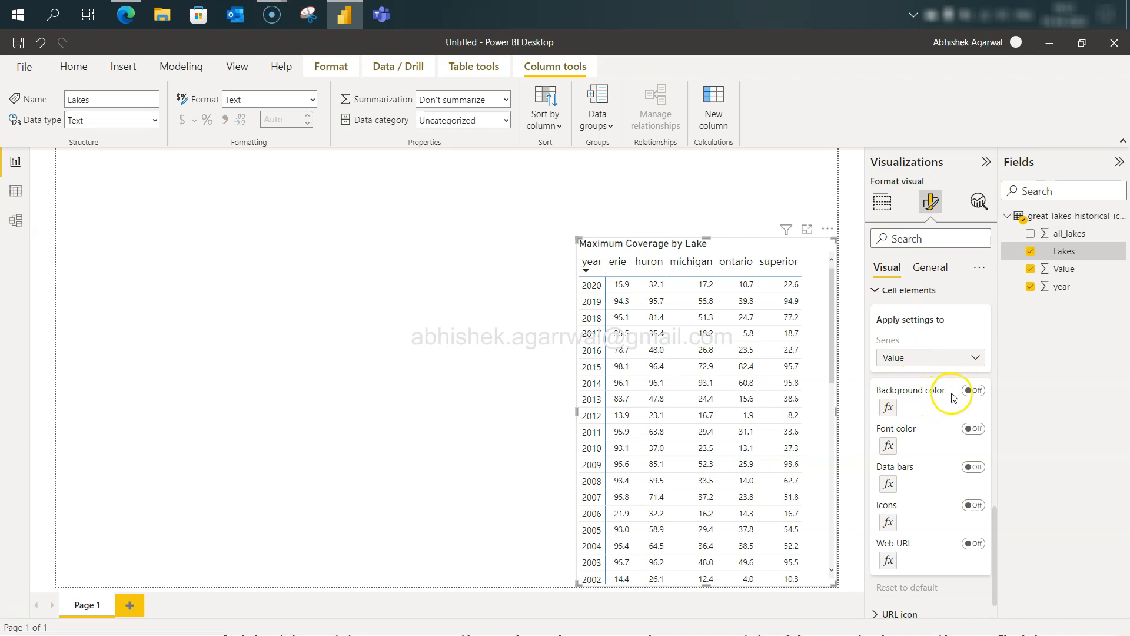
{"action": "left_click", "coordinate": [972, 391]}
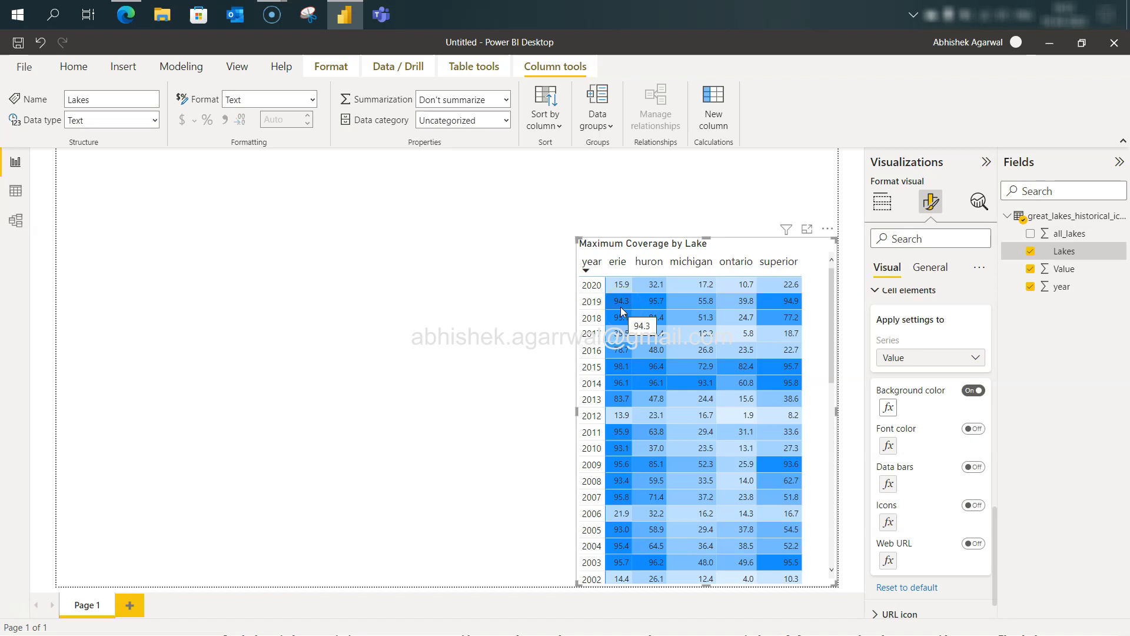
{"action": "scroll", "coordinate": [629, 321], "scroll_direction": "down", "scroll_amount": 5}
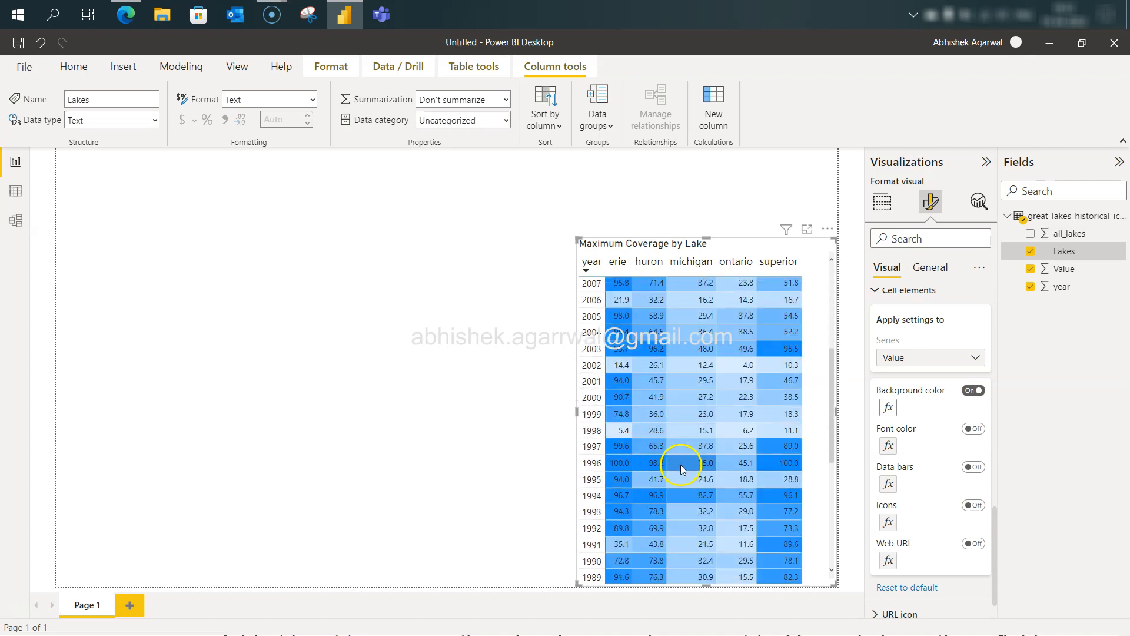
Switch to the challenge page in Edge, compare its reference matrix shading, and read the five required background color ranges.
{"action": "scroll", "coordinate": [677, 395], "scroll_direction": "up", "scroll_amount": 4}
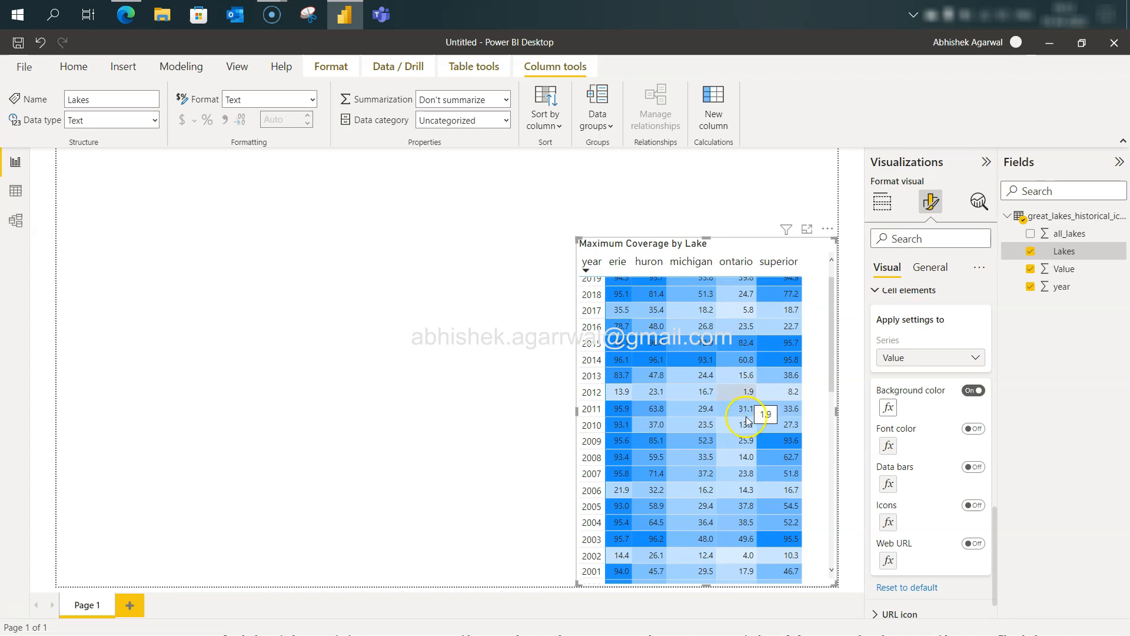
{"action": "key", "text": "alt+Tab"}
{"action": "scroll", "coordinate": [759, 414], "scroll_direction": "up", "scroll_amount": 15}
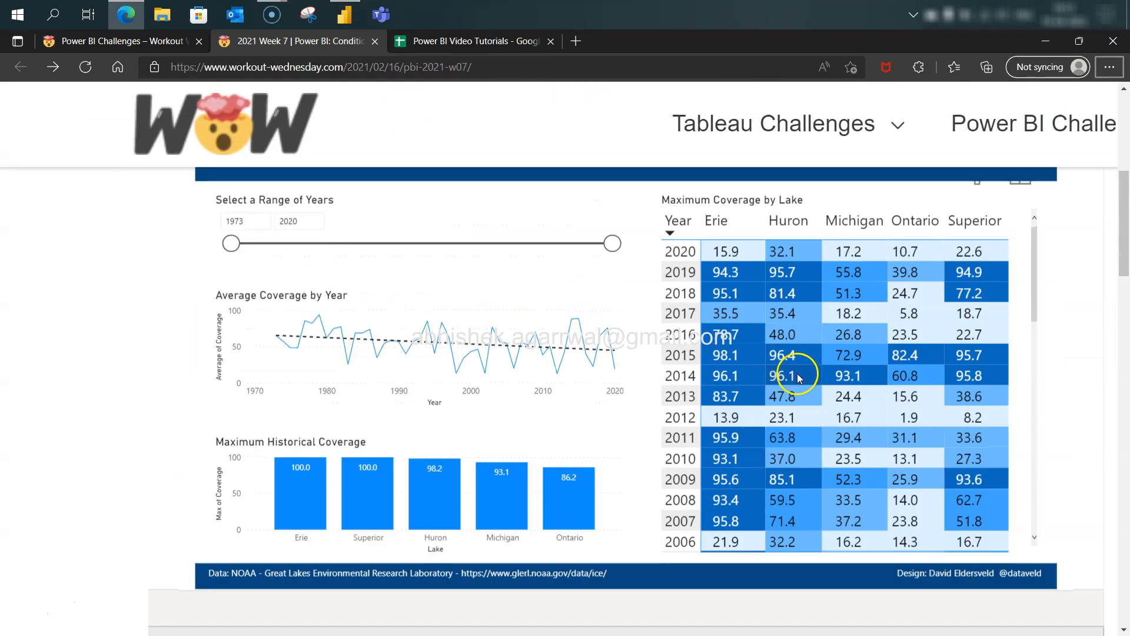
{"action": "scroll", "coordinate": [804, 380], "scroll_direction": "down", "scroll_amount": 5}
{"action": "scroll", "coordinate": [803, 380], "scroll_direction": "up", "scroll_amount": 2}
{"action": "scroll", "coordinate": [804, 380], "scroll_direction": "up", "scroll_amount": 3}
{"action": "scroll", "coordinate": [1077, 458], "scroll_direction": "down", "scroll_amount": 7}
{"action": "scroll", "coordinate": [1078, 458], "scroll_direction": "down", "scroll_amount": 10}
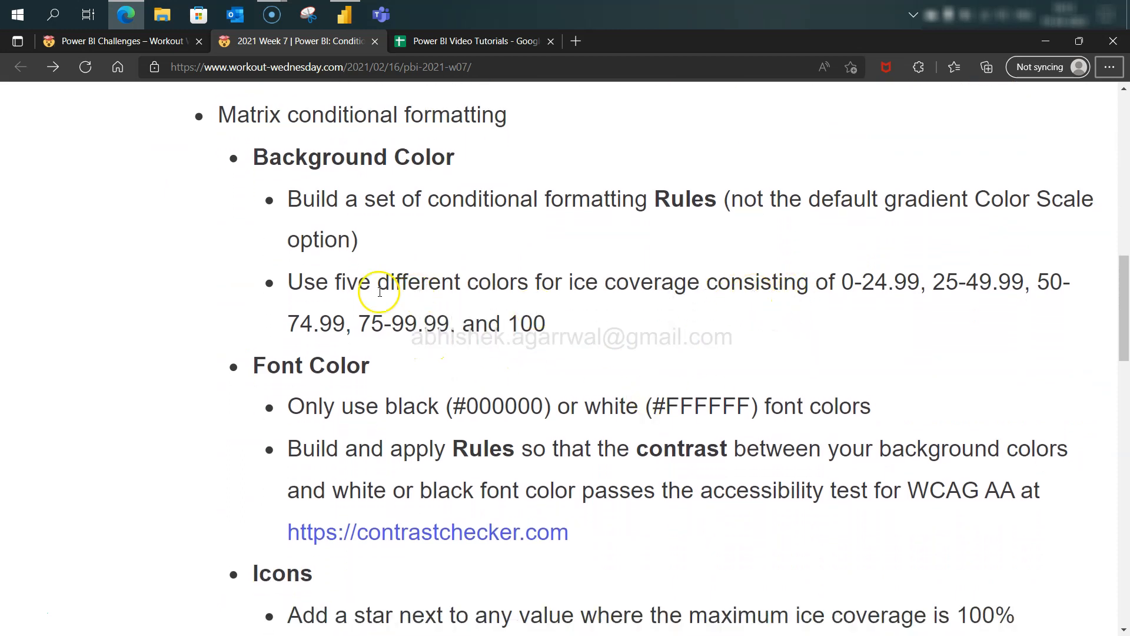
{"action": "left_click_drag", "start_coordinate": [289, 283], "coordinate": [561, 324]}
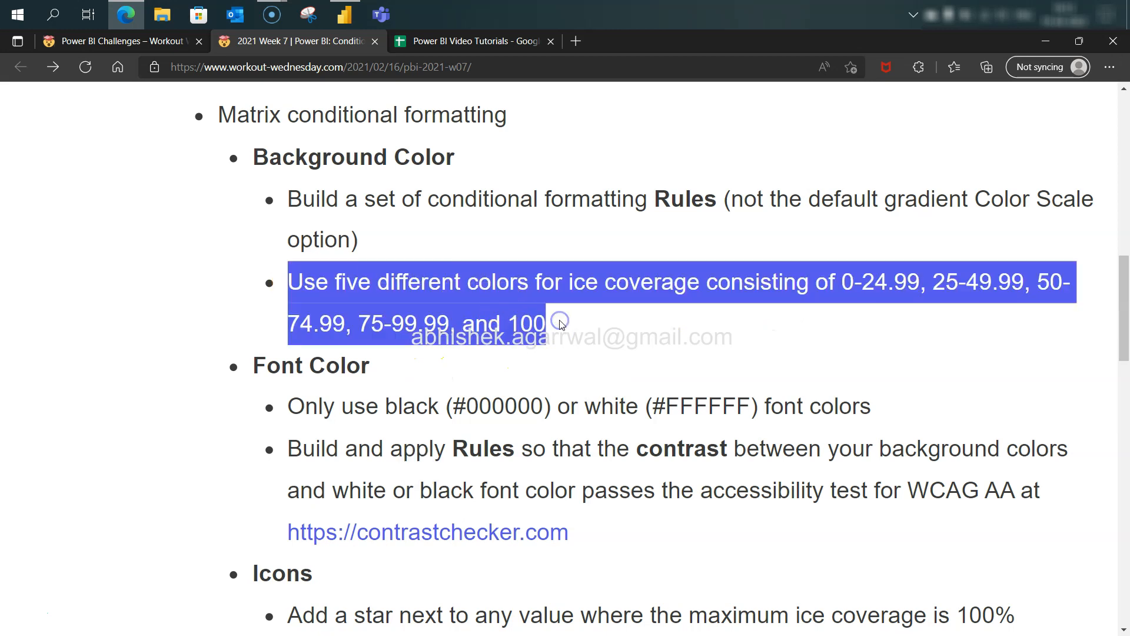
Switch to Power BI Desktop and set the Value background color's format style to Rules, checking the apply-to and base field options.
{"action": "key", "text": "alt+Tab"}
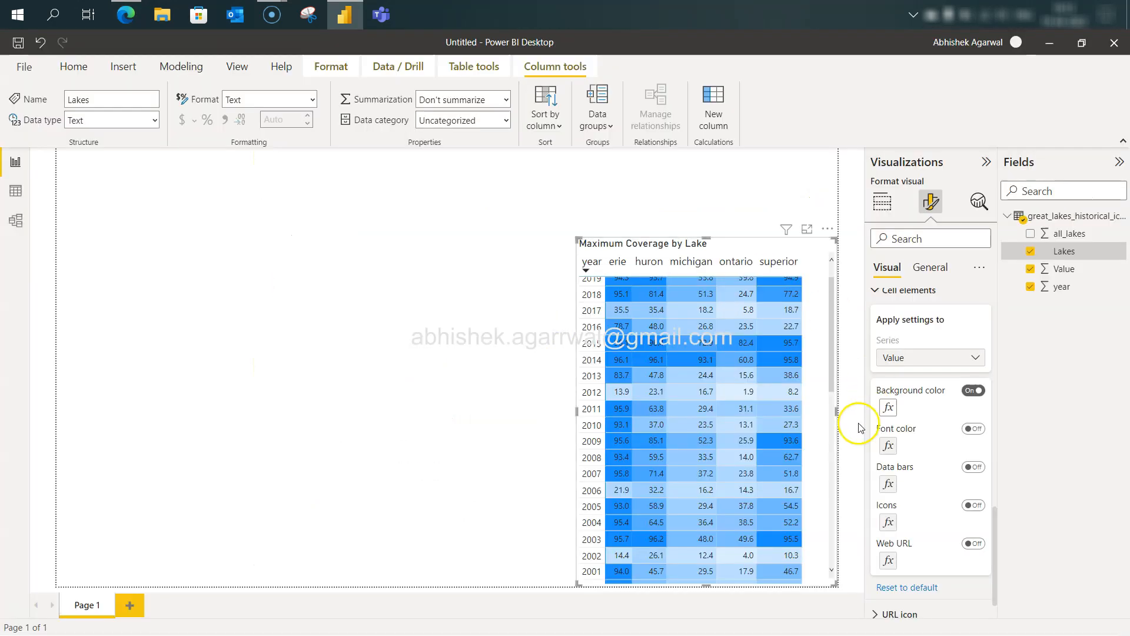
{"action": "left_click", "coordinate": [889, 408]}
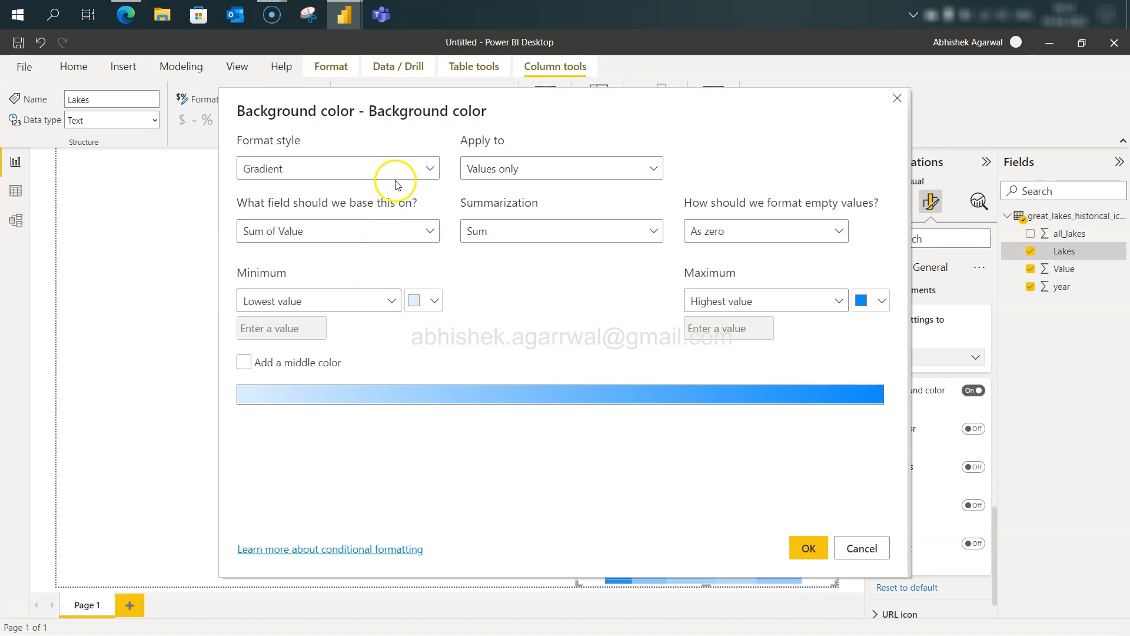
{"action": "left_click", "coordinate": [319, 174]}
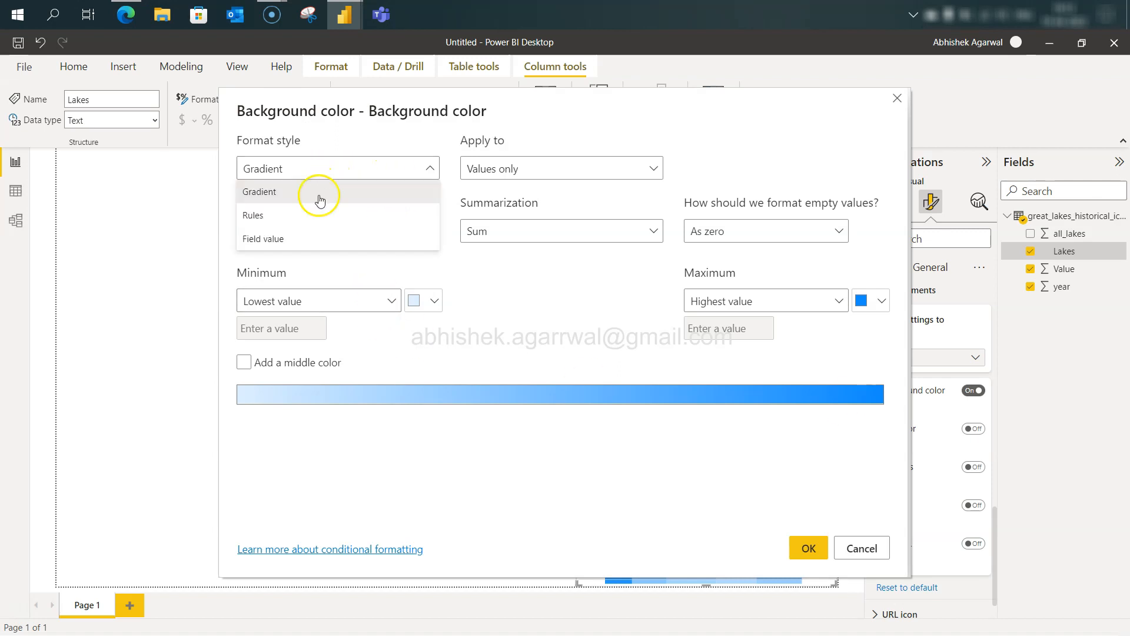
{"action": "left_click", "coordinate": [320, 215]}
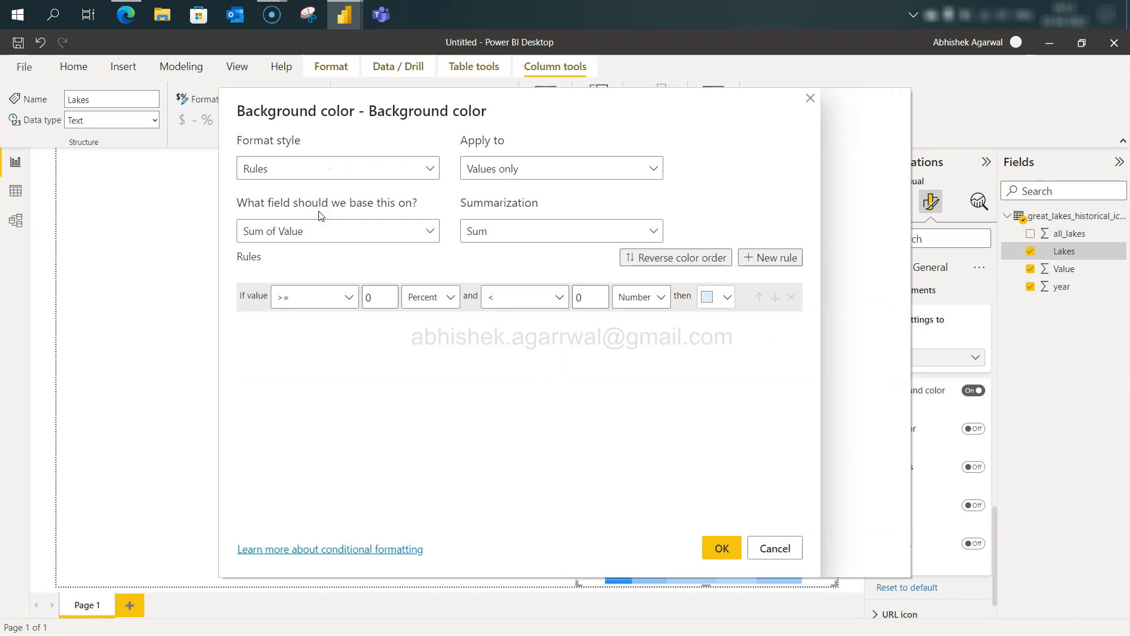
{"action": "left_click", "coordinate": [497, 168]}
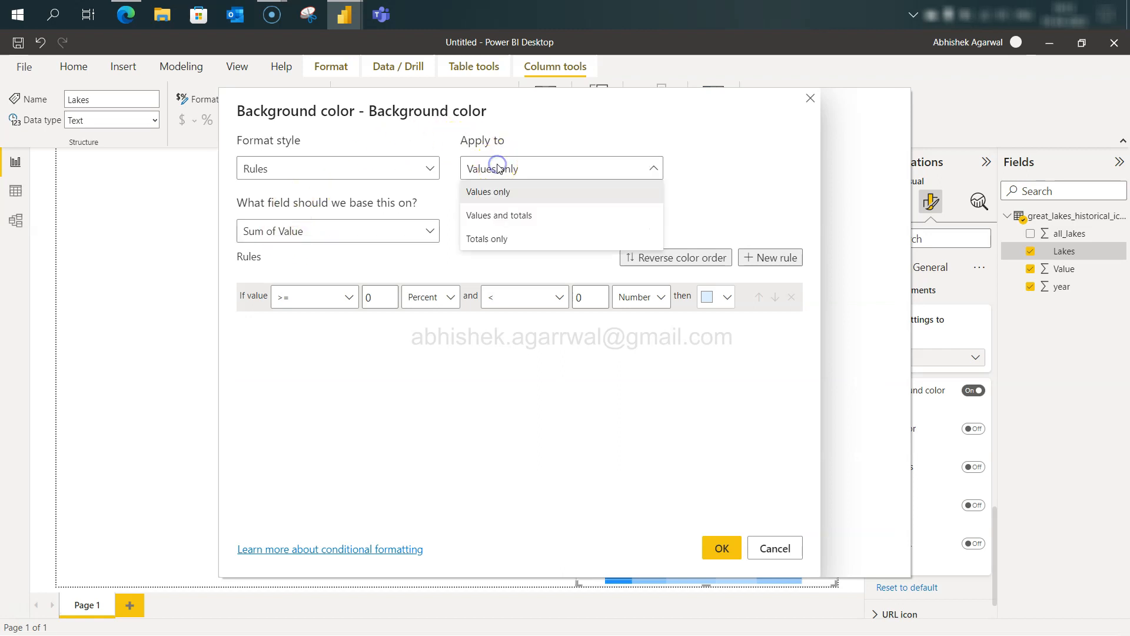
{"action": "left_click", "coordinate": [497, 168]}
{"action": "left_click", "coordinate": [293, 234]}
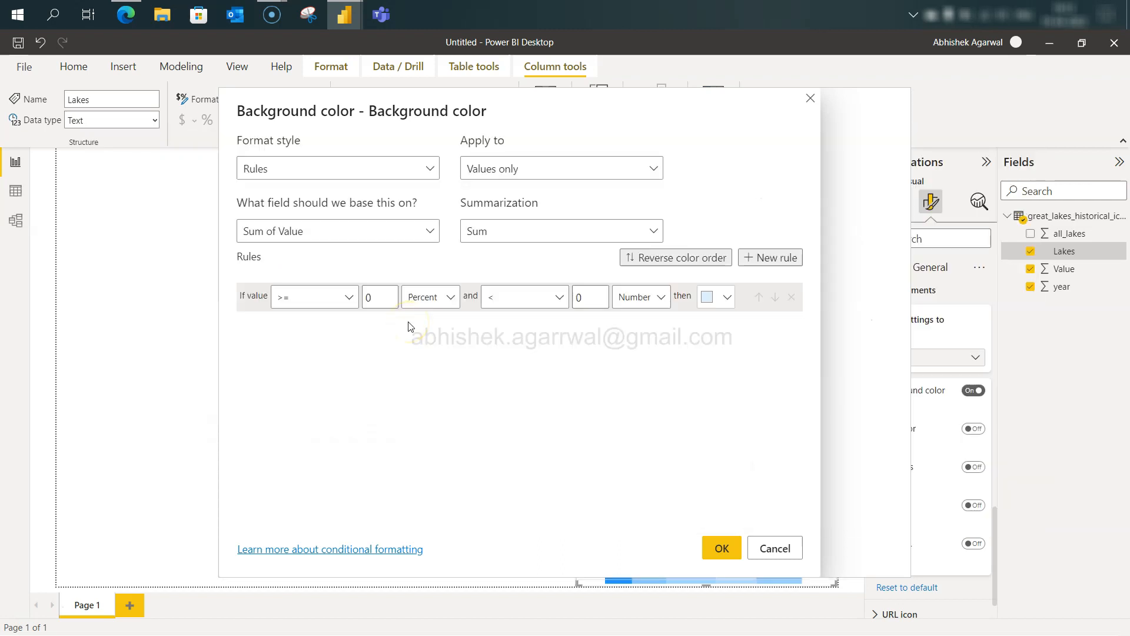
Check the required ranges on the challenge page and define the first rule as number >= 0 and number < 24.99 in light blue.
{"action": "key", "text": "alt+Tab"}
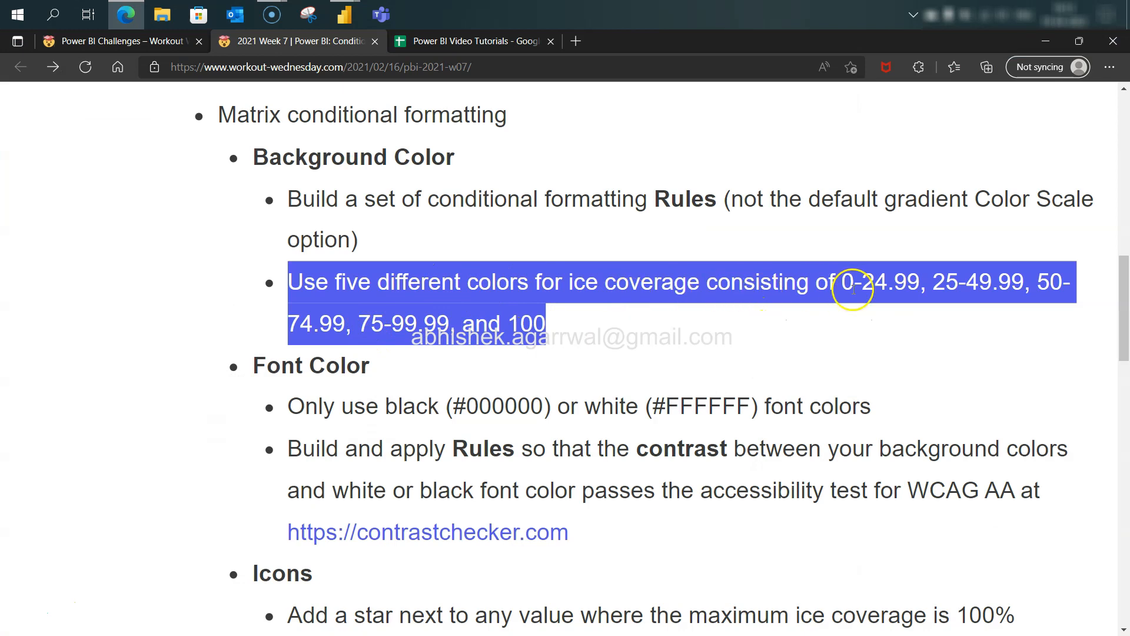
{"action": "key", "text": "alt+Tab"}
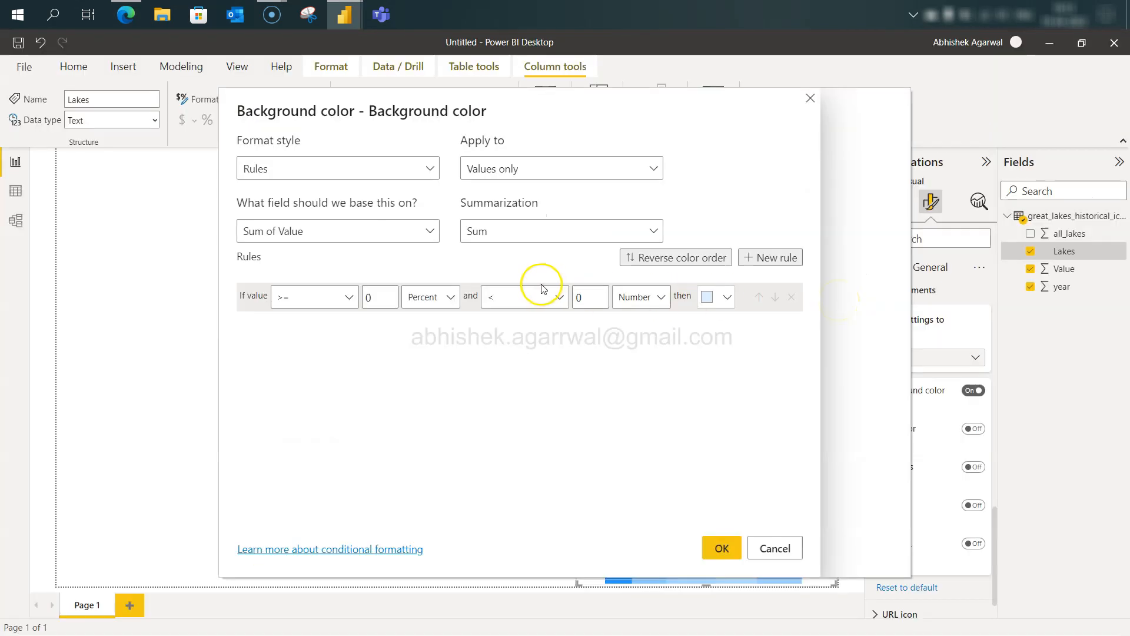
{"action": "left_click", "coordinate": [416, 307]}
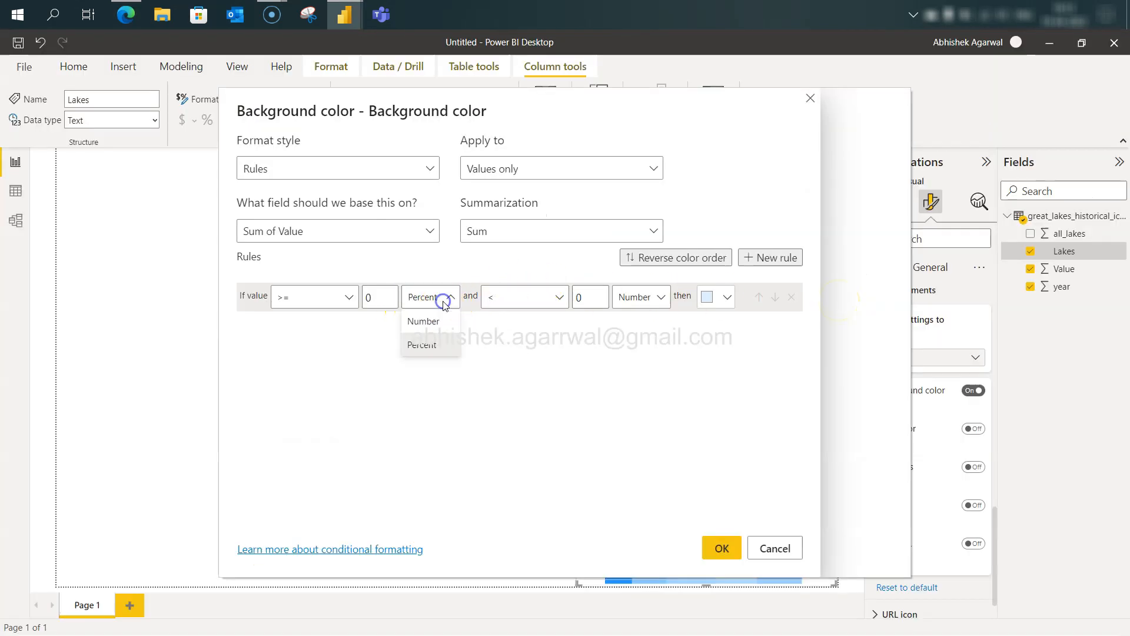
{"action": "left_click", "coordinate": [440, 321]}
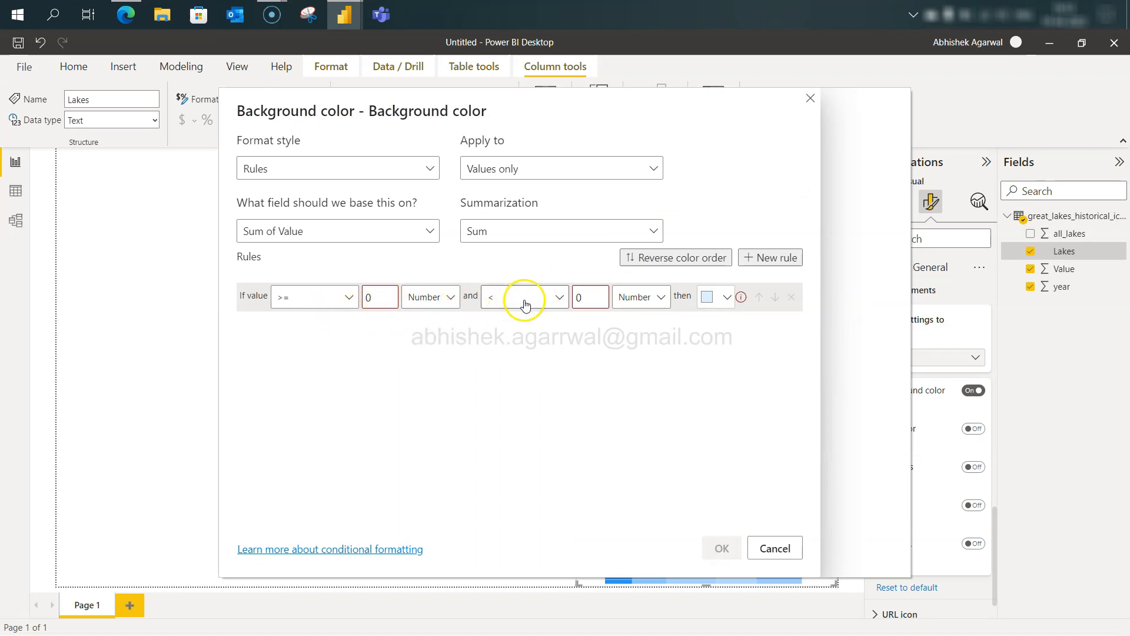
{"action": "left_click", "coordinate": [587, 297]}
{"action": "key", "text": "BackSpace"}
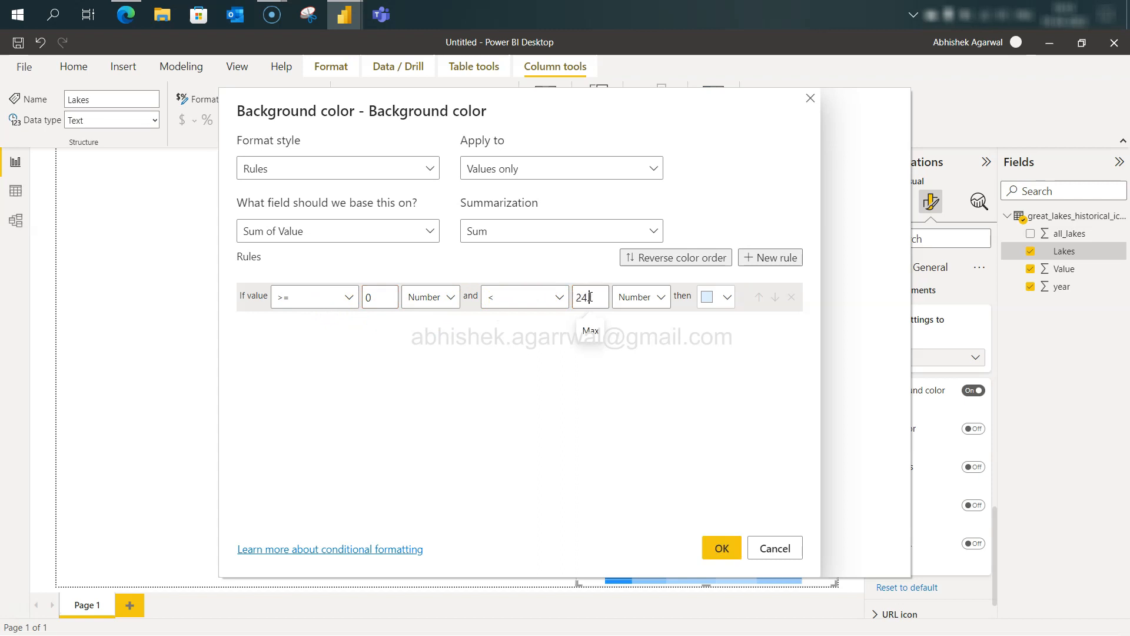
{"action": "left_click", "coordinate": [715, 300]}
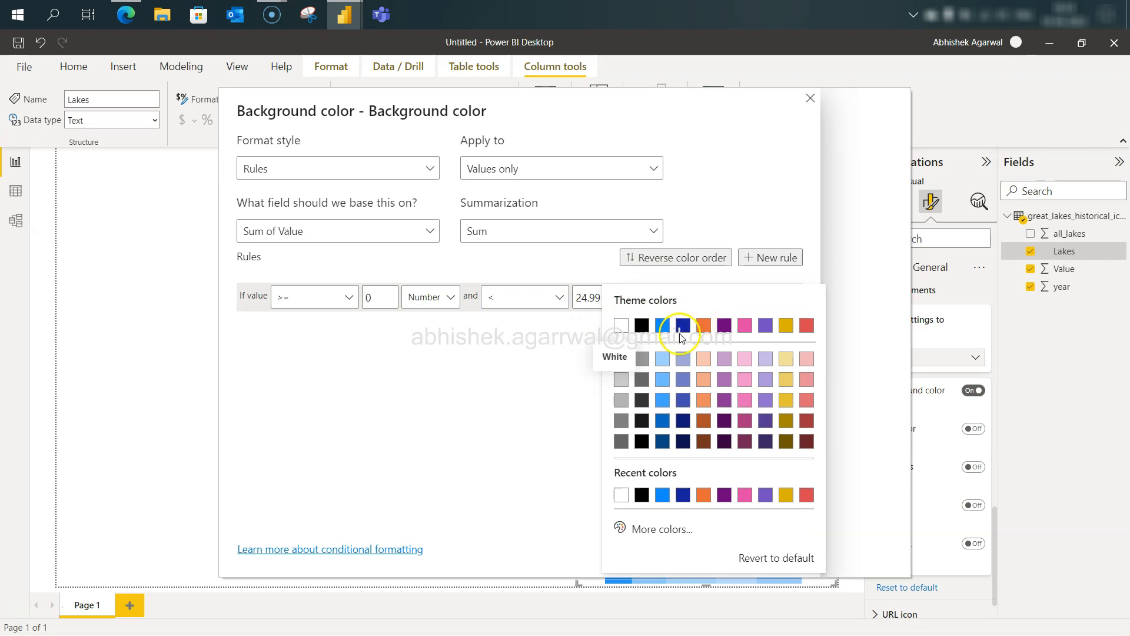
{"action": "left_click", "coordinate": [663, 360]}
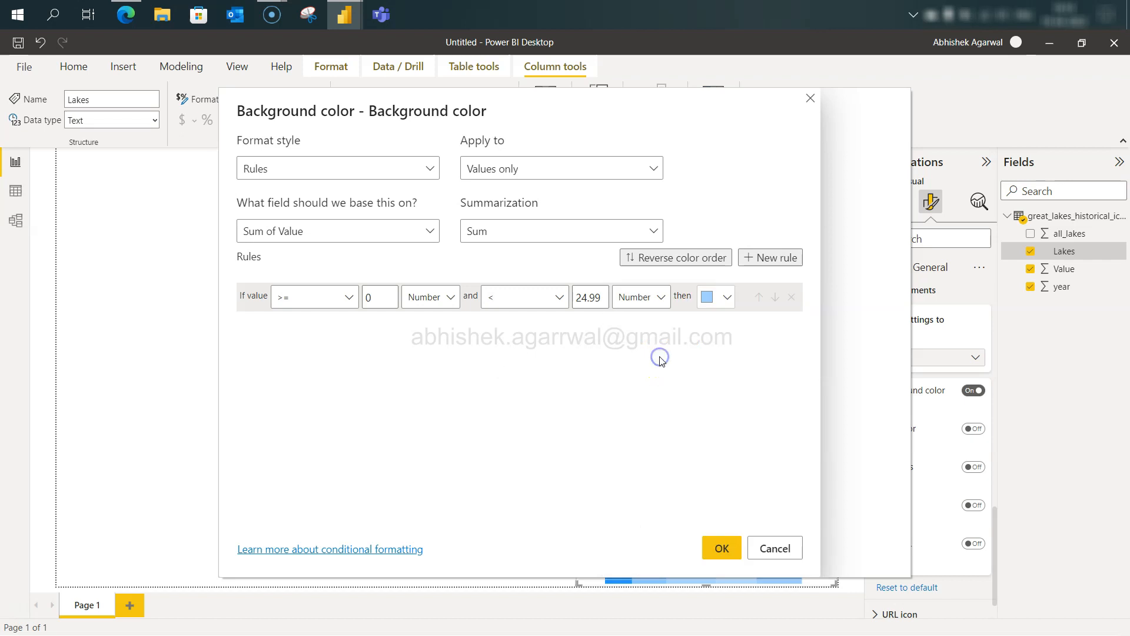
Add a second background color rule below the 0 to 24.99 rule.
{"action": "left_click", "coordinate": [772, 257]}
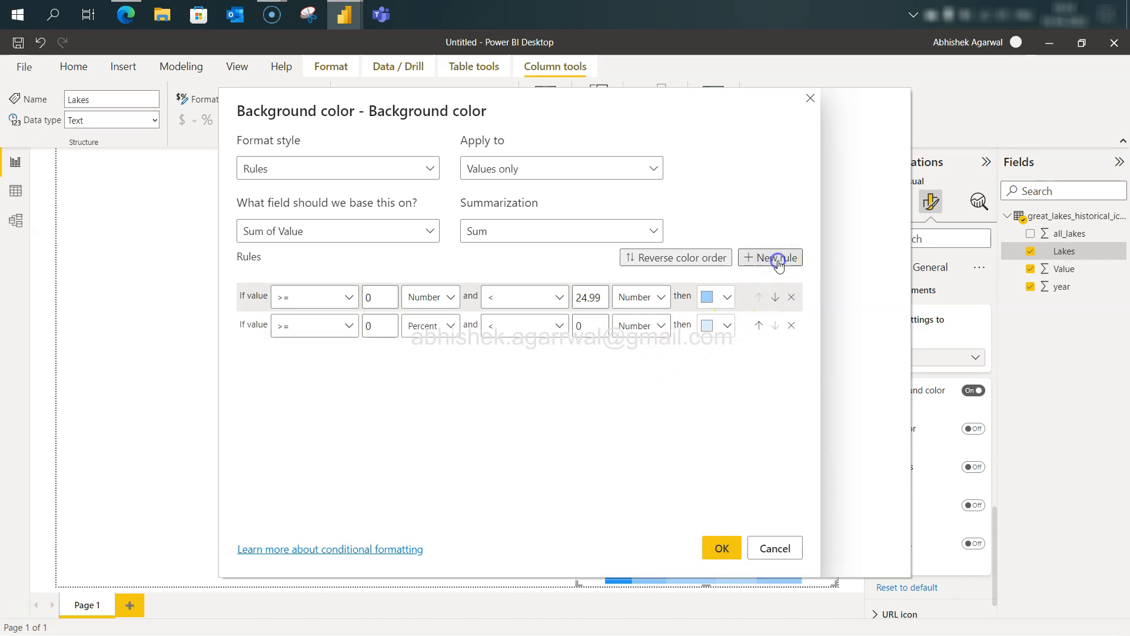
Clear the second rule's minimum value and set the first rule's upper comparison to <=.
{"action": "left_click", "coordinate": [380, 327]}
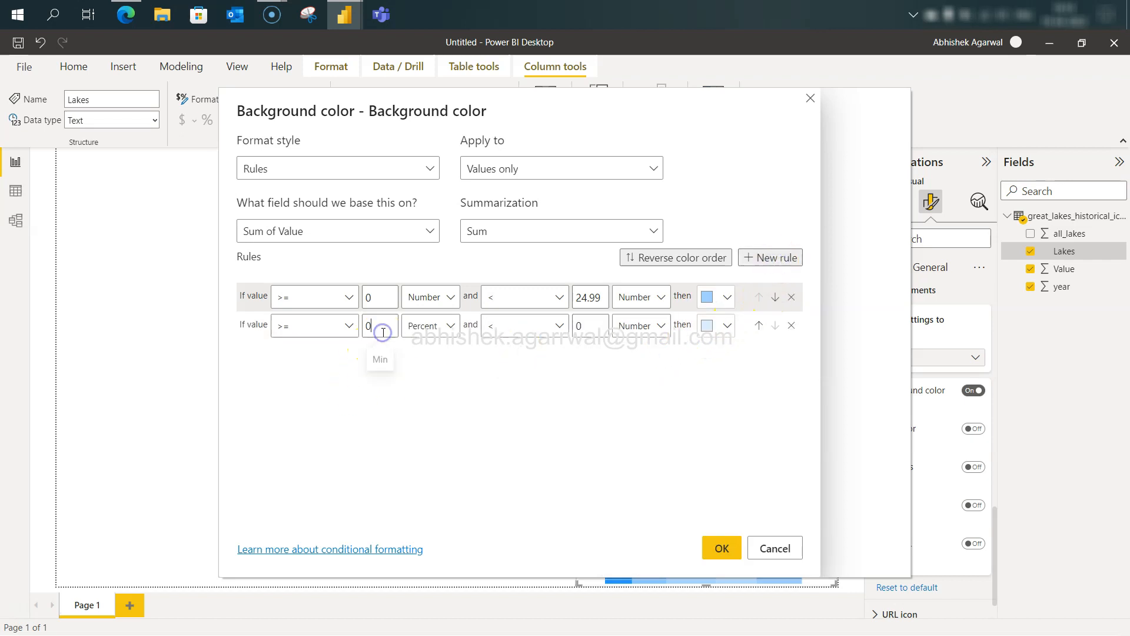
{"action": "key", "text": "BackSpace"}
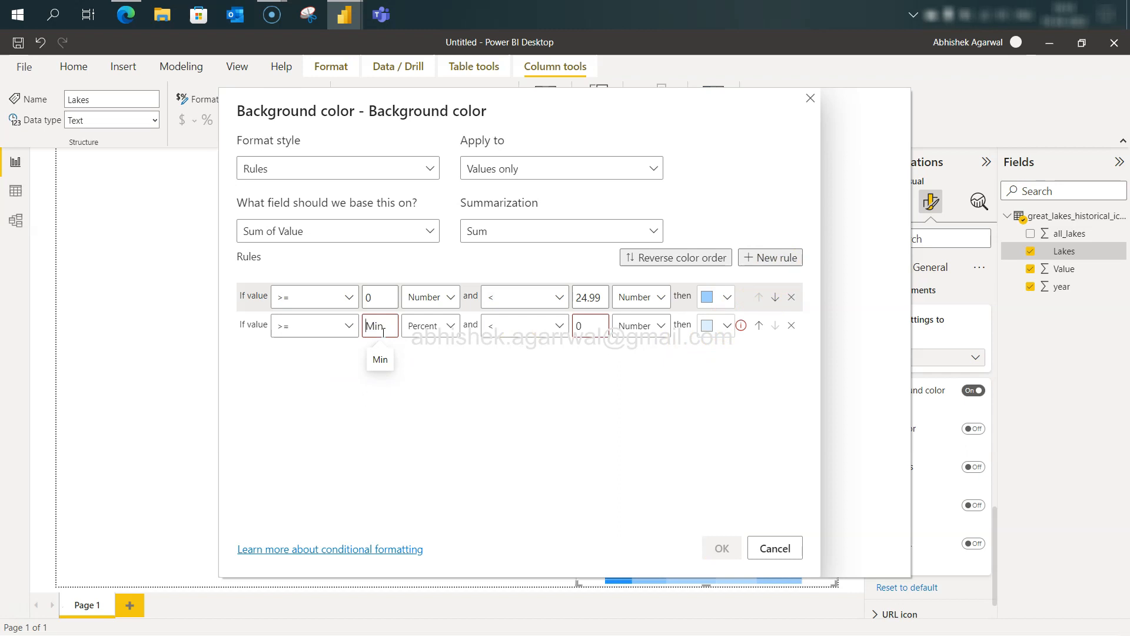
{"action": "left_click", "coordinate": [525, 322]}
{"action": "left_click", "coordinate": [556, 297]}
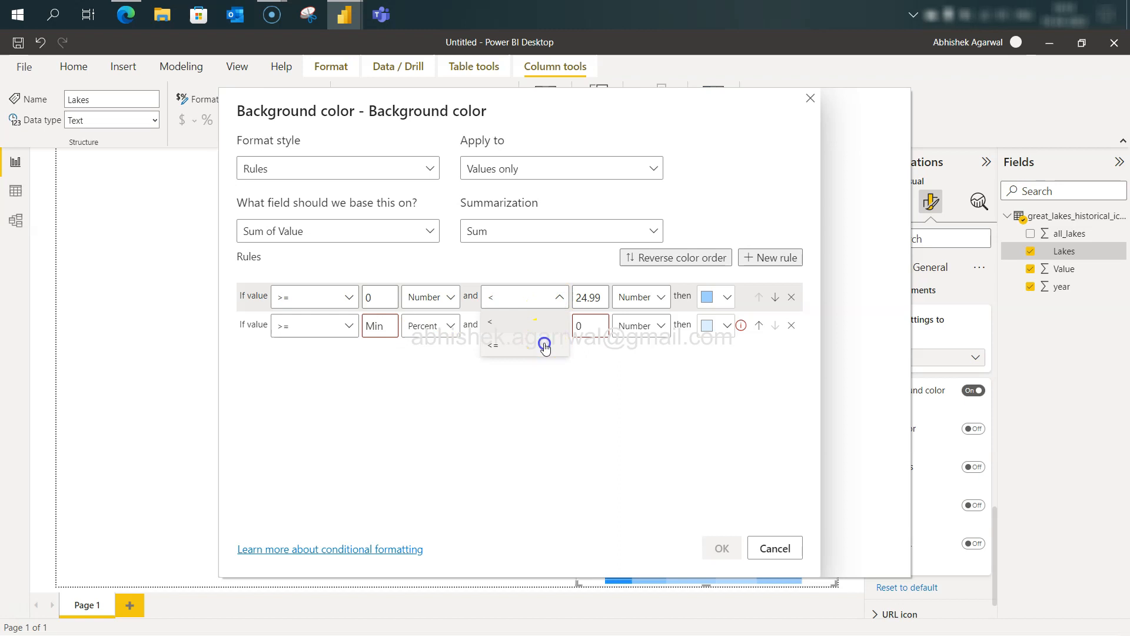
{"action": "left_click", "coordinate": [545, 346]}
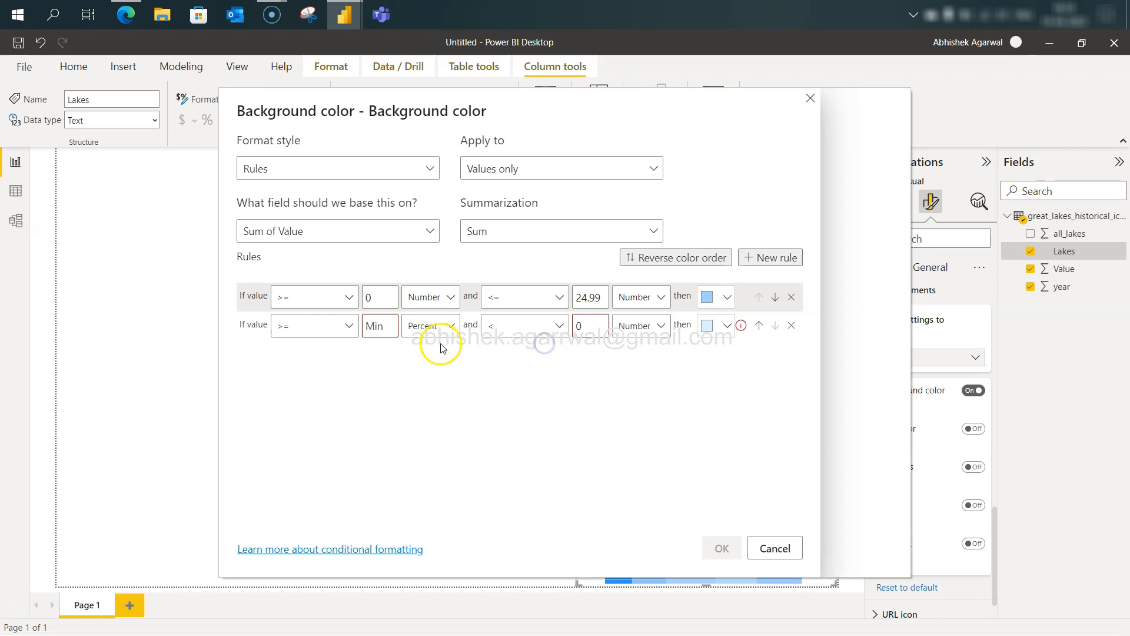
Set the second rule's minimum to 25, checking the required ice coverage ranges on the Workout Wednesday page in the browser.
{"action": "left_click", "coordinate": [387, 323]}
{"action": "type", "text": "2"}
{"action": "key", "text": "alt+Tab"}
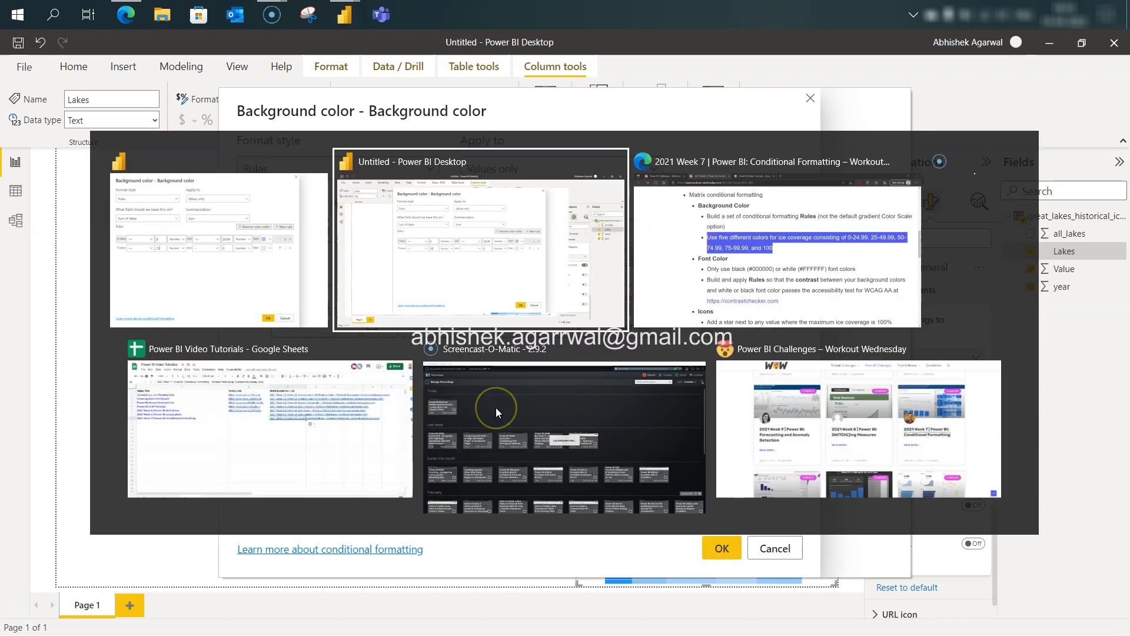
{"action": "key", "text": "alt+Tab"}
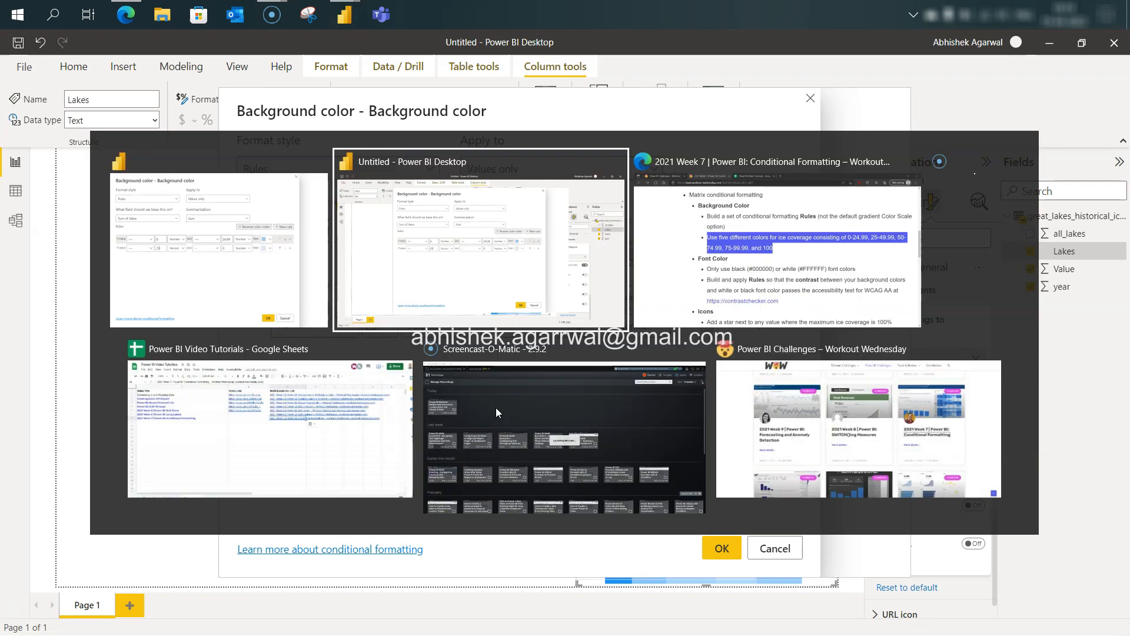
{"action": "key", "text": "alt+Tab"}
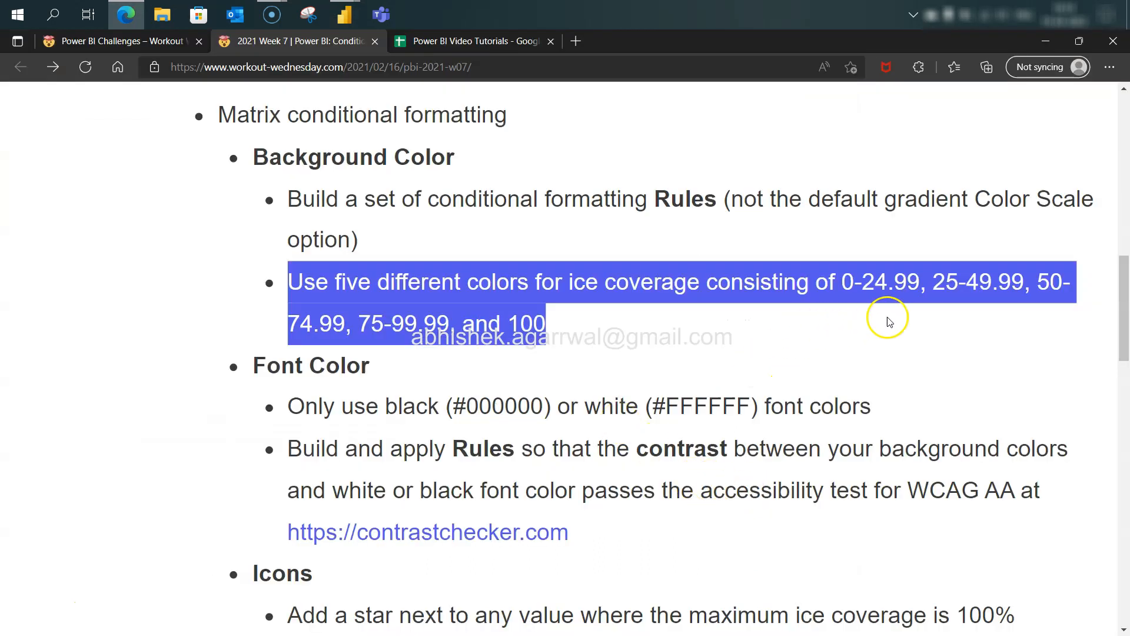
{"action": "key", "text": "alt+Tab"}
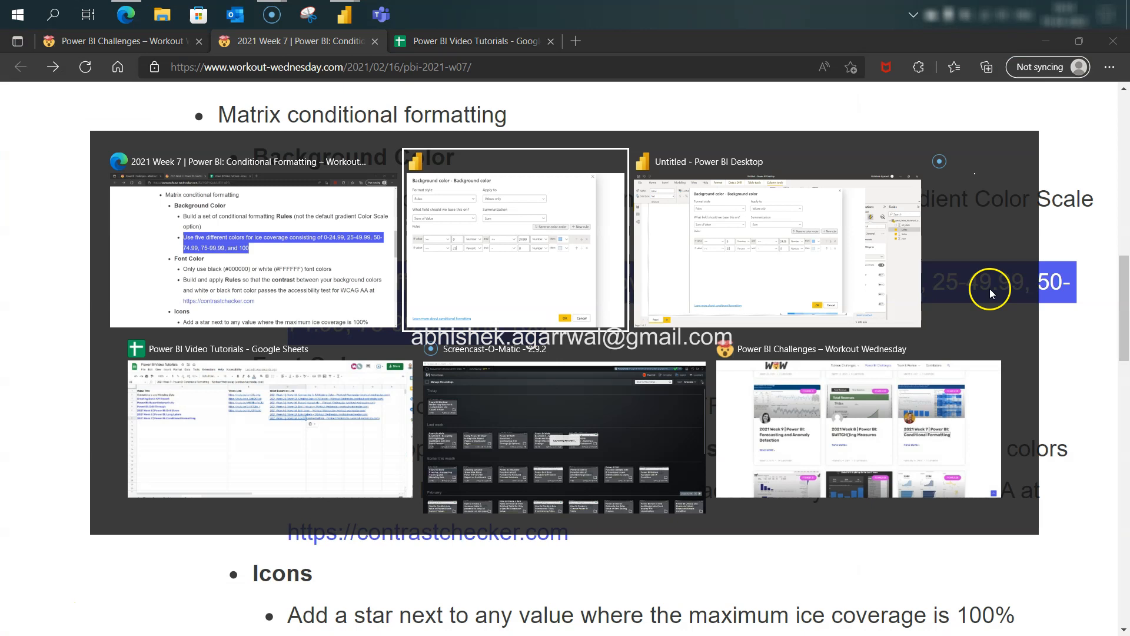
Set the second rule's upper limit to <= 49.99 and its background to the second-lightest blue theme shade.
{"action": "left_click", "coordinate": [558, 328]}
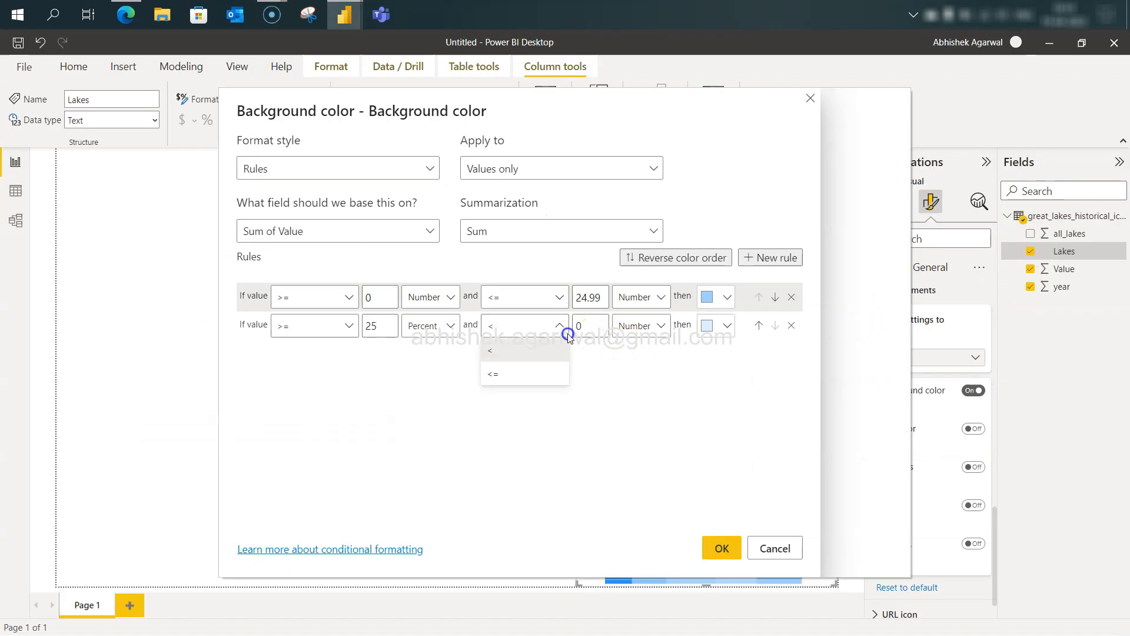
{"action": "left_click", "coordinate": [558, 372]}
{"action": "left_click", "coordinate": [595, 321]}
{"action": "key", "text": "BackSpace"}
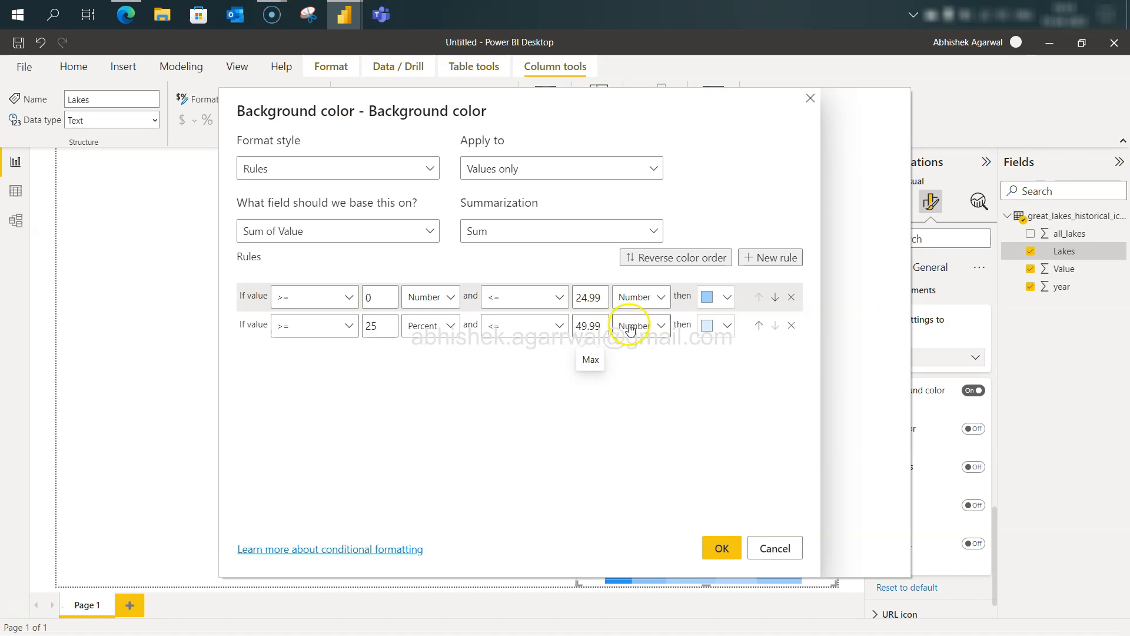
{"action": "left_click", "coordinate": [714, 324]}
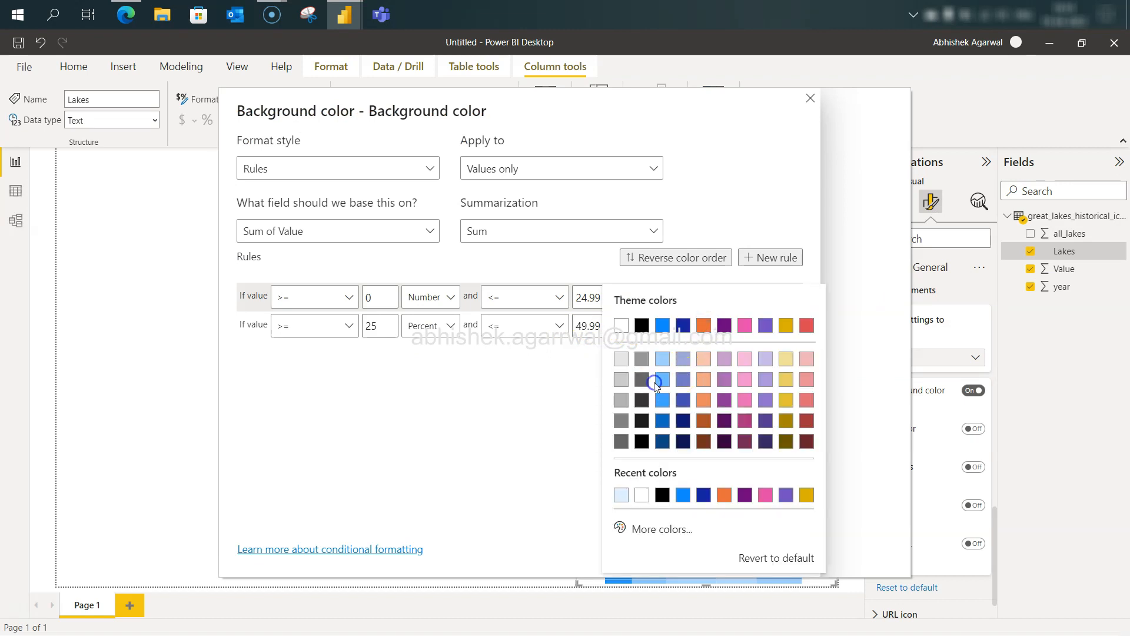
{"action": "left_click", "coordinate": [656, 384]}
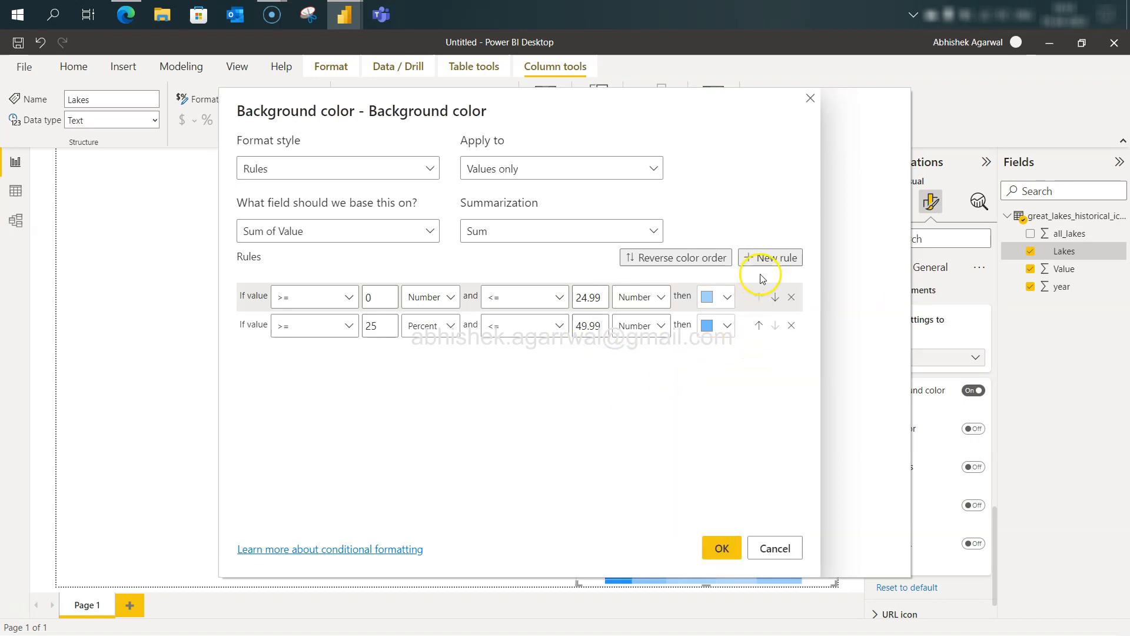
Add a third rule with a minimum of 50 and an upper limit of <= 74.99.
{"action": "left_click", "coordinate": [766, 257]}
{"action": "double_click", "coordinate": [387, 353]}
{"action": "type", "text": "50"}
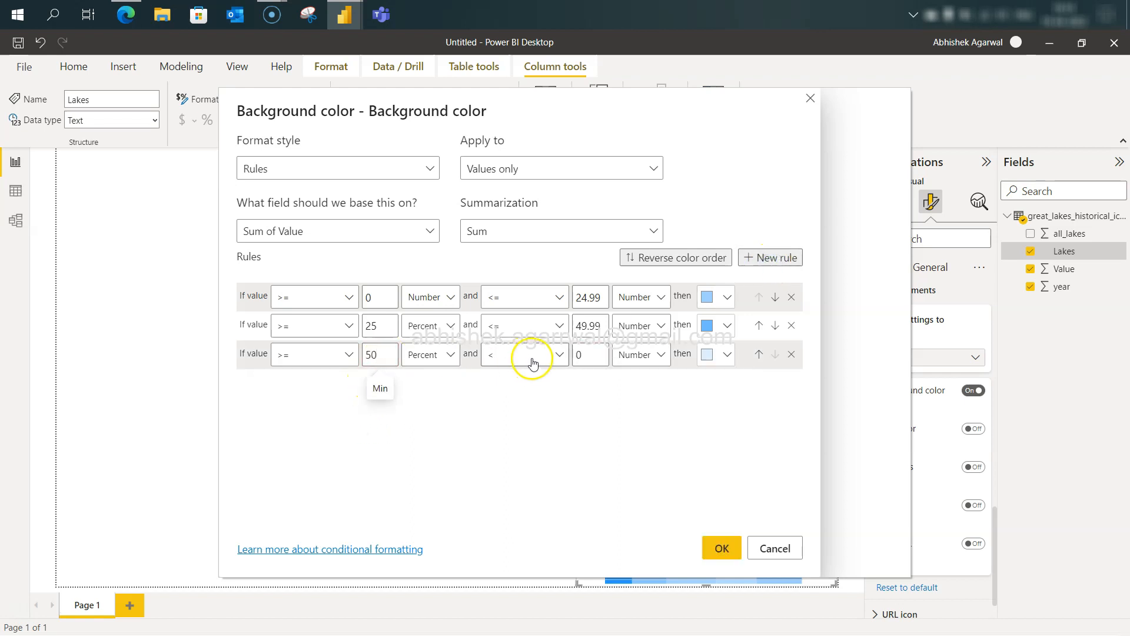
{"action": "left_click", "coordinate": [530, 355]}
{"action": "left_click", "coordinate": [549, 396]}
{"action": "left_click", "coordinate": [589, 355]}
{"action": "key", "text": "BackSpace"}
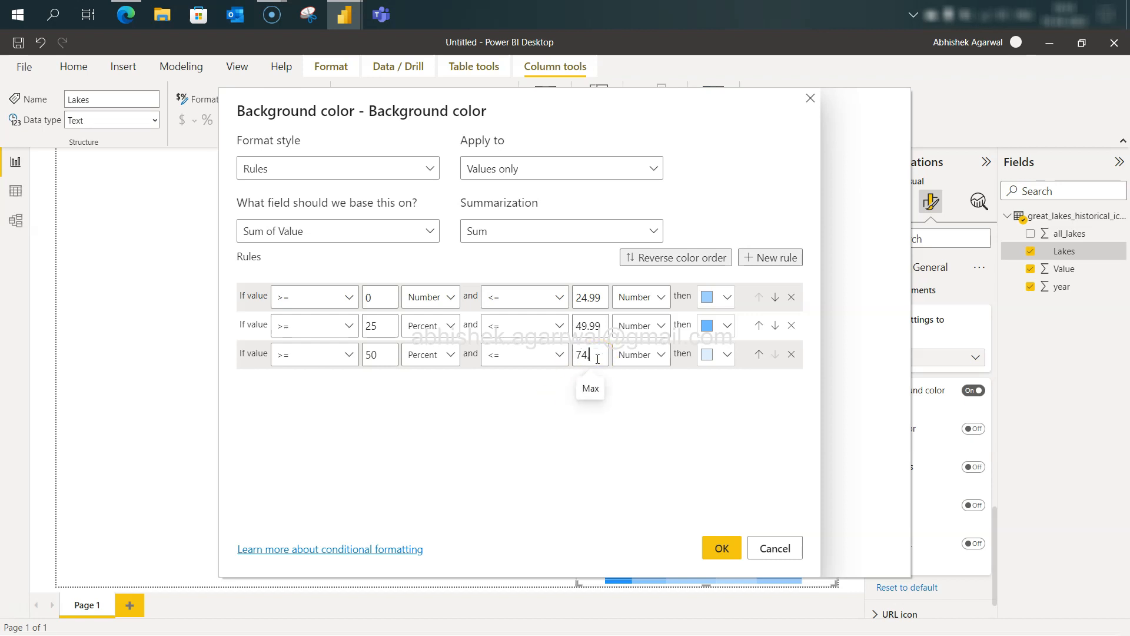
Check the required ranges on the challenge page in the browser and give the third rule the middle blue theme shade.
{"action": "key", "text": "alt+Tab"}
{"action": "key", "text": "alt+Tab"}
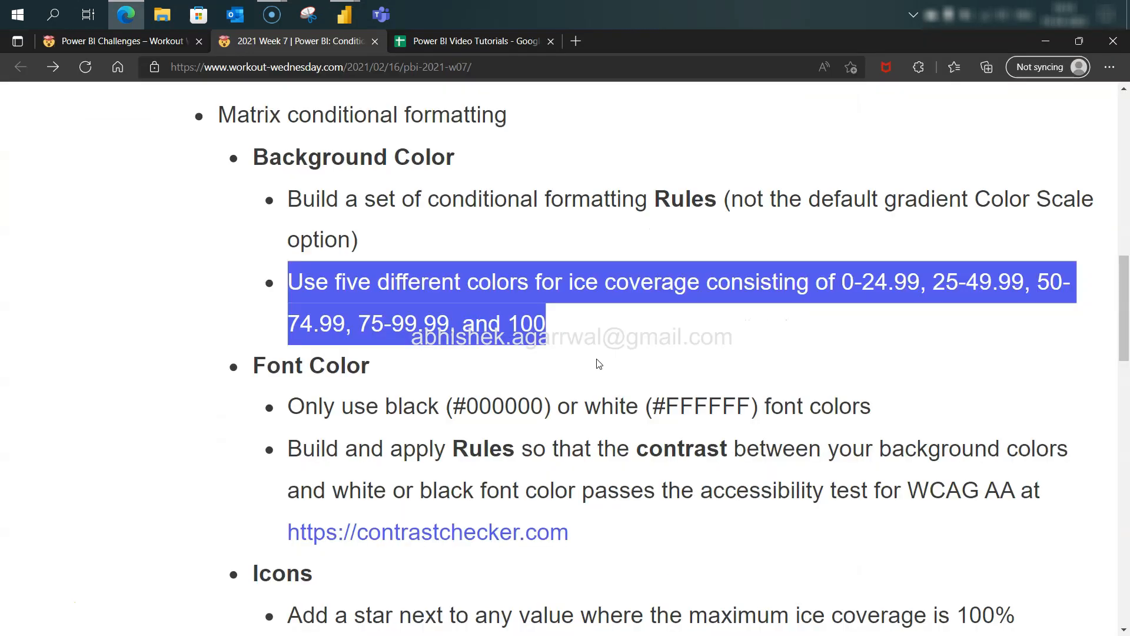
{"action": "key", "text": "alt+Tab"}
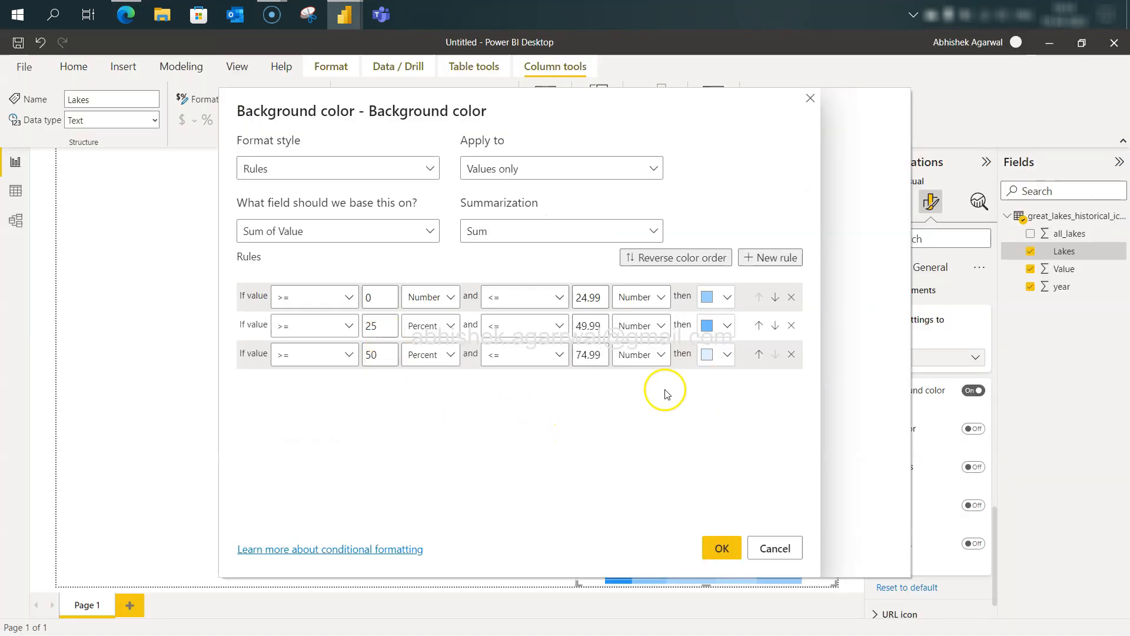
{"action": "left_click", "coordinate": [712, 357]}
{"action": "left_click", "coordinate": [662, 208]}
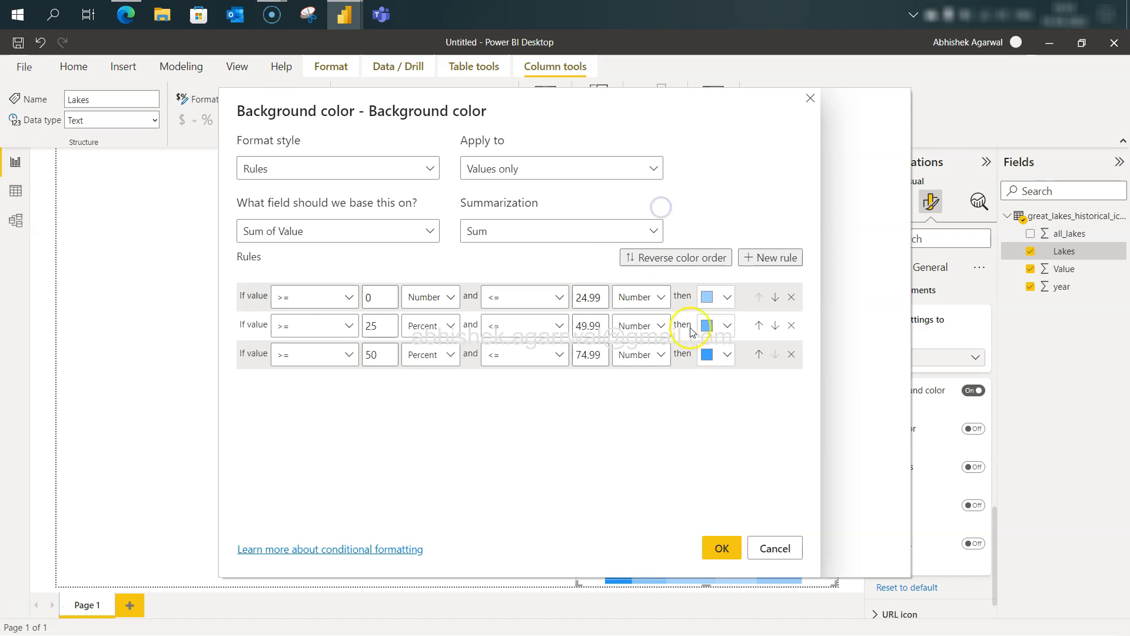
Add a fourth rule from >= 75 to <= 9.99 with the second-darkest blue theme shade as its background.
{"action": "left_click", "coordinate": [781, 260]}
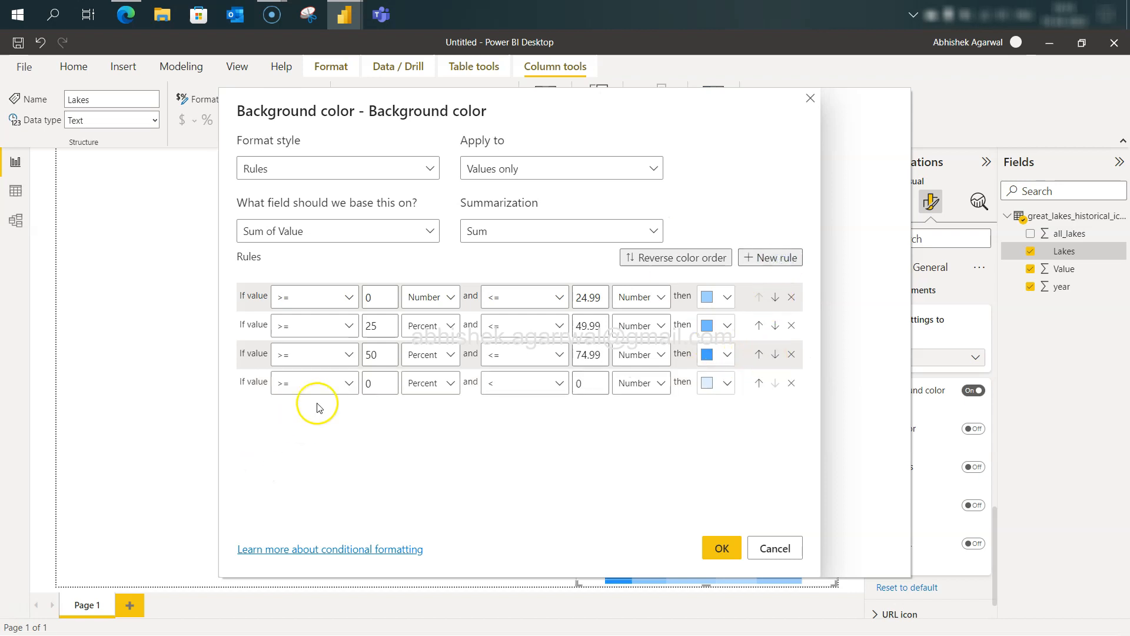
{"action": "left_click", "coordinate": [375, 383]}
{"action": "key", "text": "BackSpace"}
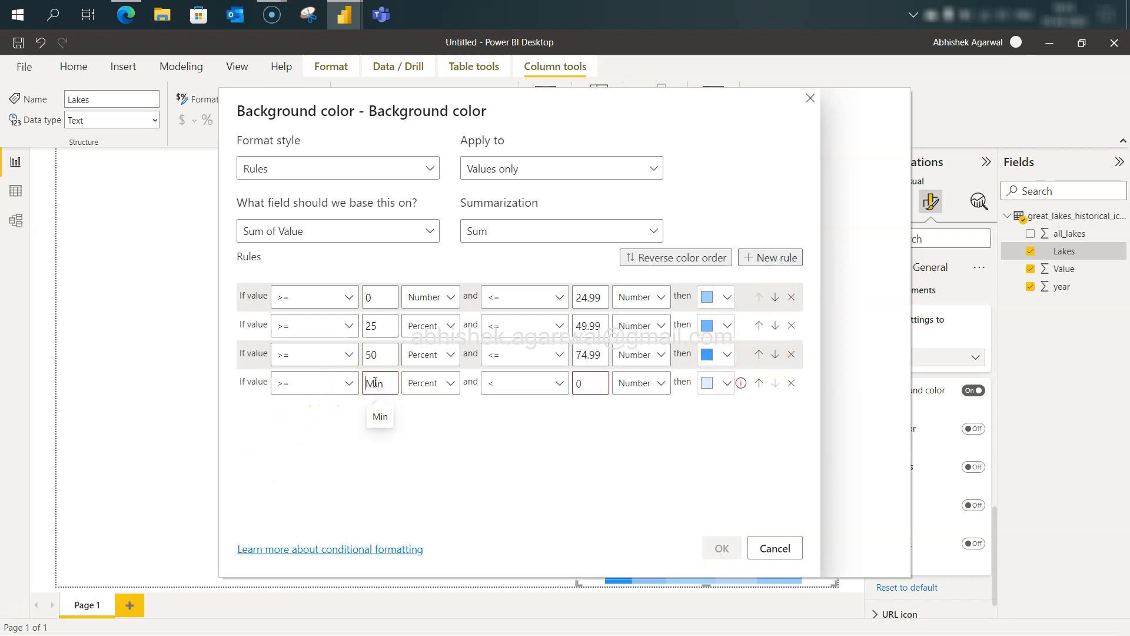
{"action": "type", "text": "75"}
{"action": "left_click", "coordinate": [548, 383]}
{"action": "left_click", "coordinate": [541, 431]}
{"action": "left_click", "coordinate": [585, 386]}
{"action": "key", "text": "BackSpace"}
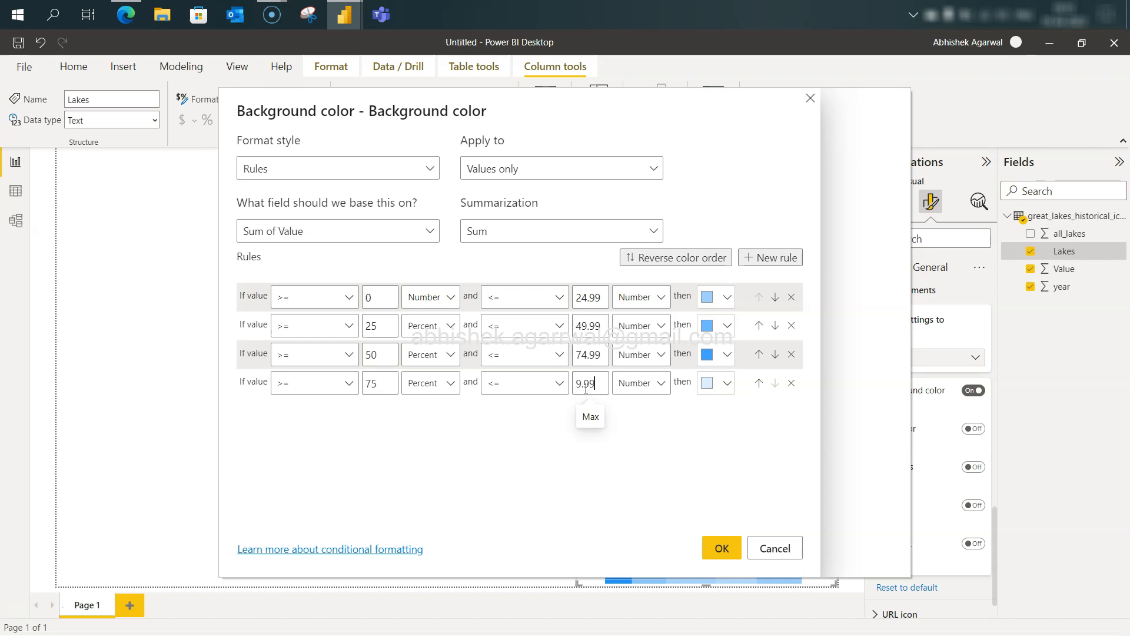
{"action": "left_click", "coordinate": [725, 384]}
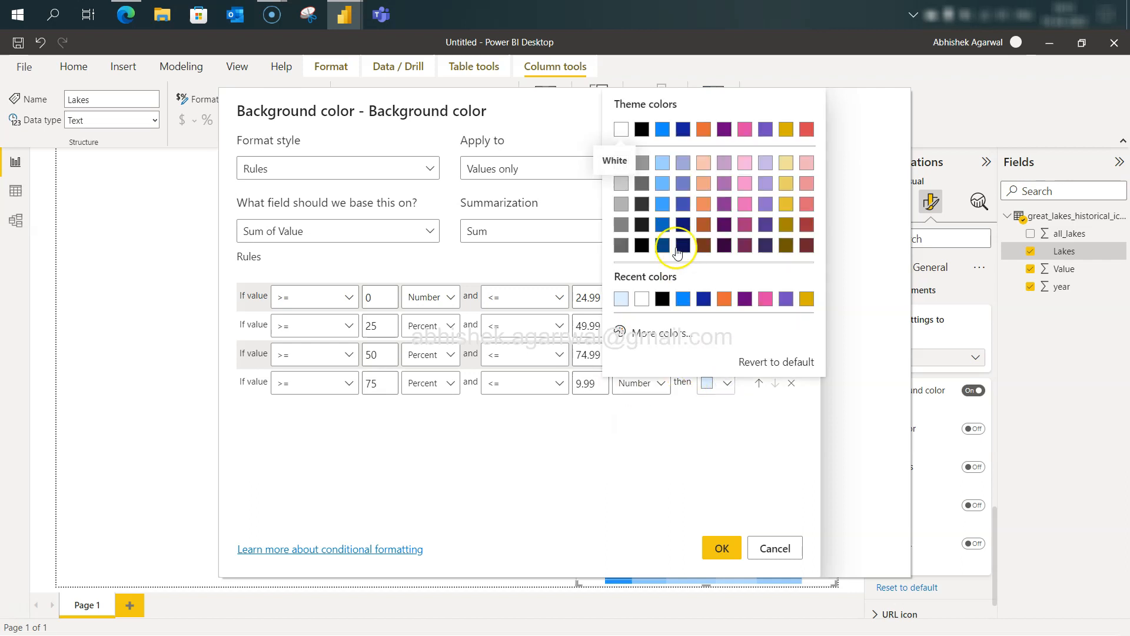
{"action": "left_click", "coordinate": [663, 224]}
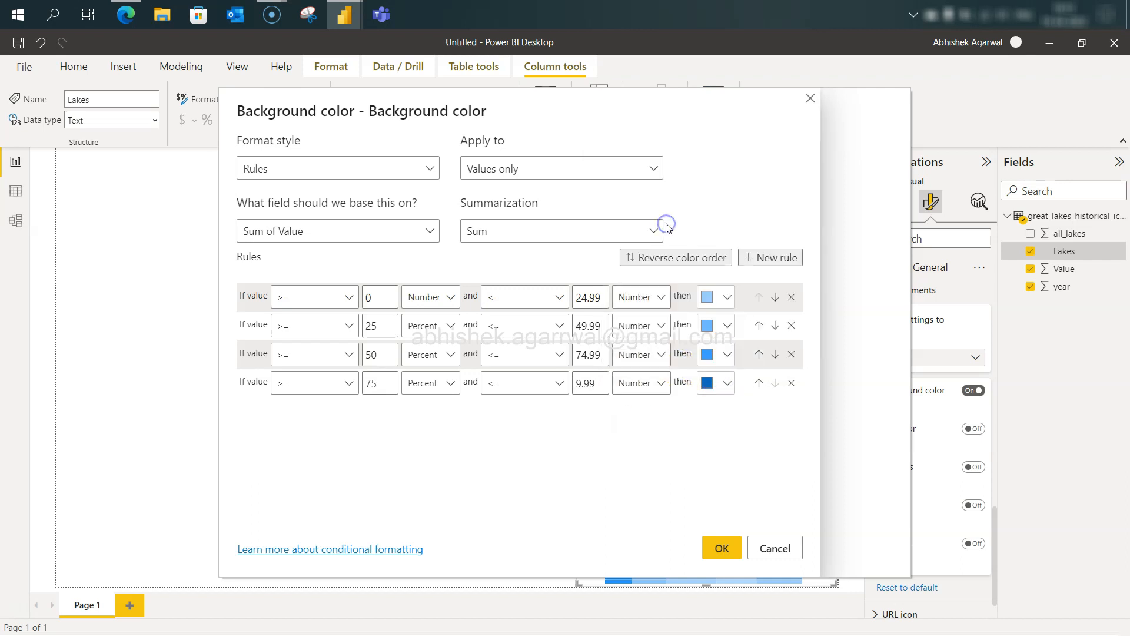
Add a fifth rule with the comparison >= and a minimum of 100.
{"action": "left_click", "coordinate": [760, 260]}
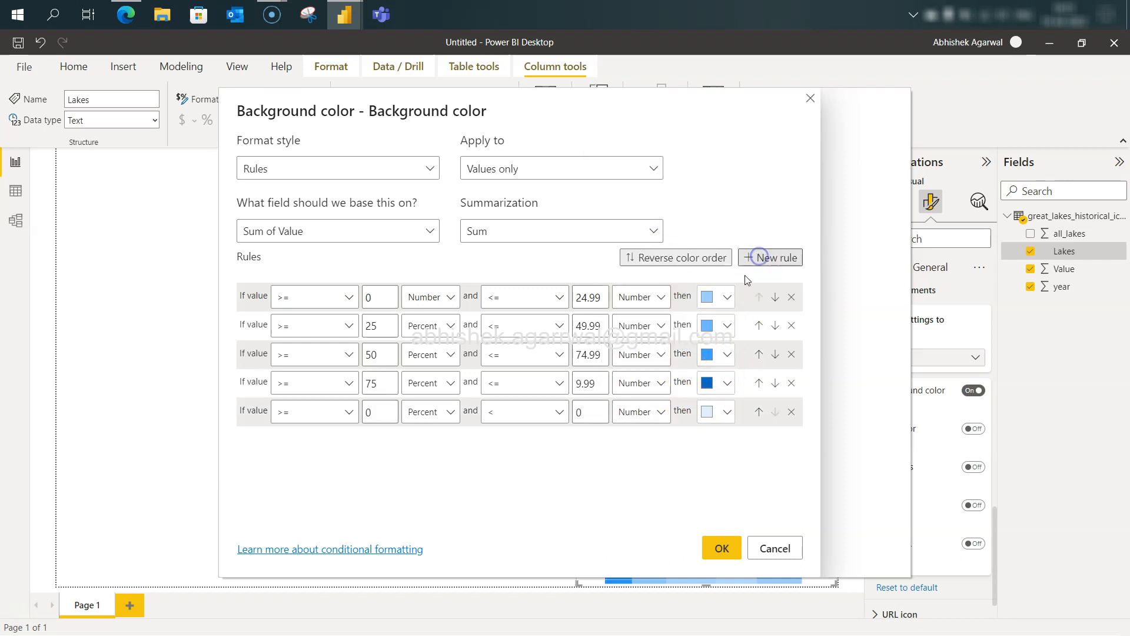
{"action": "left_click", "coordinate": [349, 412]}
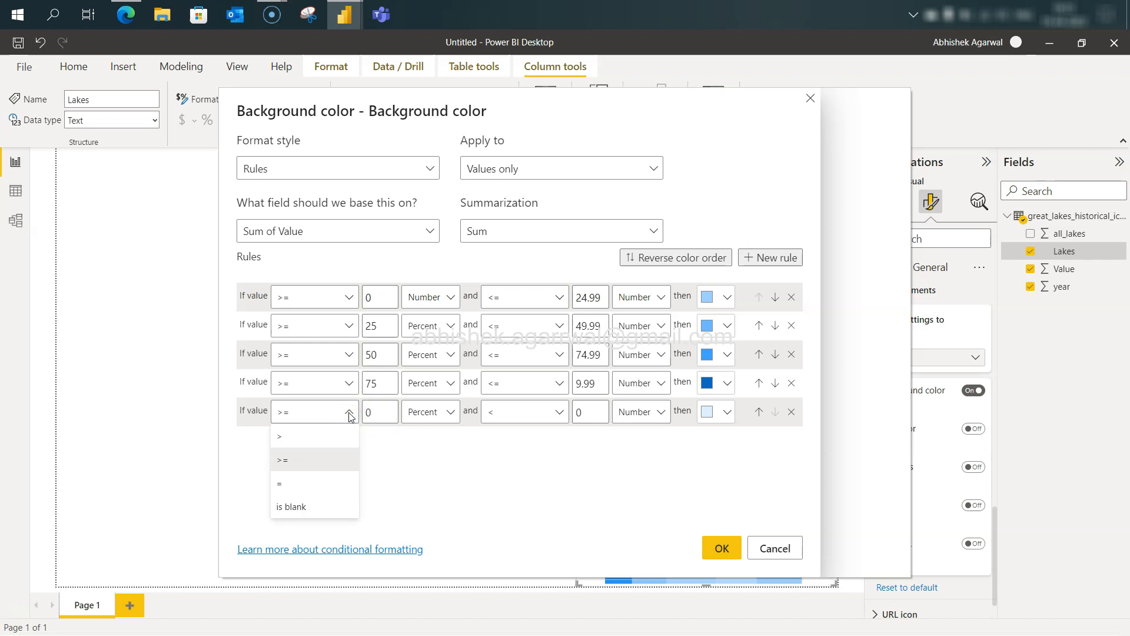
{"action": "left_click", "coordinate": [380, 412]}
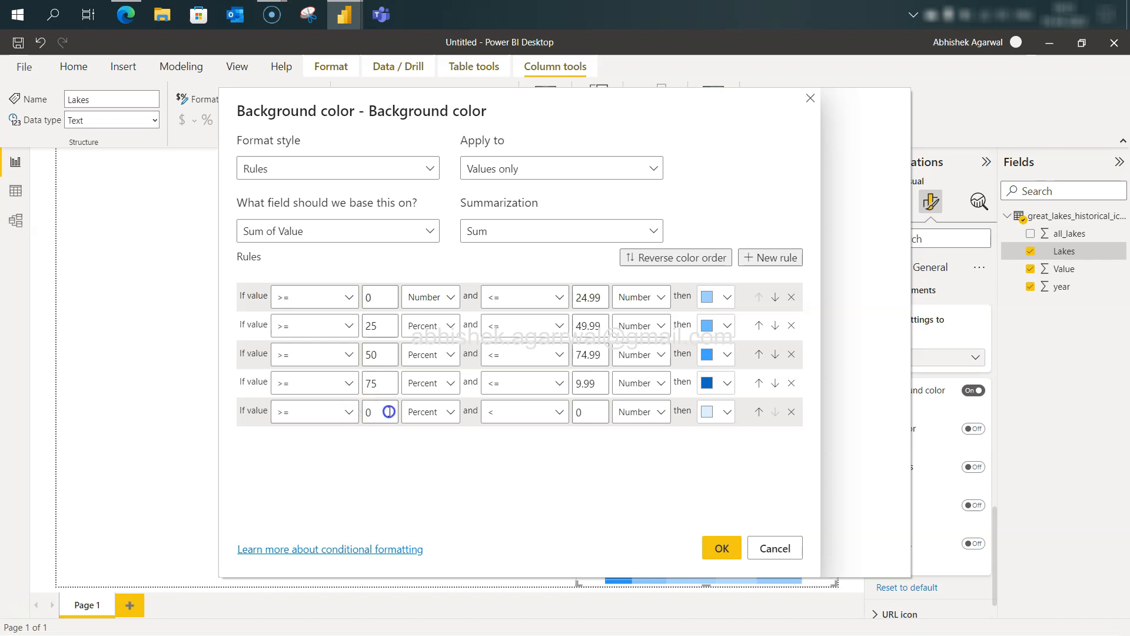
{"action": "key", "text": "BackSpace"}
{"action": "type", "text": "100"}
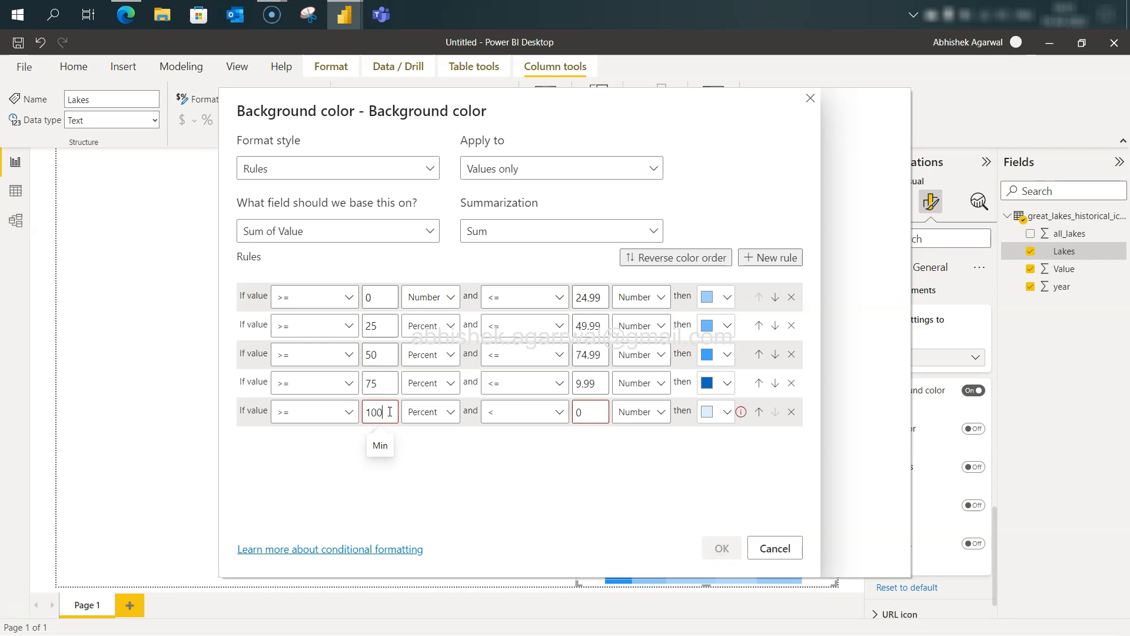
{"action": "left_click", "coordinate": [520, 414]}
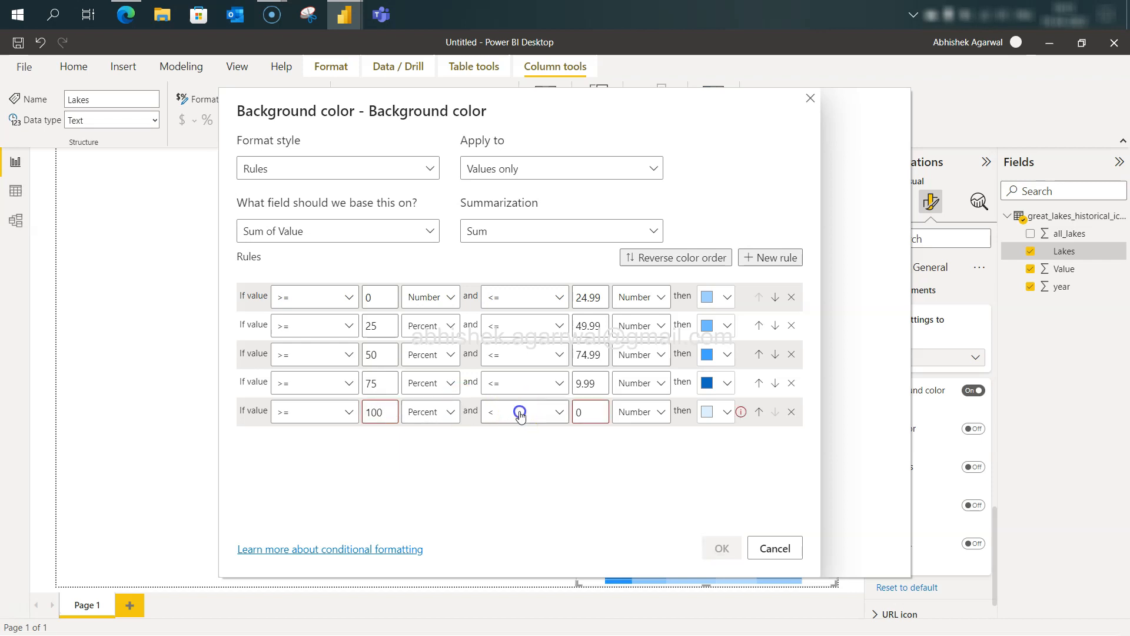
{"action": "left_click", "coordinate": [520, 414]}
{"action": "left_click", "coordinate": [592, 449]}
Set the fifth rule's background to the darkest blue theme shade.
{"action": "left_click", "coordinate": [716, 412]}
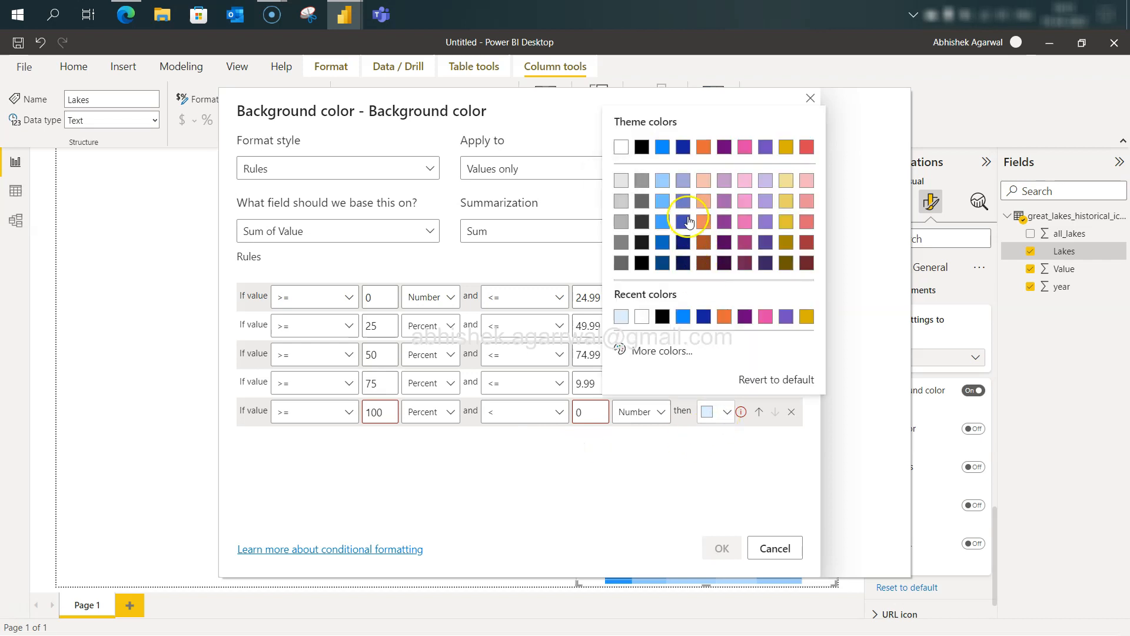
{"action": "left_click", "coordinate": [667, 249]}
{"action": "left_click", "coordinate": [714, 412]}
{"action": "left_click", "coordinate": [666, 265]}
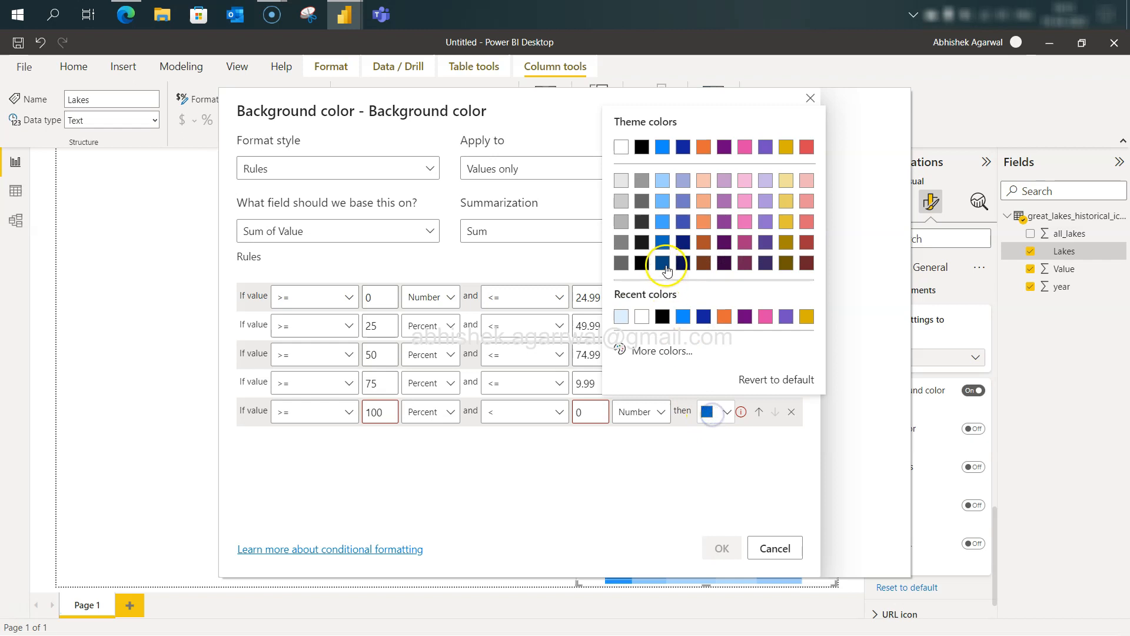
Clear the fifth rule's upper limit to Max and check the rule's error indicator.
{"action": "left_click", "coordinate": [593, 413]}
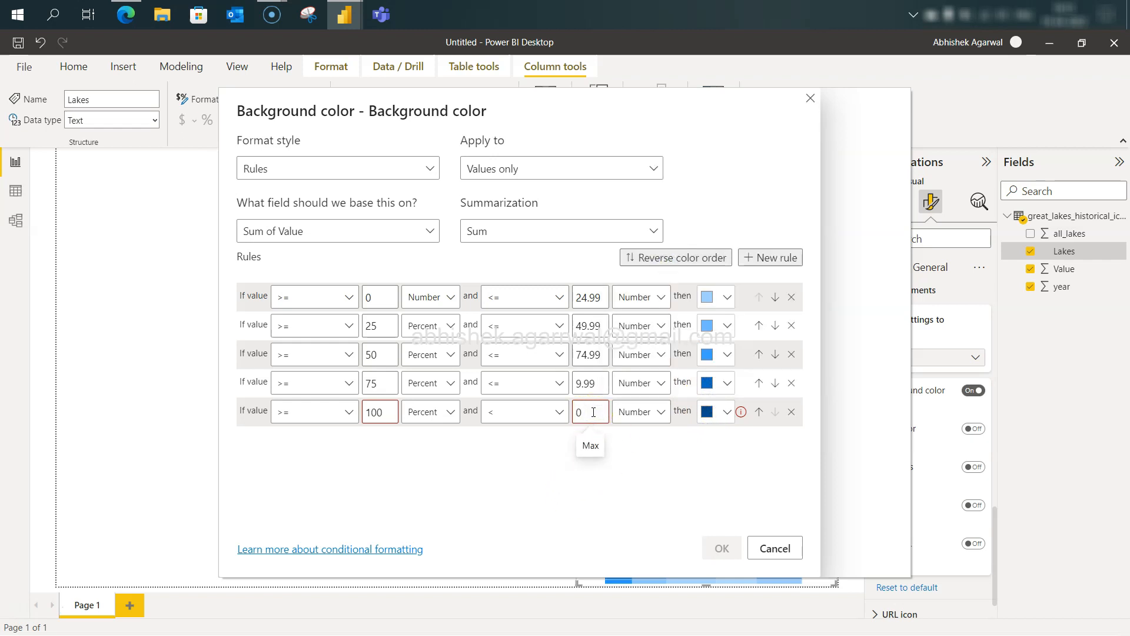
{"action": "left_click", "coordinate": [592, 445]}
{"action": "left_click", "coordinate": [596, 422]}
{"action": "key", "text": "BackSpace"}
{"action": "left_click", "coordinate": [647, 493]}
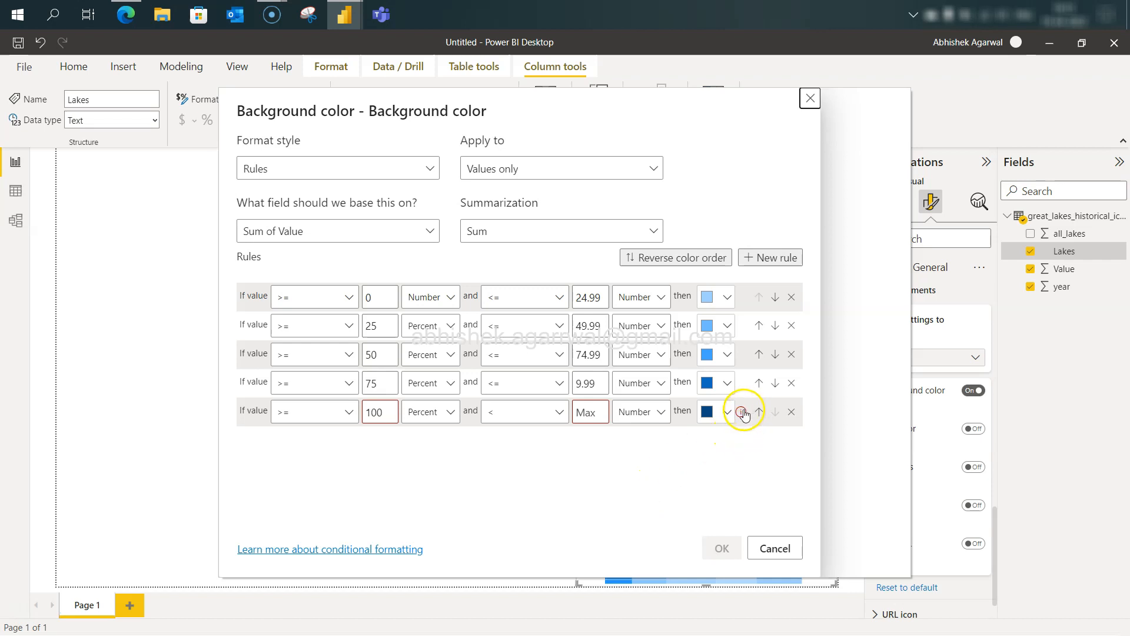
{"action": "mouse_move", "coordinate": [743, 415]}
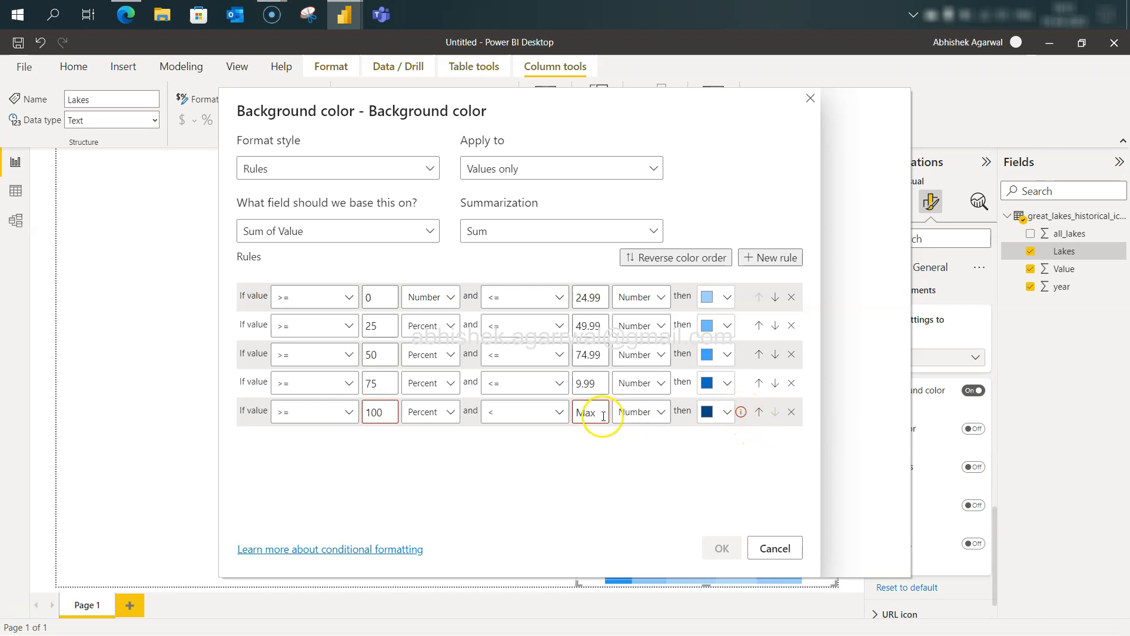
Set the fifth rule's upper comparison to <= and recheck the rule's error indicator.
{"action": "left_click", "coordinate": [559, 415]}
{"action": "left_click", "coordinate": [550, 459]}
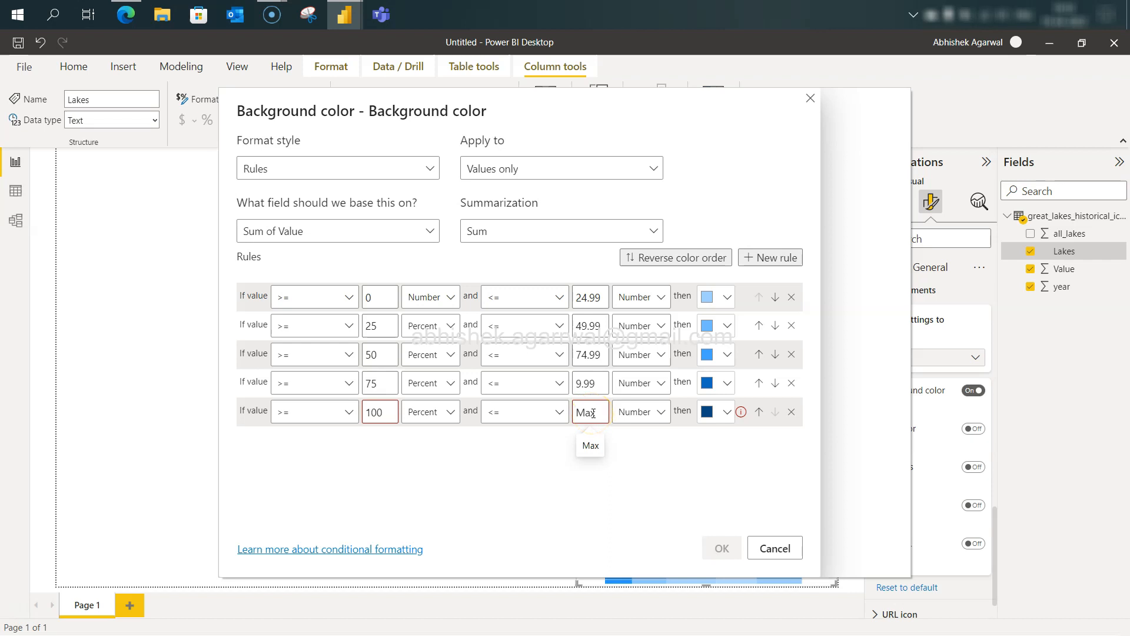
{"action": "left_click", "coordinate": [594, 463]}
{"action": "key", "text": "Tab"}
{"action": "key", "text": "Tab"}
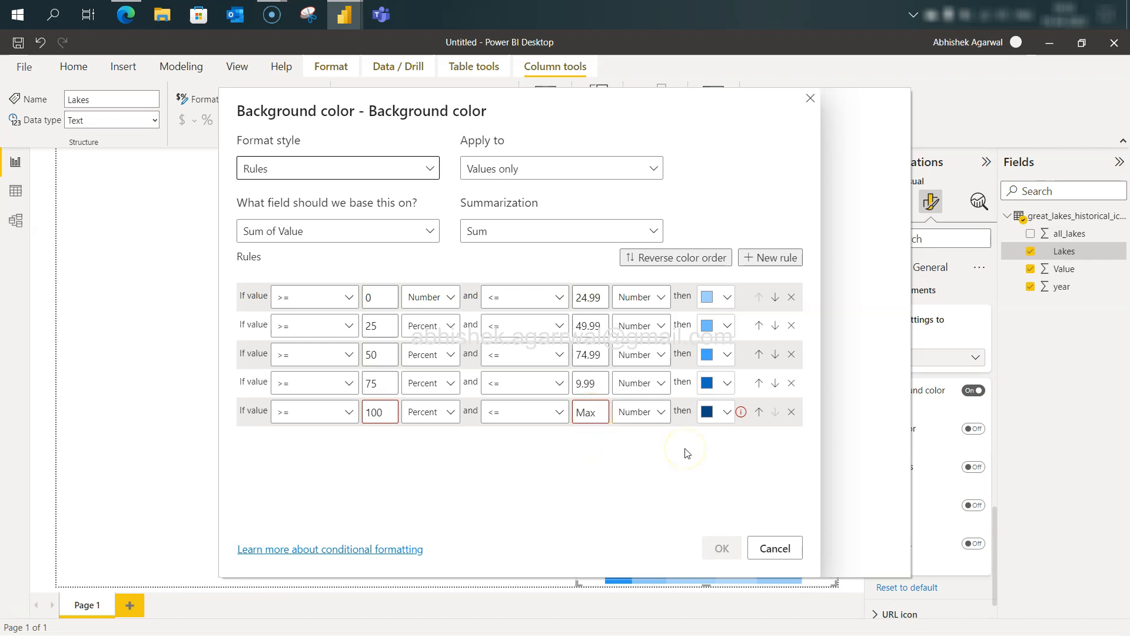
{"action": "mouse_move", "coordinate": [747, 416]}
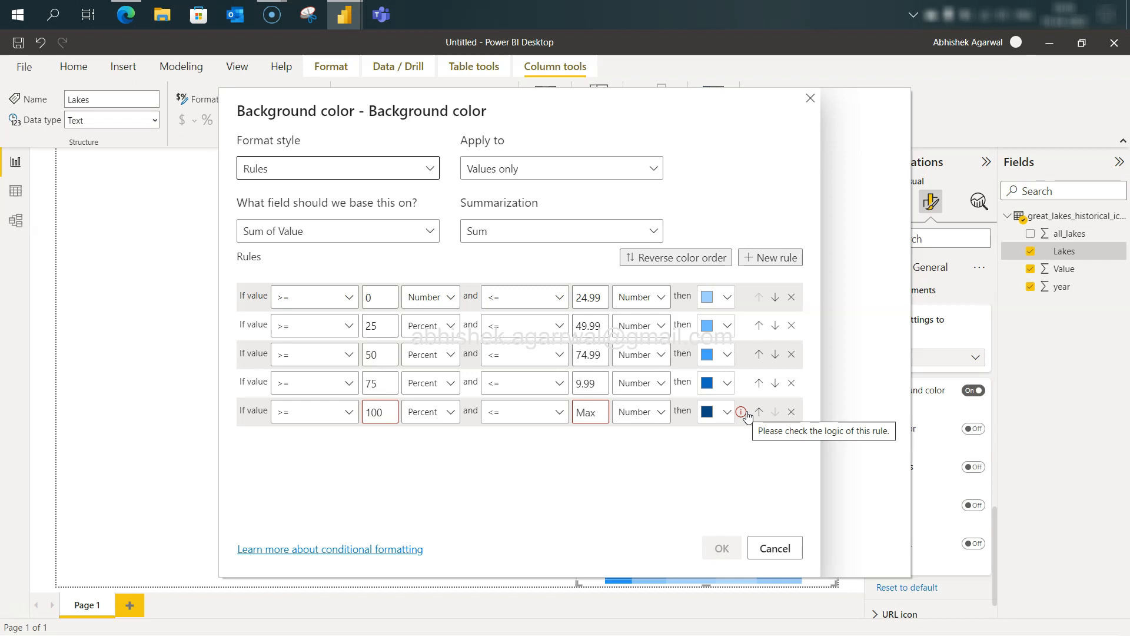
Set the fifth background rule's upper limit to 1000.
{"action": "left_click", "coordinate": [580, 417]}
{"action": "left_click", "coordinate": [380, 416]}
{"action": "left_click", "coordinate": [641, 506]}
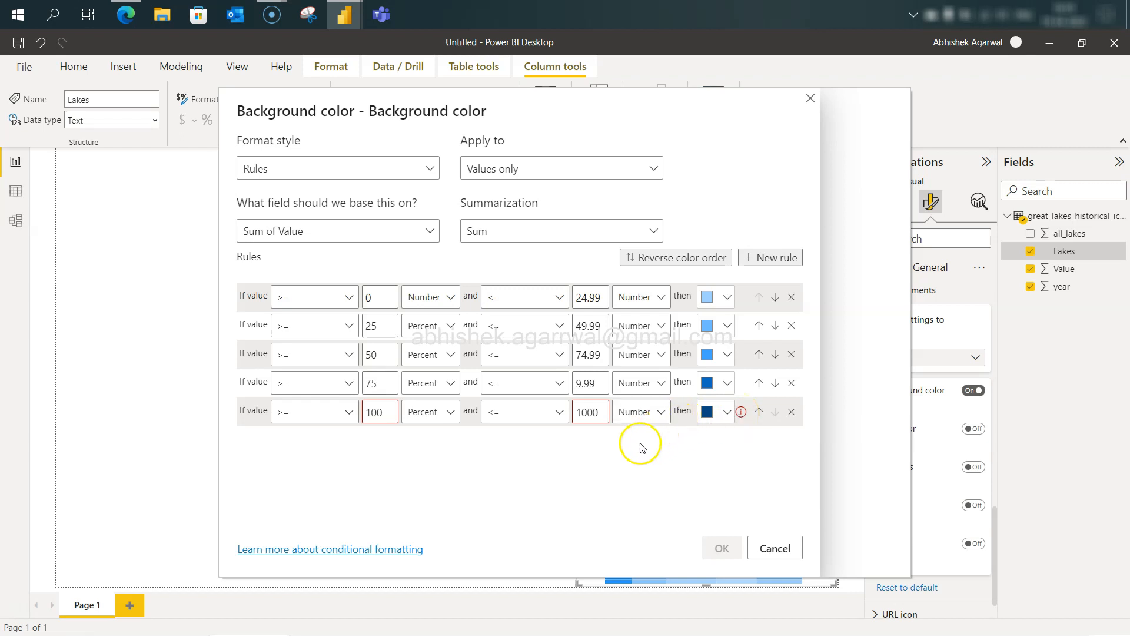
Change the lower-bound unit of the second through fifth background rules to Number.
{"action": "left_click", "coordinate": [444, 327]}
{"action": "left_click", "coordinate": [441, 351]}
{"action": "left_click", "coordinate": [442, 359]}
{"action": "left_click", "coordinate": [442, 379]}
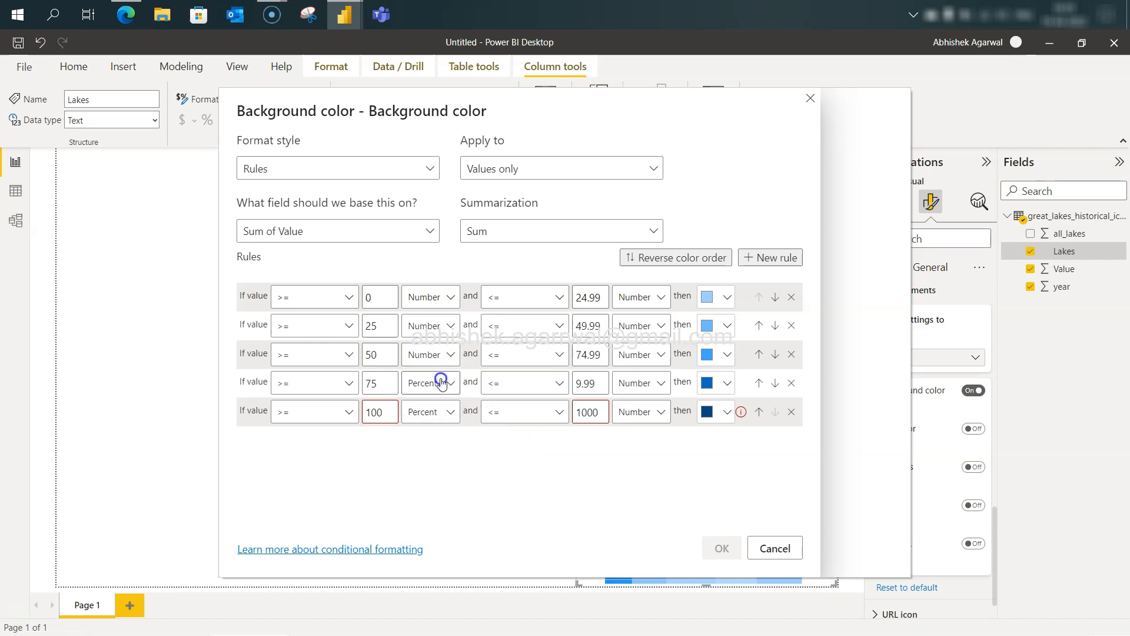
{"action": "left_click", "coordinate": [441, 385]}
{"action": "left_click", "coordinate": [438, 409]}
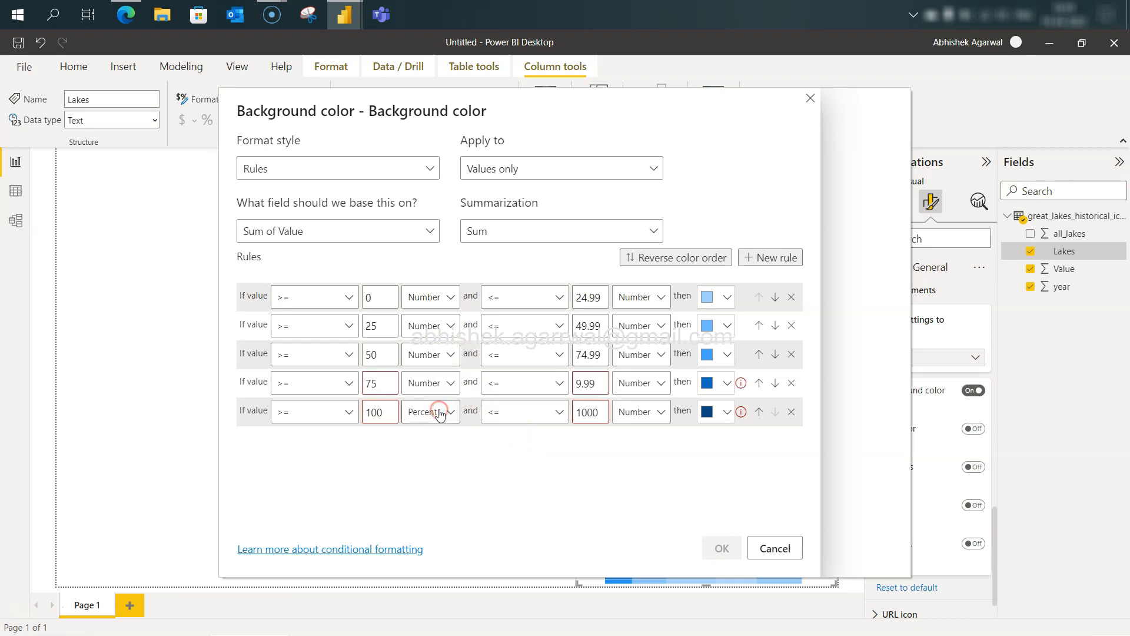
{"action": "left_click", "coordinate": [439, 412]}
{"action": "left_click", "coordinate": [431, 437]}
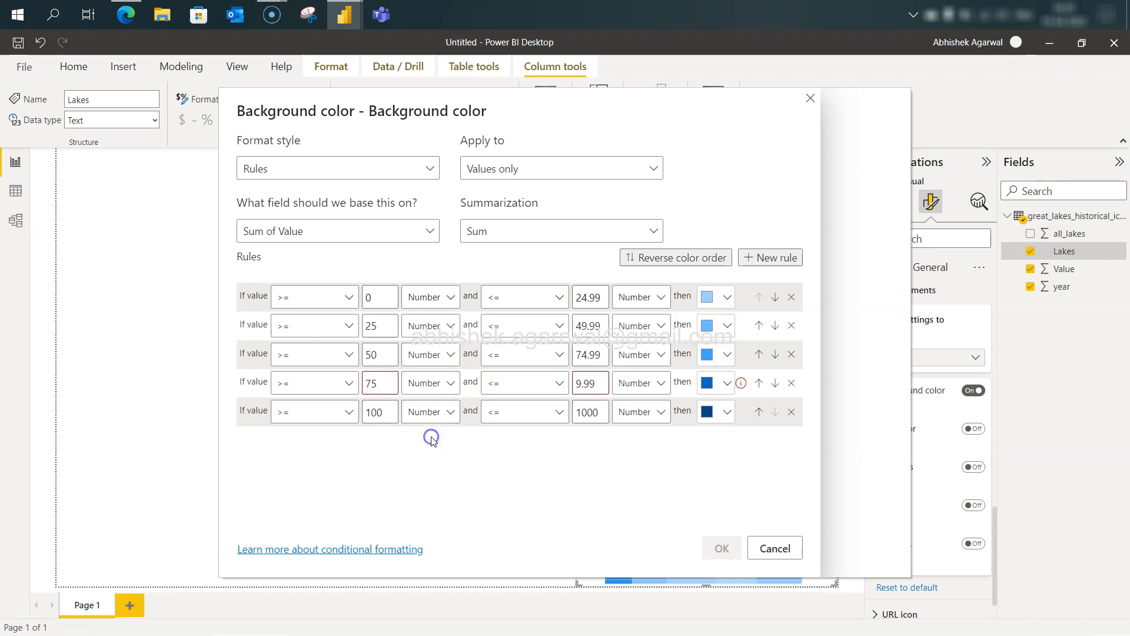
Set the fourth rule's upper limit to 99.99 and apply the background colour rules to the matrix.
{"action": "left_click", "coordinate": [582, 383]}
{"action": "type", "text": "9"}
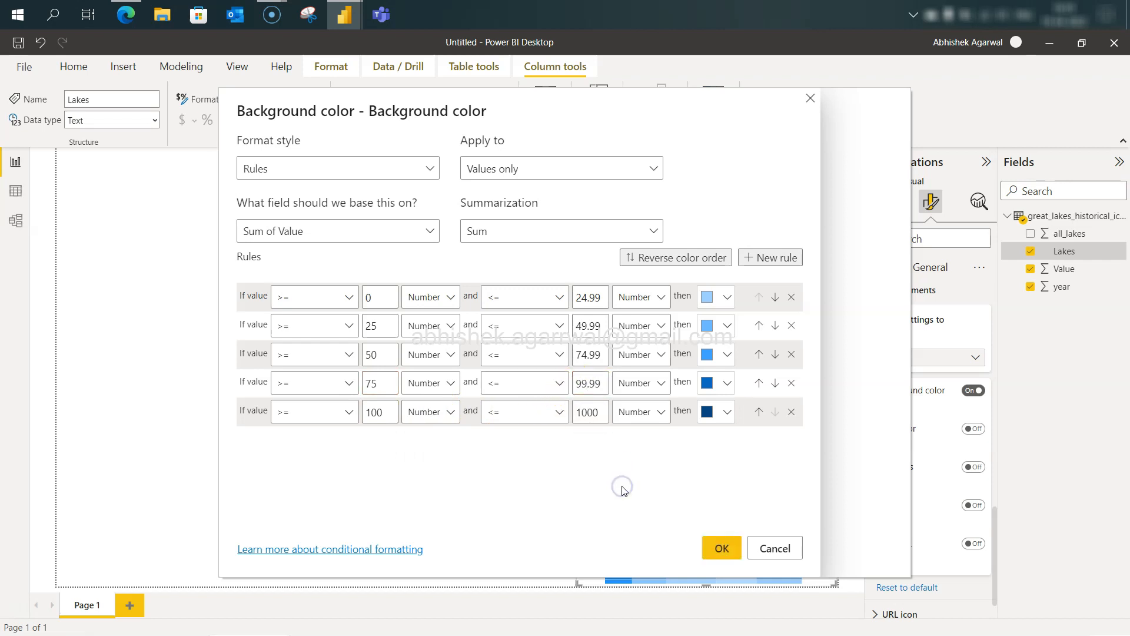
{"action": "left_click", "coordinate": [722, 548]}
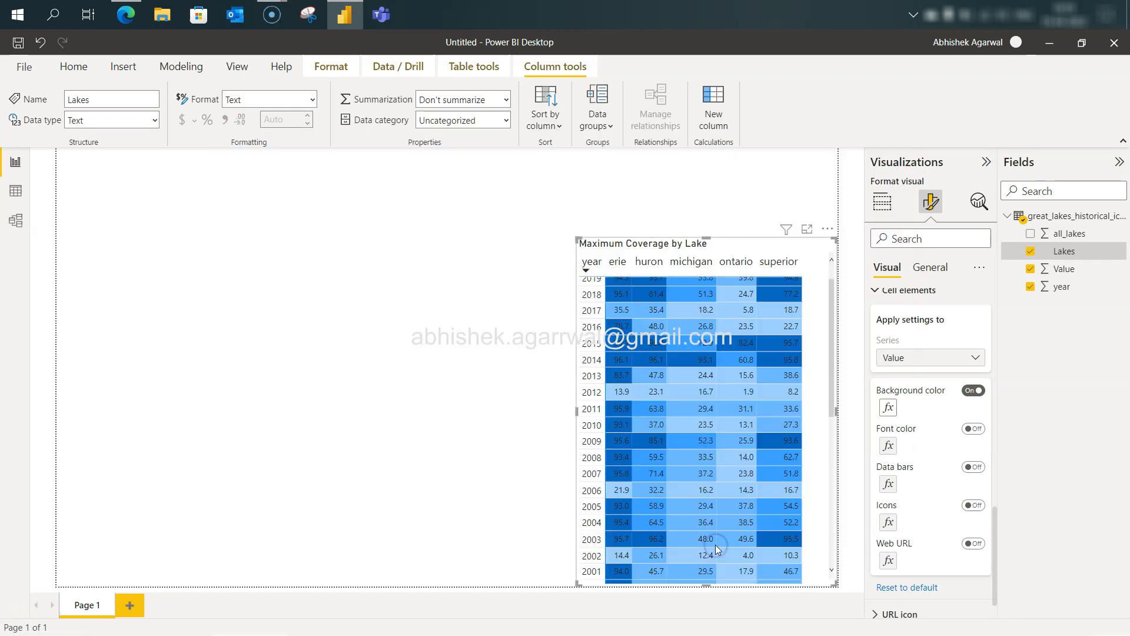
{"action": "scroll", "coordinate": [716, 395], "scroll_direction": "up", "scroll_amount": 1}
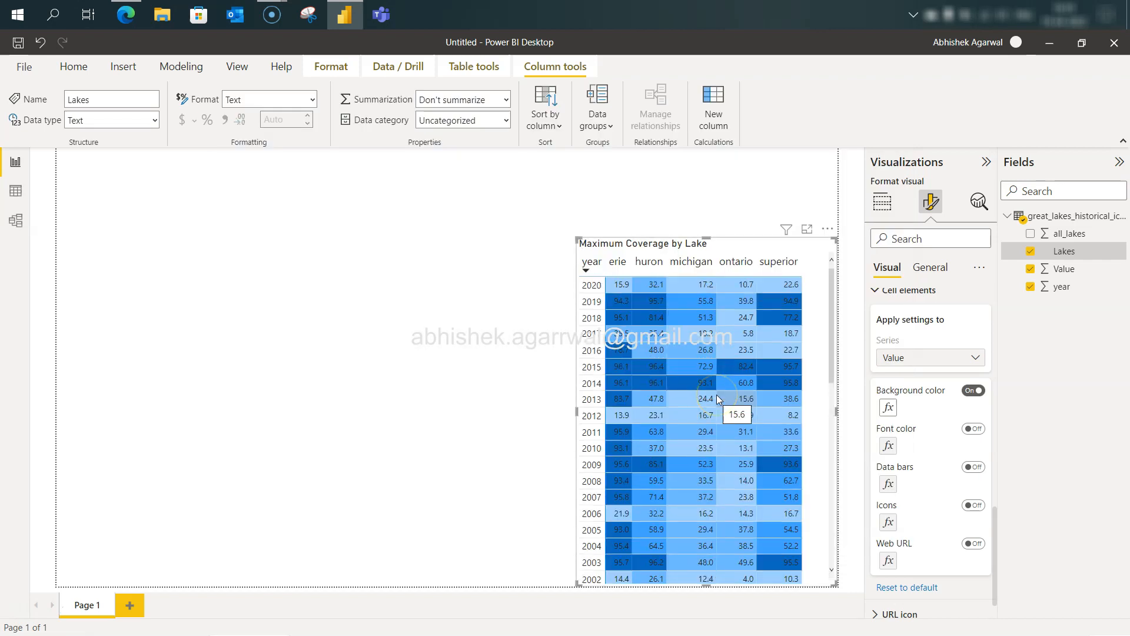
Switch to the Workout Wednesday challenge page in Edge and compare its Background Color and Font Color requirements with the matrix.
{"action": "key", "text": "alt+Tab"}
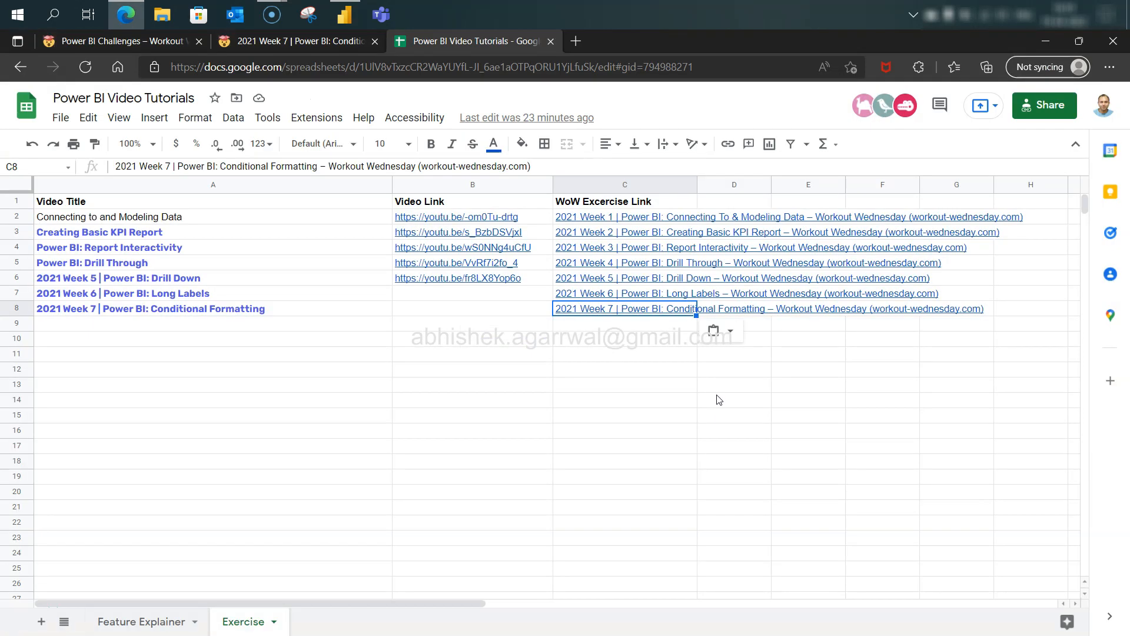
{"action": "key", "text": "alt+Tab"}
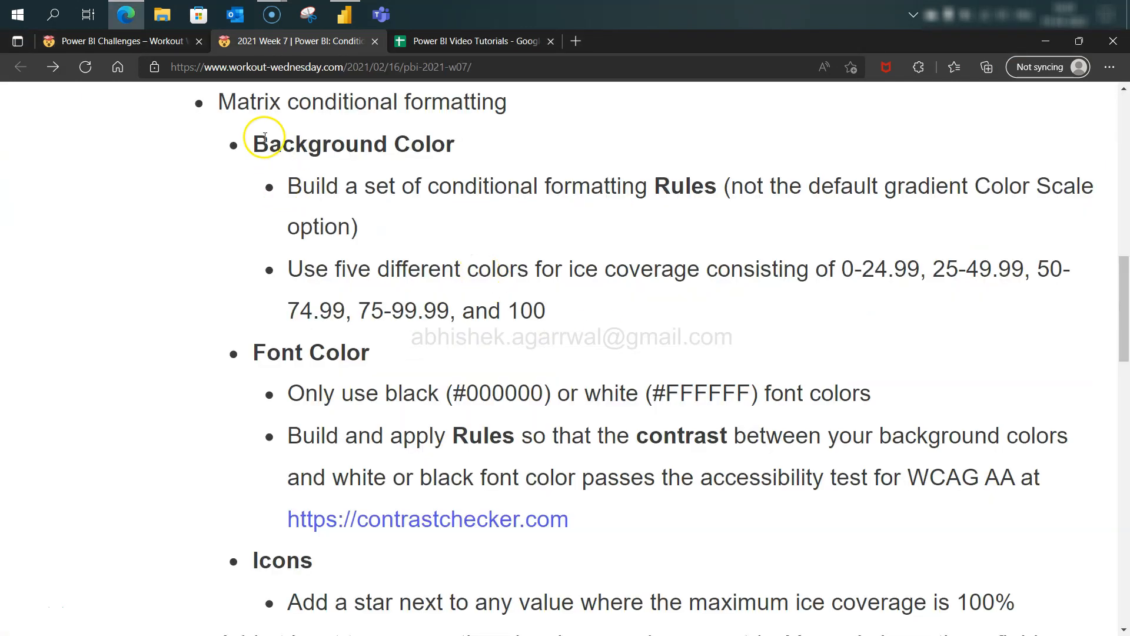
{"action": "left_click_drag", "start_coordinate": [255, 142], "coordinate": [560, 305]}
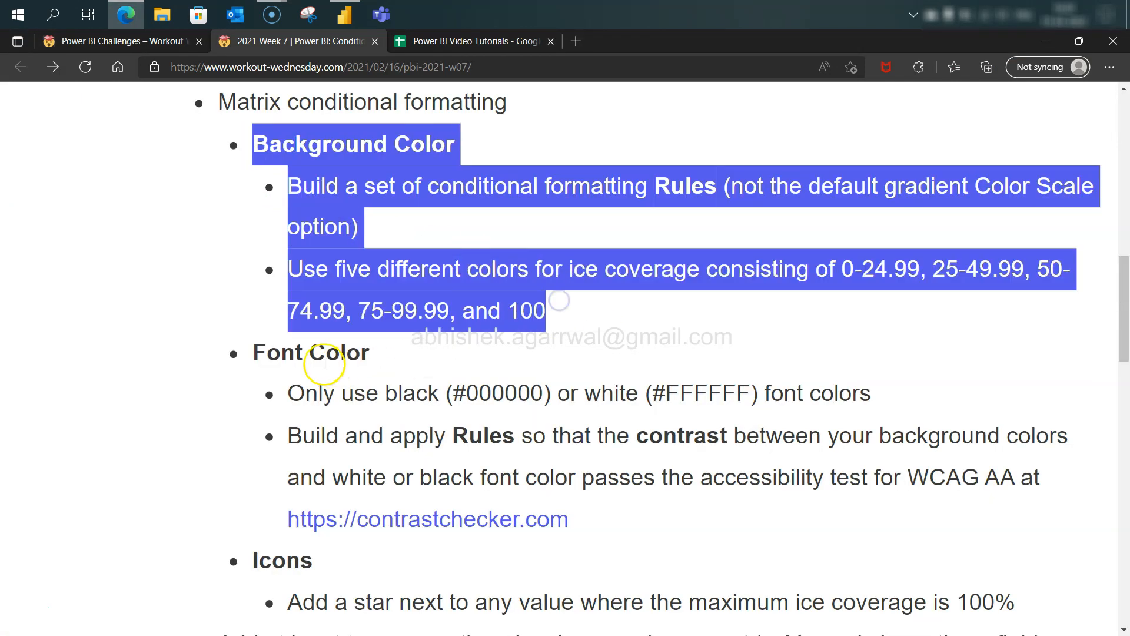
{"action": "left_click", "coordinate": [595, 277]}
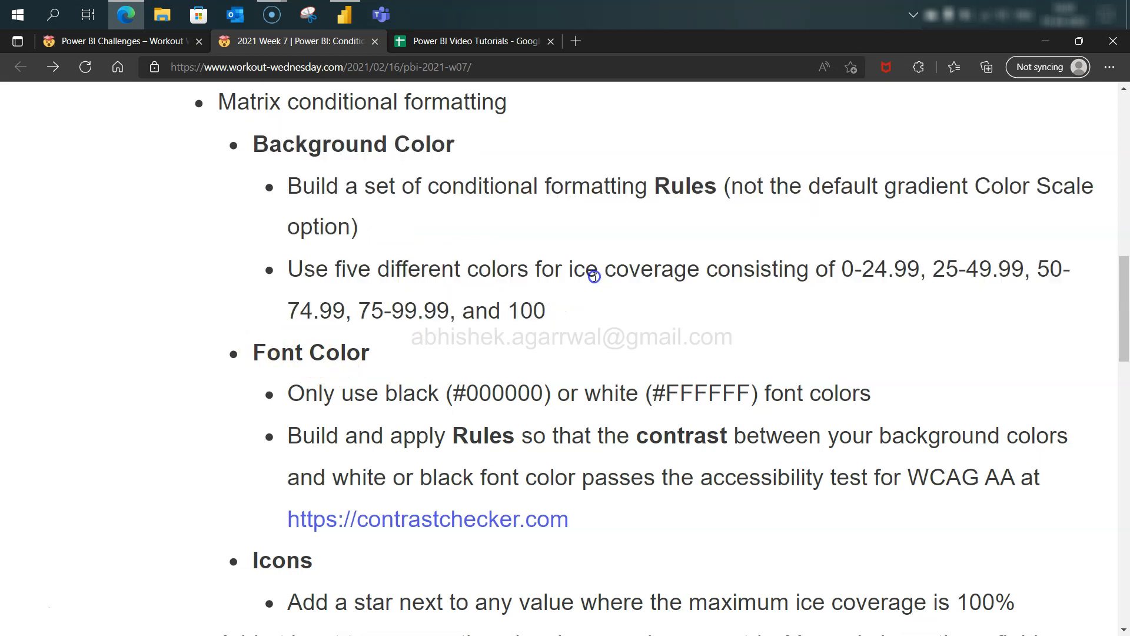
{"action": "key", "text": "alt+Tab"}
{"action": "key", "text": "alt+Tab"}
{"action": "key", "text": "alt+Tab"}
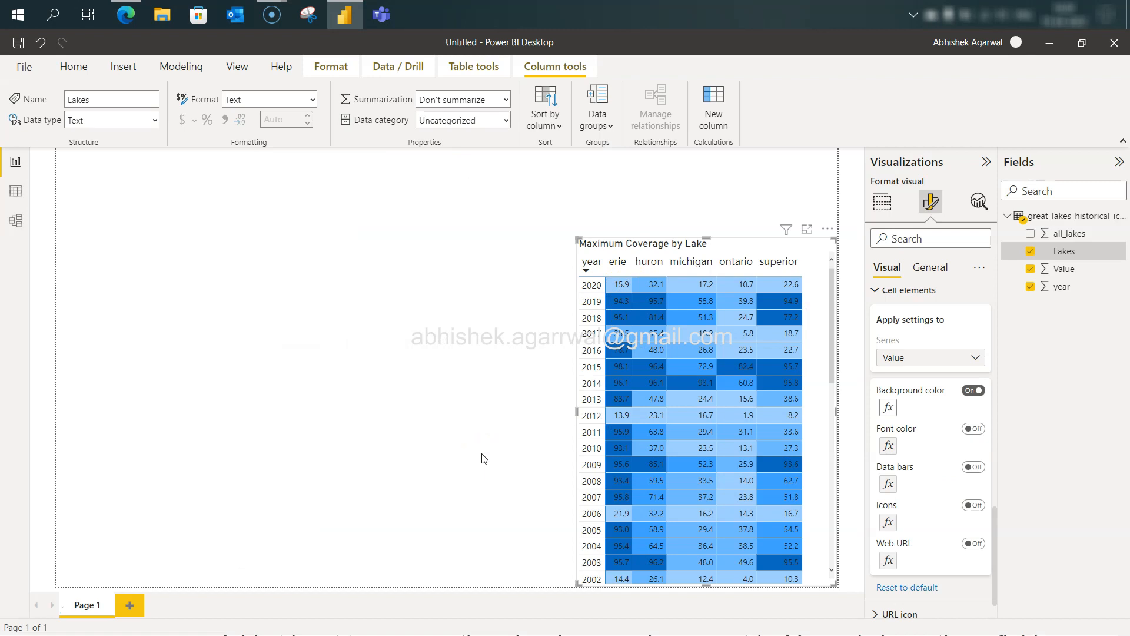
{"action": "key", "text": "alt+Tab"}
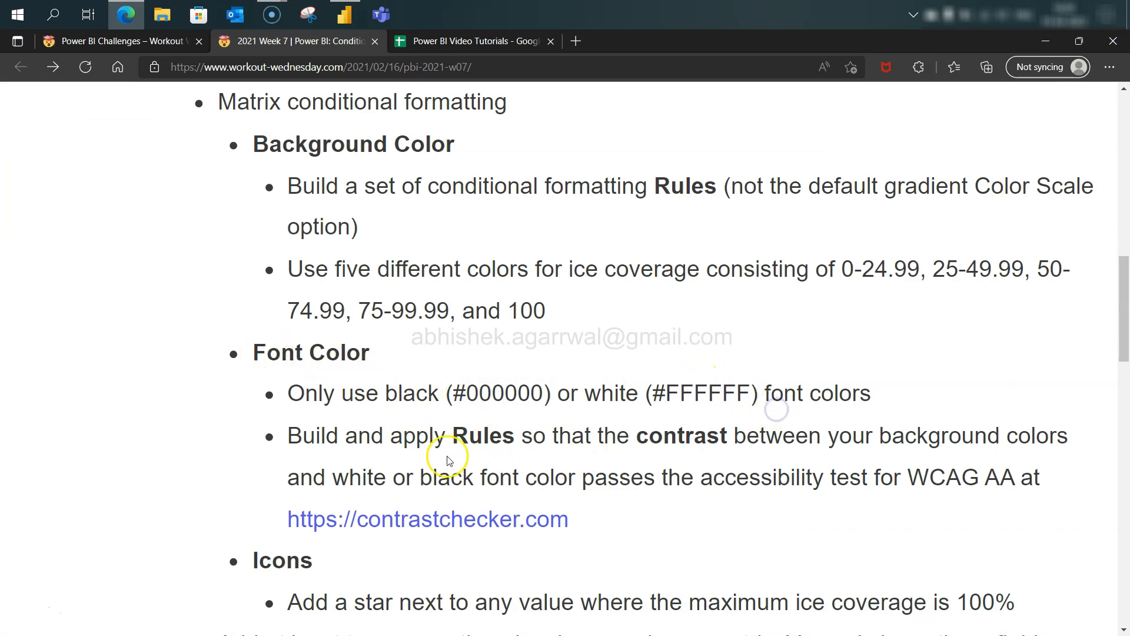
{"action": "left_click_drag", "start_coordinate": [379, 436], "coordinate": [656, 424]}
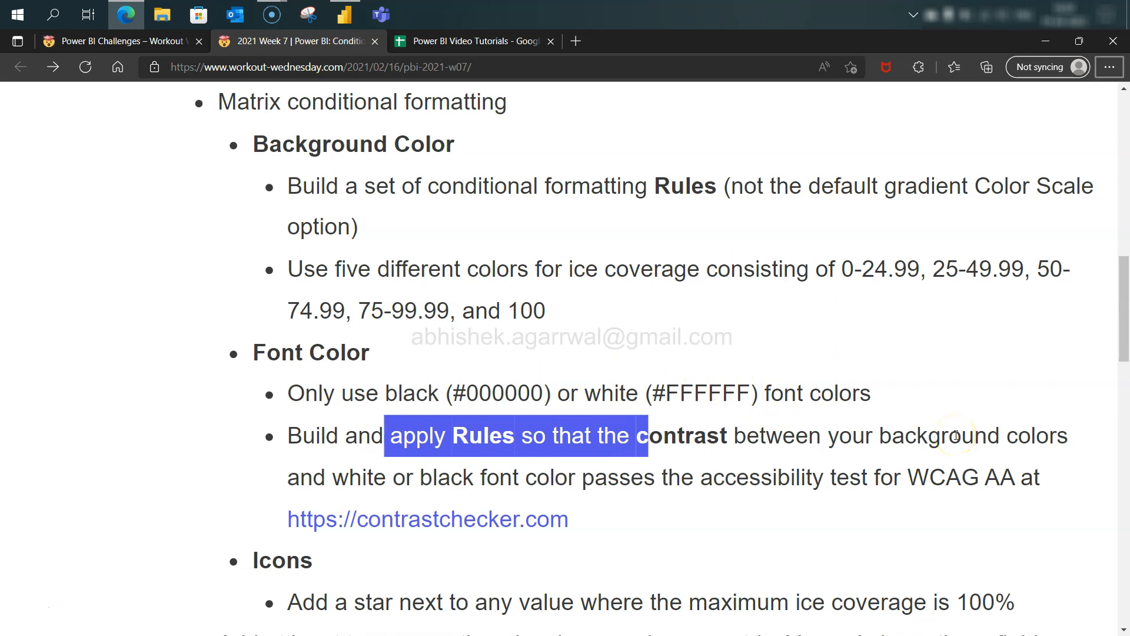
Return to Power BI, turn on Font color for the matrix values and open its conditional formatting settings.
{"action": "key", "text": "alt+Tab"}
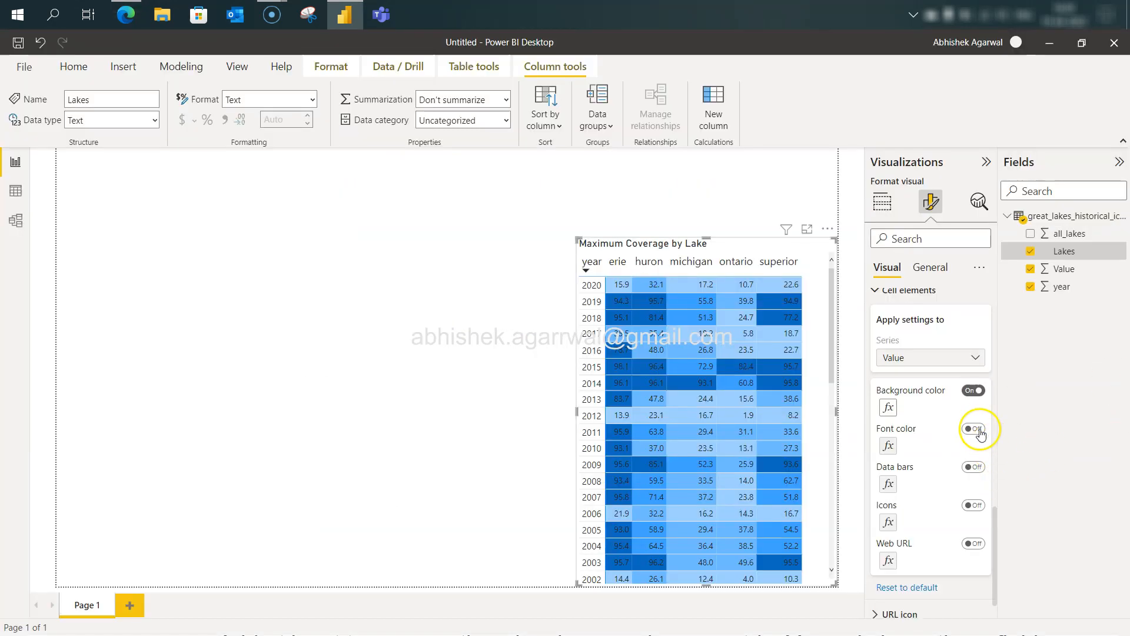
{"action": "left_click", "coordinate": [975, 428]}
{"action": "left_click", "coordinate": [889, 448]}
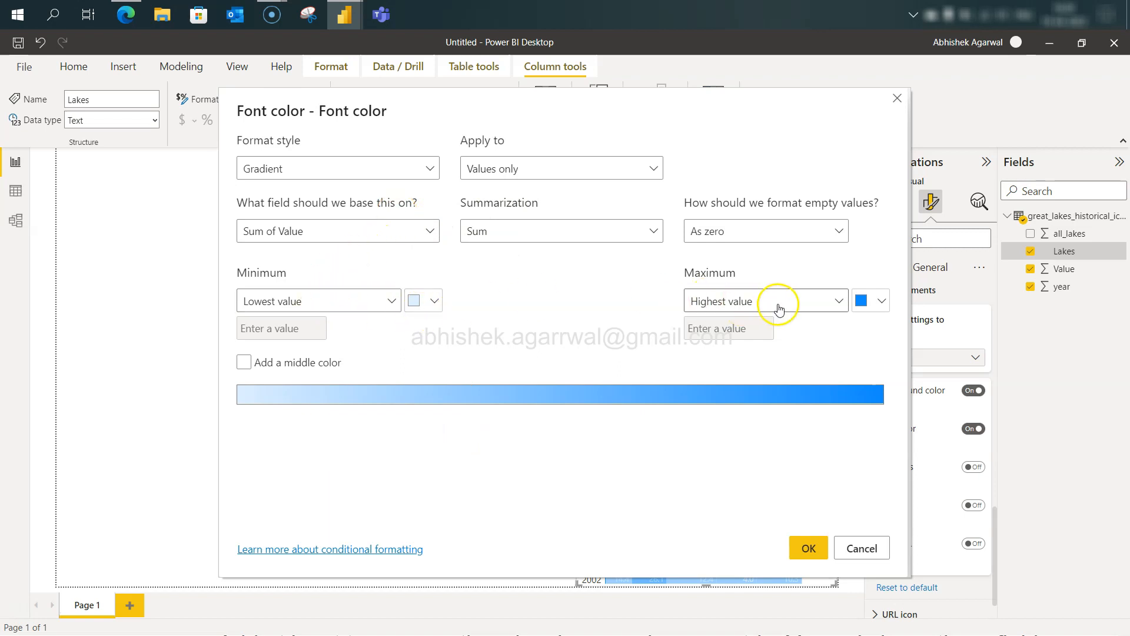
Apply a font colour gradient from black for the lowest value to white for the highest value, and inspect the matrix.
{"action": "left_click", "coordinate": [429, 300]}
{"action": "left_click", "coordinate": [444, 325]}
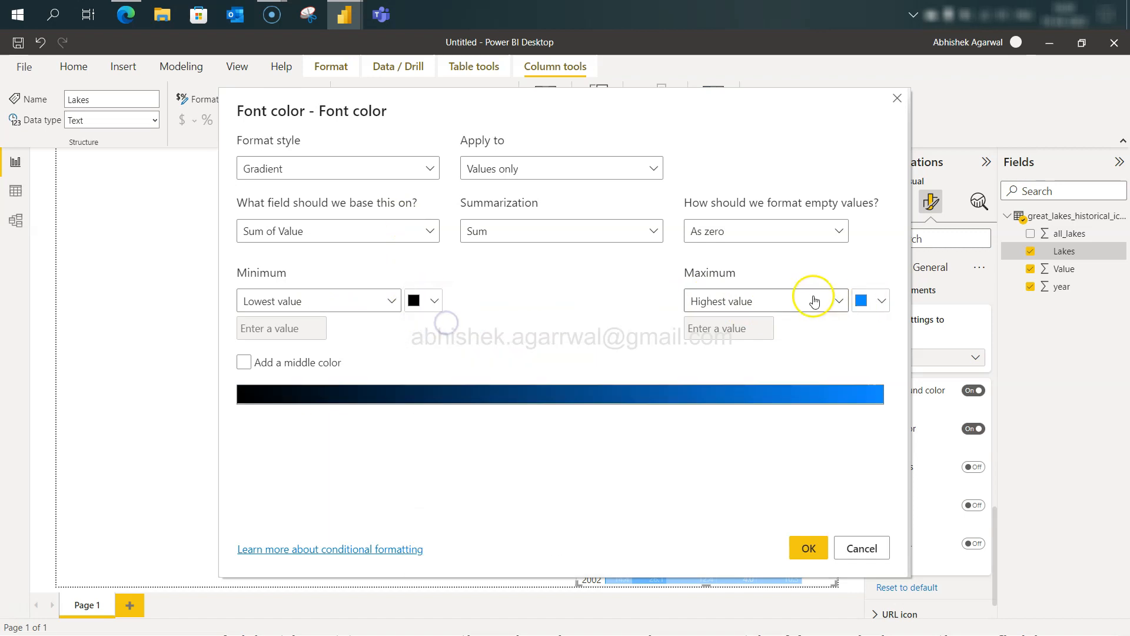
{"action": "left_click", "coordinate": [875, 300]}
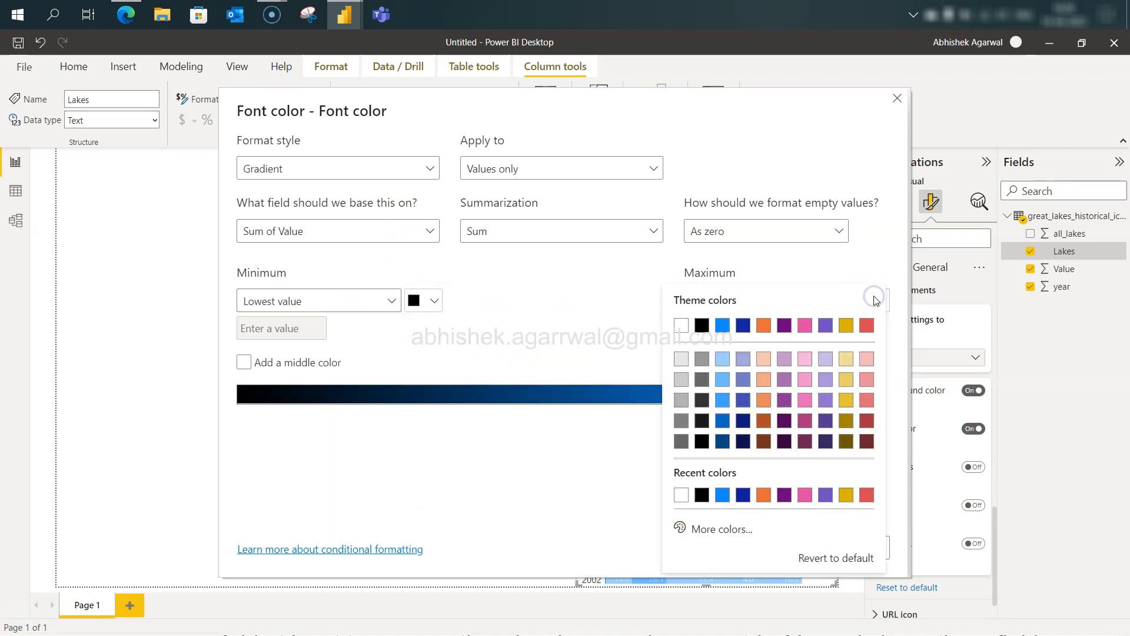
{"action": "left_click", "coordinate": [682, 324]}
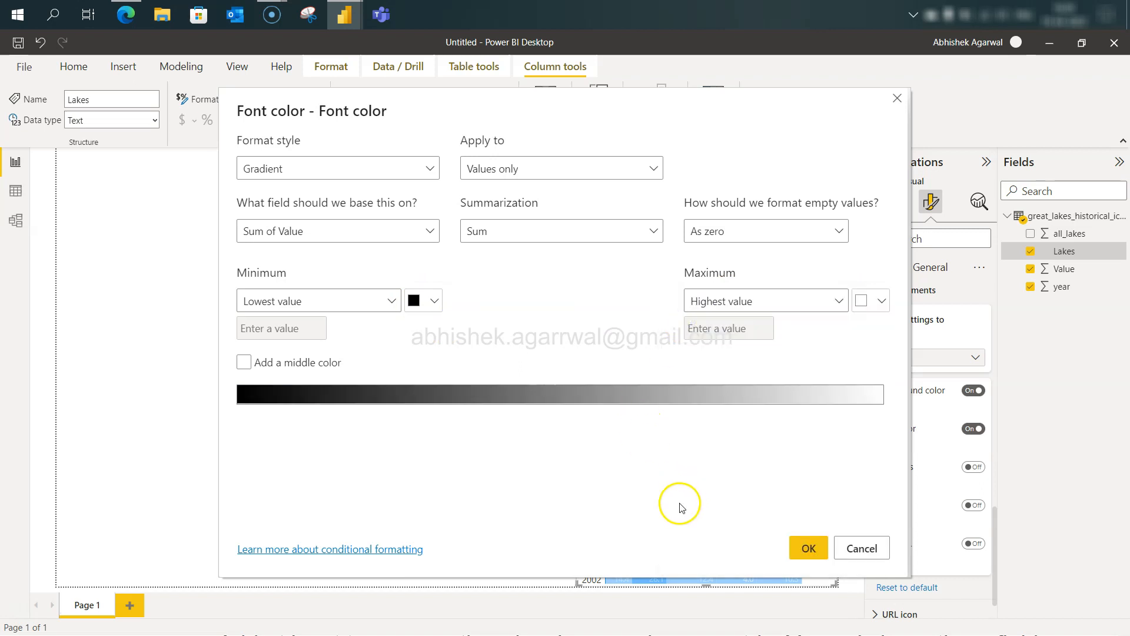
{"action": "left_click", "coordinate": [805, 547]}
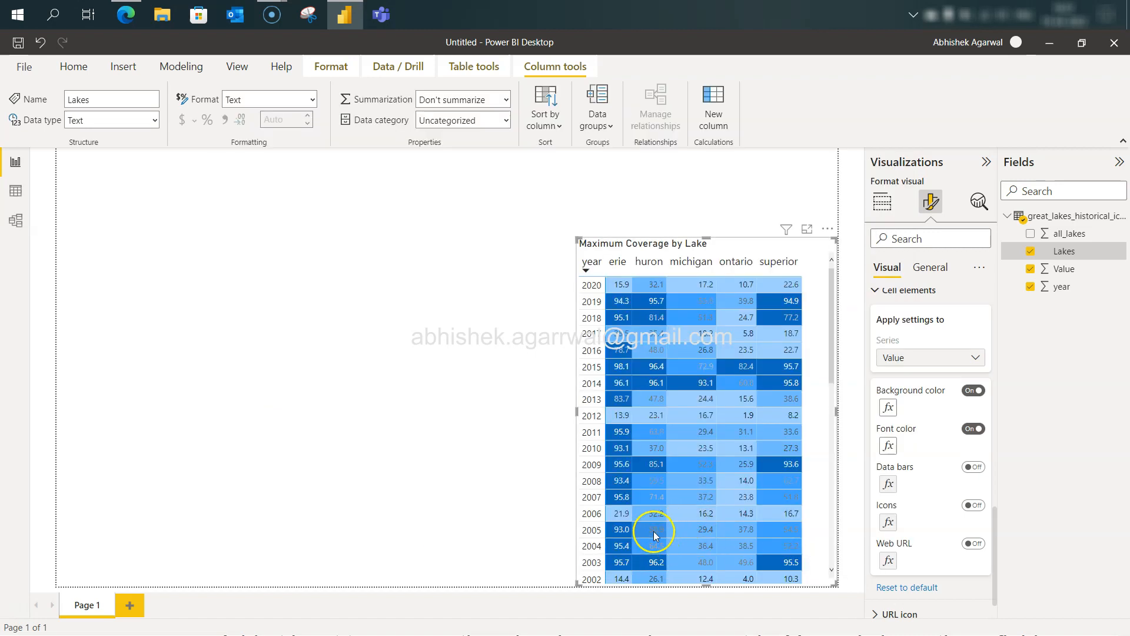
{"action": "mouse_move", "coordinate": [655, 402]}
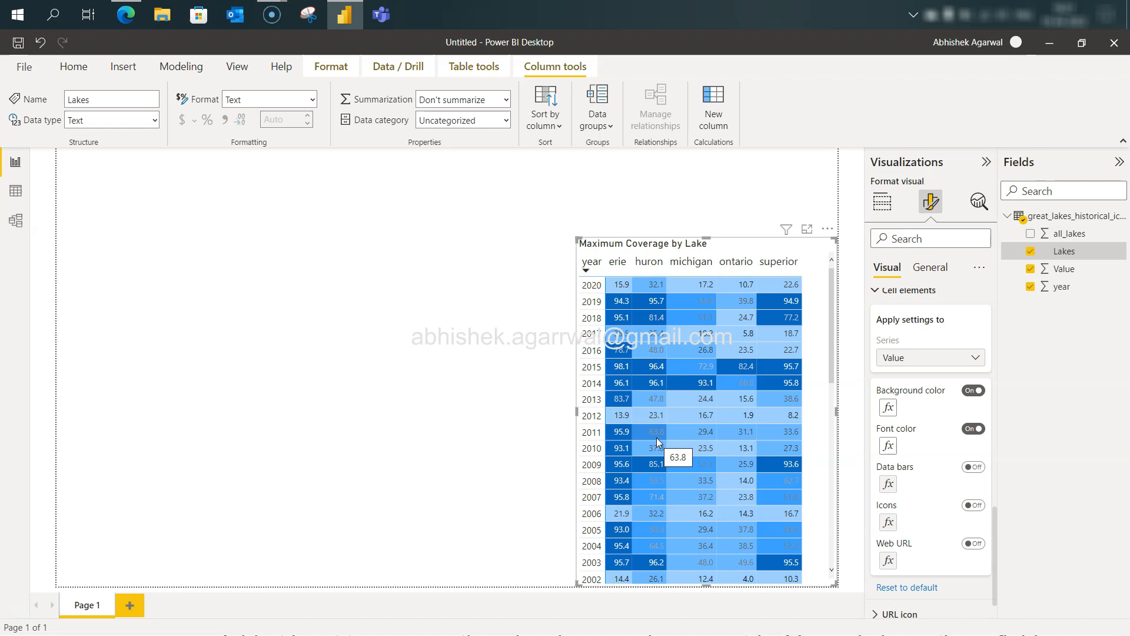
Change the font colour format style to Rules and set the first rule's lower-bound unit to Number.
{"action": "left_click", "coordinate": [889, 446]}
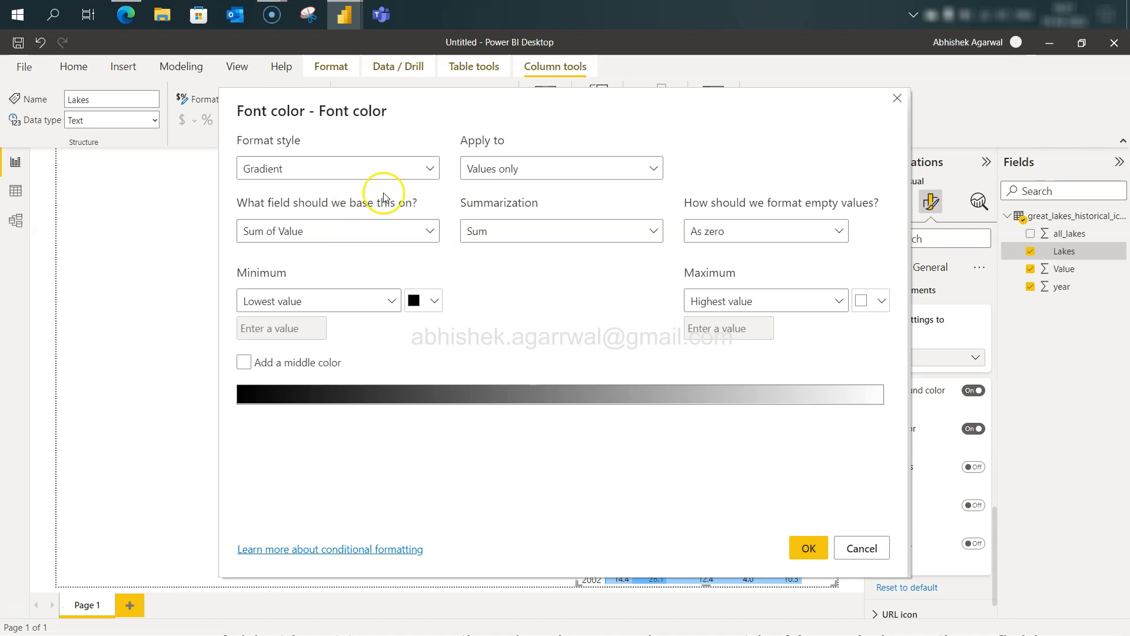
{"action": "left_click", "coordinate": [396, 169]}
{"action": "left_click", "coordinate": [370, 214]}
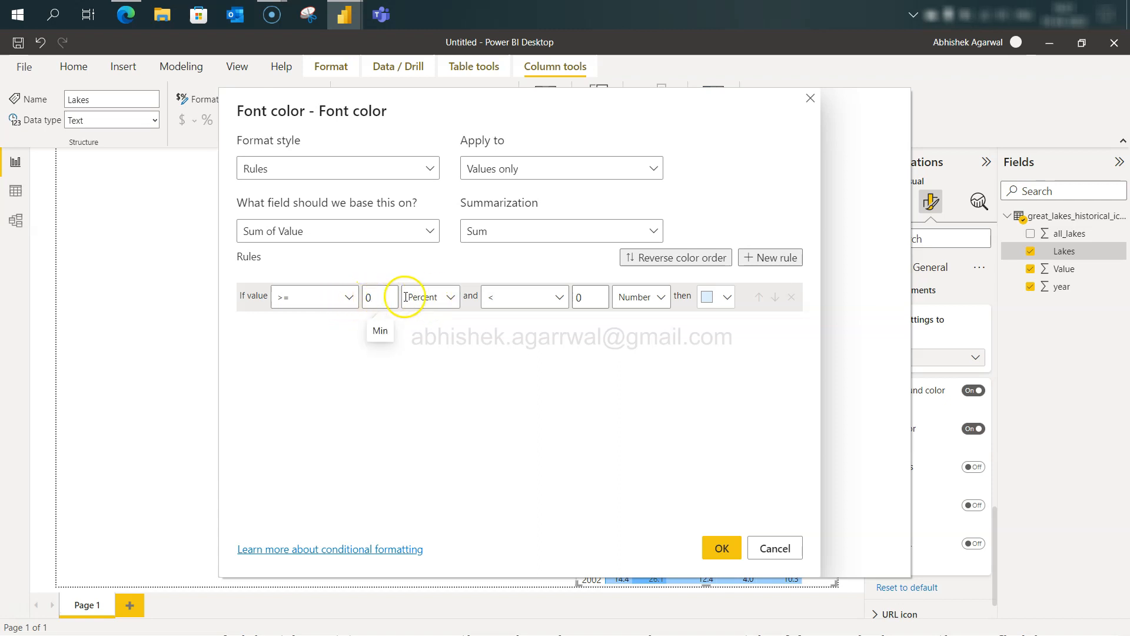
{"action": "left_click", "coordinate": [449, 297]}
{"action": "left_click", "coordinate": [445, 322]}
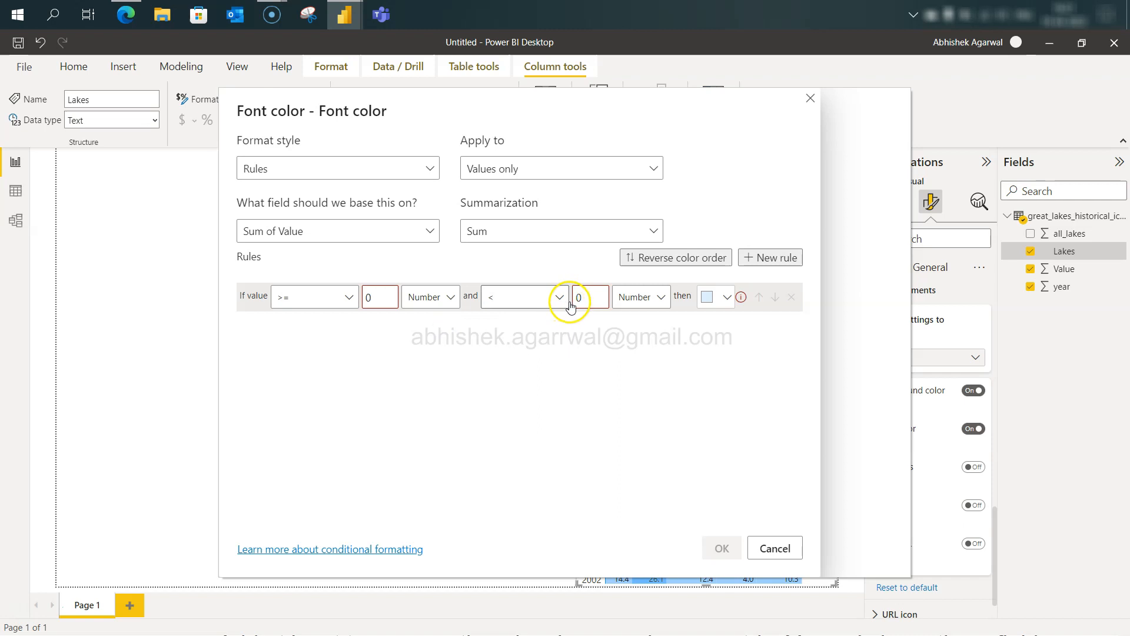
Set the first font colour rule's upper limit to 75 and its colour to black.
{"action": "left_click", "coordinate": [540, 298]}
{"action": "left_click", "coordinate": [540, 298]}
{"action": "left_click", "coordinate": [590, 299]}
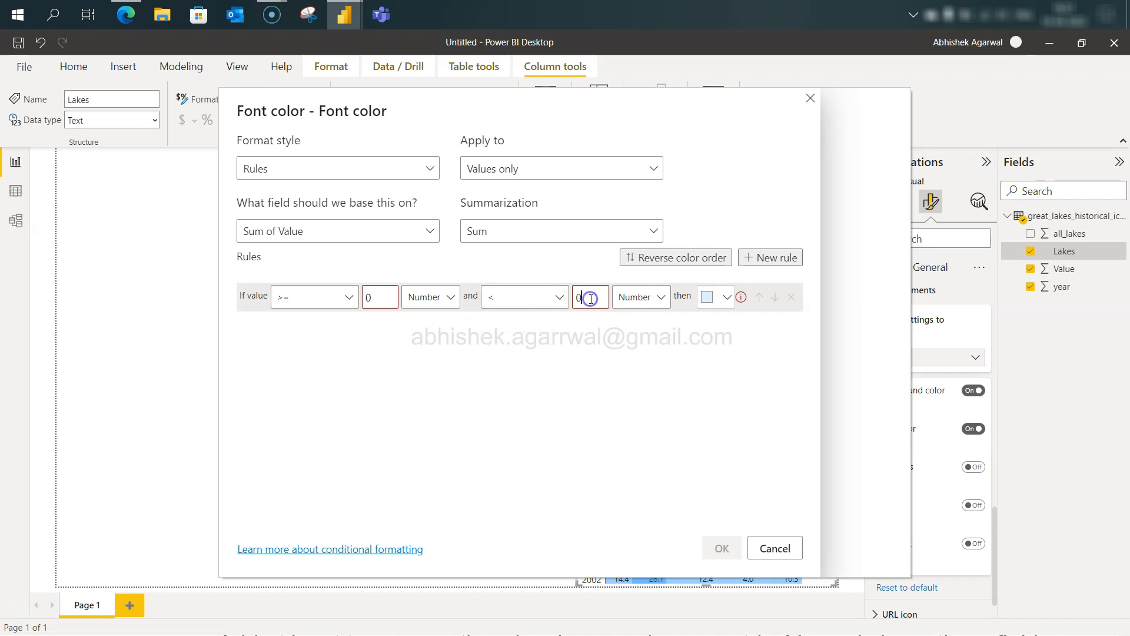
{"action": "key", "text": "BackSpace"}
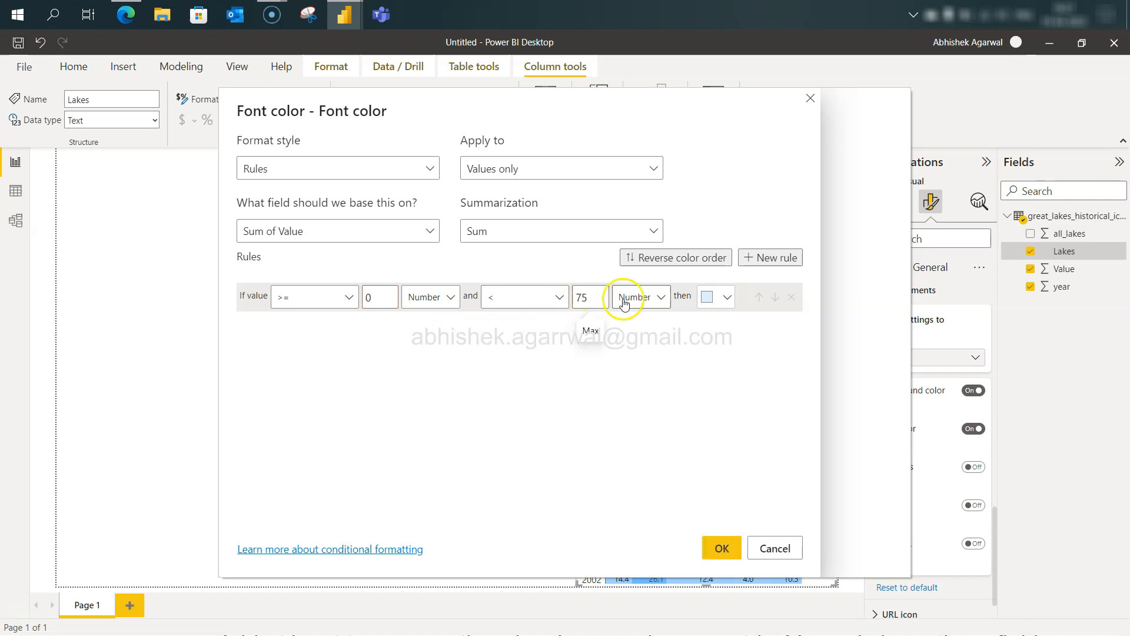
{"action": "left_click", "coordinate": [715, 297]}
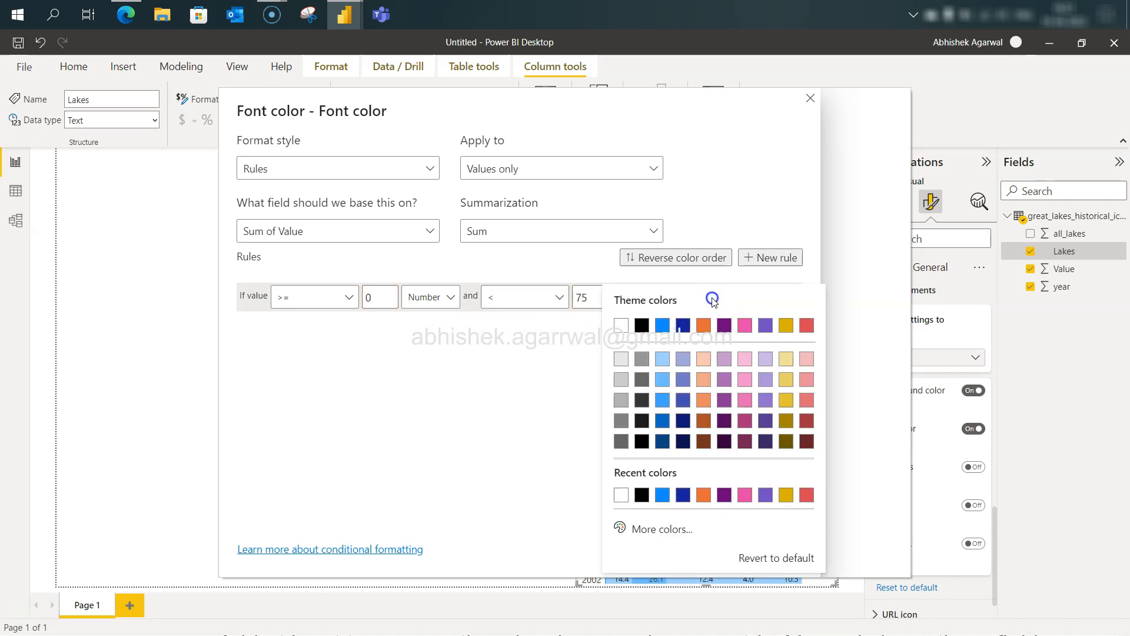
{"action": "left_click", "coordinate": [641, 325]}
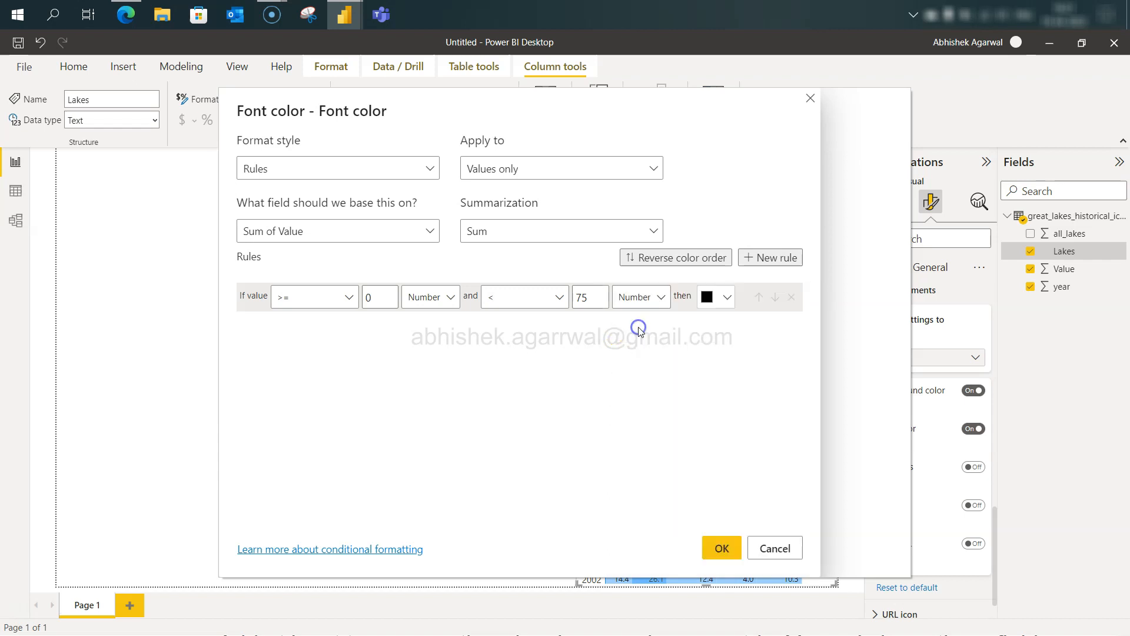
Add a second font colour rule for values >= 75 and <= 100.
{"action": "left_click", "coordinate": [763, 260]}
{"action": "left_click", "coordinate": [380, 325]}
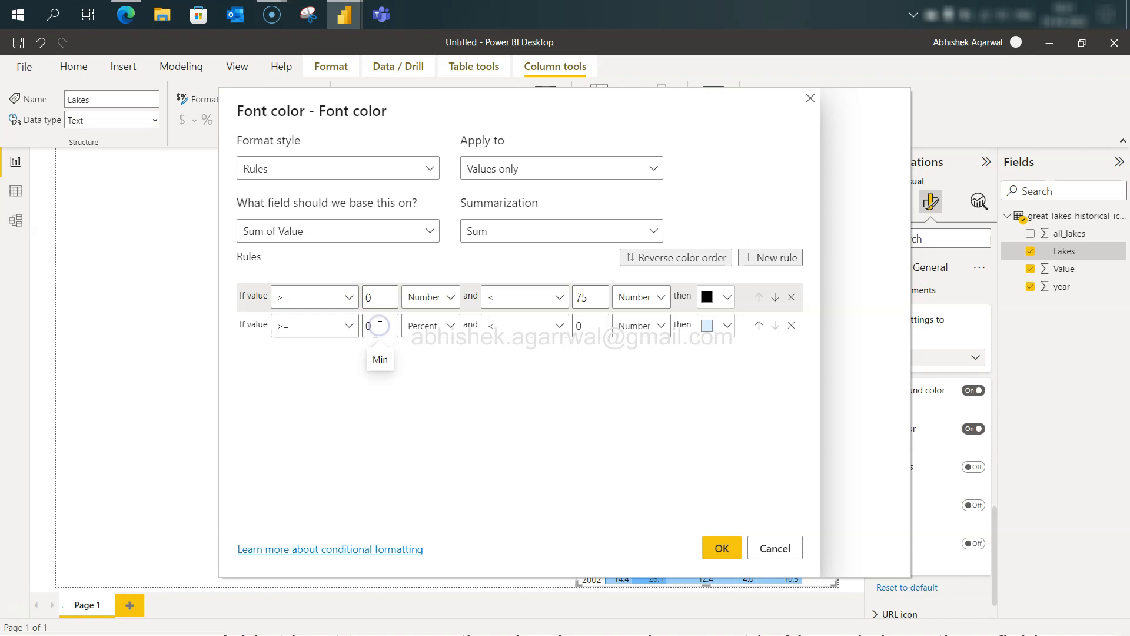
{"action": "key", "text": "BackSpace"}
{"action": "type", "text": "75"}
{"action": "left_click", "coordinate": [560, 326]}
{"action": "left_click", "coordinate": [551, 373]}
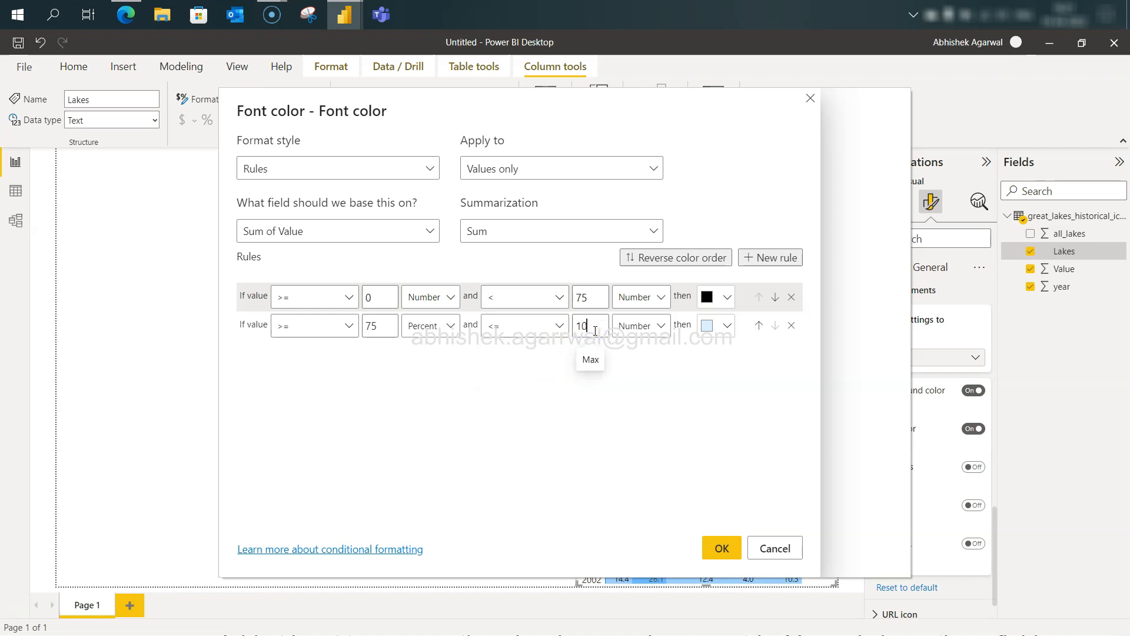
Set the second rule's font colour to white and apply the font colour rules to the matrix.
{"action": "left_click", "coordinate": [725, 326]}
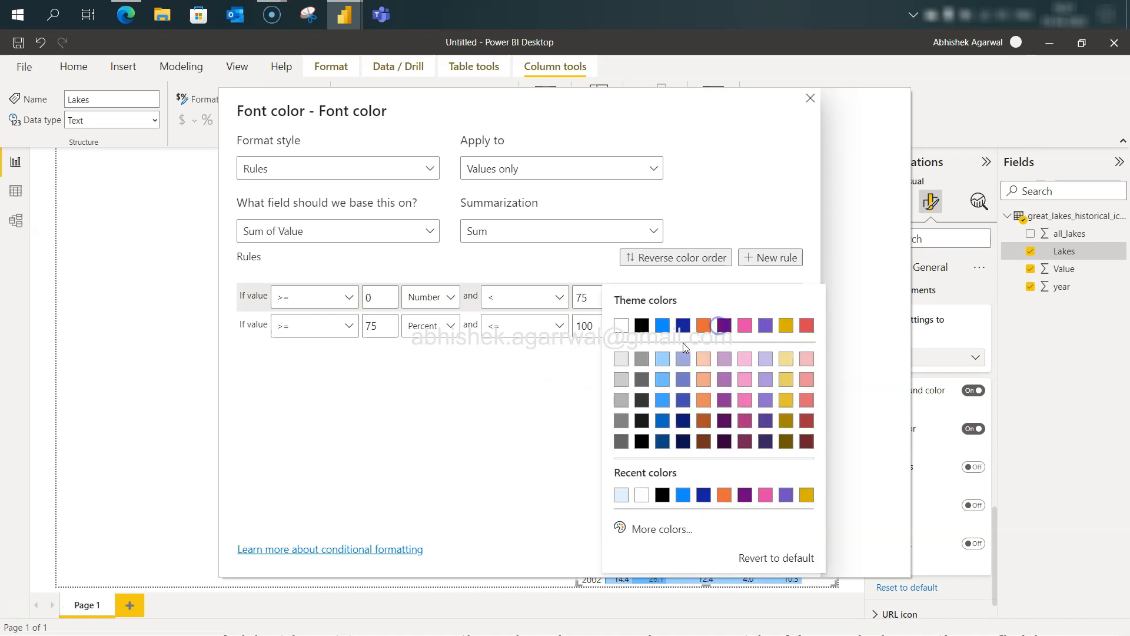
{"action": "left_click", "coordinate": [631, 334]}
{"action": "left_click", "coordinate": [721, 547]}
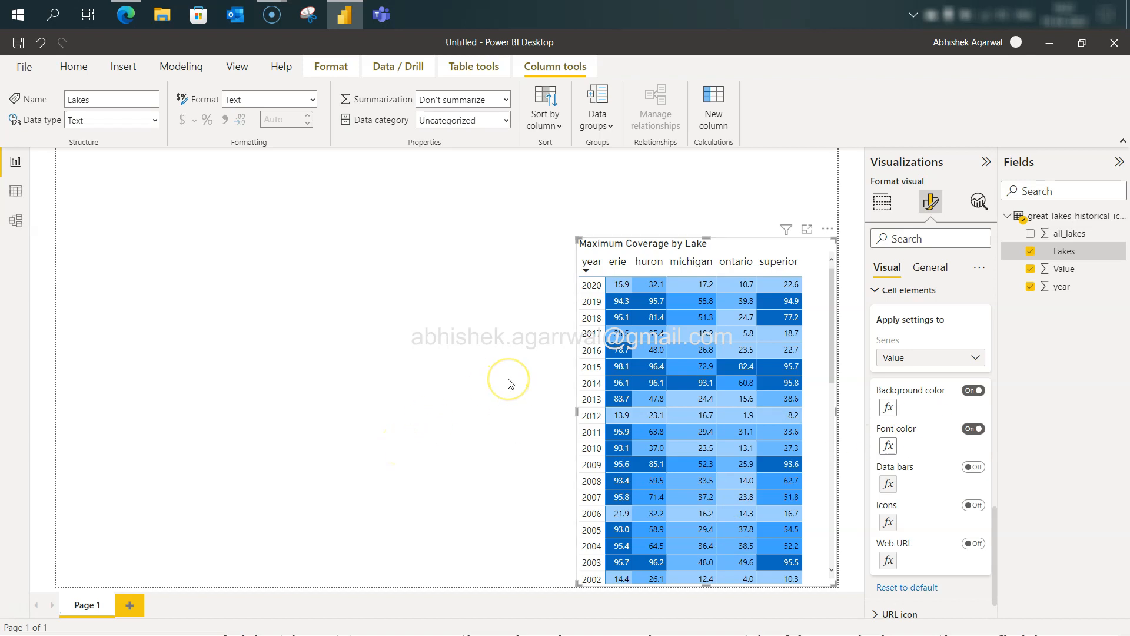
Read the Icons requirement on the Workout Wednesday page in Edge and return to the Power BI matrix.
{"action": "key", "text": "alt+Tab"}
{"action": "left_click_drag", "start_coordinate": [543, 378], "coordinate": [677, 492]}
{"action": "left_click", "coordinate": [677, 494]}
{"action": "scroll", "coordinate": [677, 499], "scroll_direction": "down", "scroll_amount": 1}
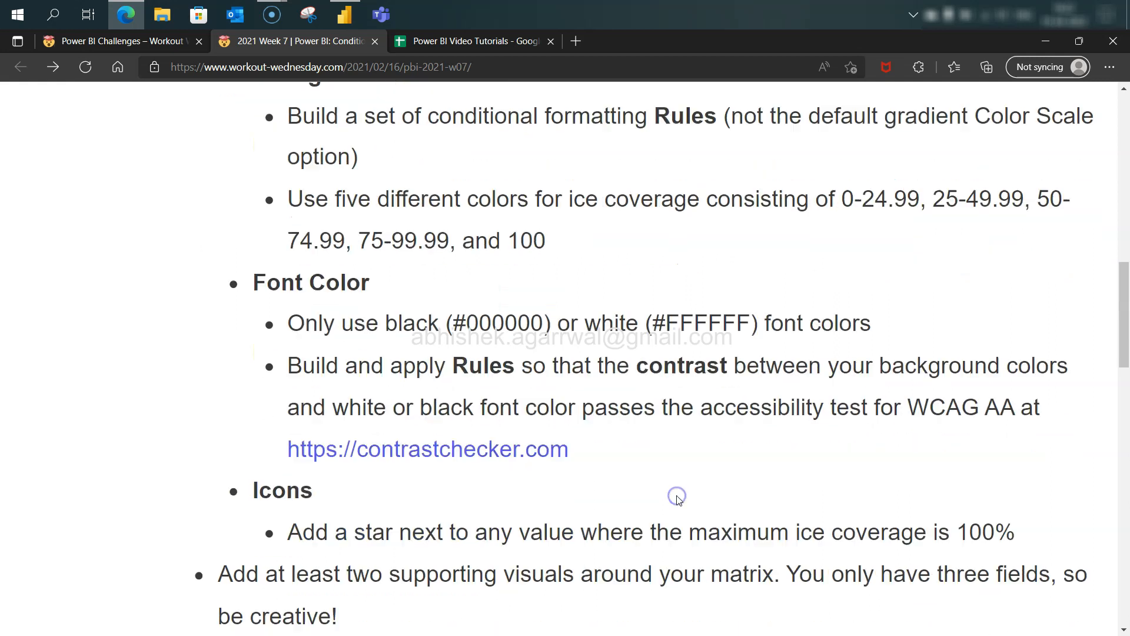
{"action": "scroll", "coordinate": [638, 495], "scroll_direction": "down", "scroll_amount": 2}
{"action": "left_click_drag", "start_coordinate": [391, 420], "coordinate": [912, 415]}
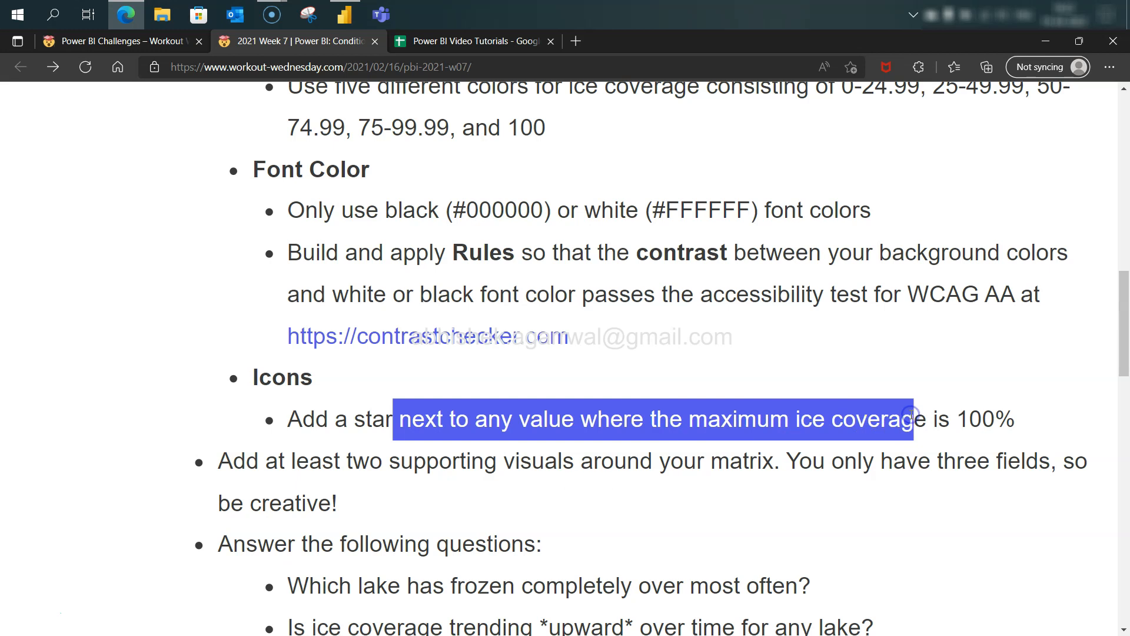
{"action": "key", "text": "alt+Tab"}
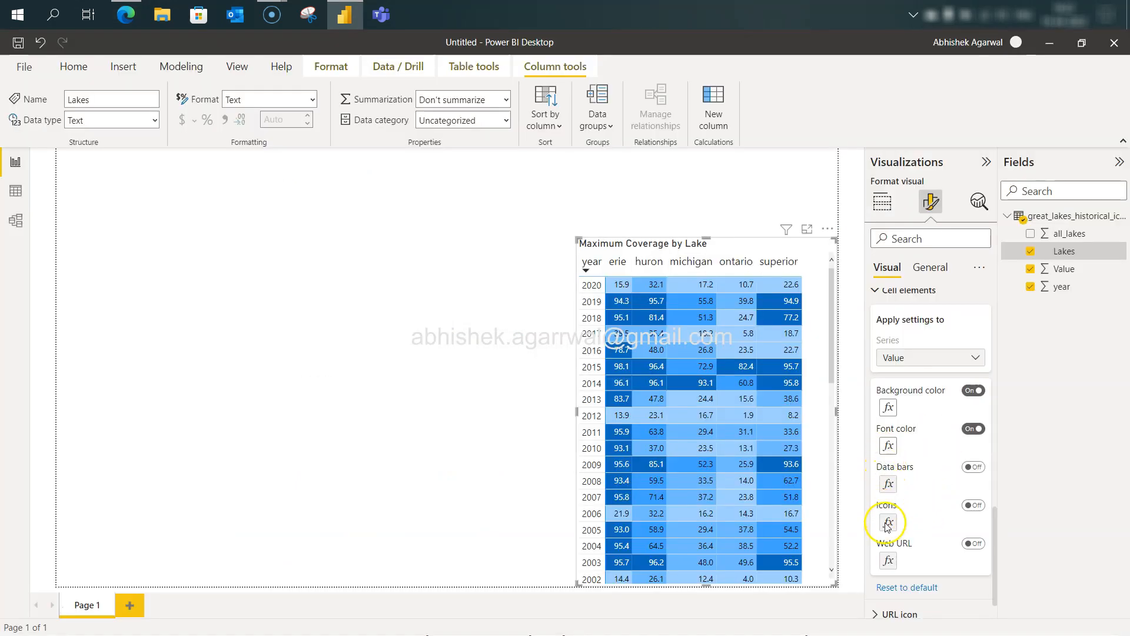
Turn on icons for the matrix values, with the icon layout Right of data and the icon alignment Middle.
{"action": "left_click", "coordinate": [973, 506]}
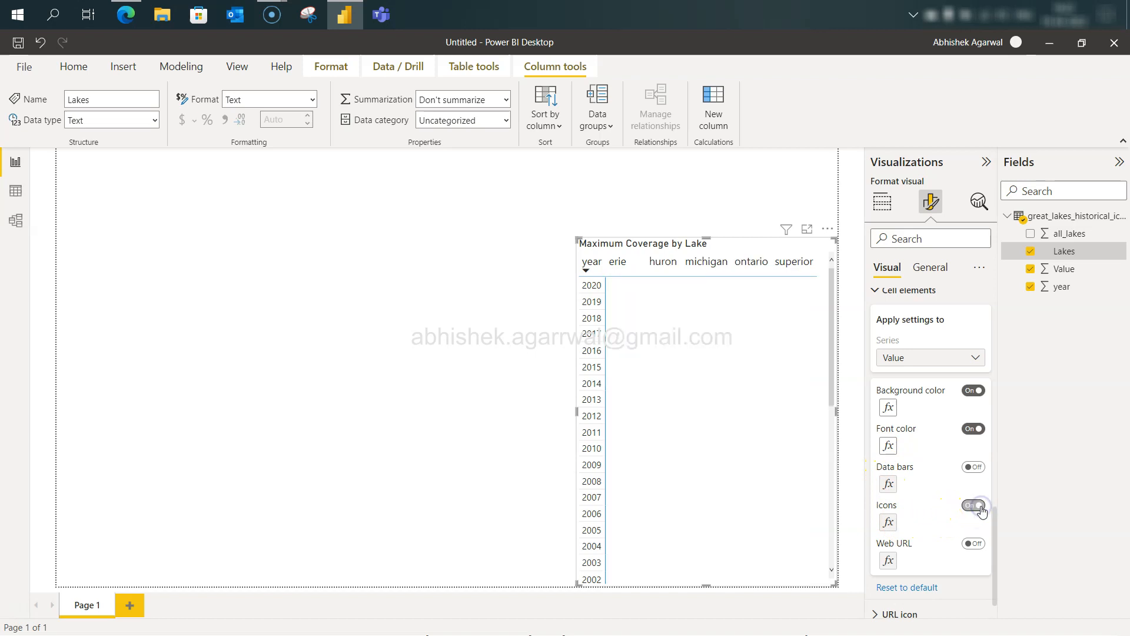
{"action": "left_click", "coordinate": [889, 523]}
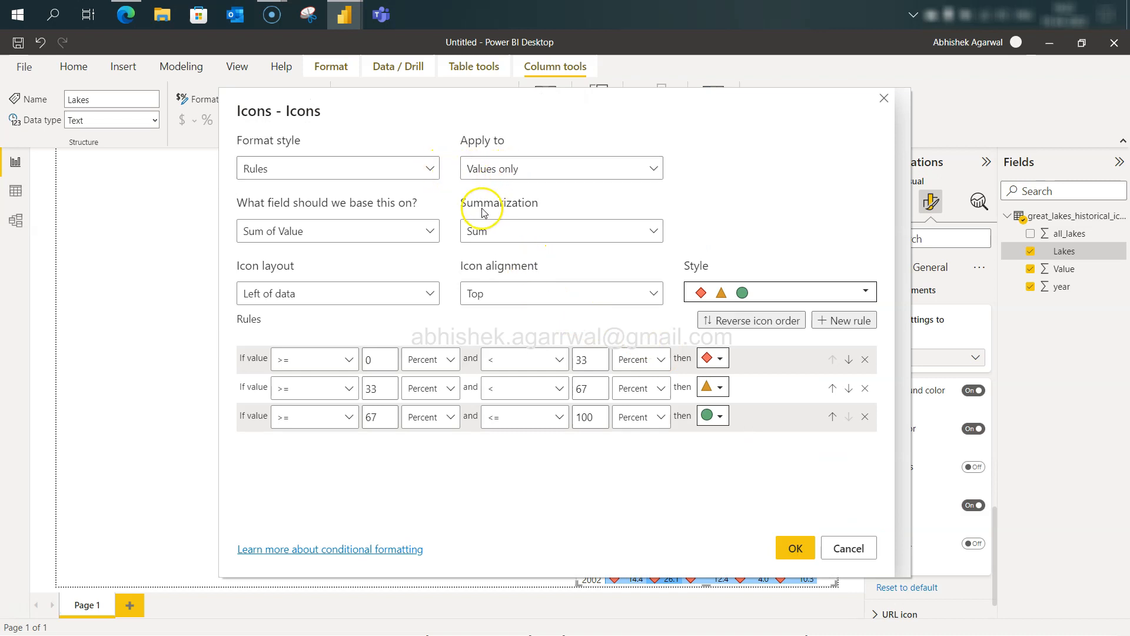
{"action": "left_click", "coordinate": [422, 299]}
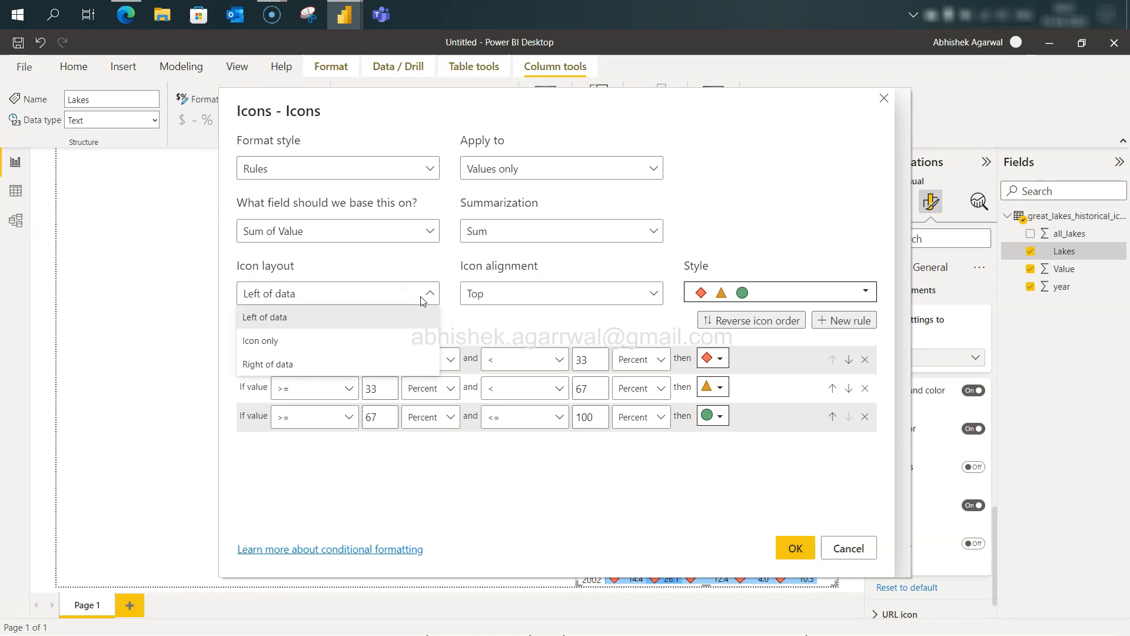
{"action": "left_click", "coordinate": [412, 364]}
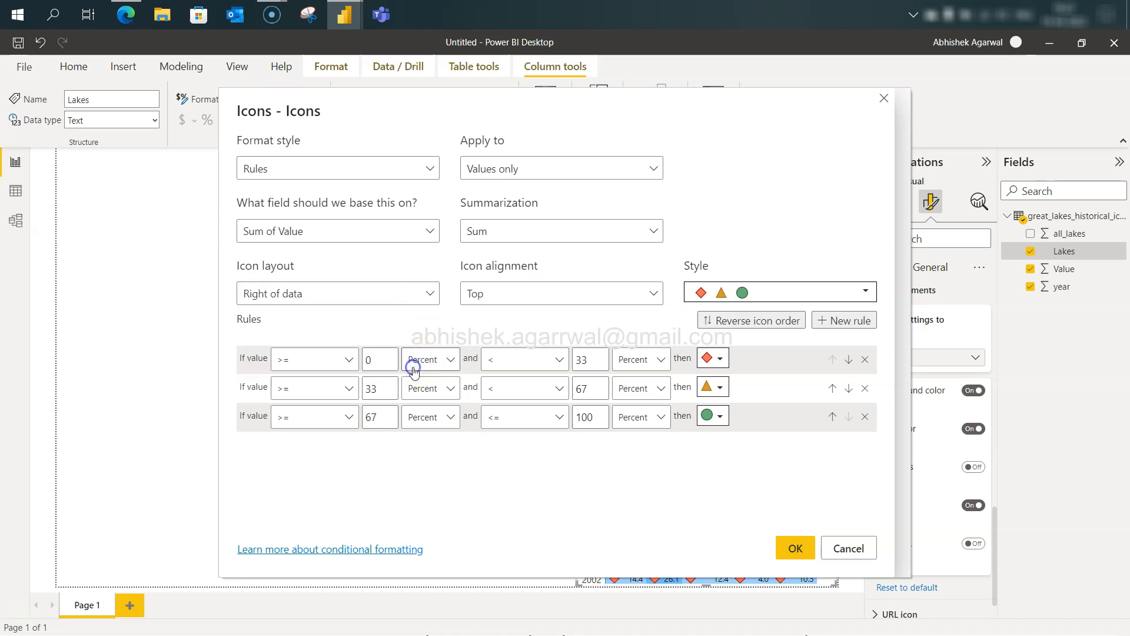
{"action": "left_click", "coordinate": [525, 293]}
{"action": "left_click", "coordinate": [527, 340]}
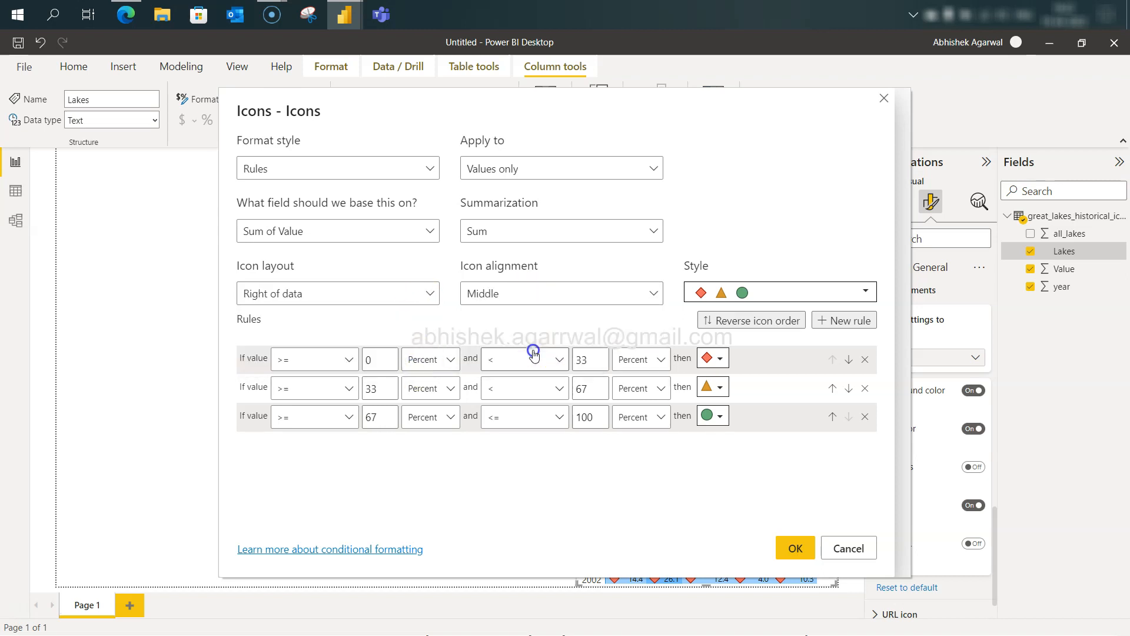
Choose the grey three-star icon style and delete the first two icon rules, keeping only the full-star rule.
{"action": "left_click", "coordinate": [738, 293]}
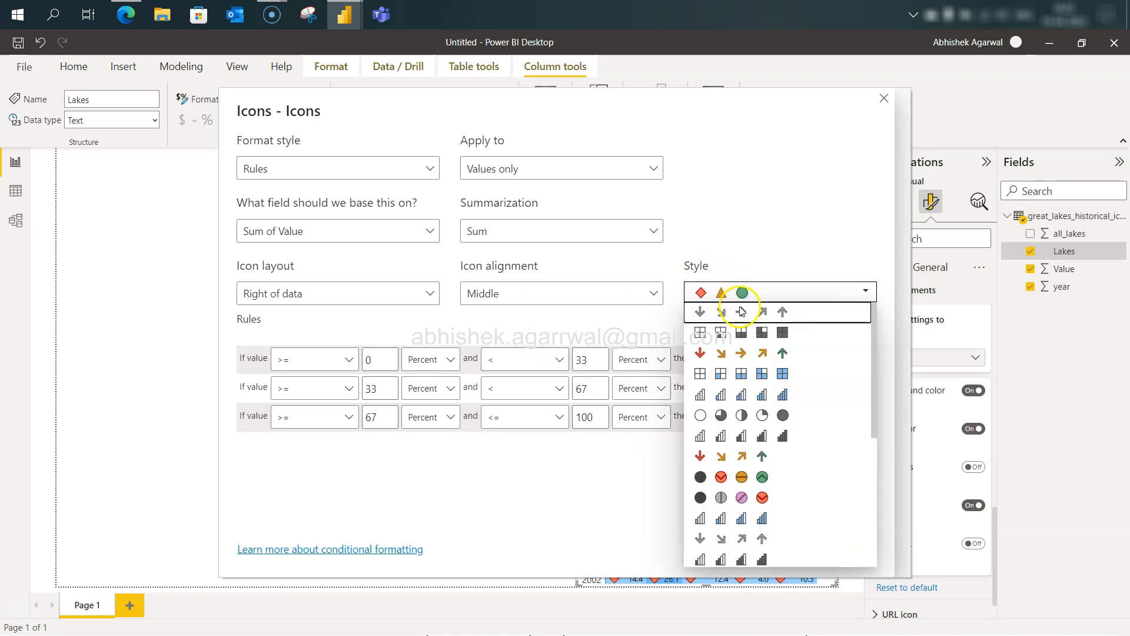
{"action": "scroll", "coordinate": [745, 436], "scroll_direction": "down", "scroll_amount": 3}
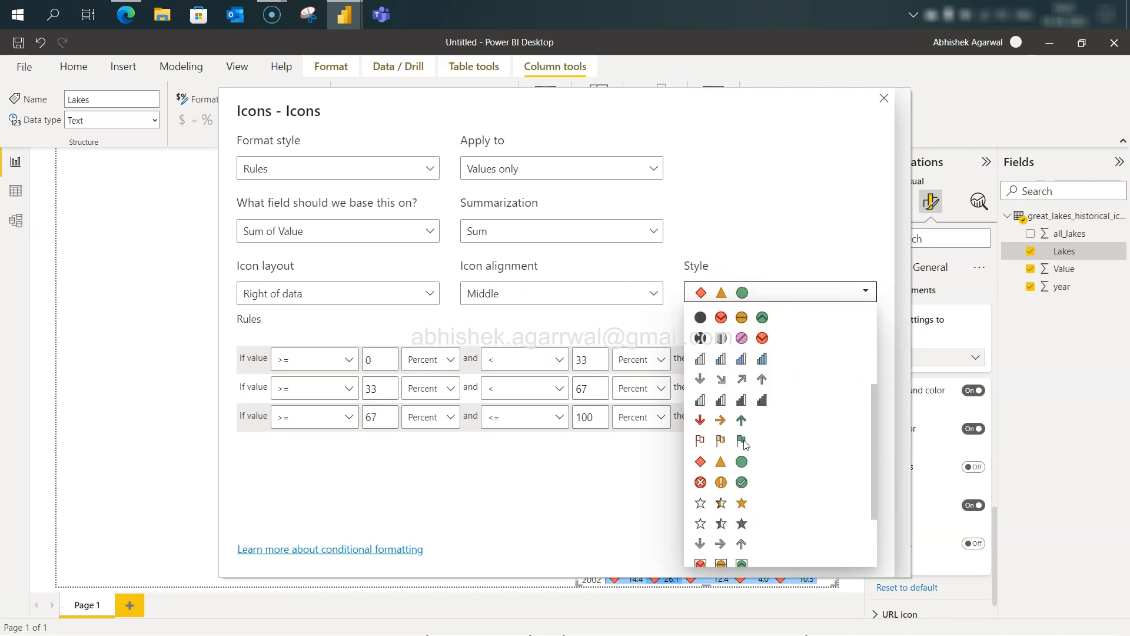
{"action": "left_click", "coordinate": [744, 476]}
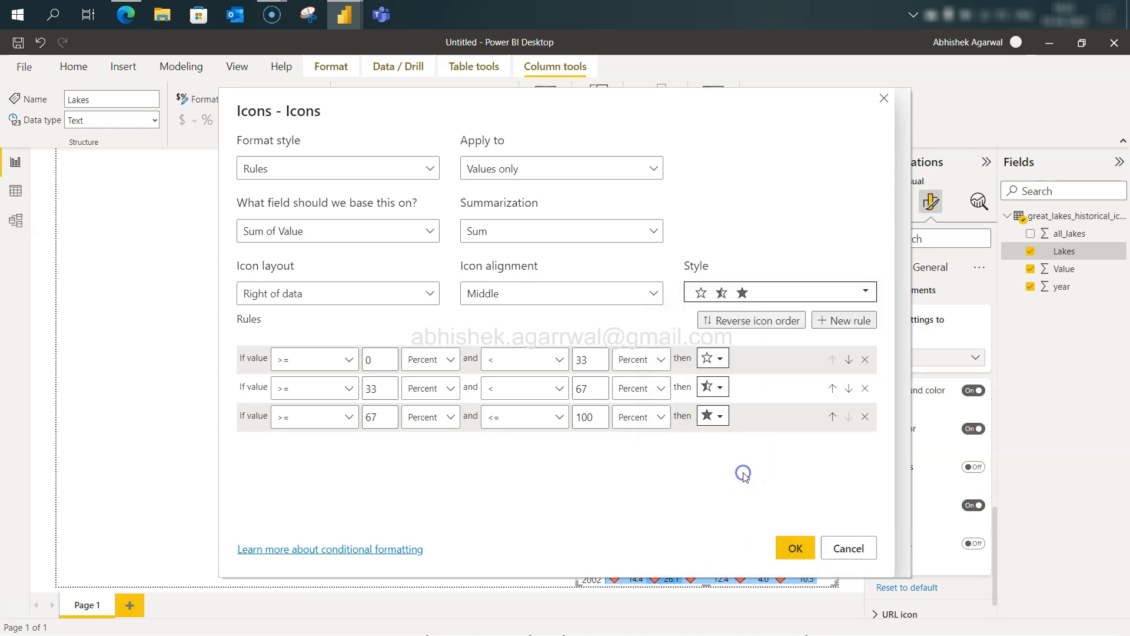
{"action": "left_click", "coordinate": [863, 361]}
{"action": "left_click", "coordinate": [863, 360]}
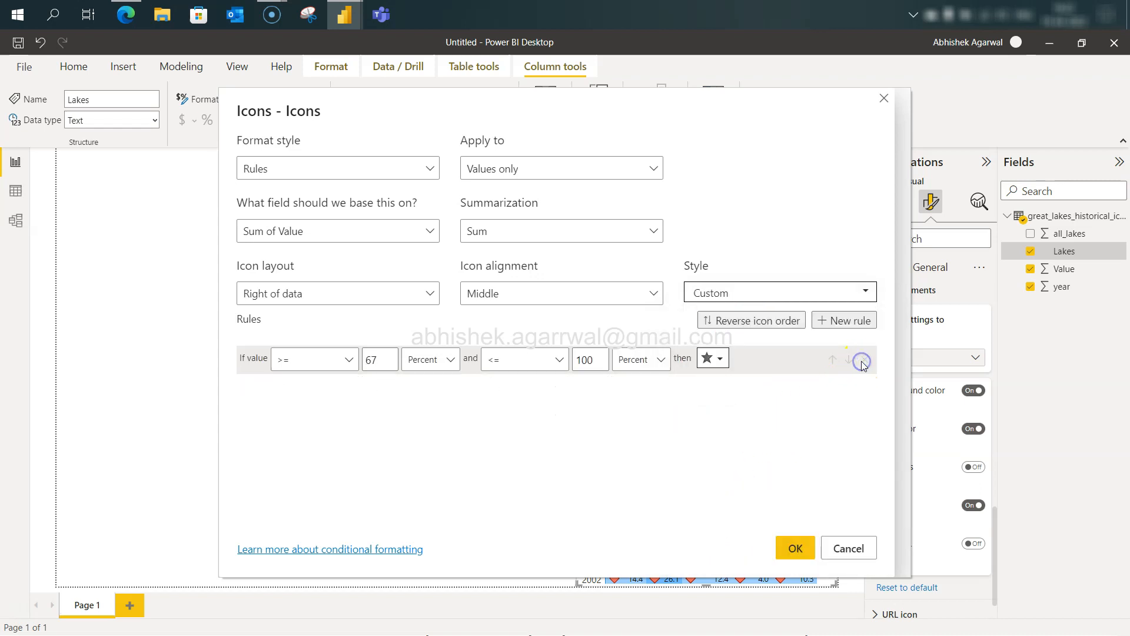
Set the remaining icon rule to values = 100 as a Number and apply it to the matrix.
{"action": "left_click", "coordinate": [387, 362]}
{"action": "key", "text": "BackSpace"}
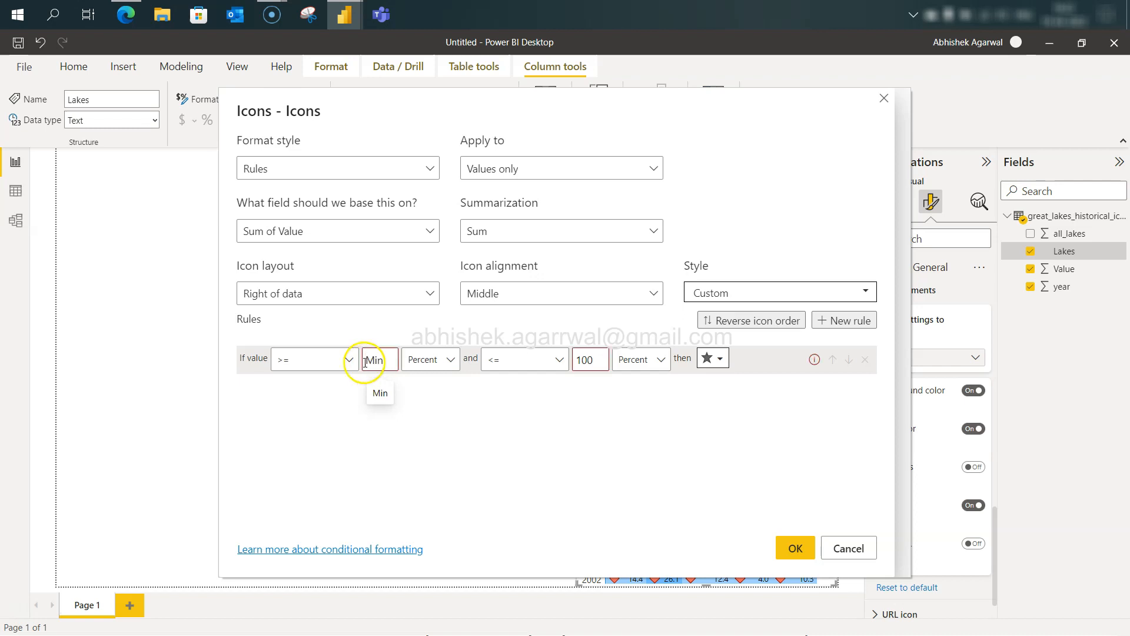
{"action": "left_click", "coordinate": [348, 361]}
{"action": "left_click", "coordinate": [323, 439]}
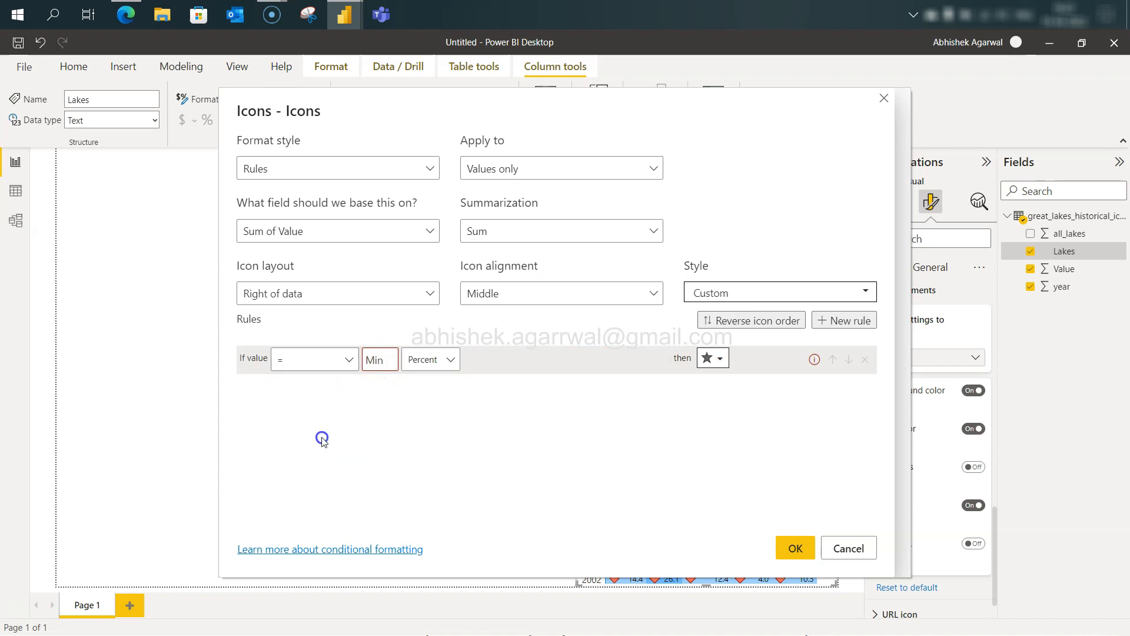
{"action": "left_click", "coordinate": [381, 361]}
{"action": "type", "text": "100"}
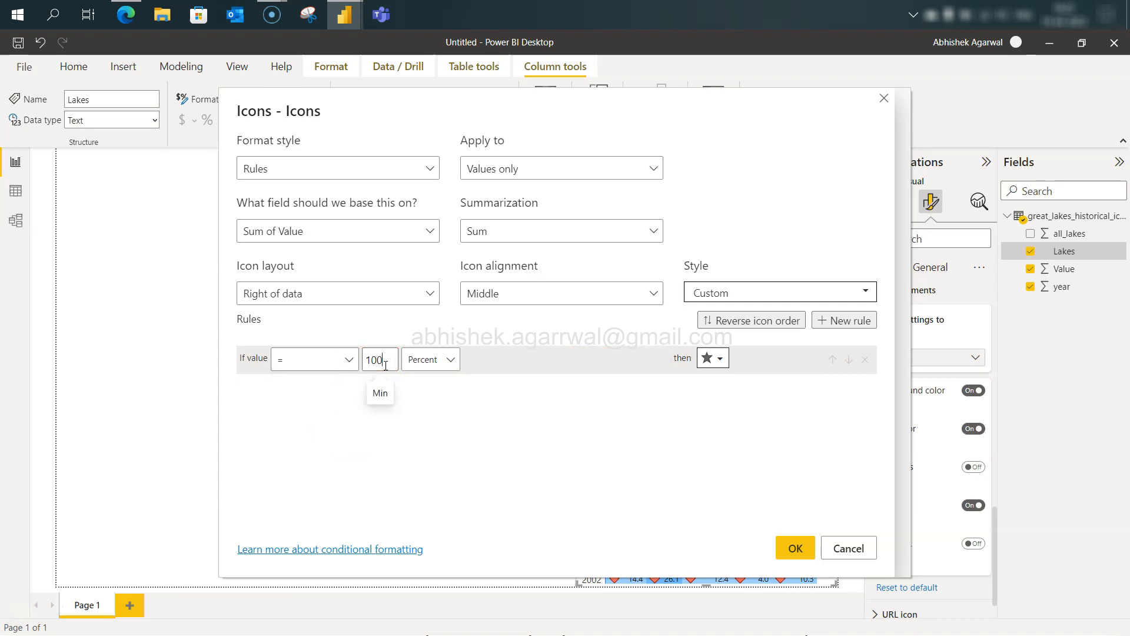
{"action": "left_click", "coordinate": [439, 360]}
{"action": "left_click", "coordinate": [440, 386]}
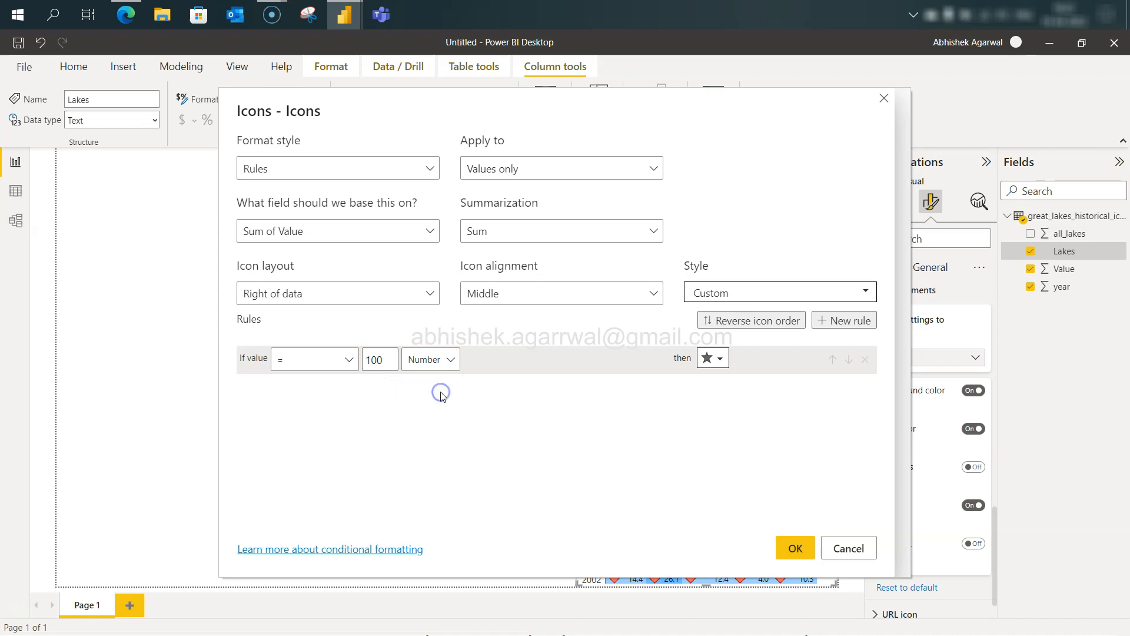
{"action": "left_click", "coordinate": [796, 548]}
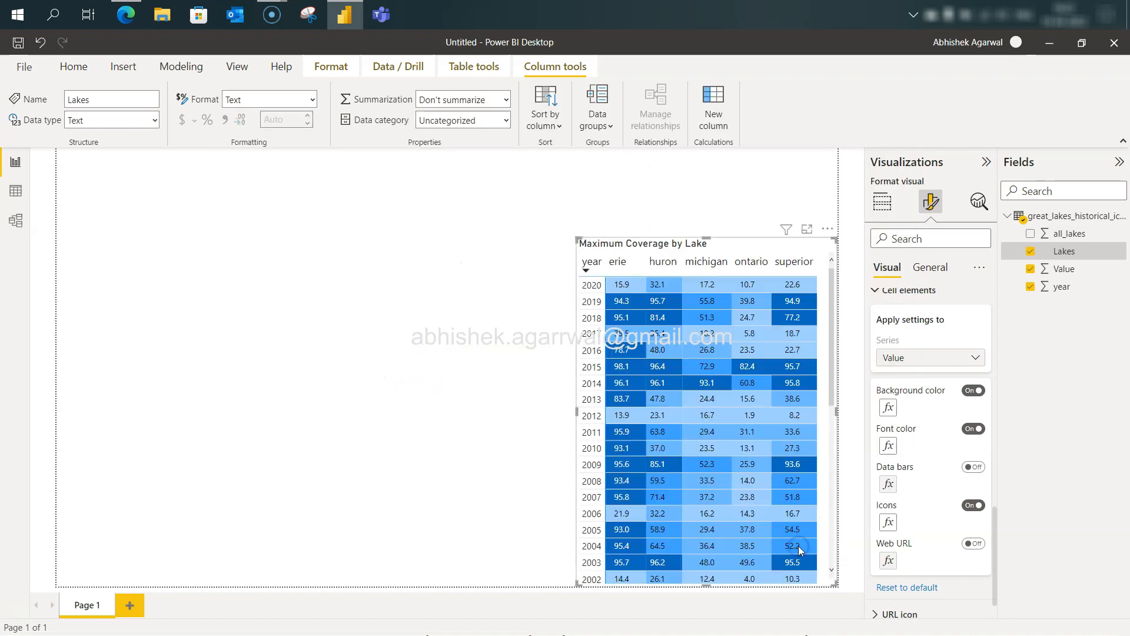
Check the stars in the 1996 row and change the rule's icon to the outlined white star.
{"action": "scroll", "coordinate": [799, 550], "scroll_direction": "down", "scroll_amount": 5}
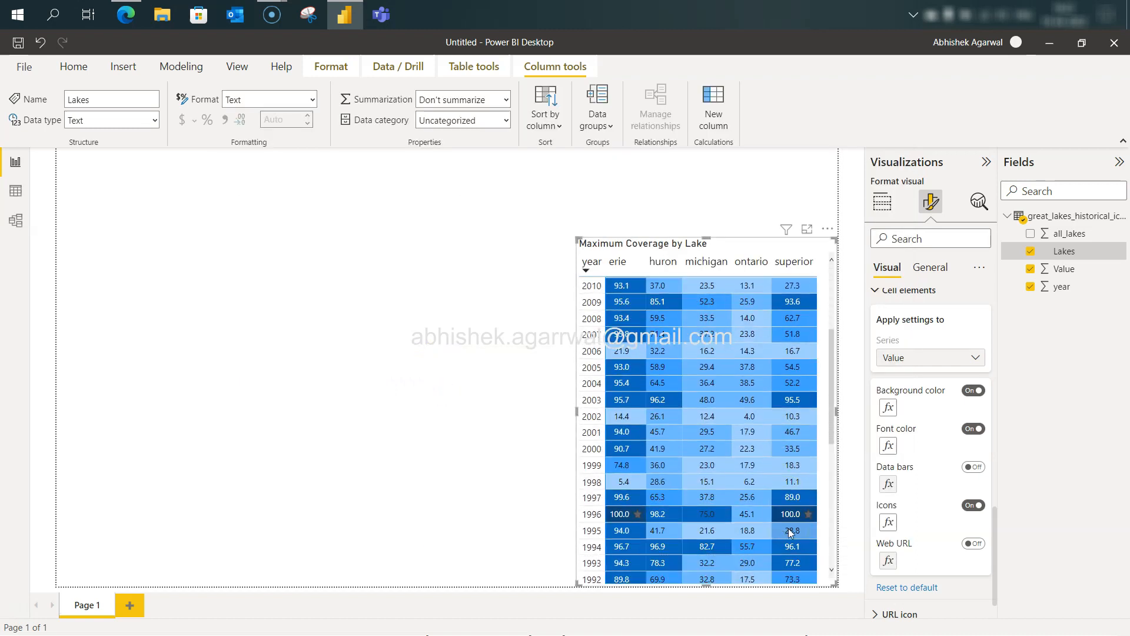
{"action": "mouse_move", "coordinate": [638, 461]}
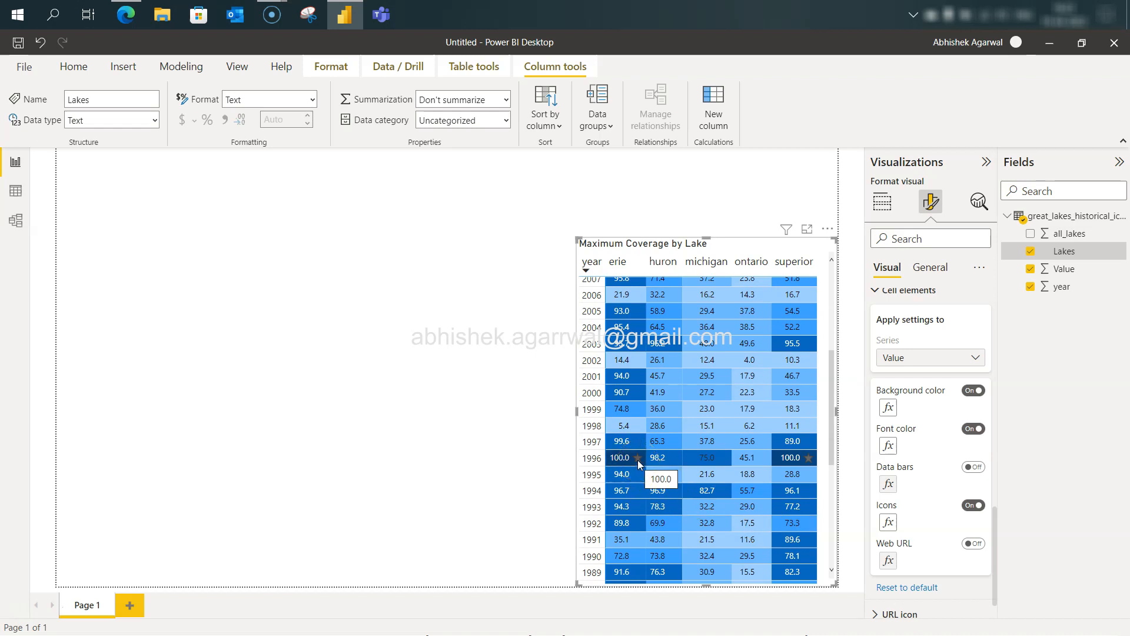
{"action": "left_click", "coordinate": [888, 522]}
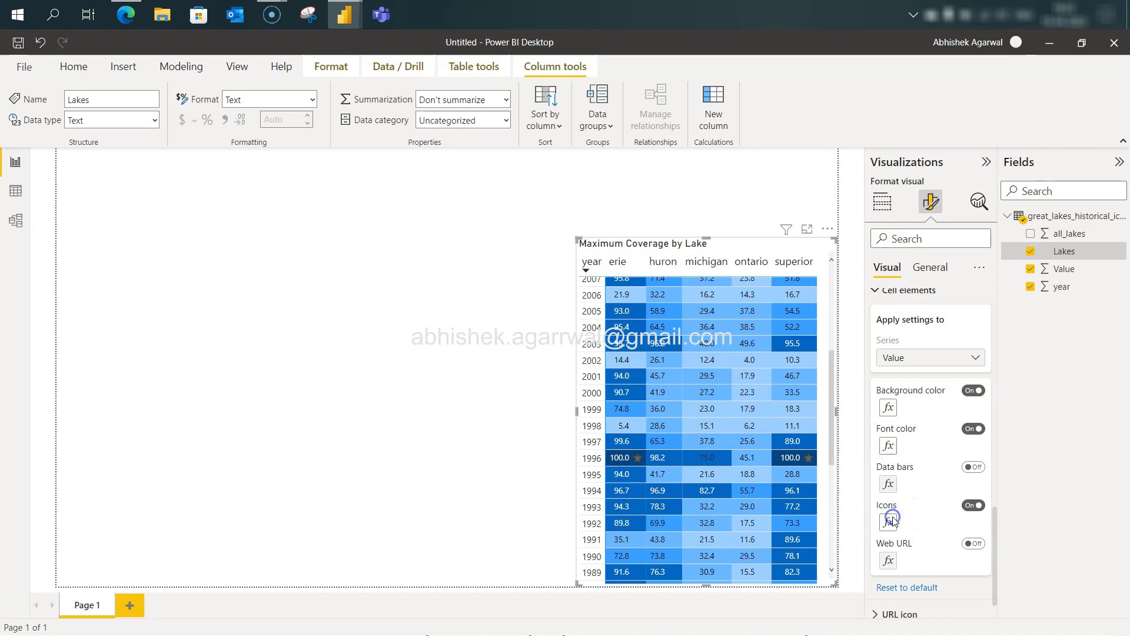
{"action": "left_click", "coordinate": [709, 359]}
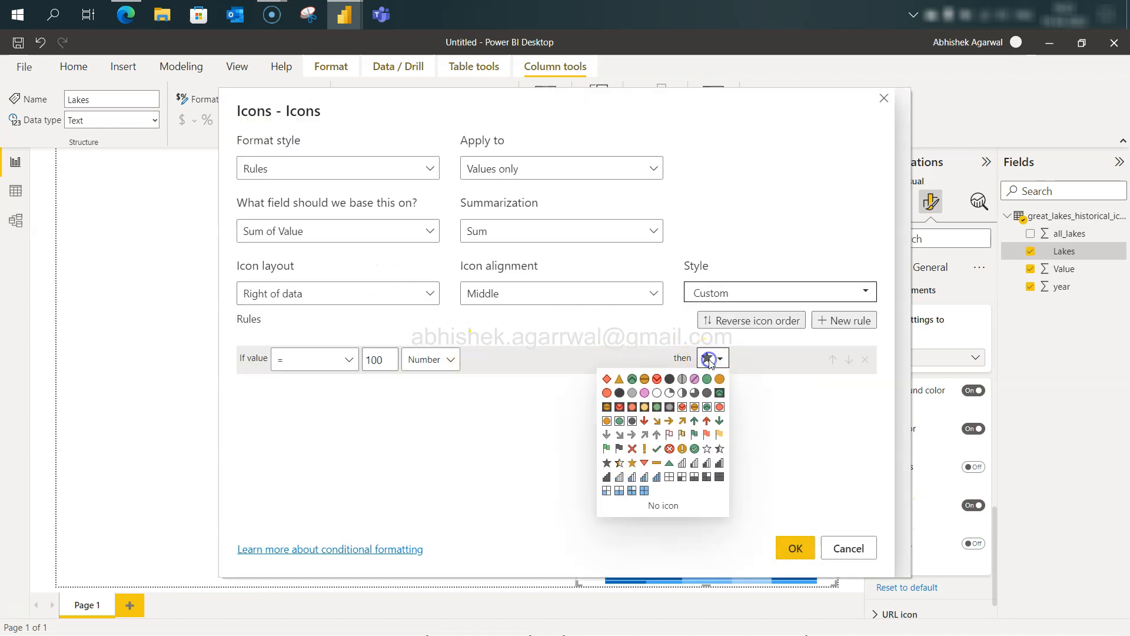
{"action": "left_click", "coordinate": [708, 449]}
{"action": "left_click", "coordinate": [792, 546]}
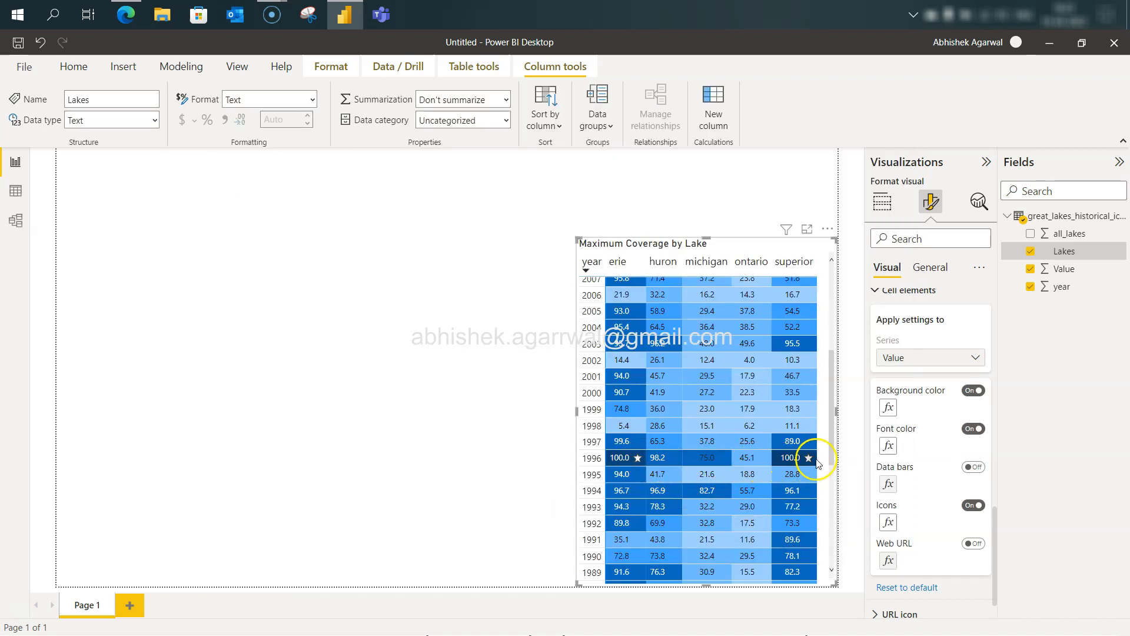
{"action": "scroll", "coordinate": [809, 461], "scroll_direction": "up", "scroll_amount": 5}
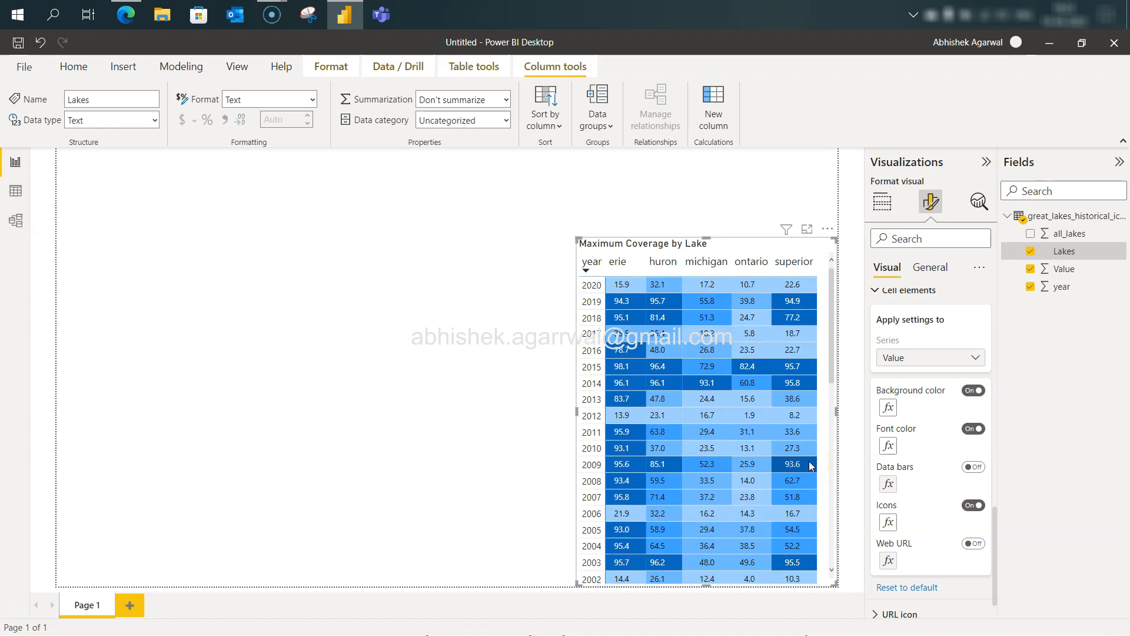
Read the supporting visuals requirement and study the sample report on the Workout Wednesday page in Edge, then return to Power BI.
{"action": "key", "text": "alt+Tab"}
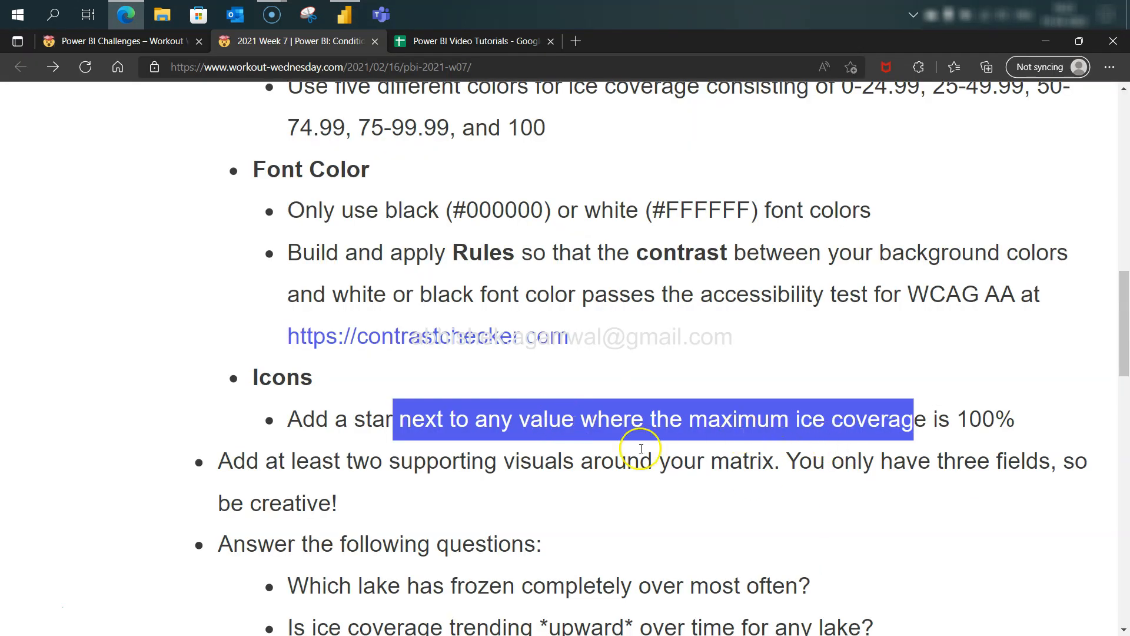
{"action": "left_click_drag", "start_coordinate": [498, 462], "coordinate": [654, 472]}
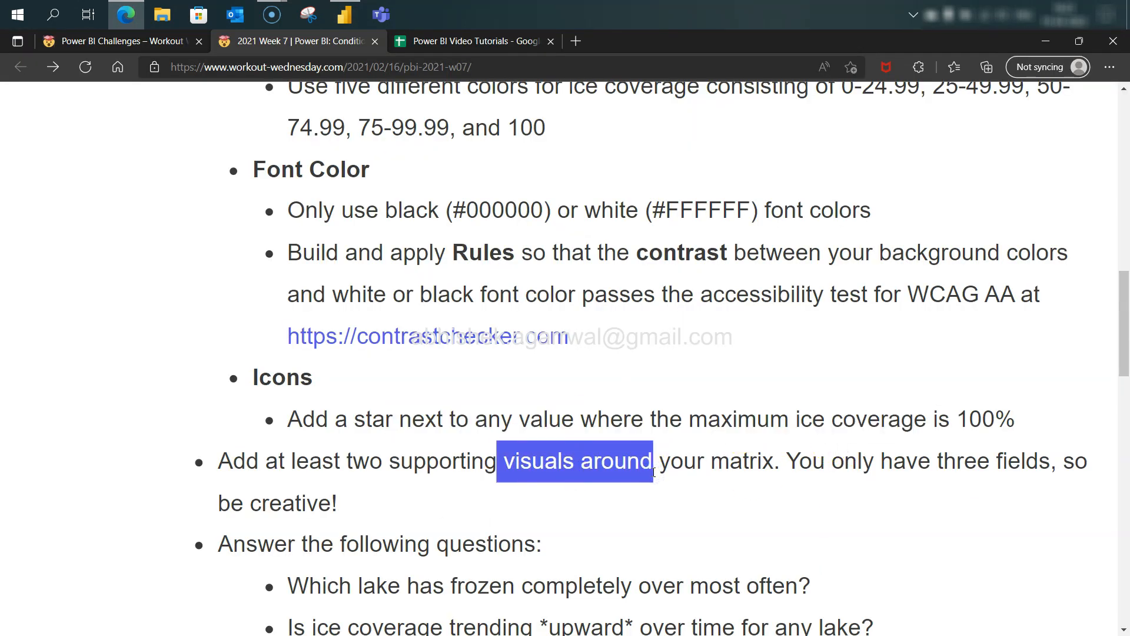
{"action": "left_click", "coordinate": [654, 473]}
{"action": "left_click_drag", "start_coordinate": [605, 252], "coordinate": [685, 453]}
{"action": "scroll", "coordinate": [688, 487], "scroll_direction": "down", "scroll_amount": 3}
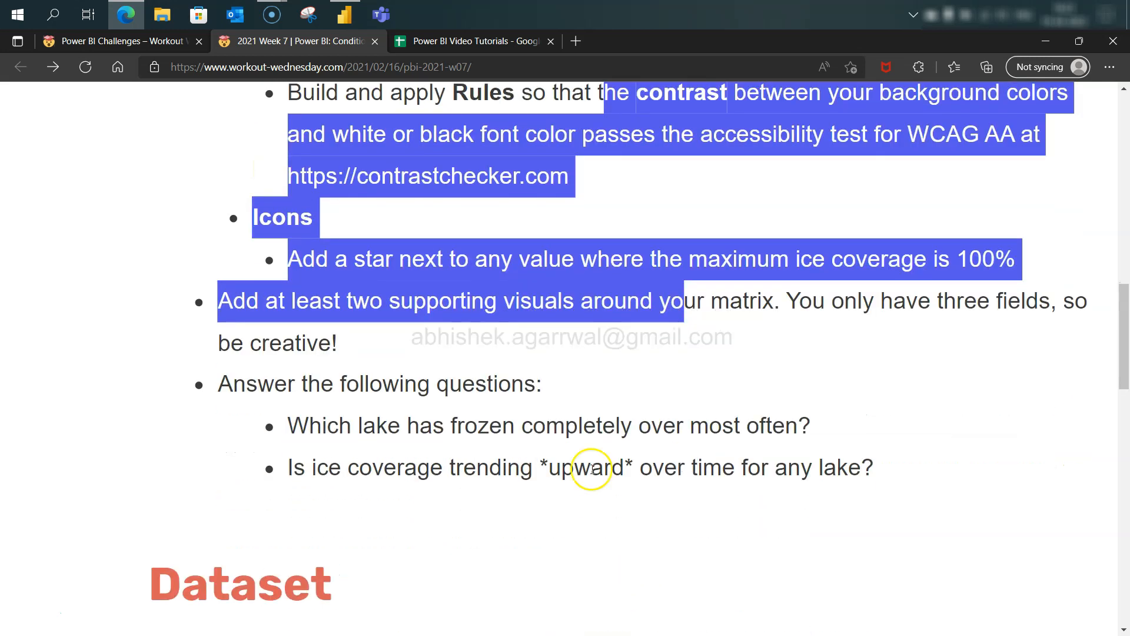
{"action": "left_click", "coordinate": [285, 356]}
{"action": "left_click_drag", "start_coordinate": [224, 303], "coordinate": [398, 339]}
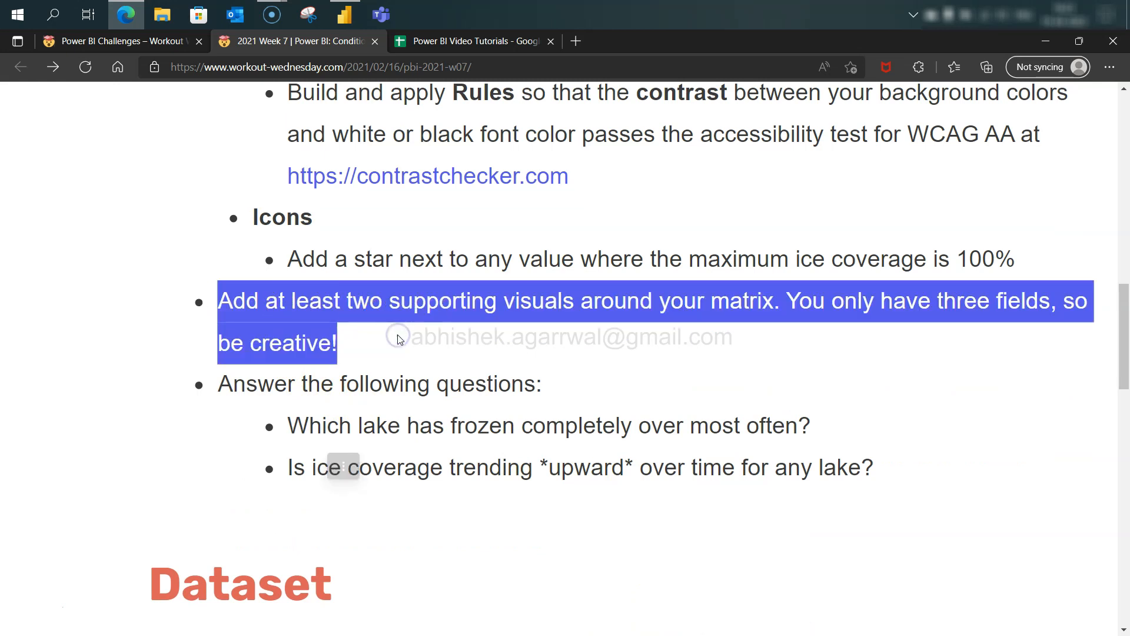
{"action": "scroll", "coordinate": [400, 340], "scroll_direction": "up", "scroll_amount": 15}
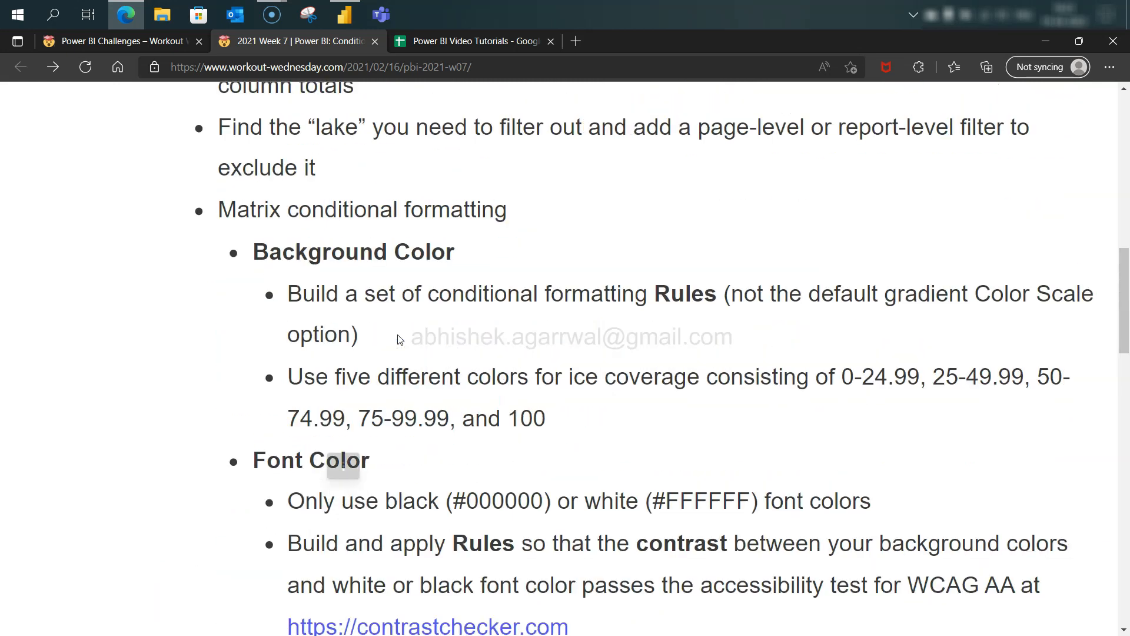
{"action": "scroll", "coordinate": [399, 335], "scroll_direction": "up", "scroll_amount": 1}
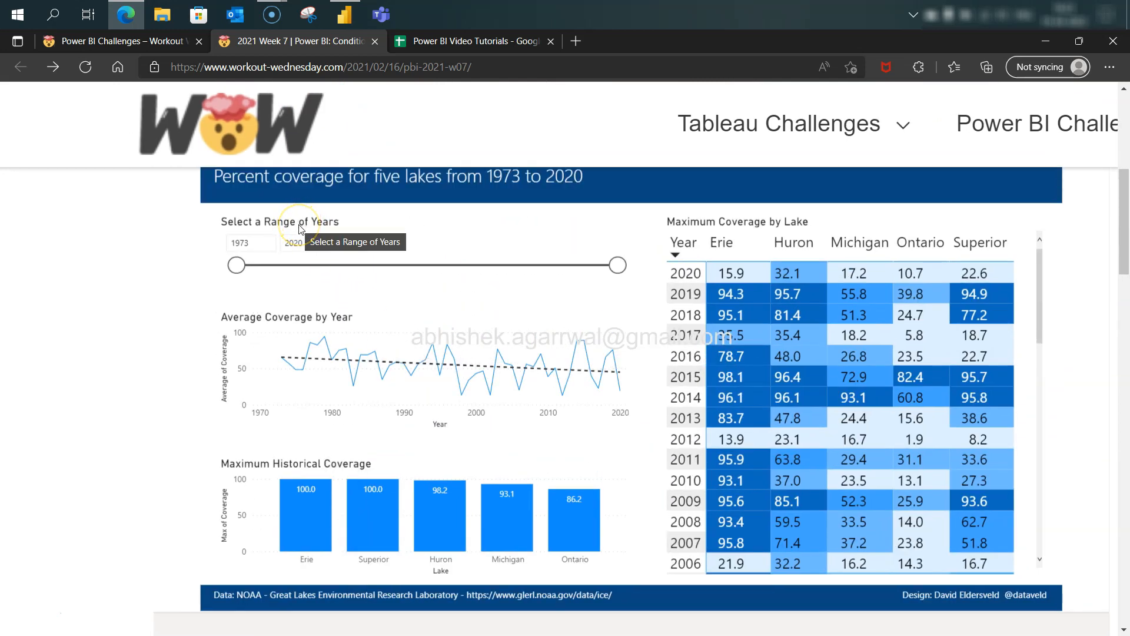
{"action": "key", "text": "alt+Tab"}
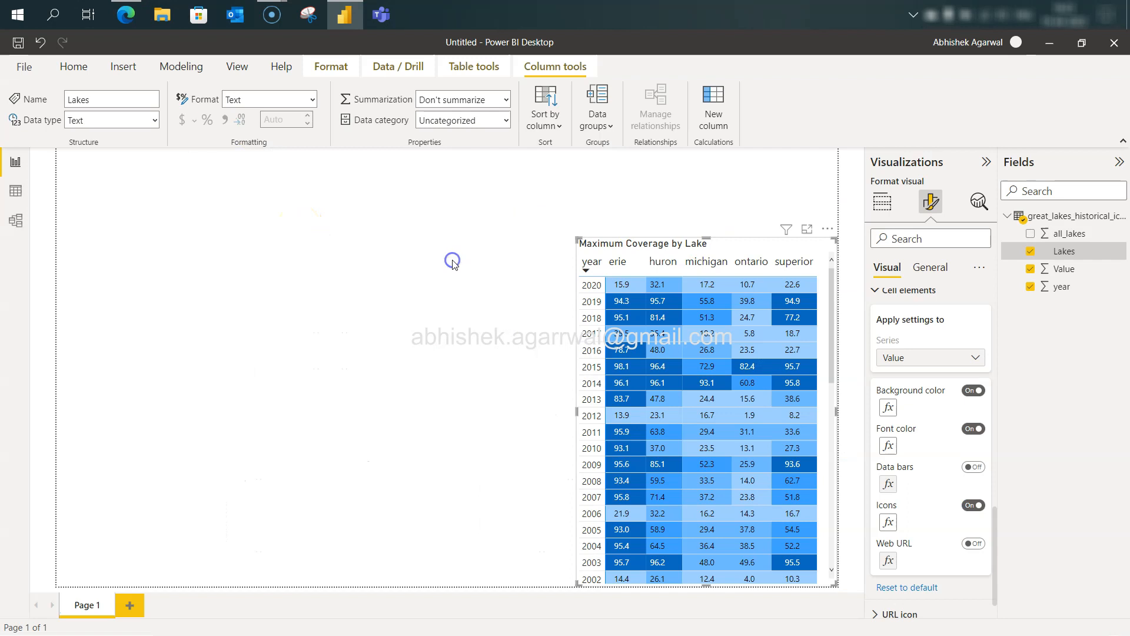
Add a slicer for the year field in the empty area of the report page beside the matrix.
{"action": "left_click", "coordinate": [452, 261]}
{"action": "left_click", "coordinate": [879, 321]}
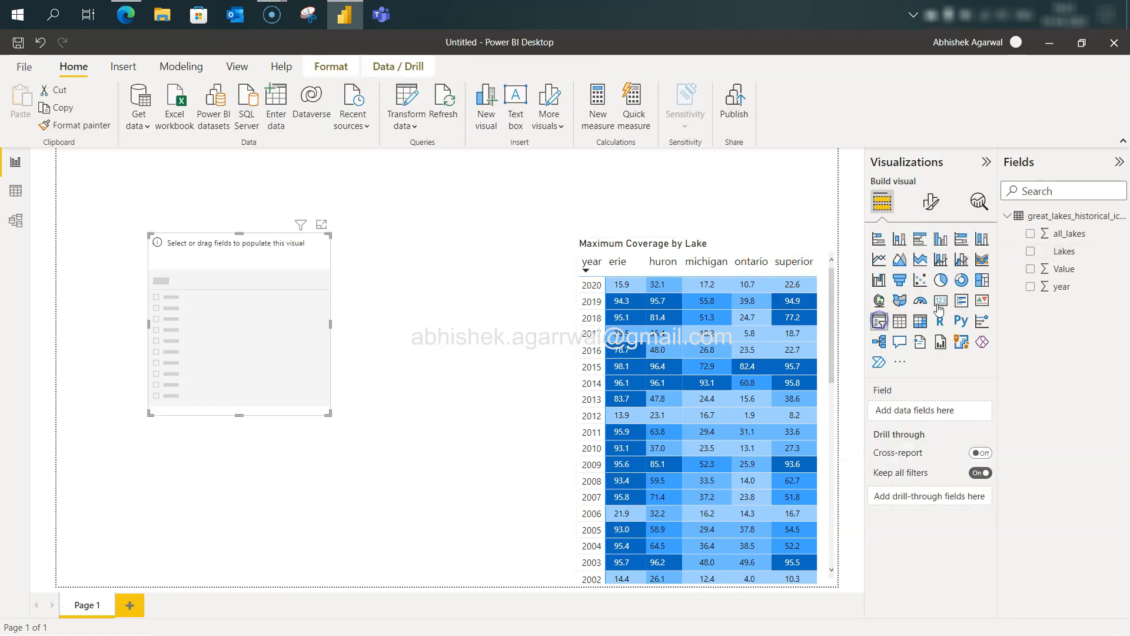
{"action": "left_click", "coordinate": [1031, 287]}
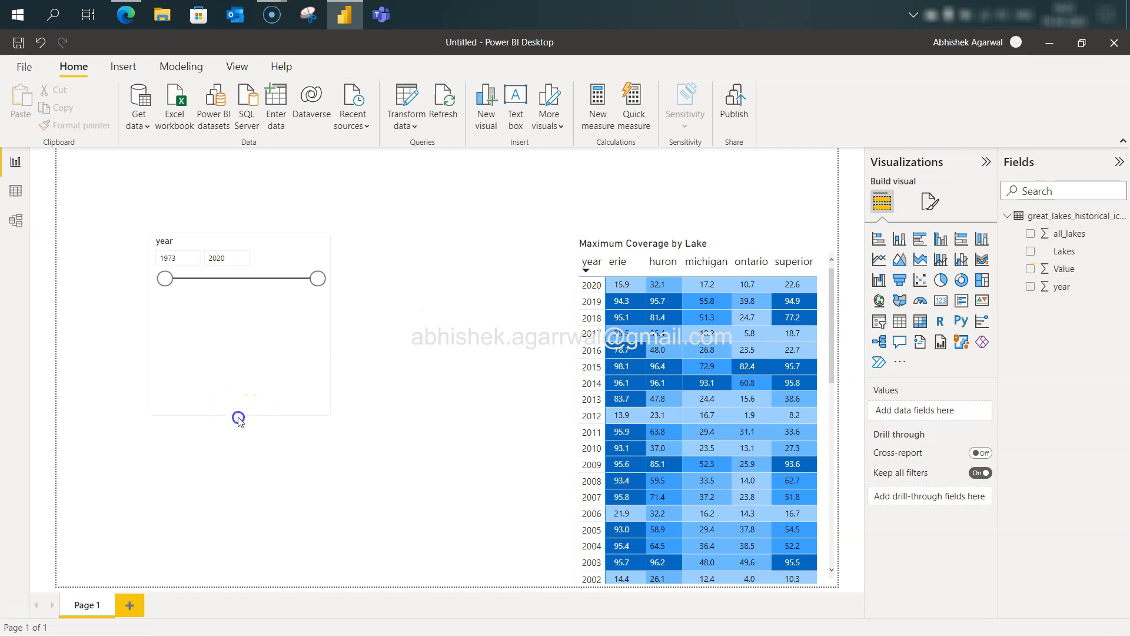
Reduce the year slicer's height, move it to the upper left of the page and widen it almost to the matrix.
{"action": "left_click_drag", "start_coordinate": [236, 416], "coordinate": [242, 291]}
{"action": "left_click_drag", "start_coordinate": [330, 264], "coordinate": [478, 273]}
{"action": "left_click_drag", "start_coordinate": [371, 245], "coordinate": [298, 213]}
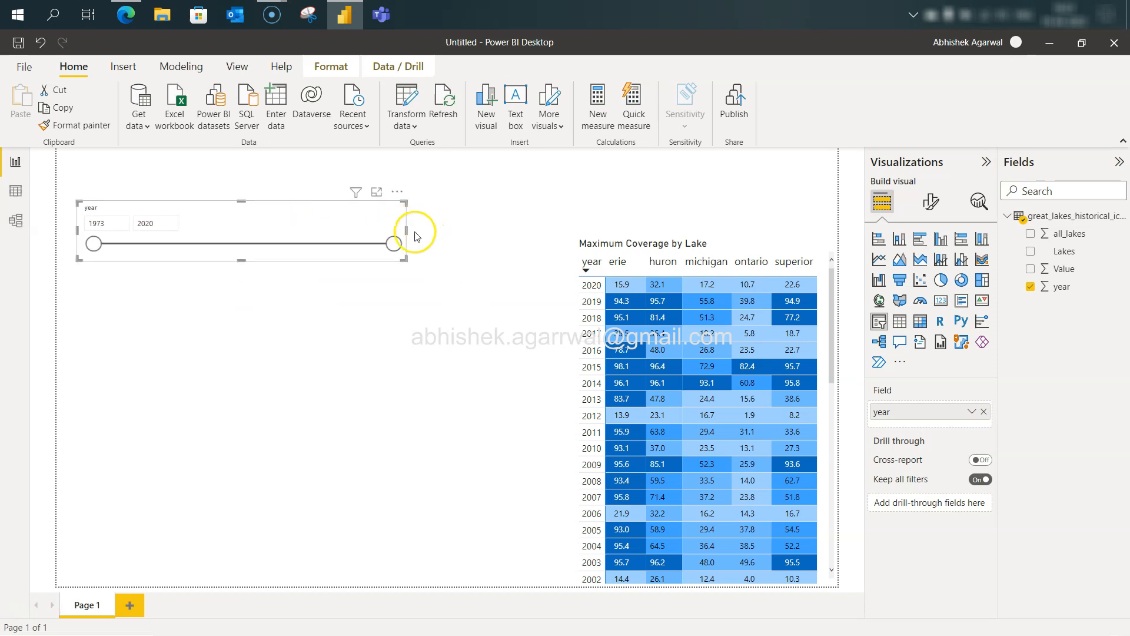
{"action": "left_click_drag", "start_coordinate": [407, 228], "coordinate": [534, 255]}
{"action": "left_click", "coordinate": [183, 401]}
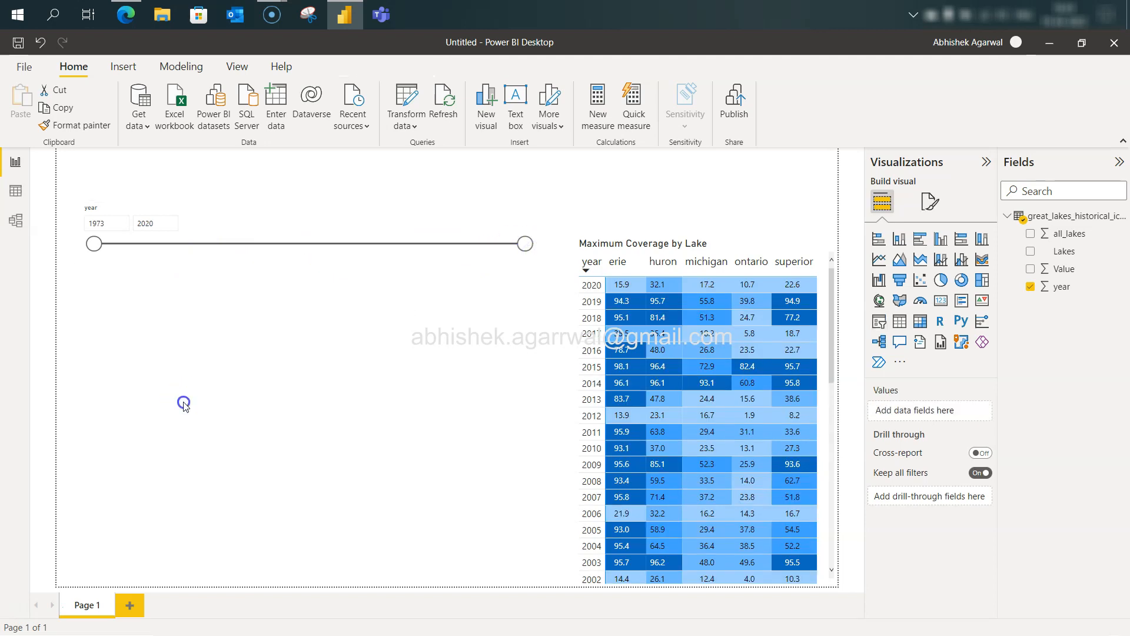
Check the slicer heading in the sample report in Edge, return to Power BI and title the year slicer "Select Range of Years".
{"action": "key", "text": "alt+Tab"}
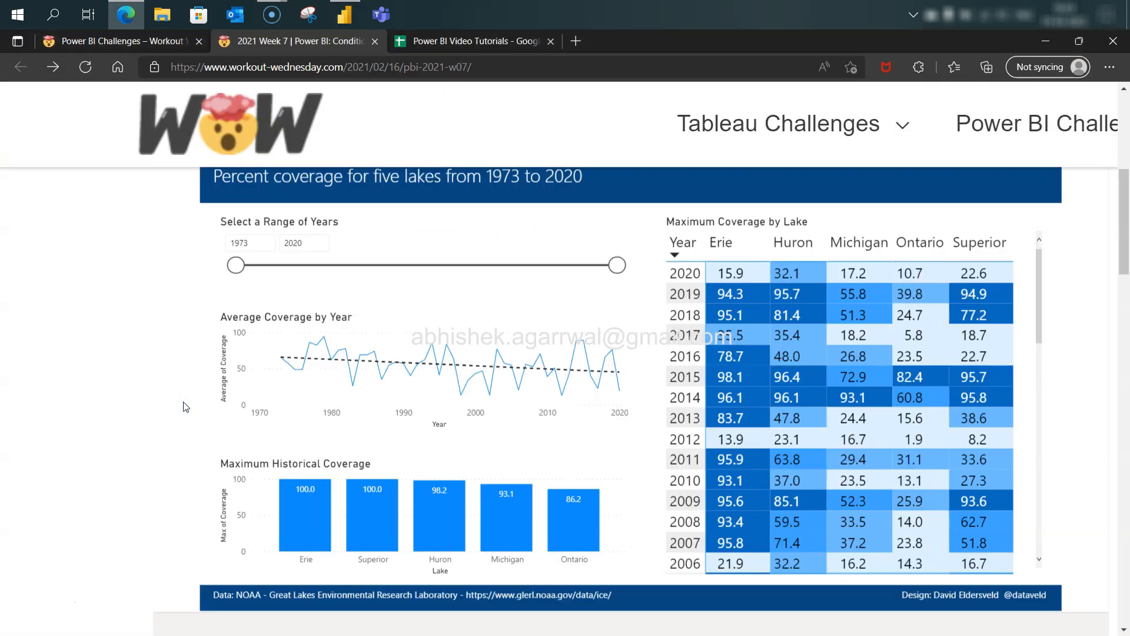
{"action": "key", "text": "alt+Tab"}
{"action": "left_click", "coordinate": [296, 228]}
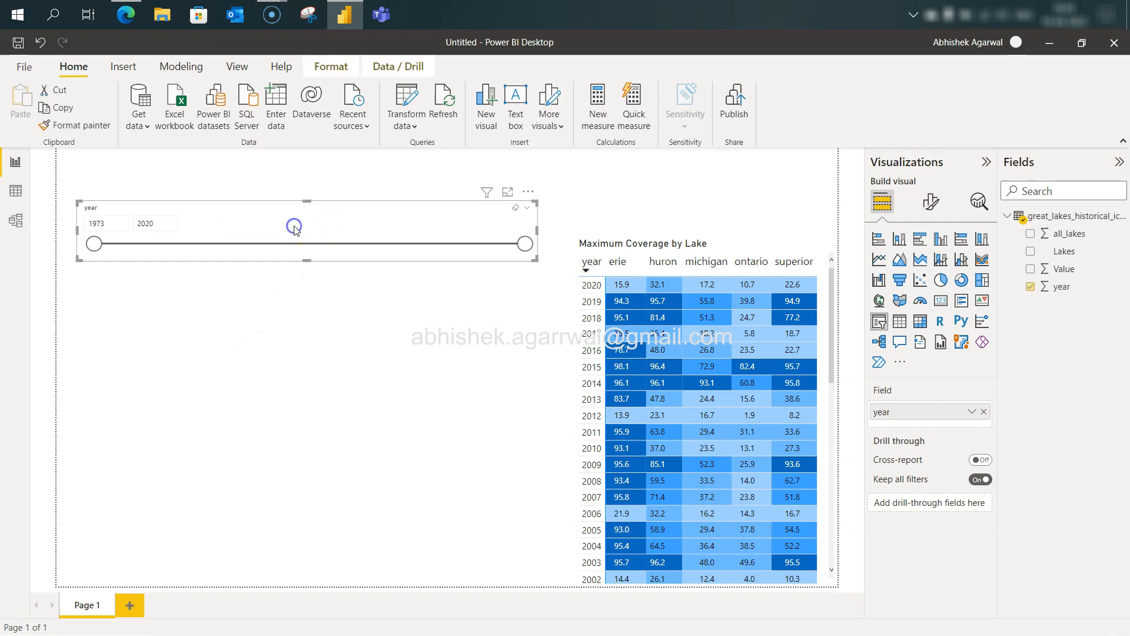
{"action": "left_click", "coordinate": [931, 202]}
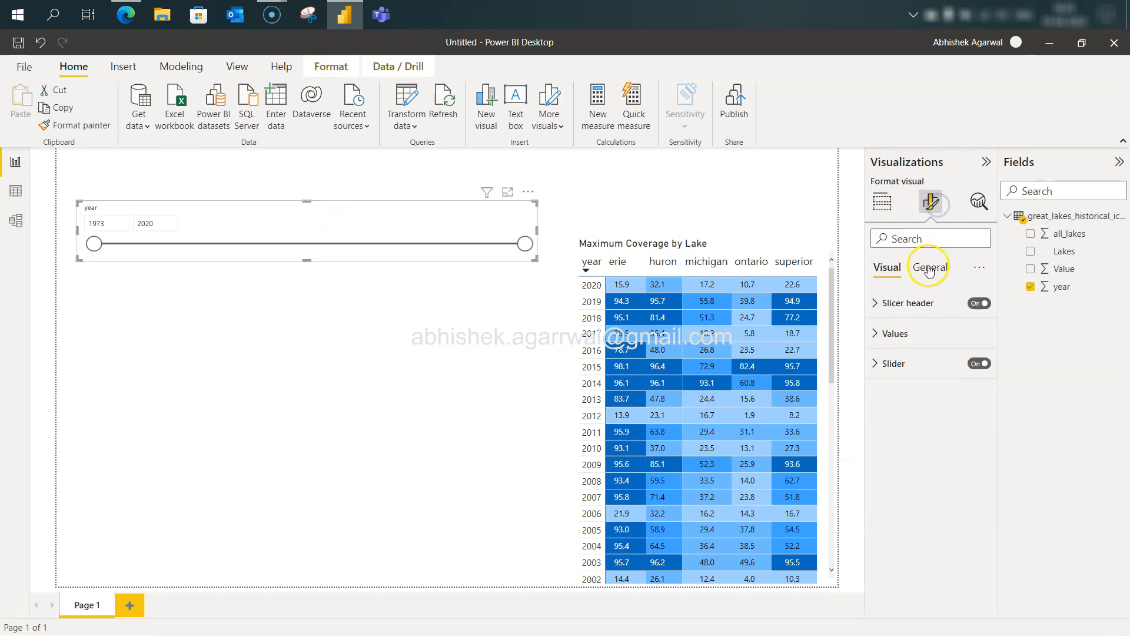
{"action": "left_click", "coordinate": [926, 265]}
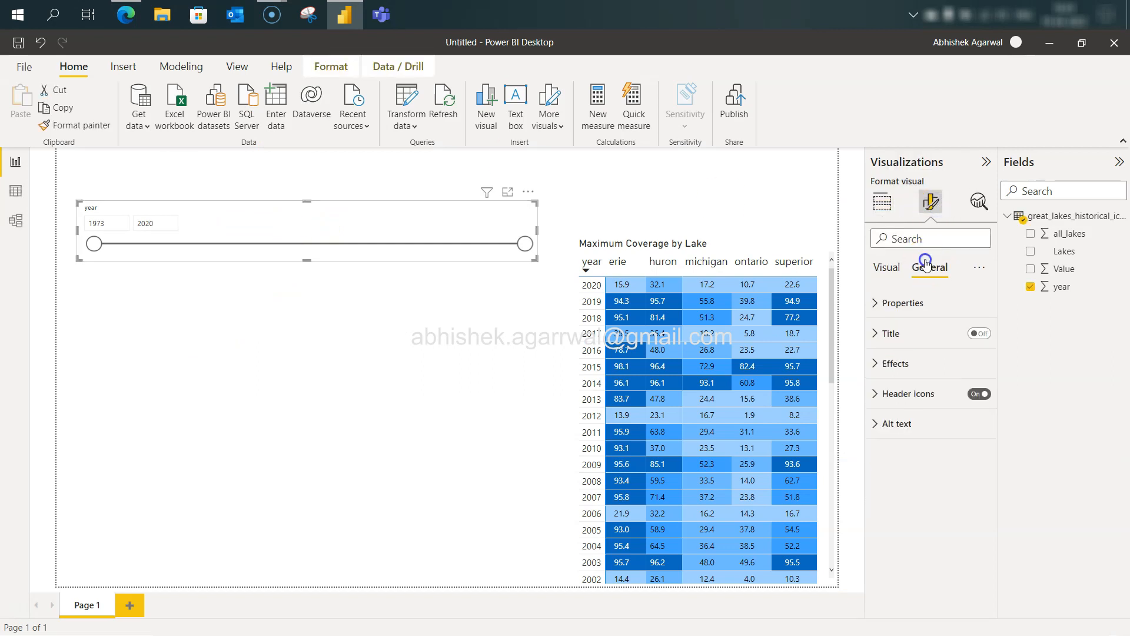
{"action": "left_click", "coordinate": [980, 333]}
{"action": "left_click", "coordinate": [915, 333]}
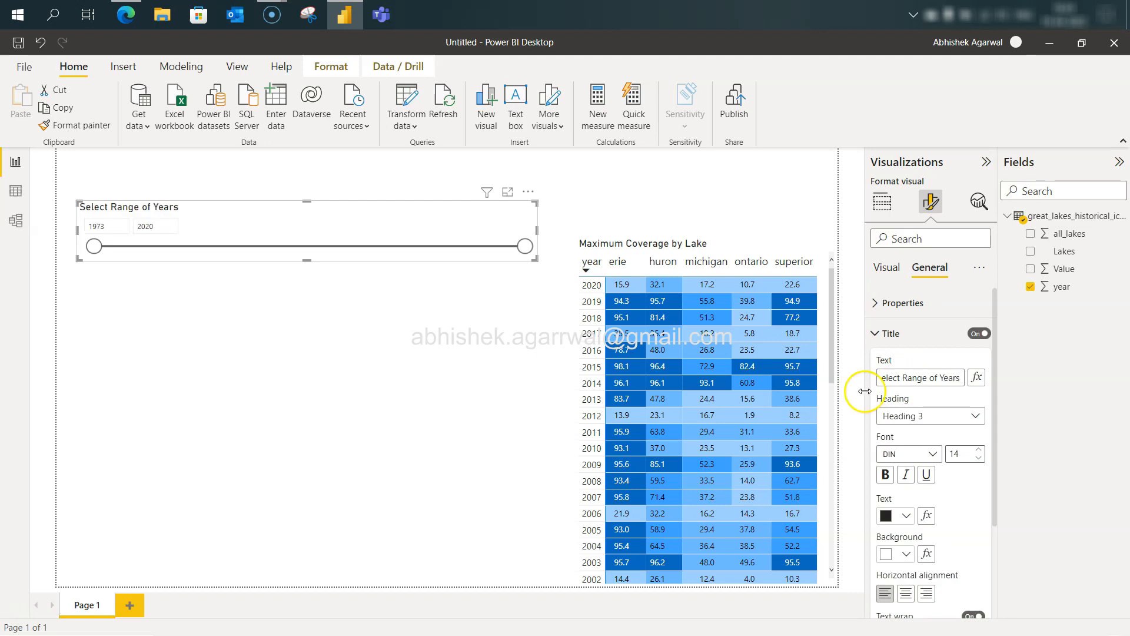
{"action": "left_click", "coordinate": [442, 398]}
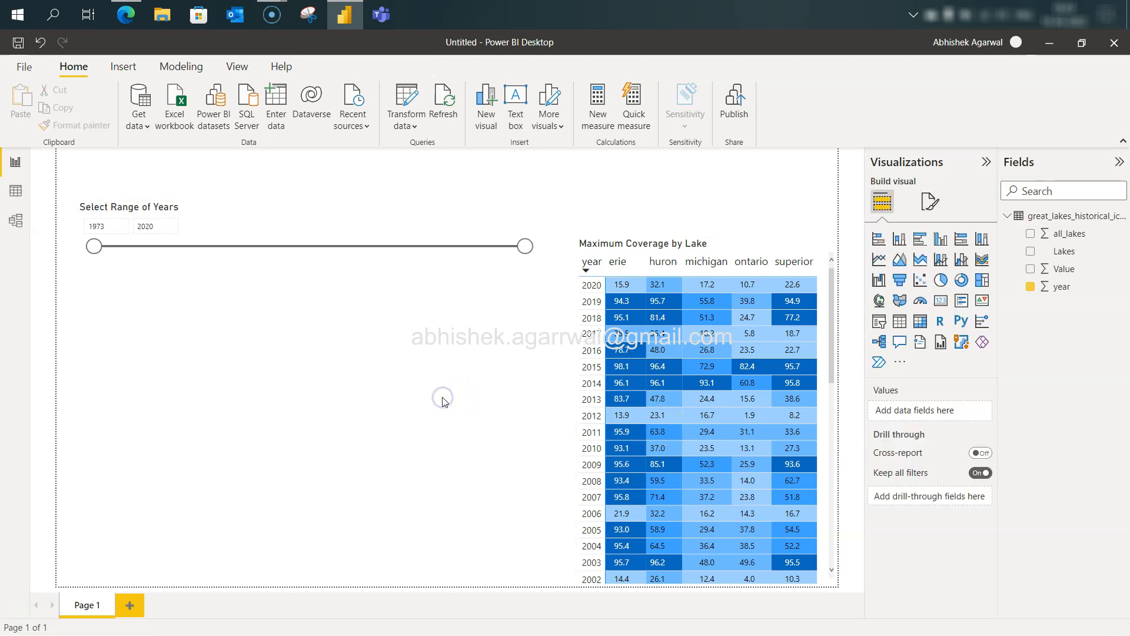
Add a line chart below the slicer with year on the X-axis and all_lakes on the Y-axis, and shorten it to roughly half its height.
{"action": "key", "text": "alt+Tab"}
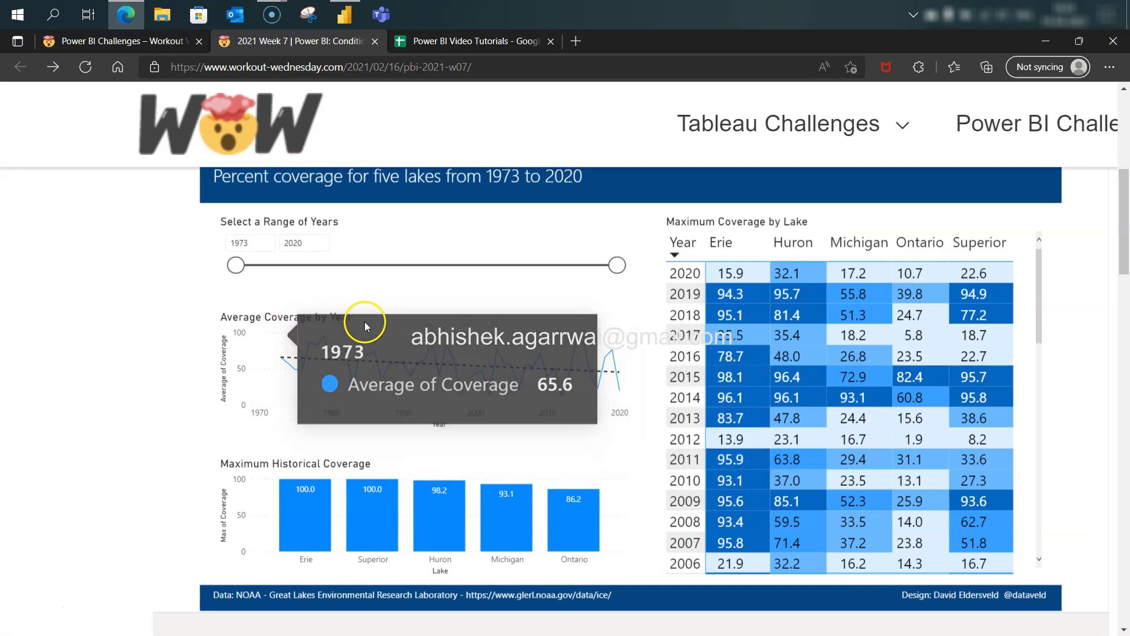
{"action": "key", "text": "alt+Tab"}
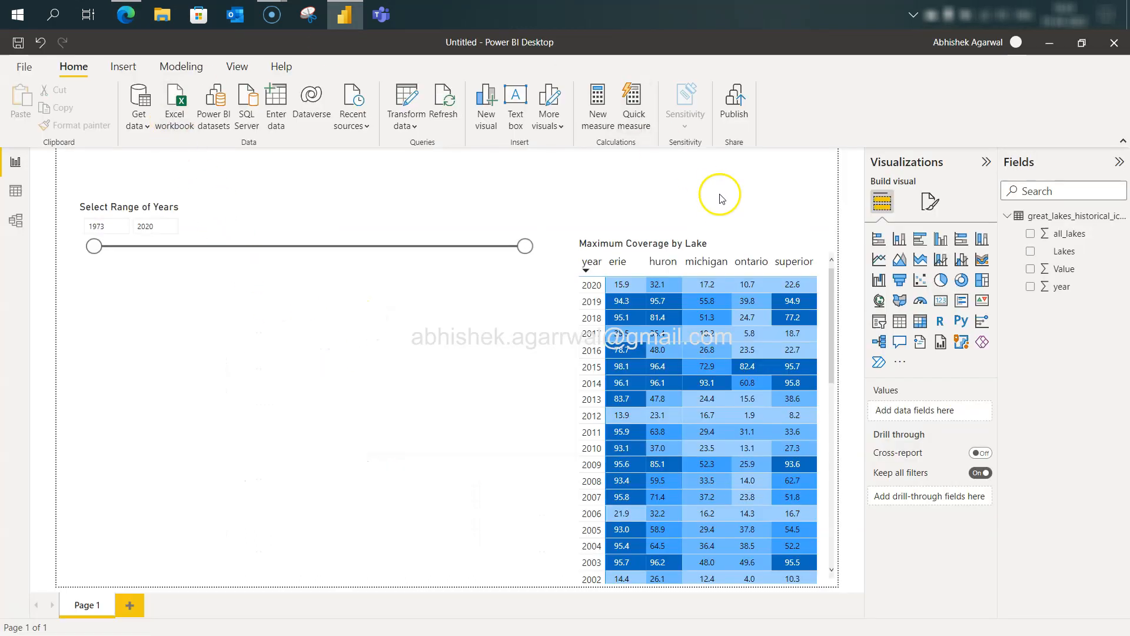
{"action": "left_click", "coordinate": [879, 259]}
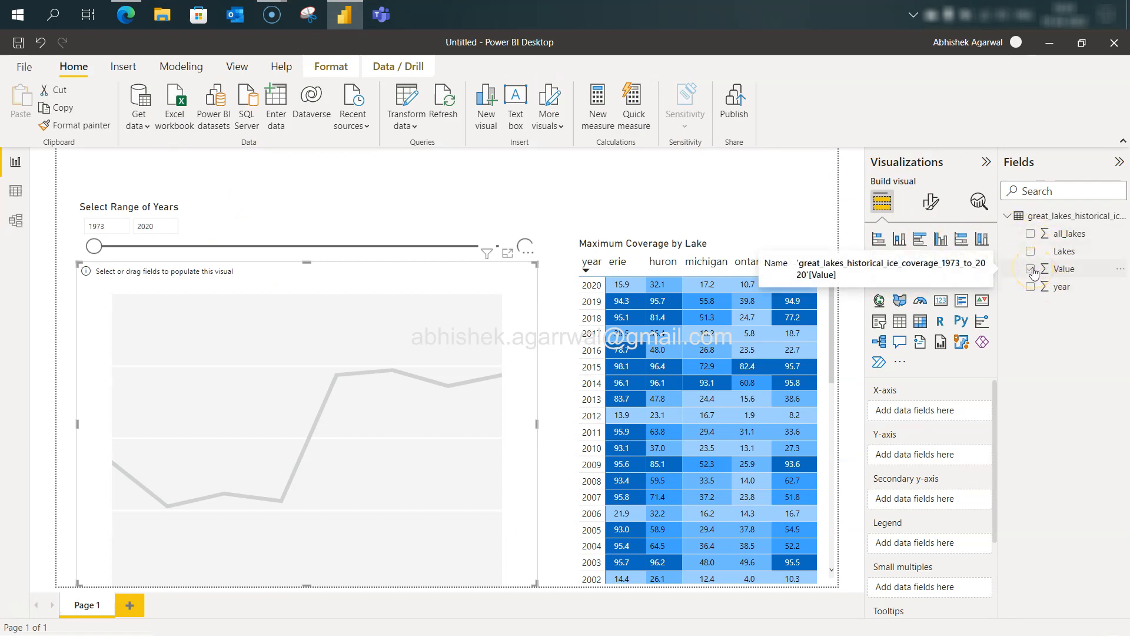
{"action": "left_click", "coordinate": [1033, 249]}
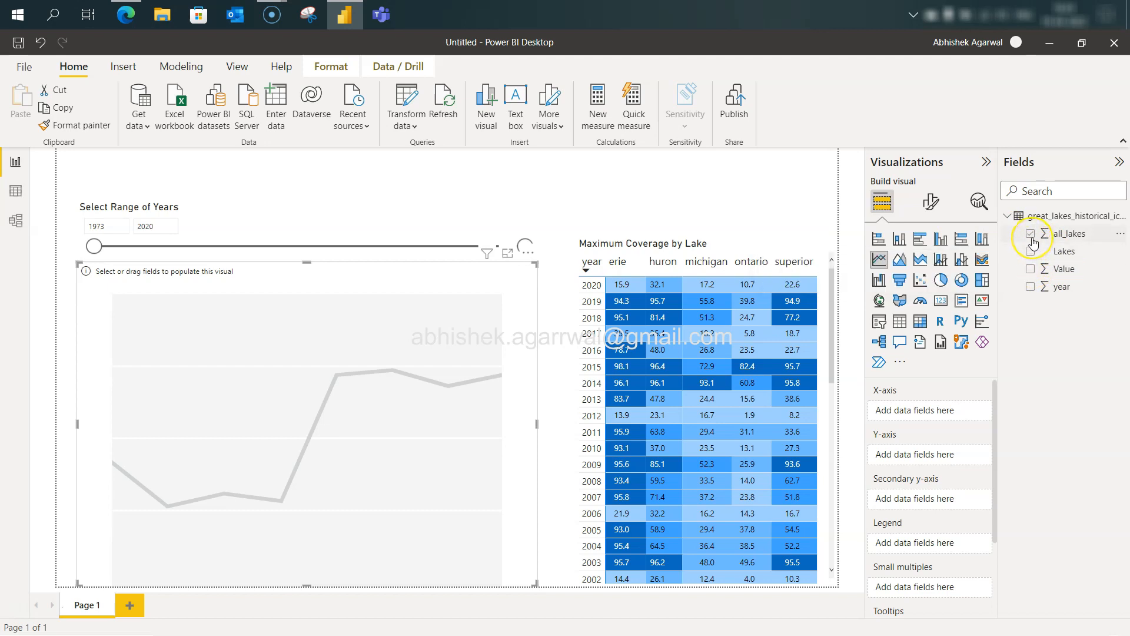
{"action": "left_click", "coordinate": [1031, 236]}
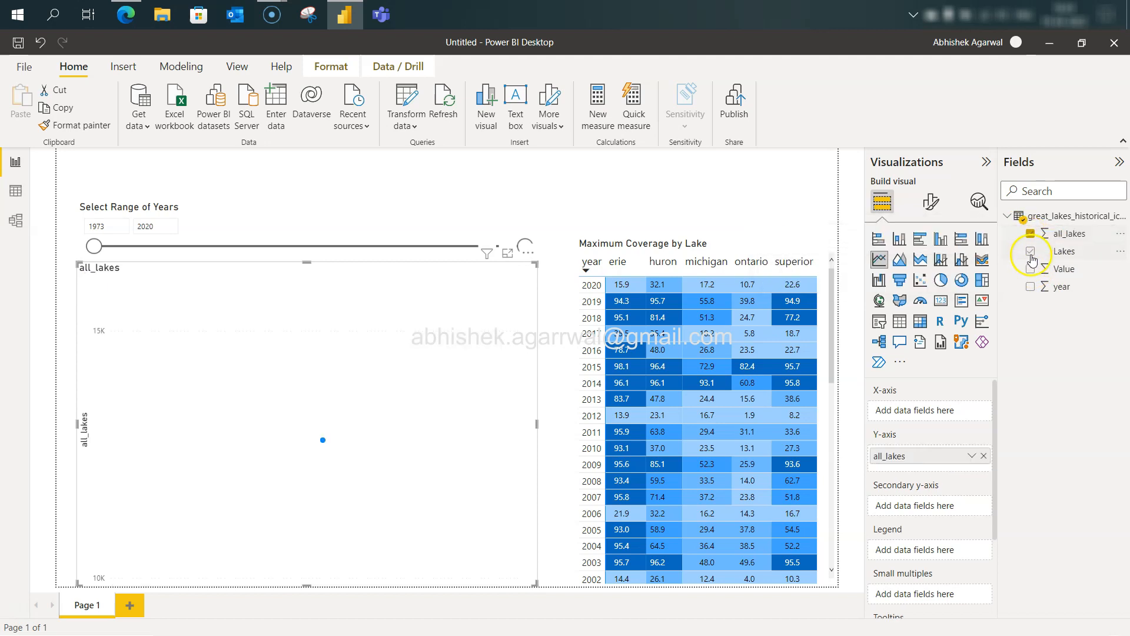
{"action": "left_click", "coordinate": [1031, 286]}
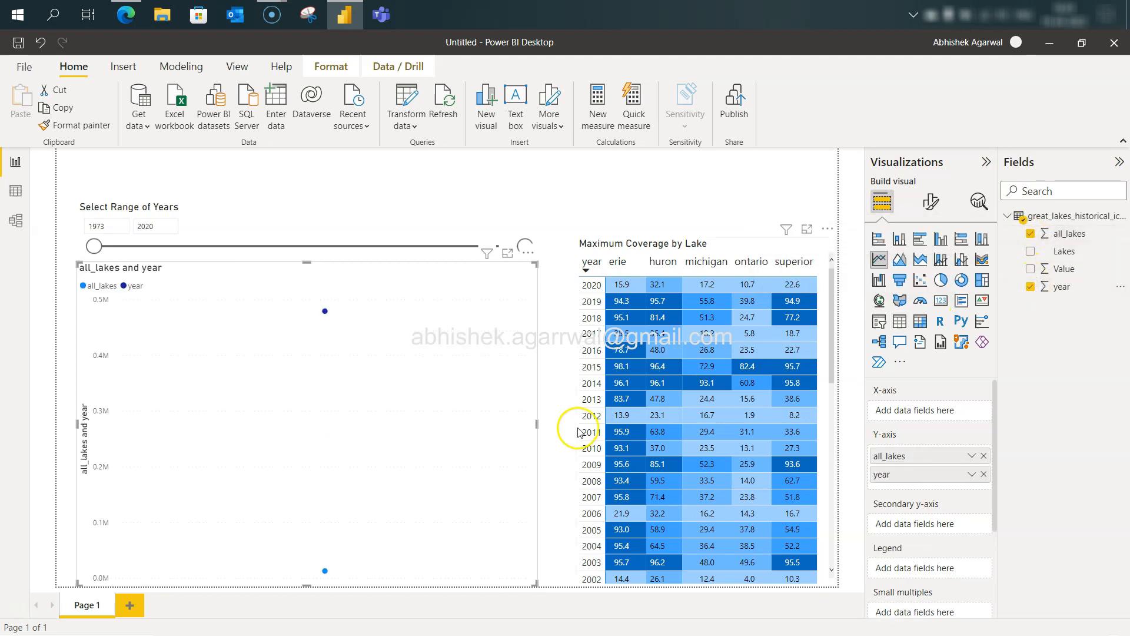
{"action": "mouse_move", "coordinate": [380, 470]}
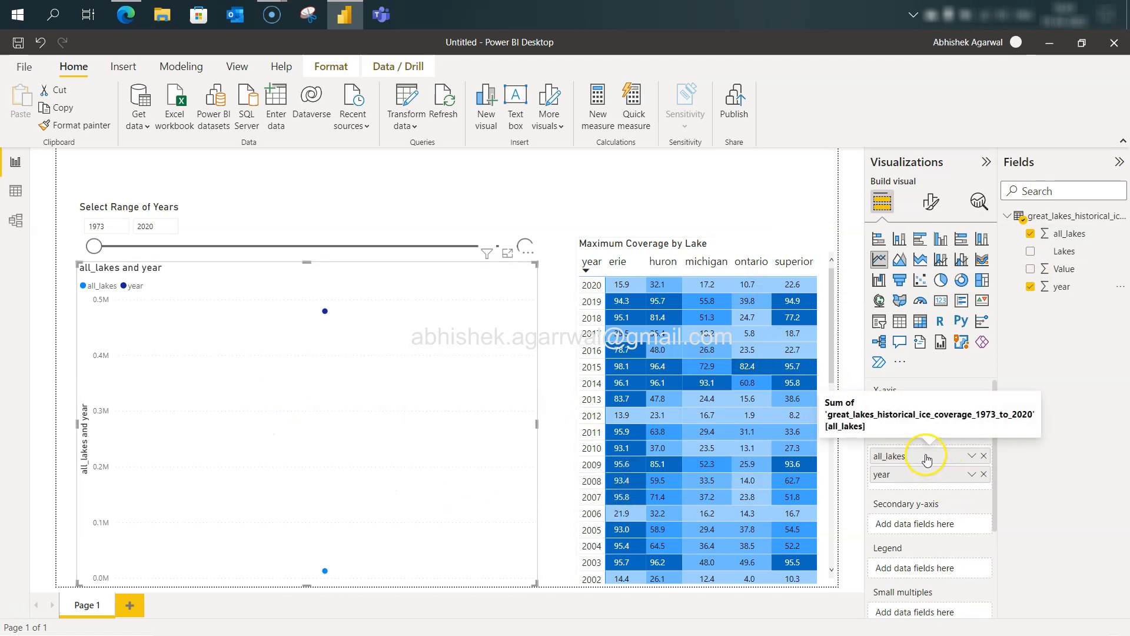
{"action": "left_click_drag", "start_coordinate": [926, 479], "coordinate": [924, 411]}
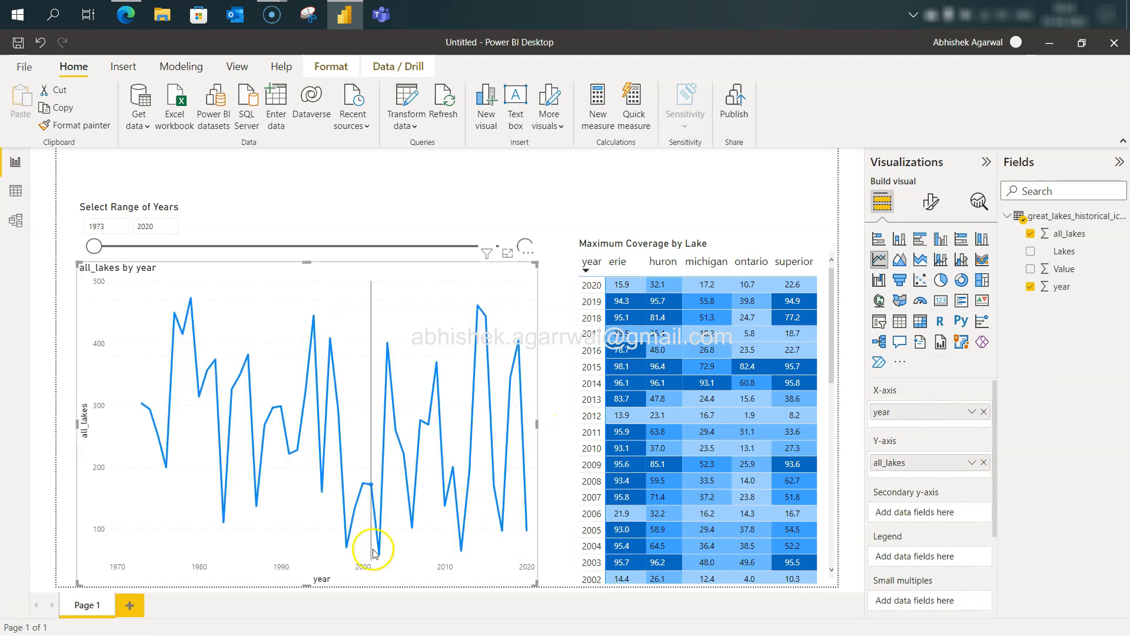
{"action": "left_click_drag", "start_coordinate": [307, 582], "coordinate": [335, 402]}
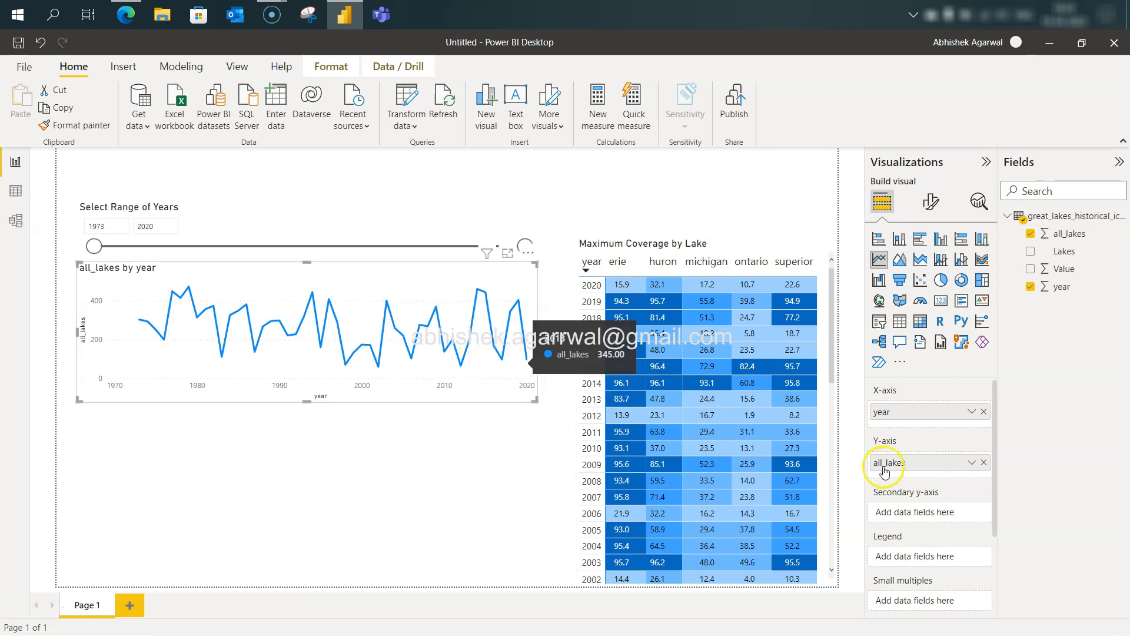
Change the line chart's all_lakes aggregation to Average, switching briefly to Sum for comparison and returning to Average.
{"action": "left_click", "coordinate": [969, 464]}
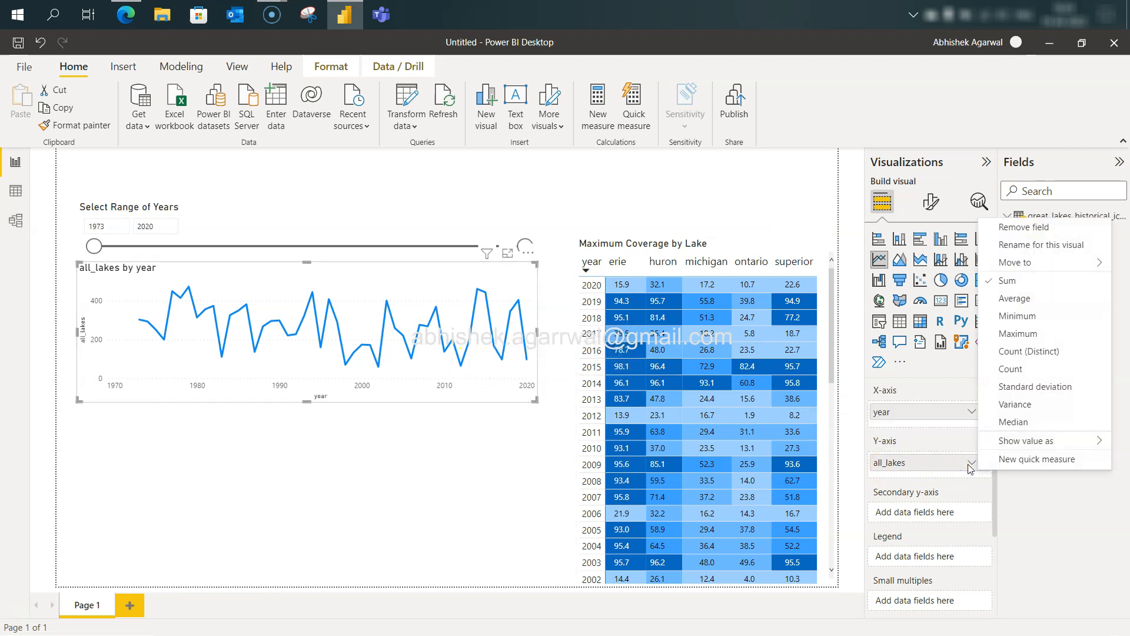
{"action": "left_click", "coordinate": [1024, 298]}
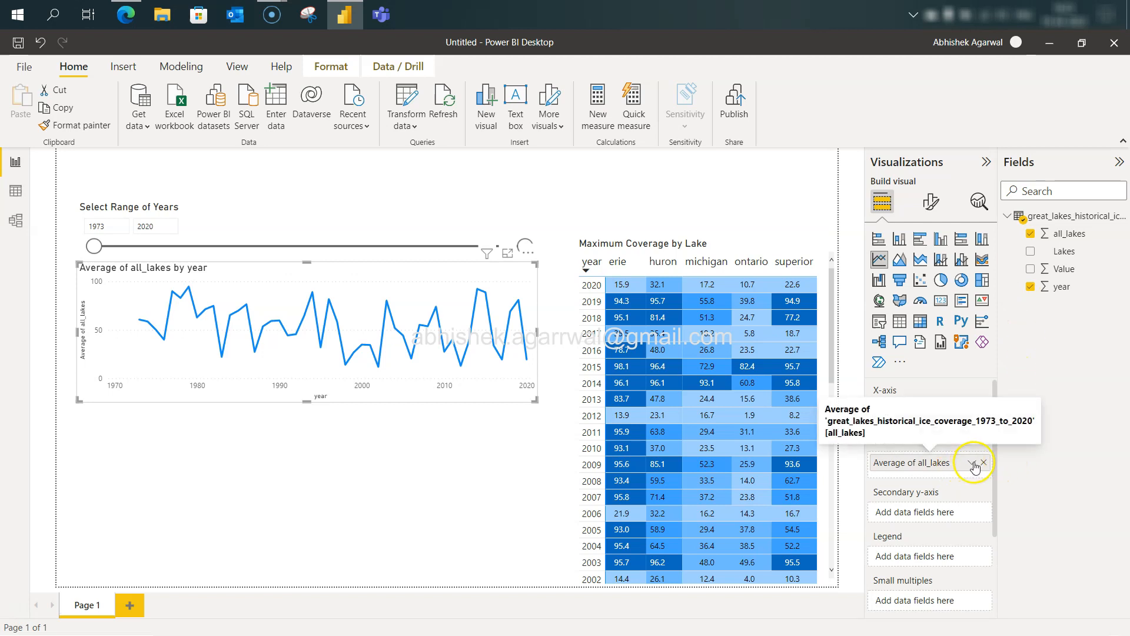
{"action": "left_click", "coordinate": [971, 464]}
{"action": "left_click", "coordinate": [1008, 281]}
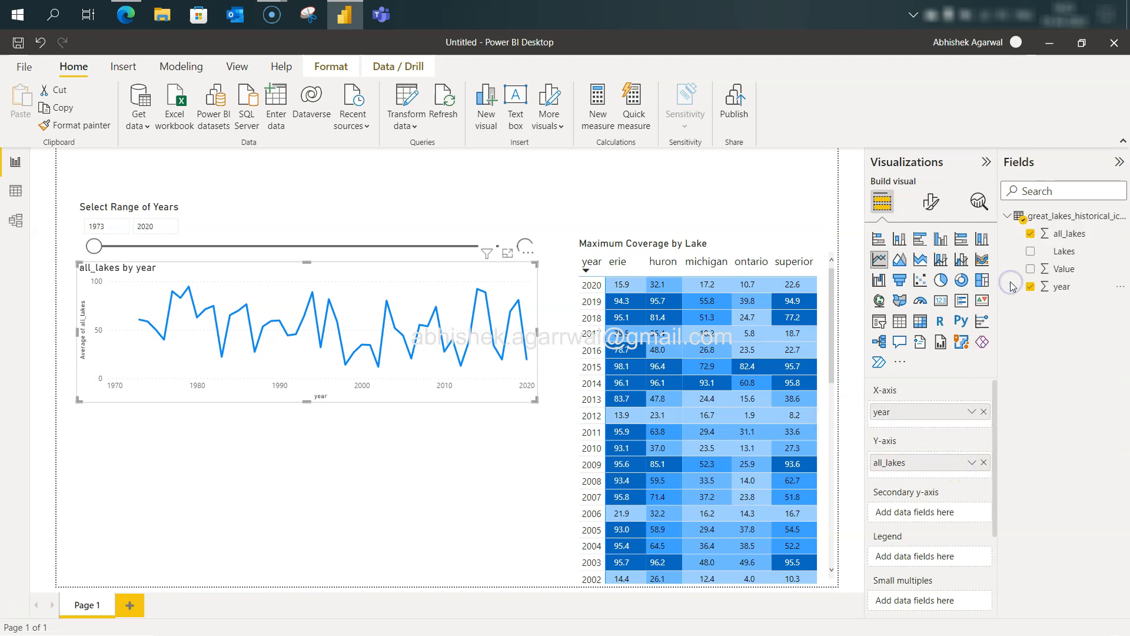
{"action": "left_click", "coordinate": [971, 463]}
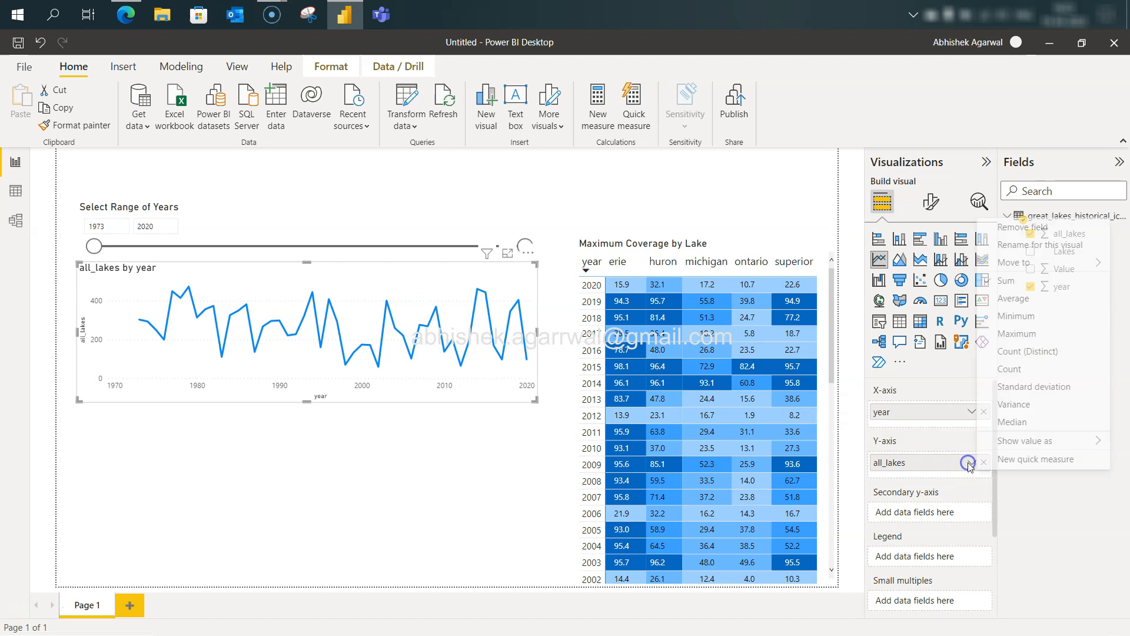
{"action": "left_click", "coordinate": [992, 300]}
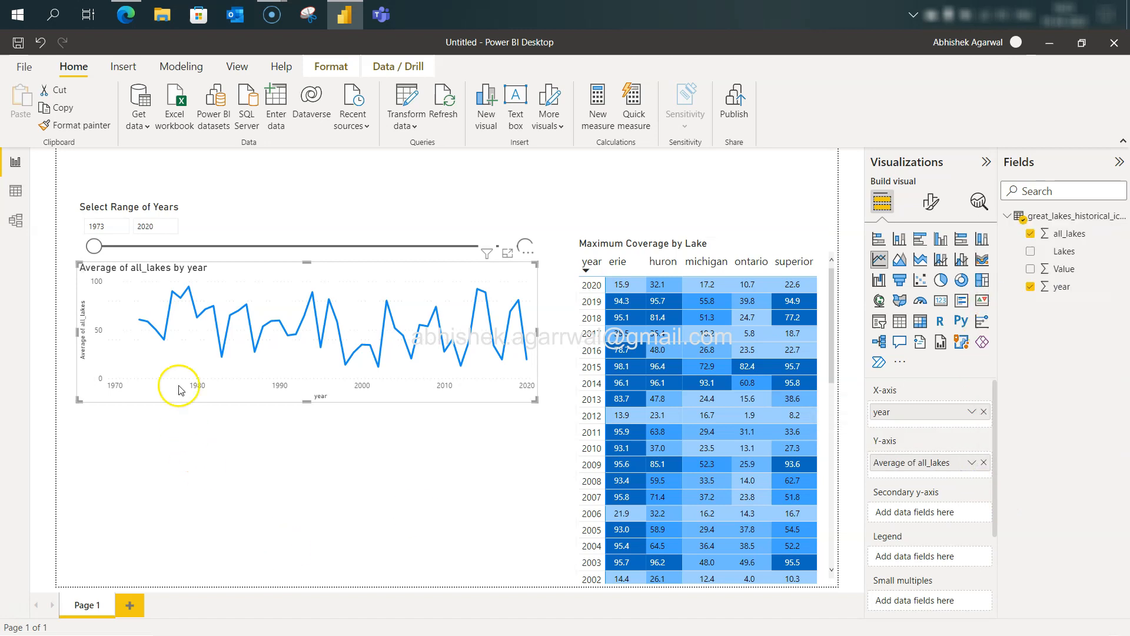
Turn on the line chart's trend line in place of a trial average line and compare the chart with the sample in Edge.
{"action": "left_click", "coordinate": [932, 200]}
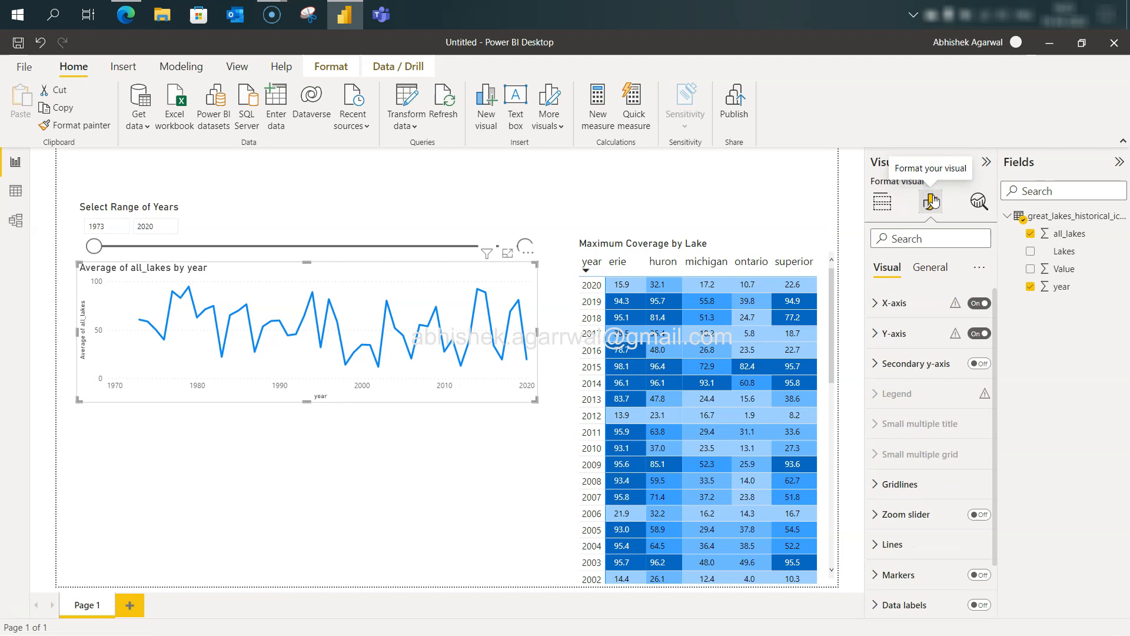
{"action": "left_click", "coordinate": [979, 202]}
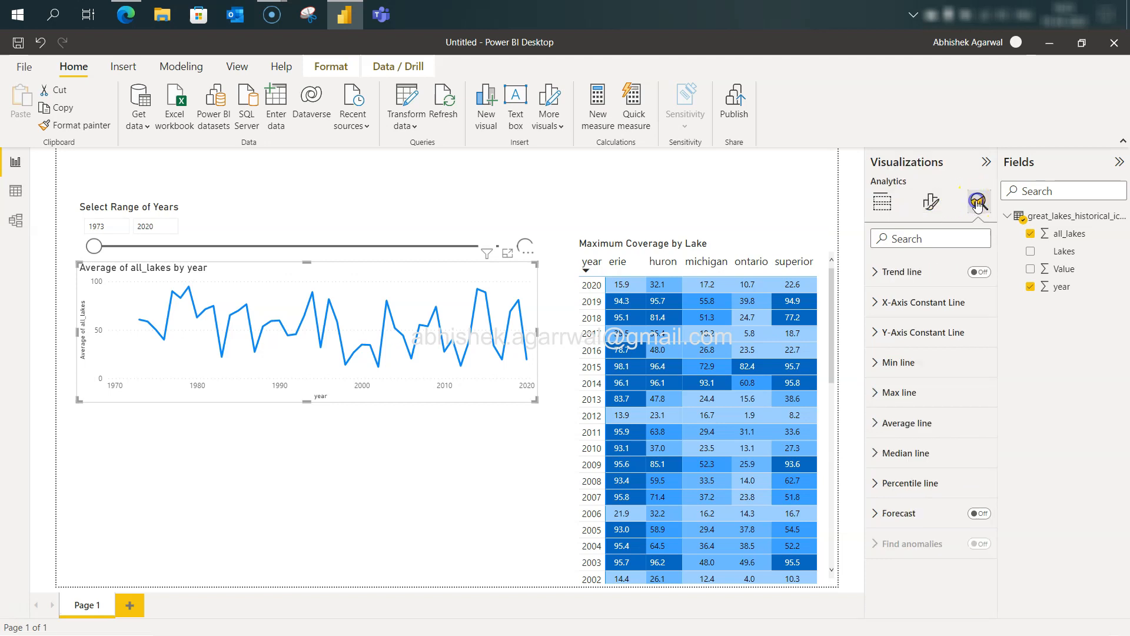
{"action": "left_click", "coordinate": [901, 422]}
{"action": "left_click", "coordinate": [905, 471]}
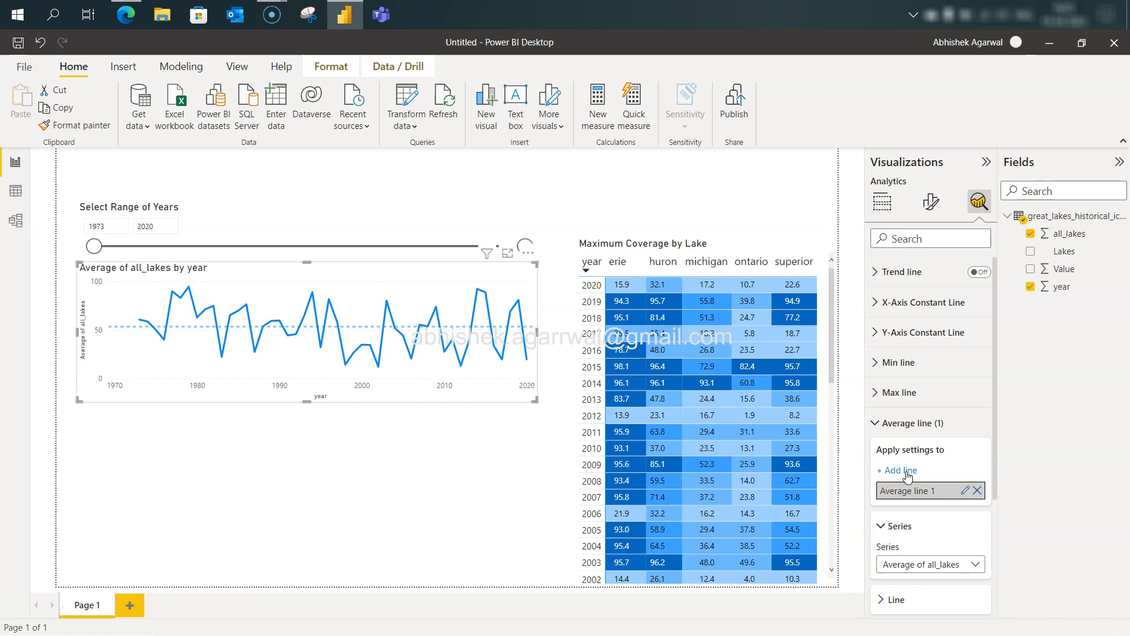
{"action": "left_click", "coordinate": [978, 491]}
{"action": "left_click", "coordinate": [883, 423]}
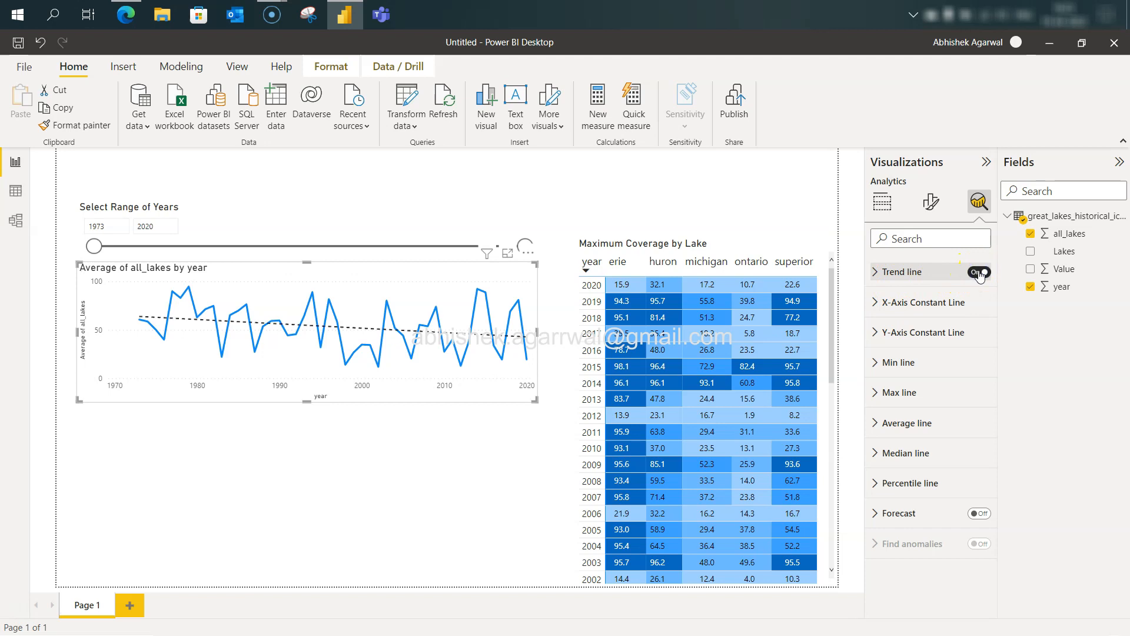
{"action": "key", "text": "alt+Tab"}
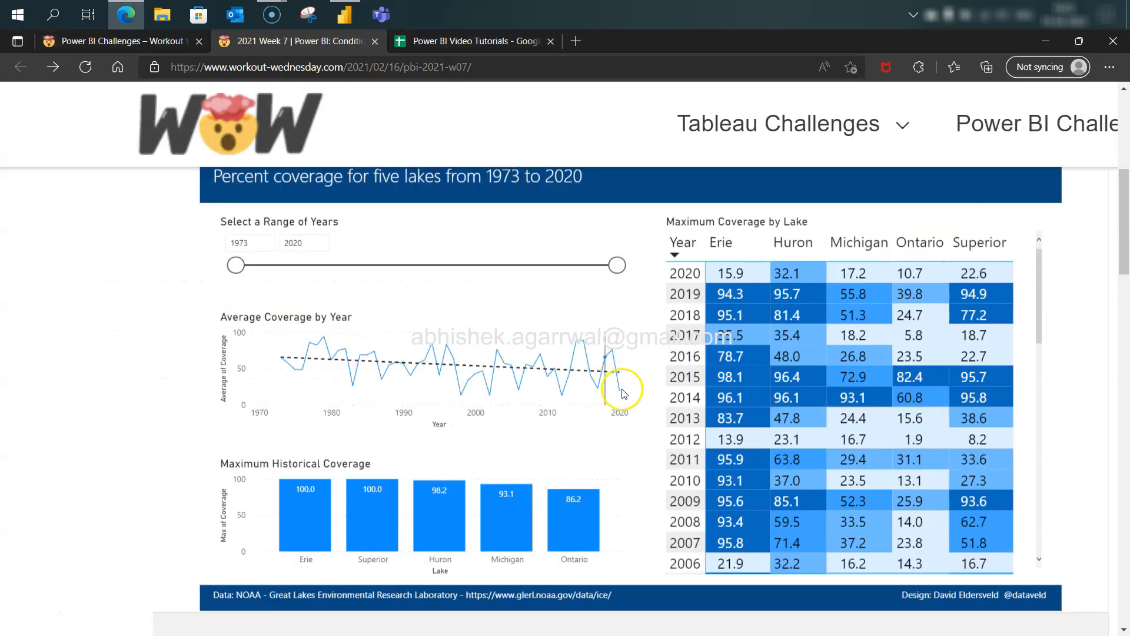
{"action": "key", "text": "alt+Tab"}
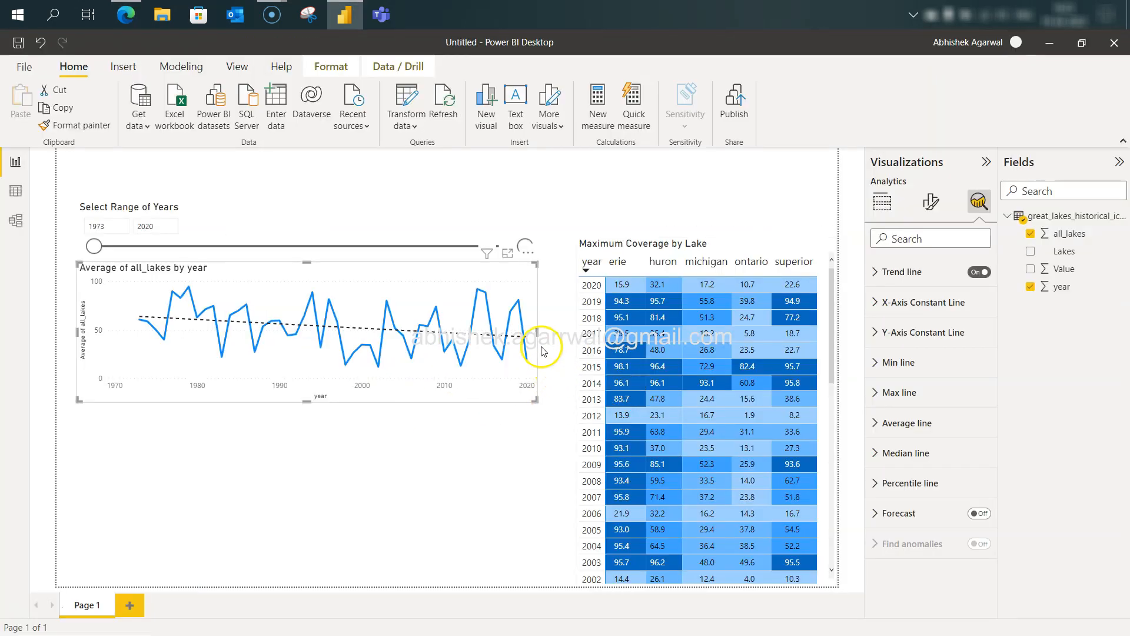
{"action": "mouse_move", "coordinate": [537, 331]}
{"action": "left_mouse_down"}
{"action": "mouse_move", "coordinate": [568, 327]}
{"action": "mouse_move", "coordinate": [538, 333]}
{"action": "left_mouse_up"}
{"action": "left_click", "coordinate": [485, 461]}
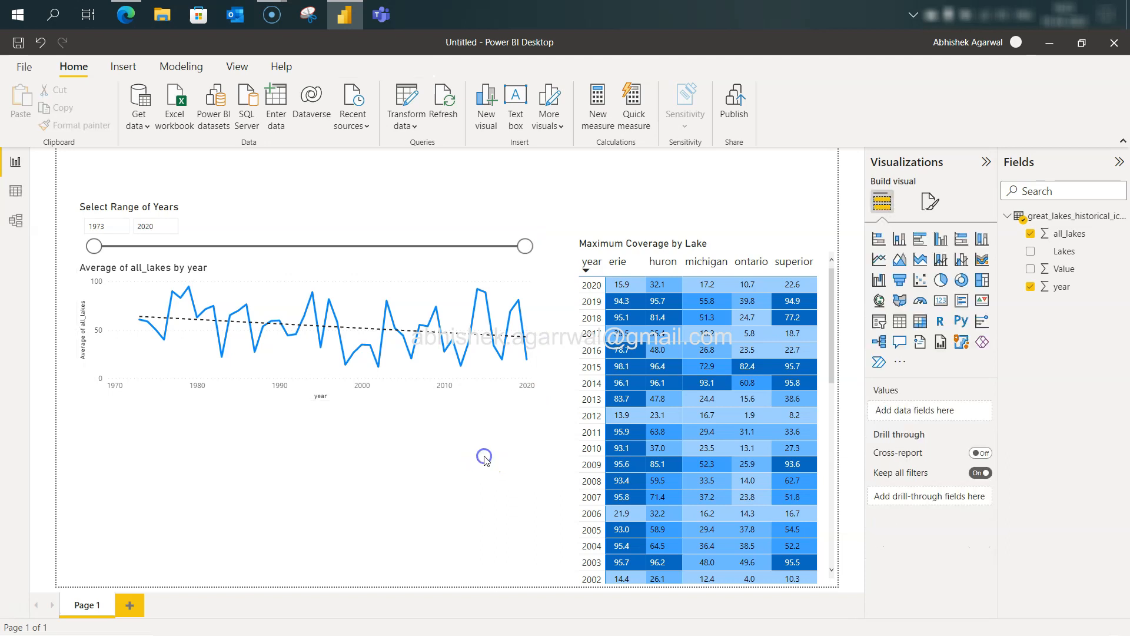
Check the sample's bottom chart in Edge, then in Power BI add a clustered column chart of maximum Value by Lakes below the line chart.
{"action": "key", "text": "alt+Tab"}
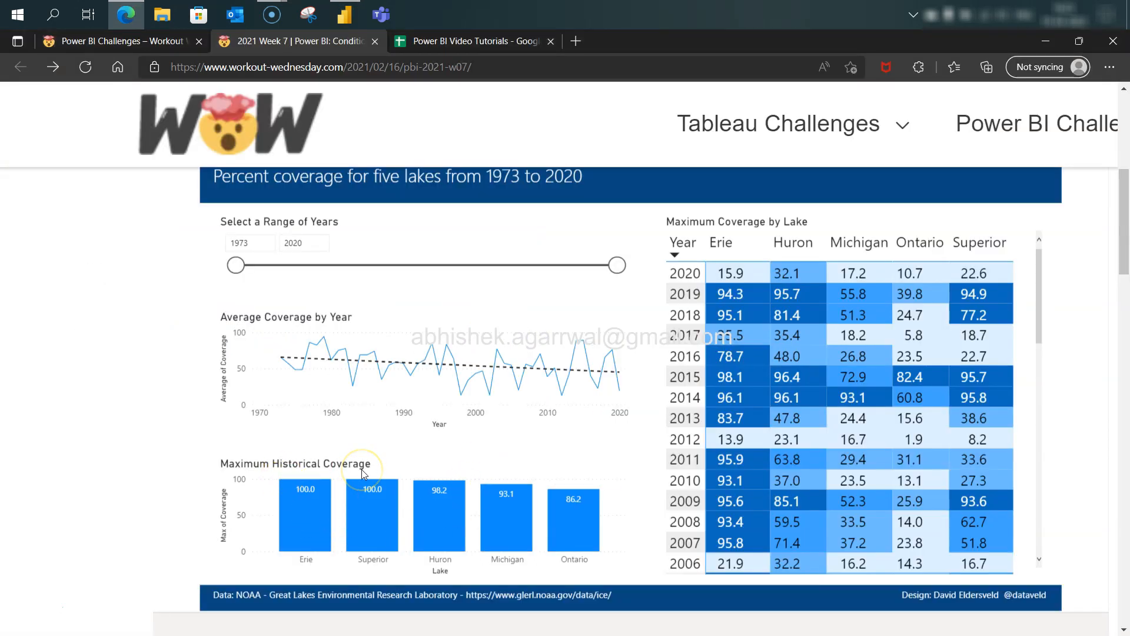
{"action": "key", "text": "alt+Tab"}
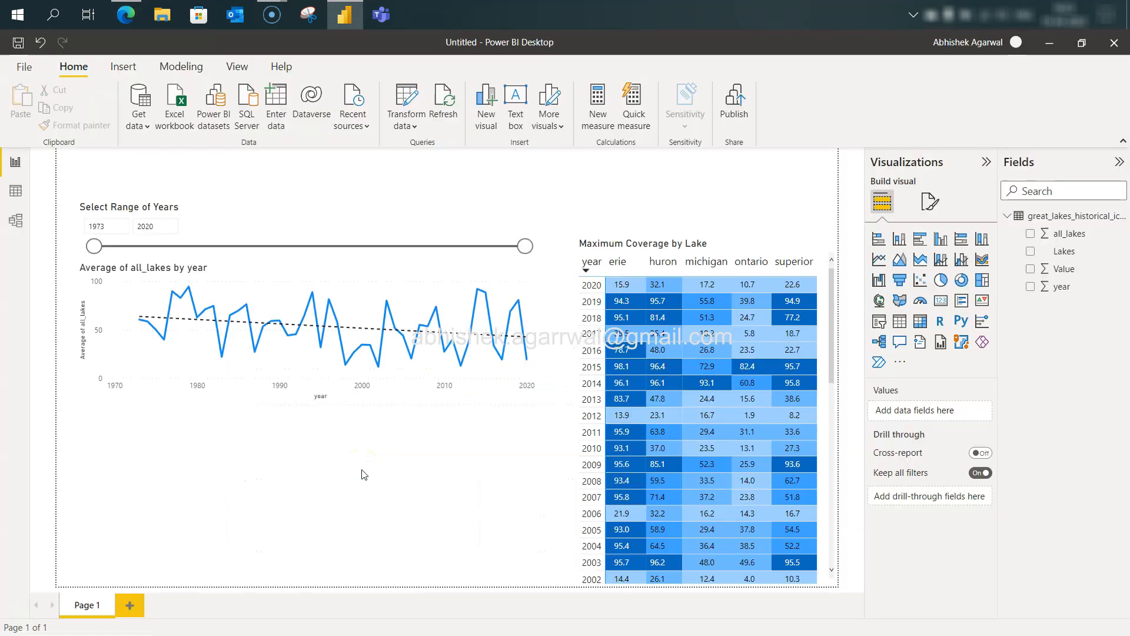
{"action": "key", "text": "alt+Tab"}
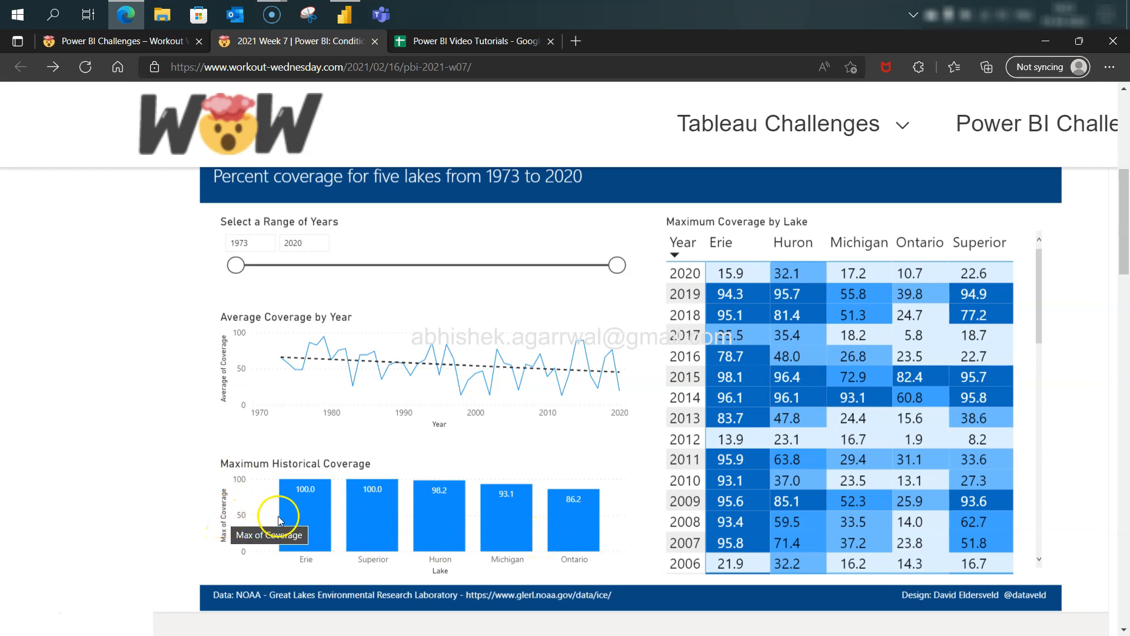
{"action": "key", "text": "alt+Tab"}
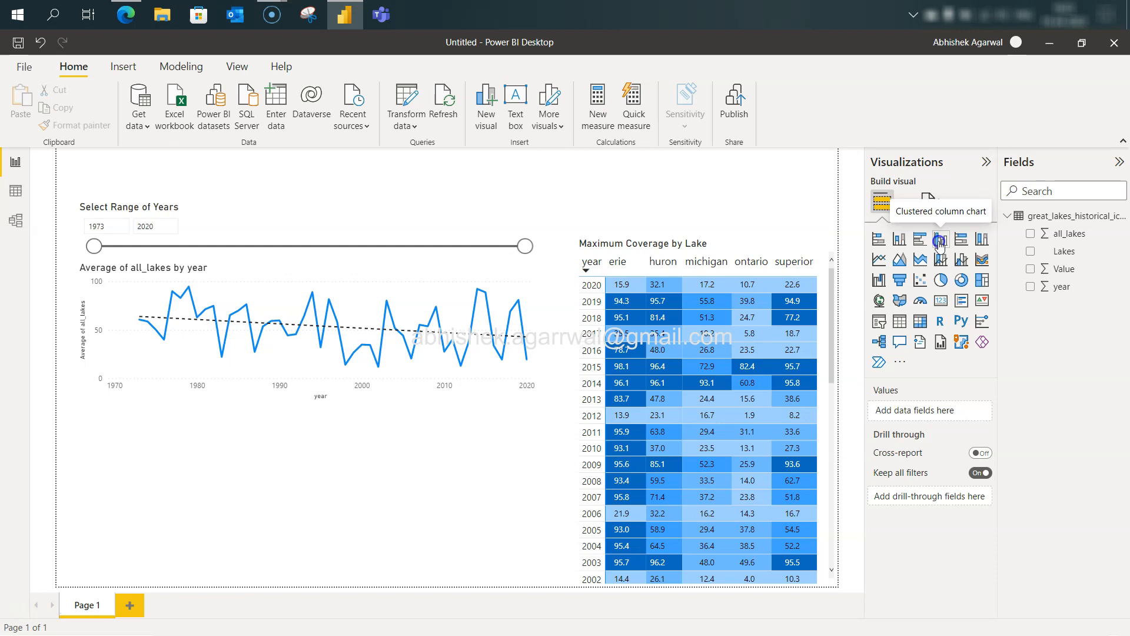
{"action": "left_click", "coordinate": [940, 241]}
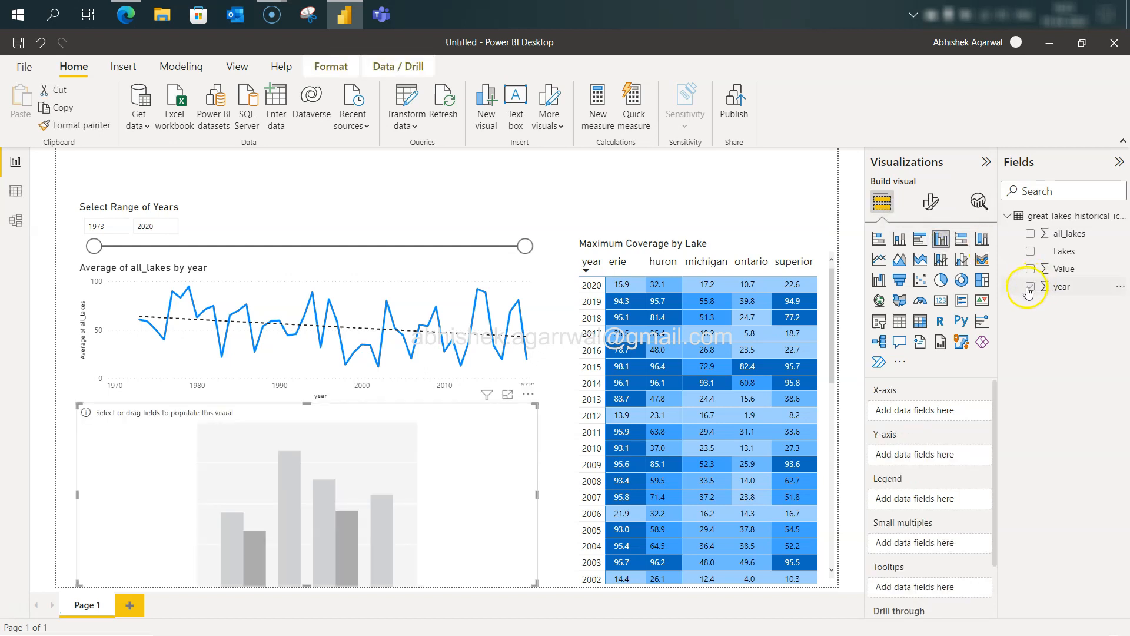
{"action": "left_click", "coordinate": [1030, 251]}
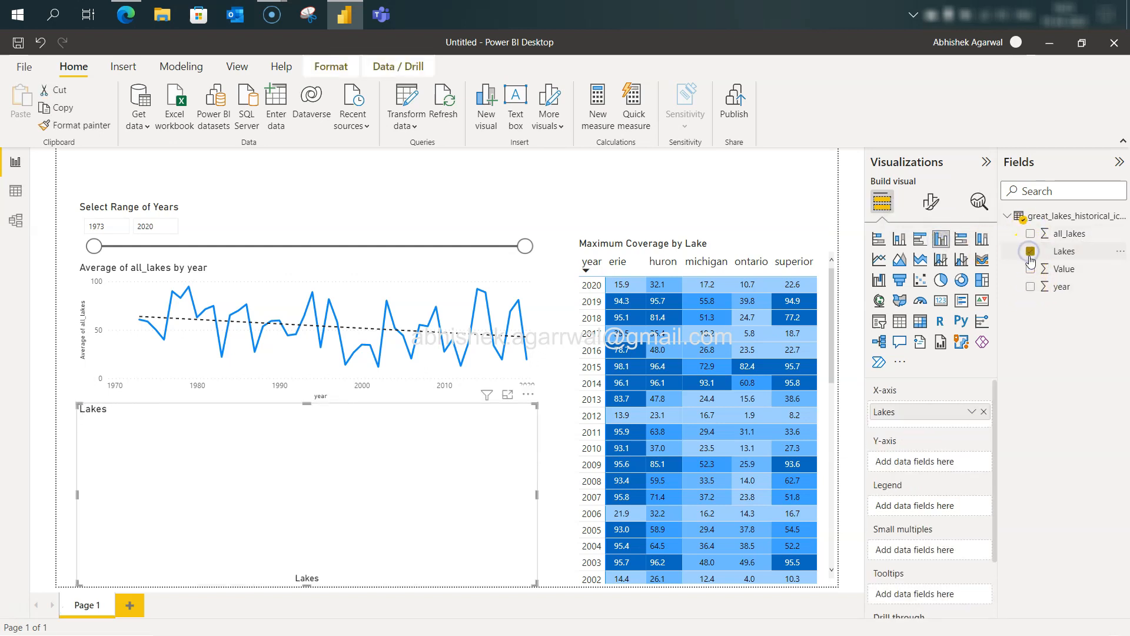
{"action": "left_click", "coordinate": [1031, 270]}
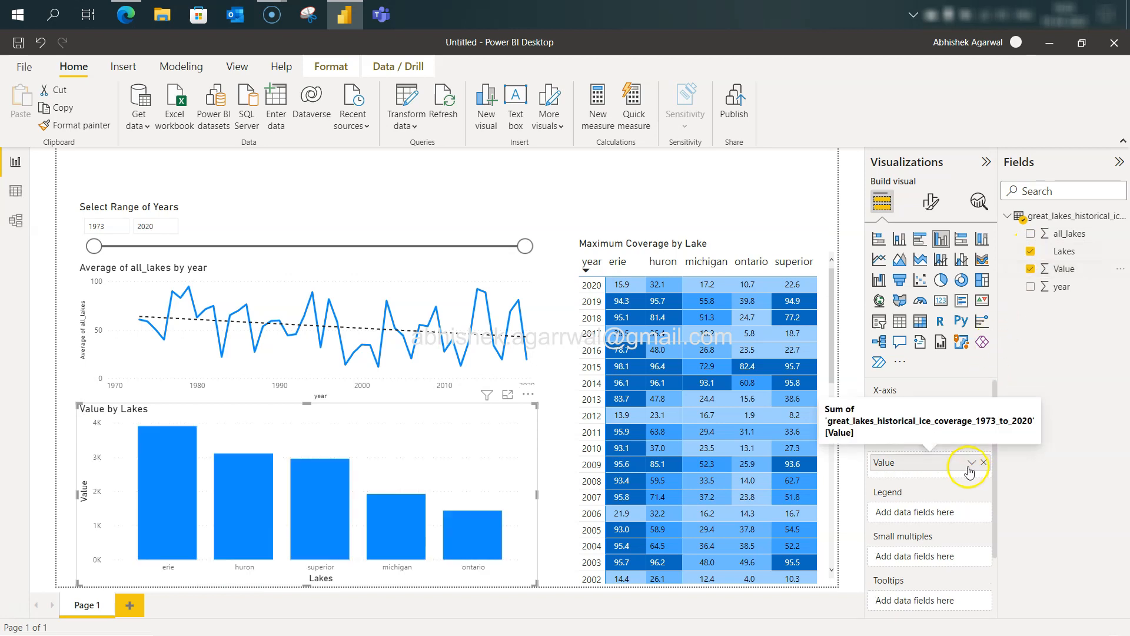
{"action": "left_click", "coordinate": [969, 468]}
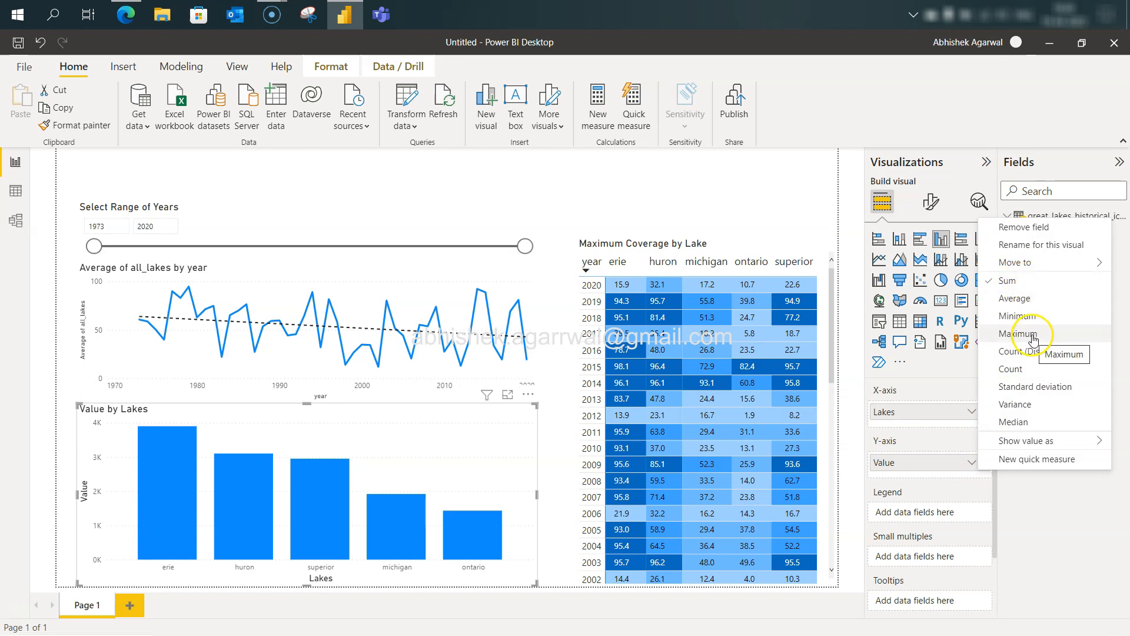
{"action": "left_click", "coordinate": [1017, 334]}
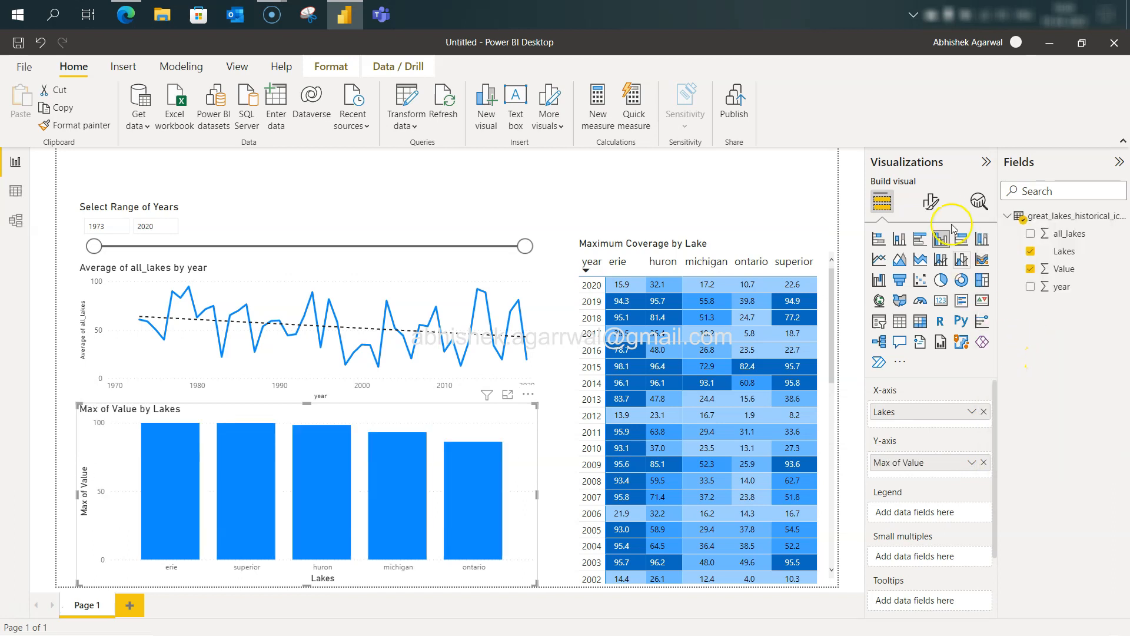
Turn on the column chart's data labels and compare them with the sample report in Edge.
{"action": "left_click", "coordinate": [931, 202]}
{"action": "left_click", "coordinate": [980, 544]}
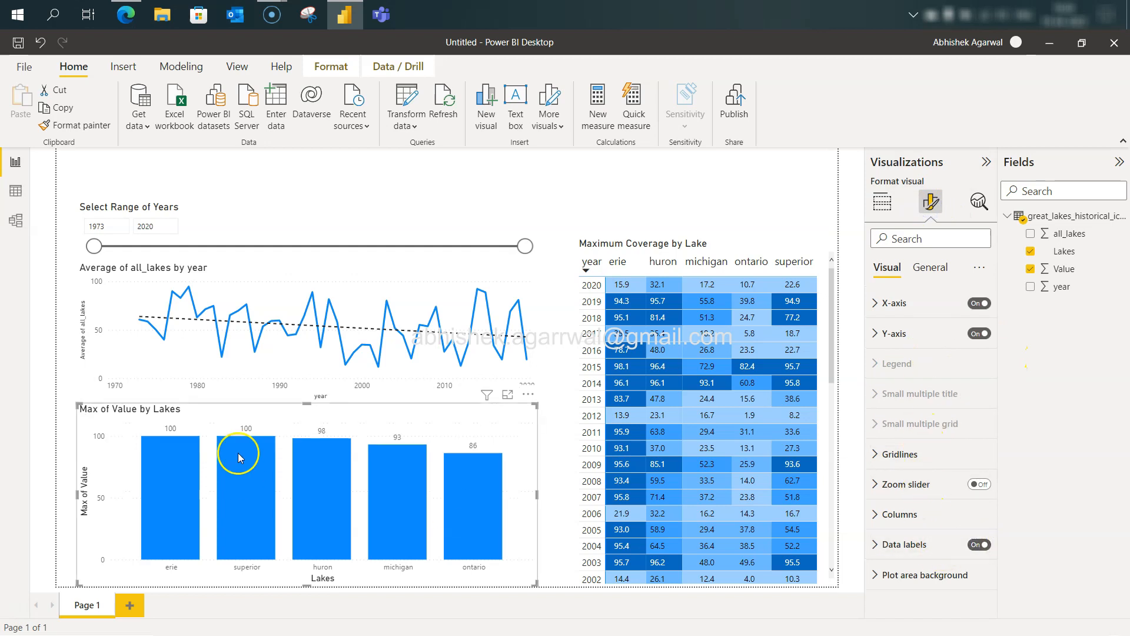
{"action": "key", "text": "alt+Tab"}
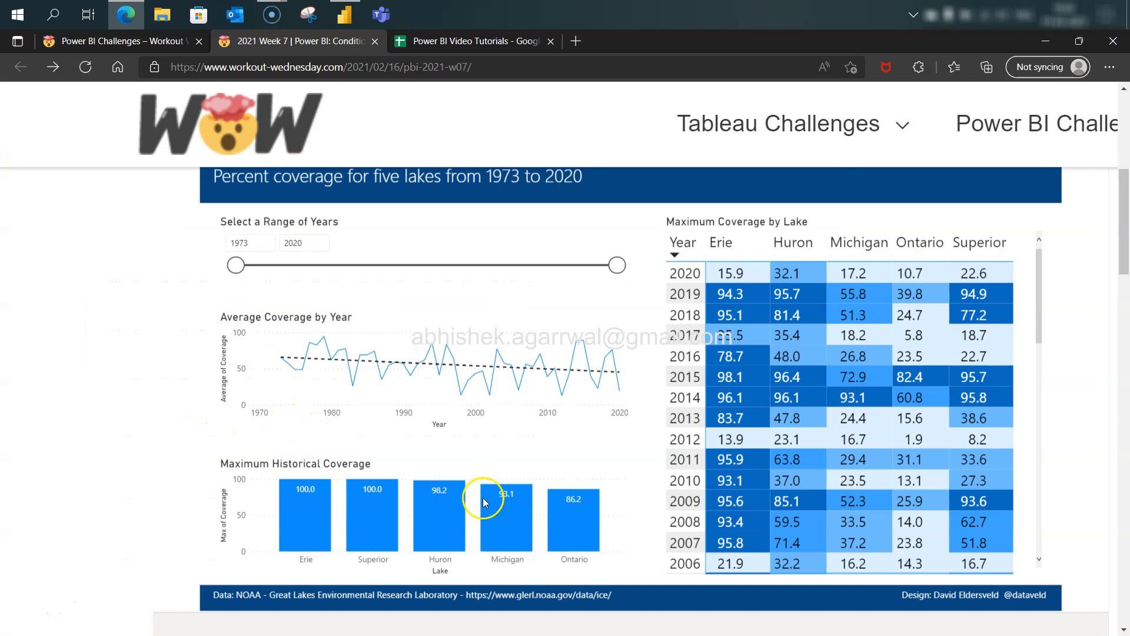
{"action": "mouse_move", "coordinate": [442, 498]}
{"action": "key", "text": "alt+Tab"}
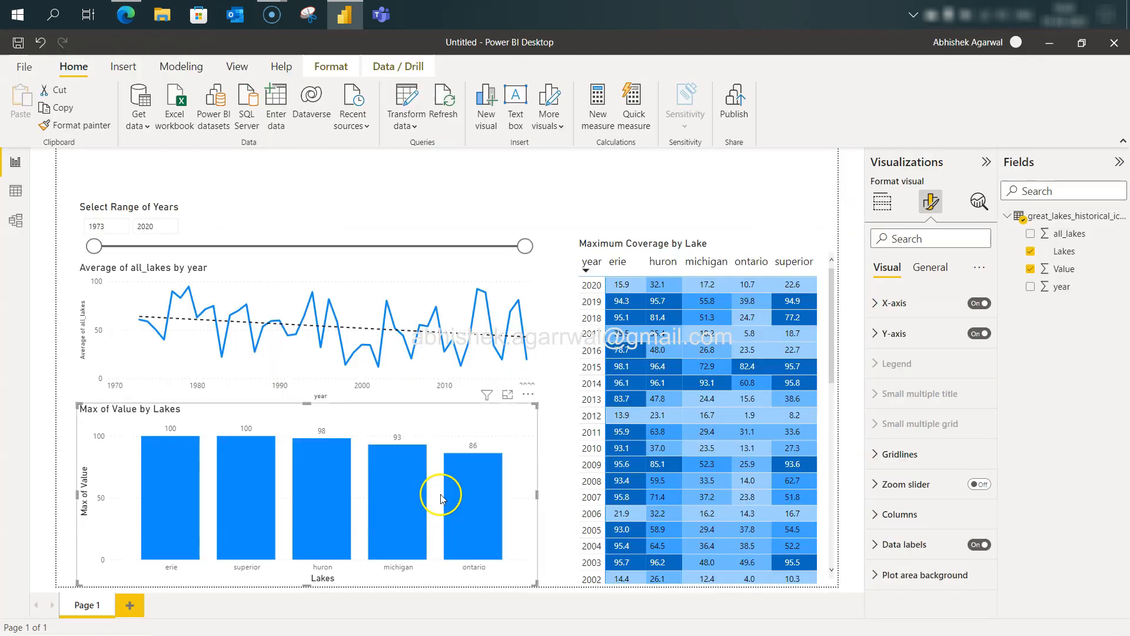
Set the column chart's data label values to 1 decimal place.
{"action": "left_click", "coordinate": [874, 544]}
{"action": "scroll", "coordinate": [873, 546], "scroll_direction": "down", "scroll_amount": 4}
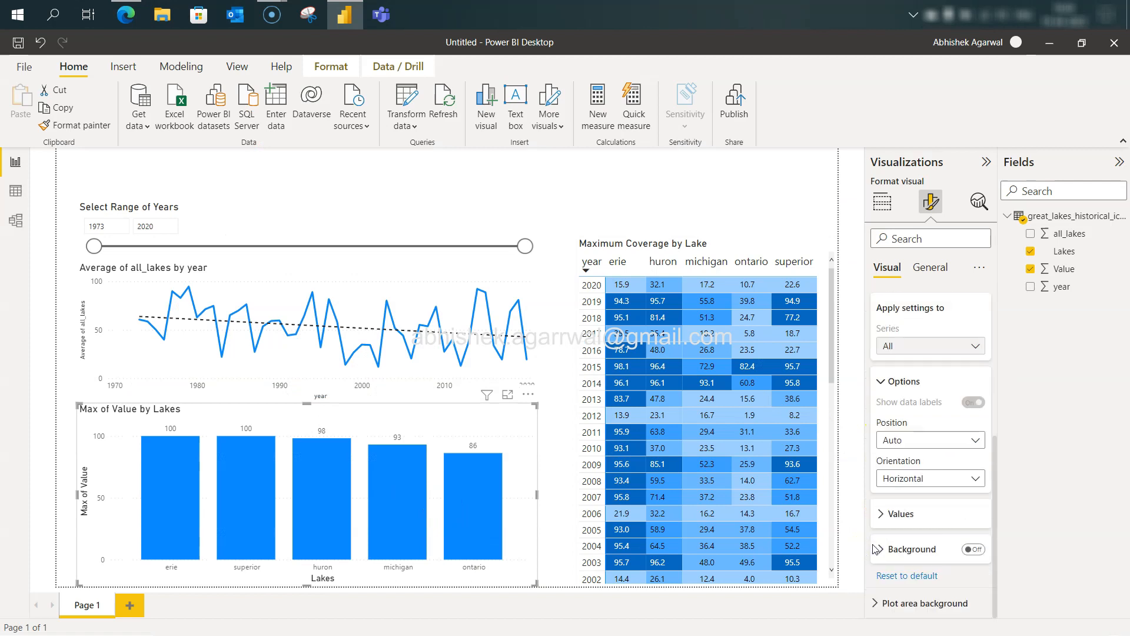
{"action": "left_click", "coordinate": [881, 518]}
{"action": "scroll", "coordinate": [886, 512], "scroll_direction": "down", "scroll_amount": 3}
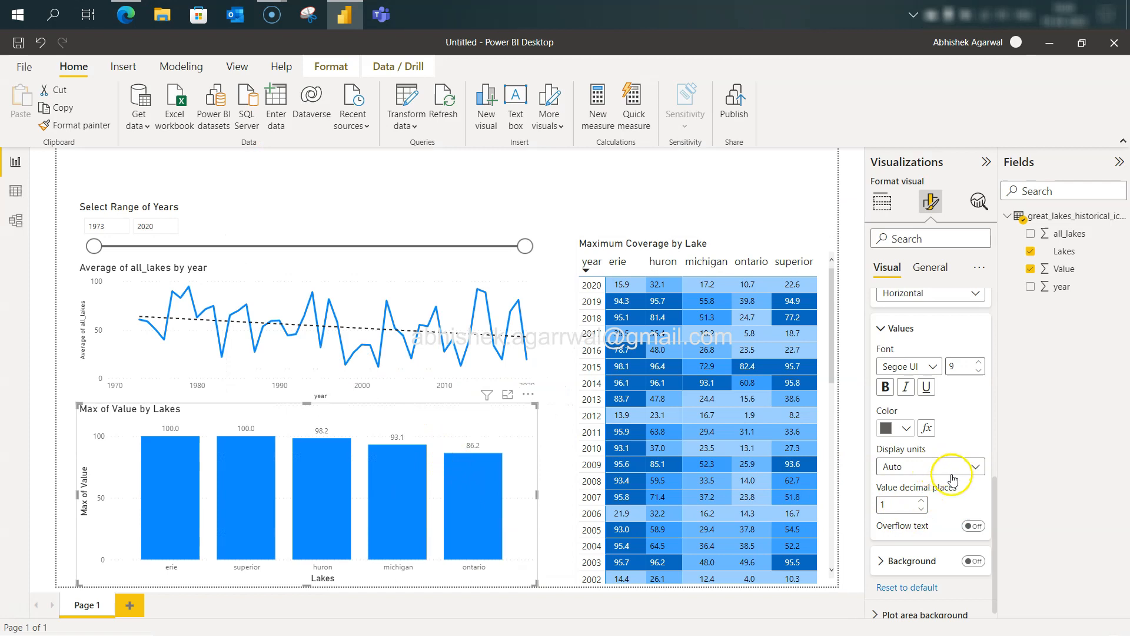
Set the column chart's data label position to Inside end and compare the chart with the sample in Edge.
{"action": "scroll", "coordinate": [966, 454], "scroll_direction": "up", "scroll_amount": 3}
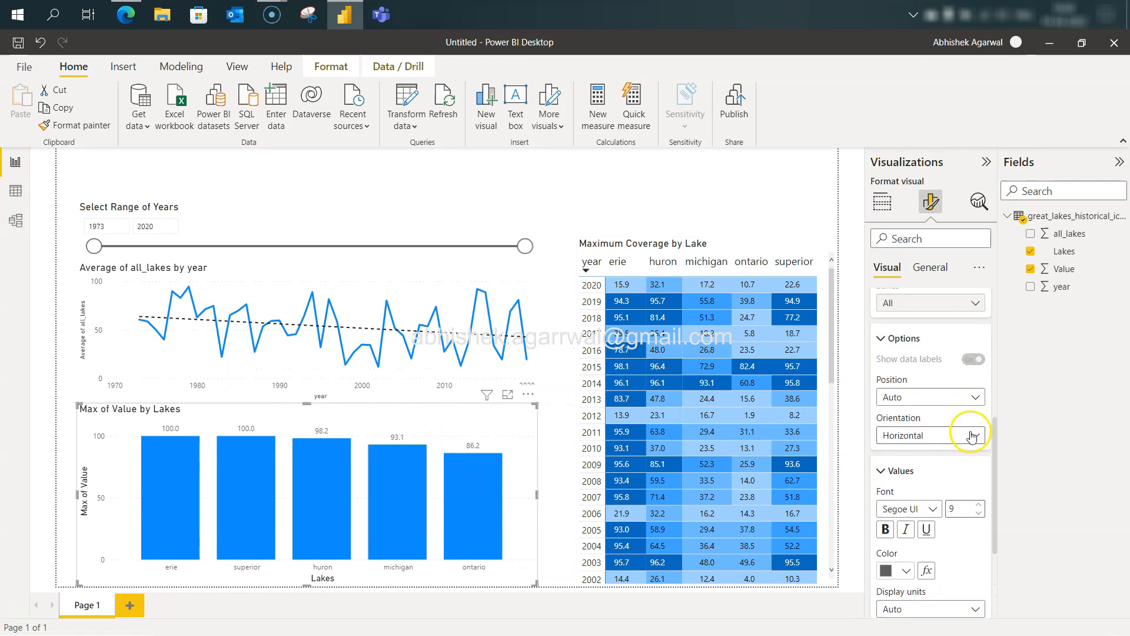
{"action": "left_click", "coordinate": [921, 397]}
{"action": "left_click", "coordinate": [921, 434]}
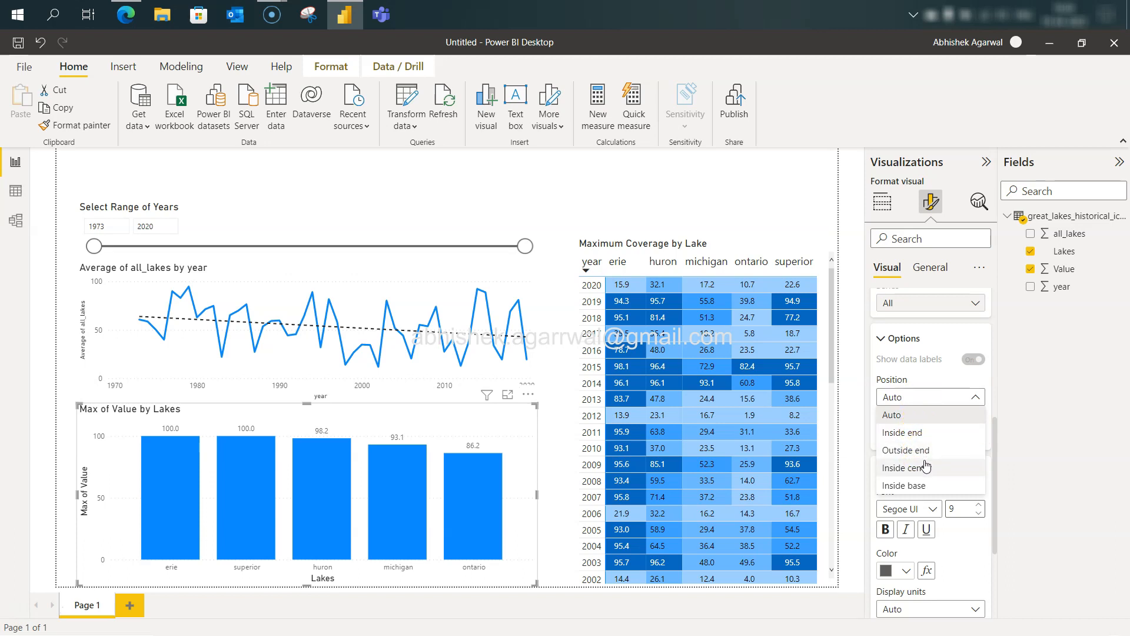
{"action": "left_click", "coordinate": [932, 436]}
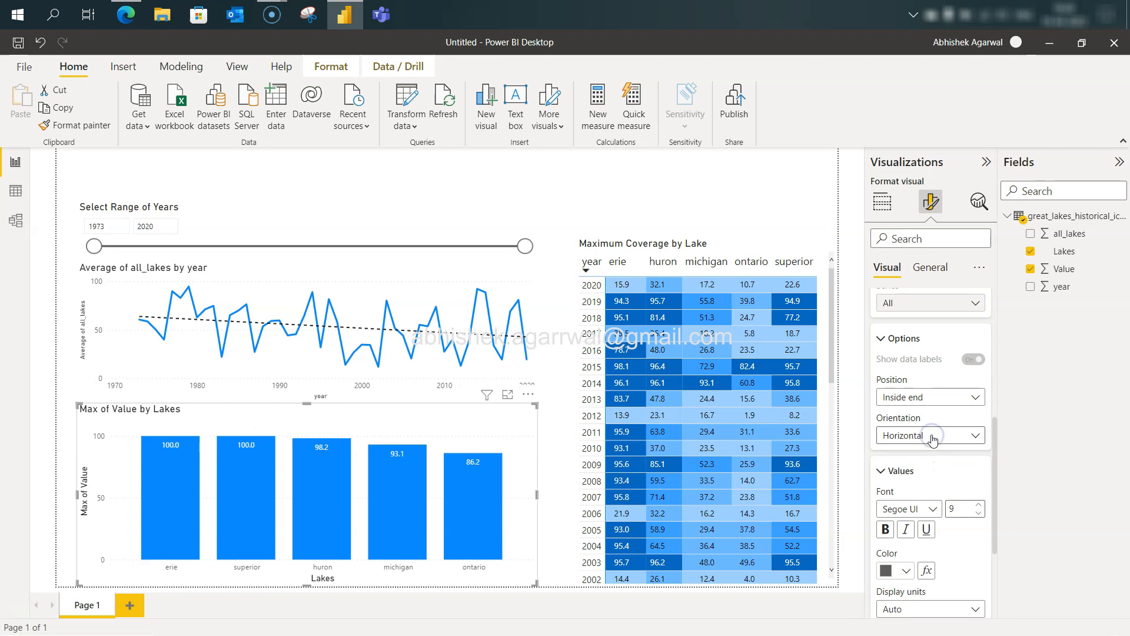
{"action": "key", "text": "alt+Tab"}
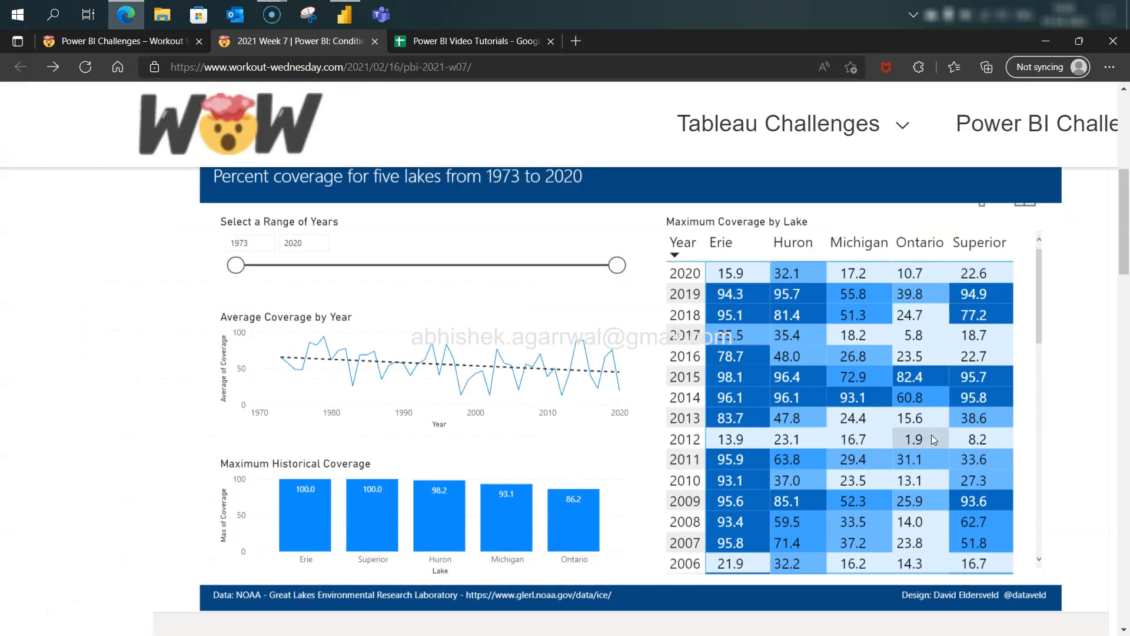
{"action": "key", "text": "alt+Tab"}
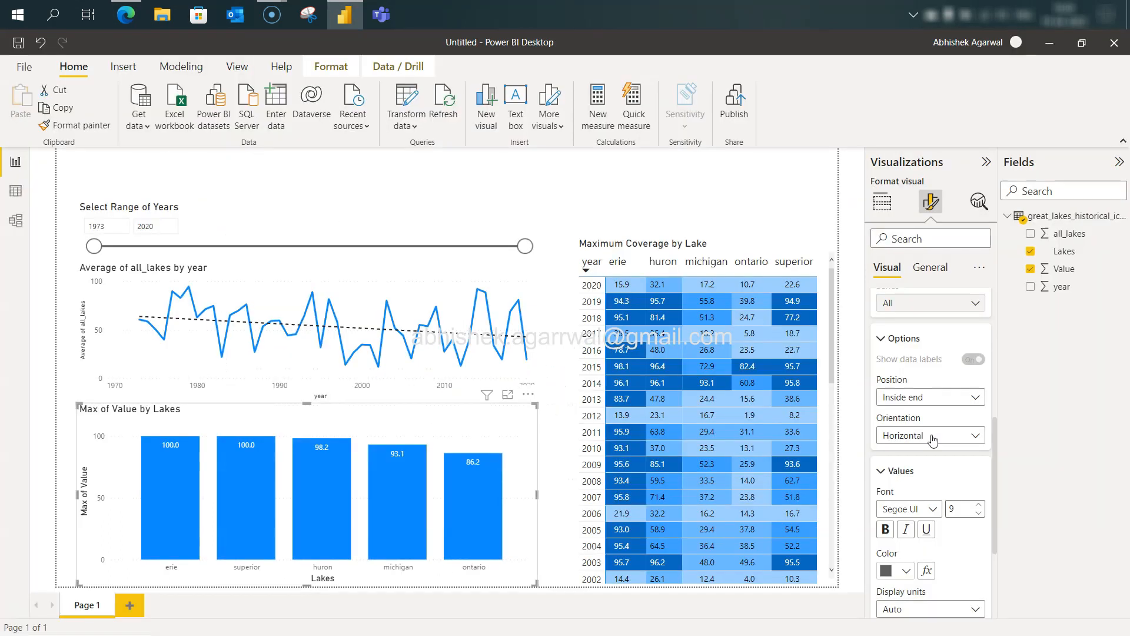
{"action": "key", "text": "alt+Tab"}
{"action": "key", "text": "alt+Tab"}
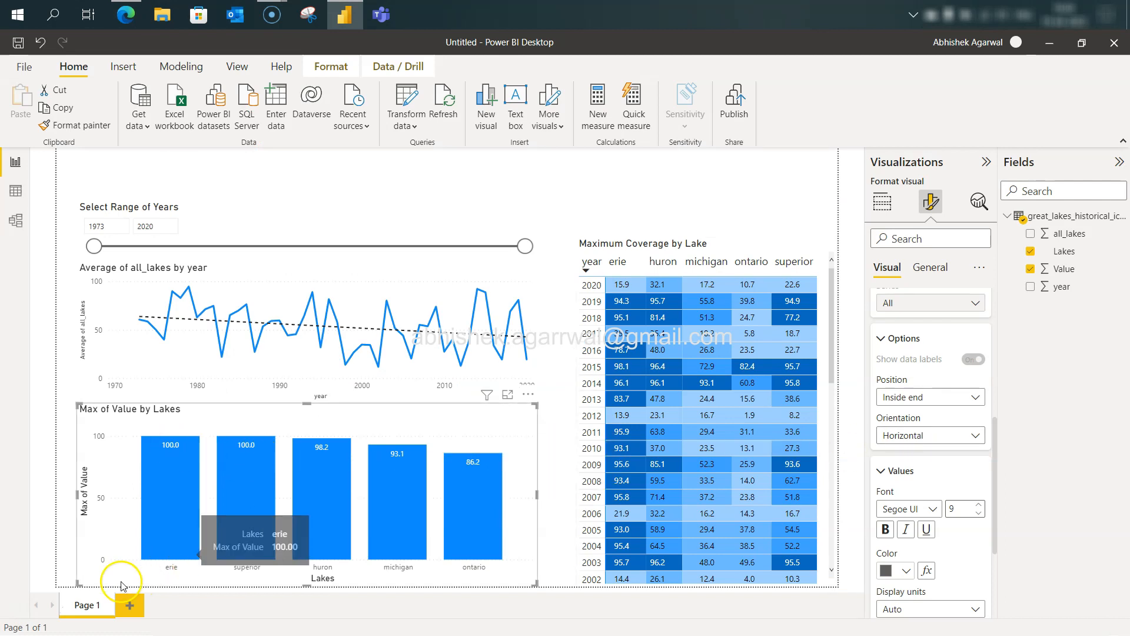
{"action": "key", "text": "alt+Tab"}
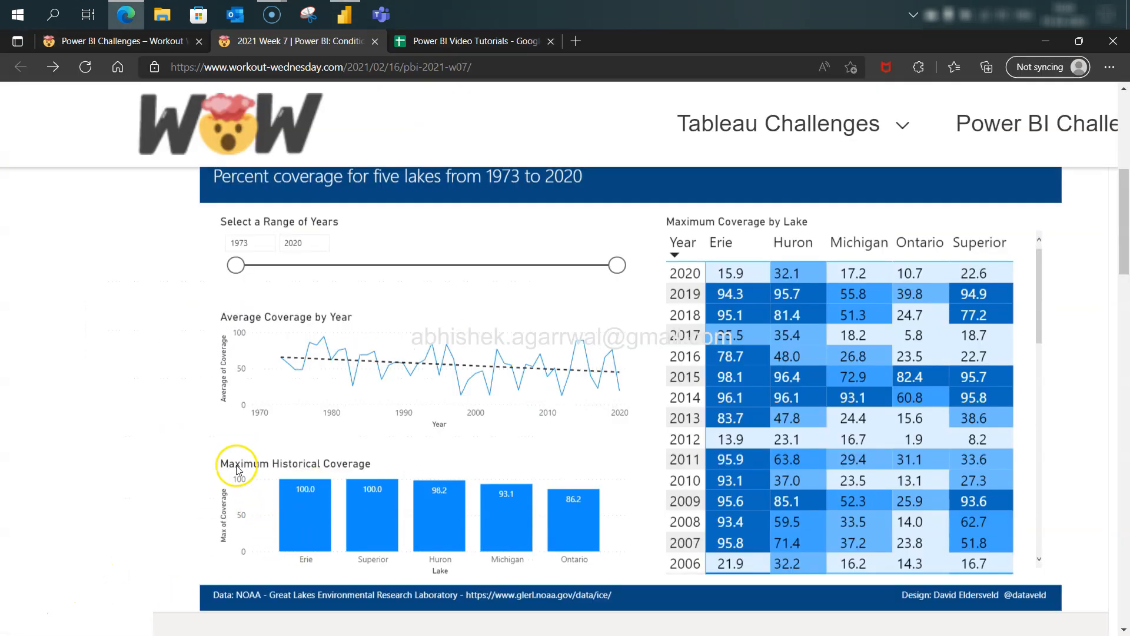
{"action": "key", "text": "alt+Tab"}
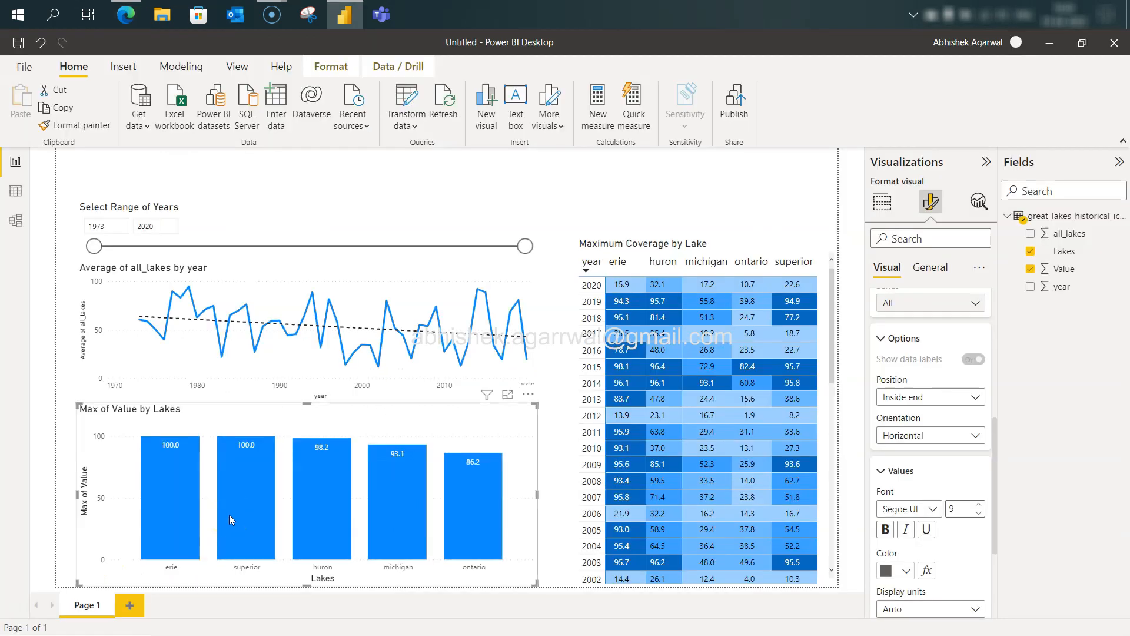
Turn off the column chart's Y-axis and its Y-axis title.
{"action": "scroll", "coordinate": [926, 473], "scroll_direction": "up", "scroll_amount": 5}
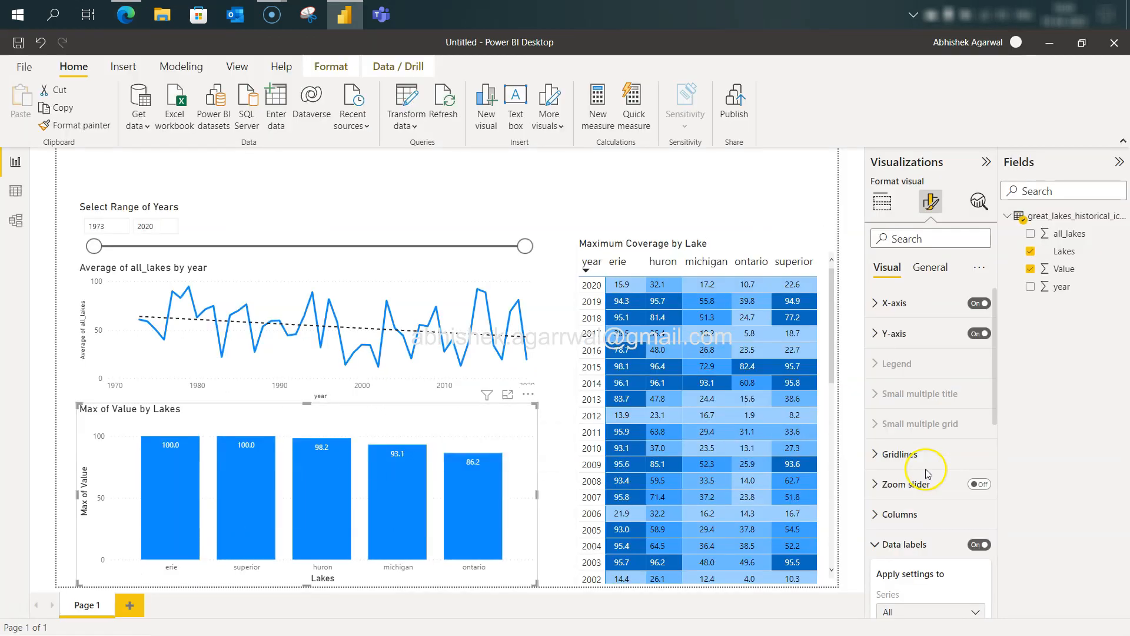
{"action": "left_click", "coordinate": [980, 333]}
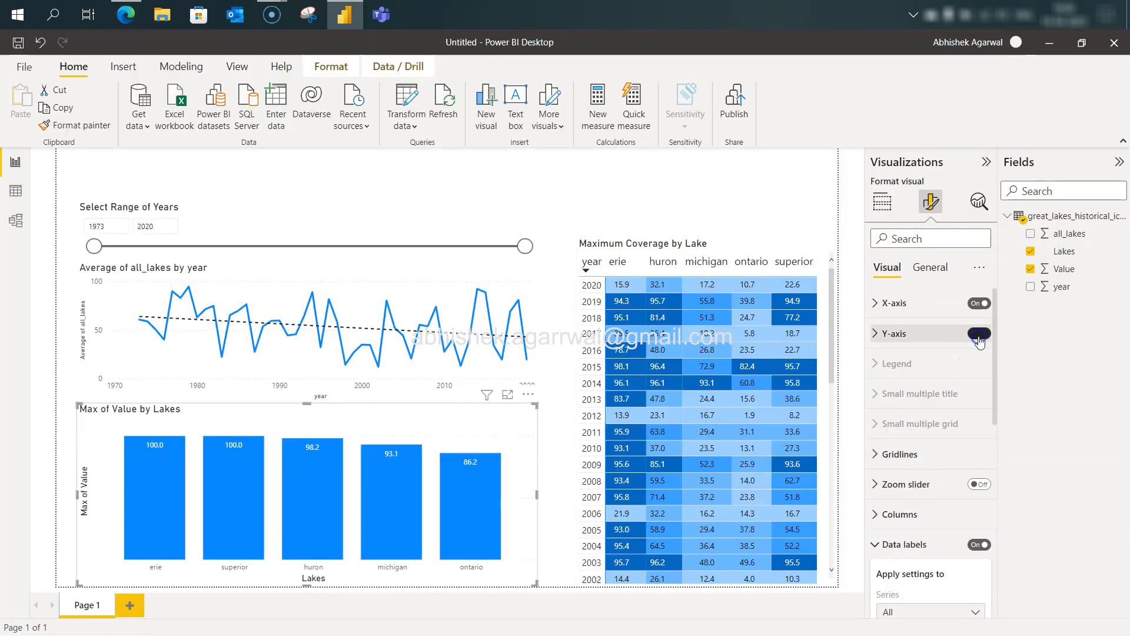
{"action": "left_click", "coordinate": [875, 333]}
{"action": "left_click", "coordinate": [975, 551]}
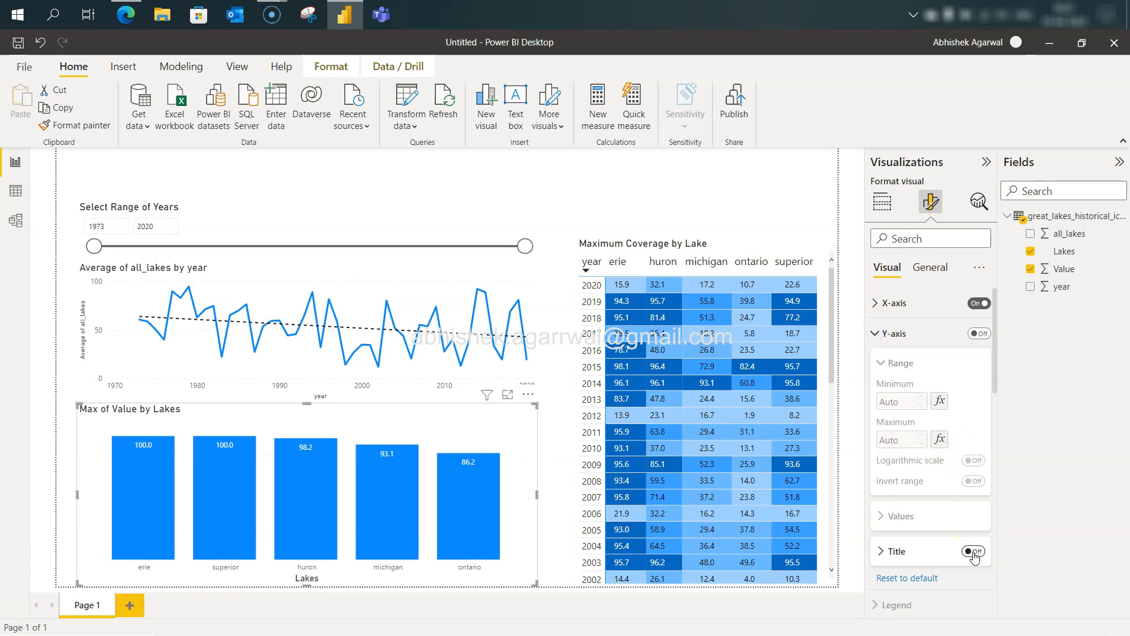
Check the column chart's heading in the Edge sample, return to Power BI and title the chart "Maximum Historical Coverage".
{"action": "key", "text": "alt+Tab"}
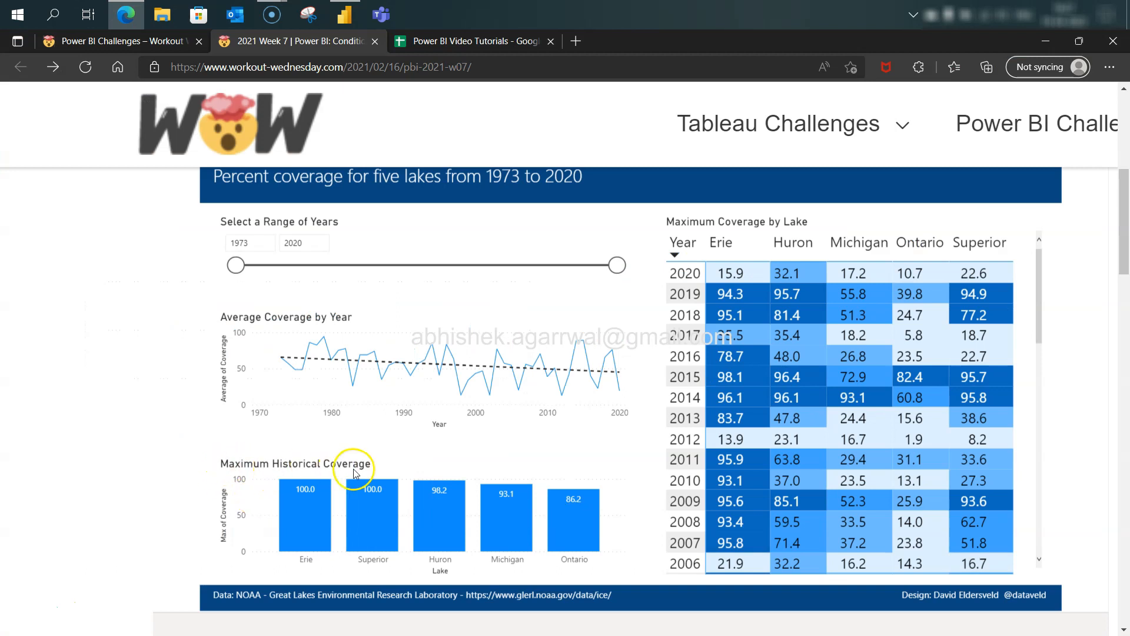
{"action": "key", "text": "alt+Tab"}
{"action": "left_click", "coordinate": [935, 266]}
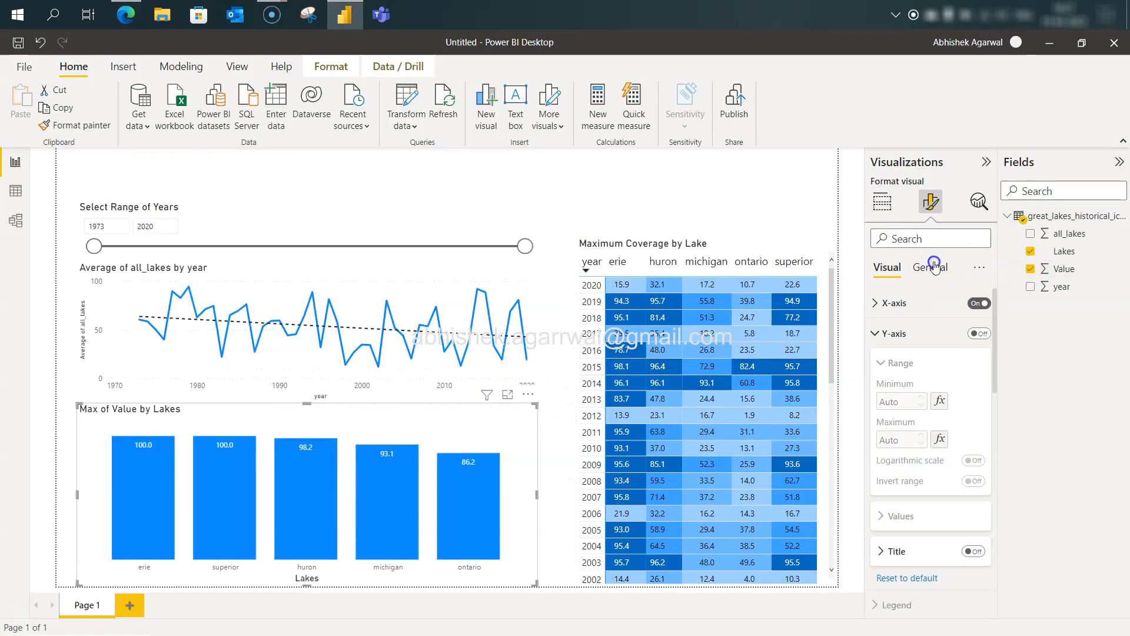
{"action": "left_click", "coordinate": [898, 332]}
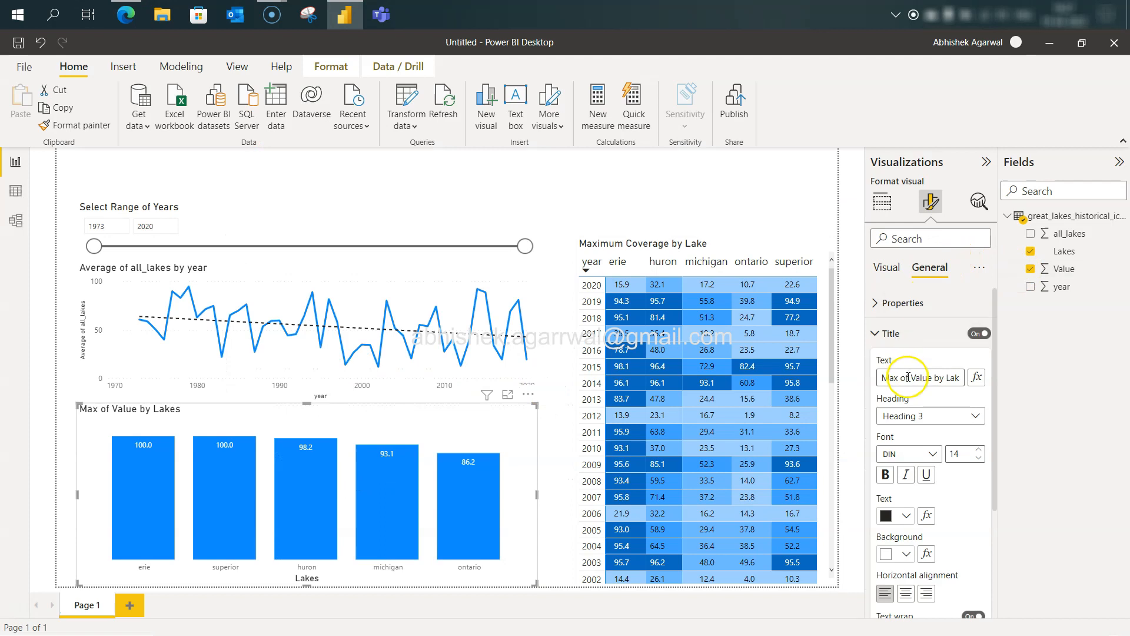
{"action": "left_click", "coordinate": [909, 377]}
{"action": "key", "text": "ctrl+a"}
{"action": "type", "text": "Maxes"}
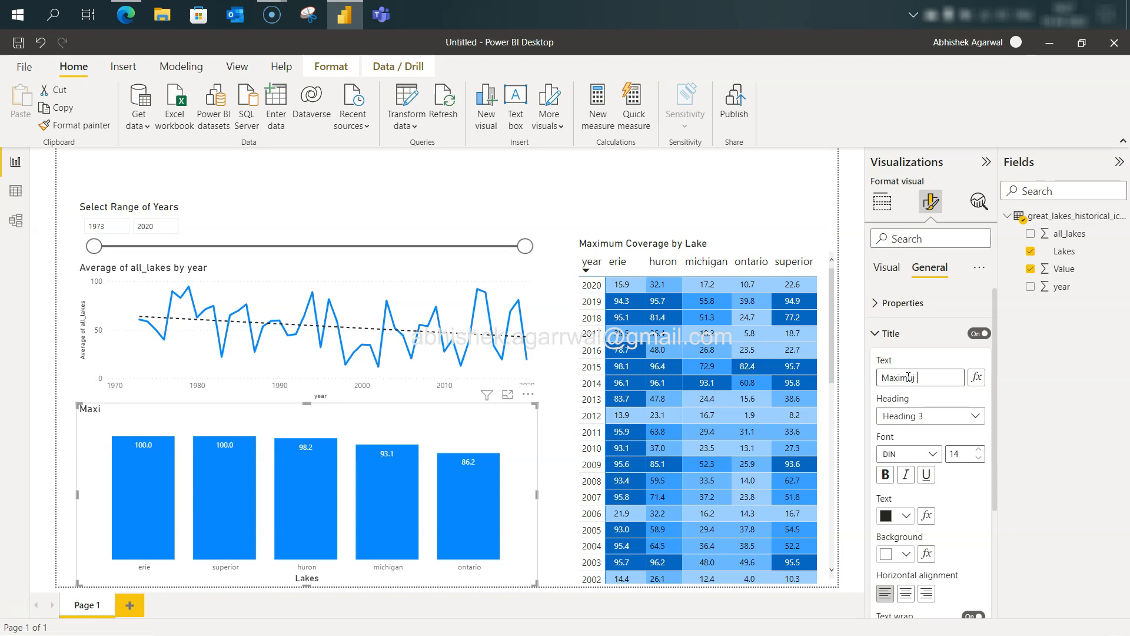
{"action": "type", "text": "um Historical Coverage"}
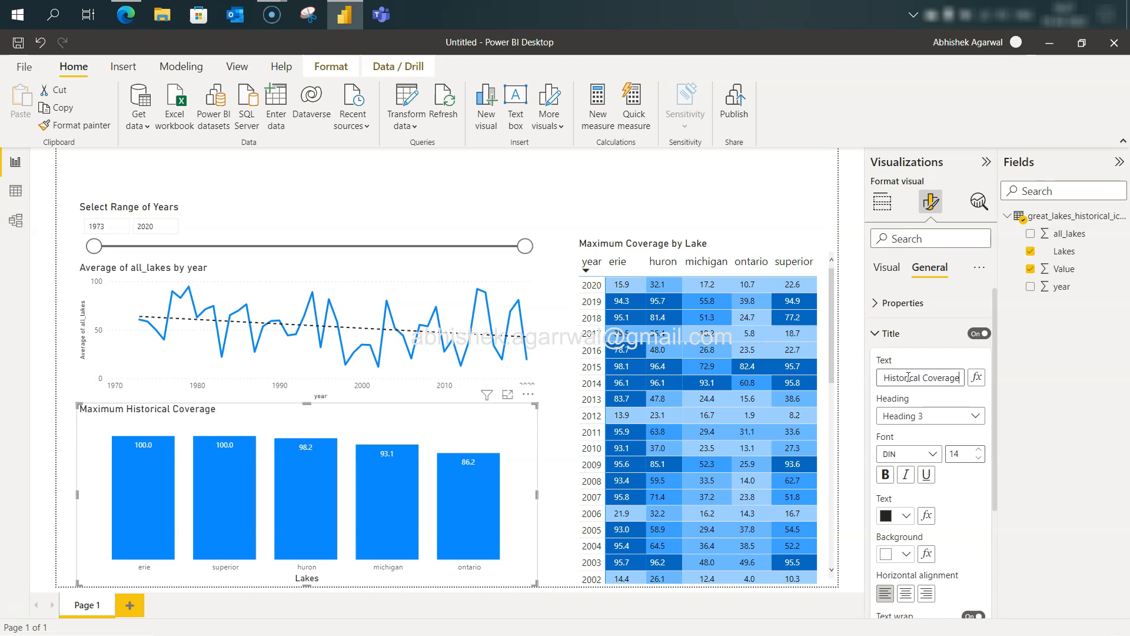
Check the line chart's heading in the Edge sample, retitle the Power BI chart "Average Coverage By Year", and return to the sample.
{"action": "key", "text": "alt+Tab"}
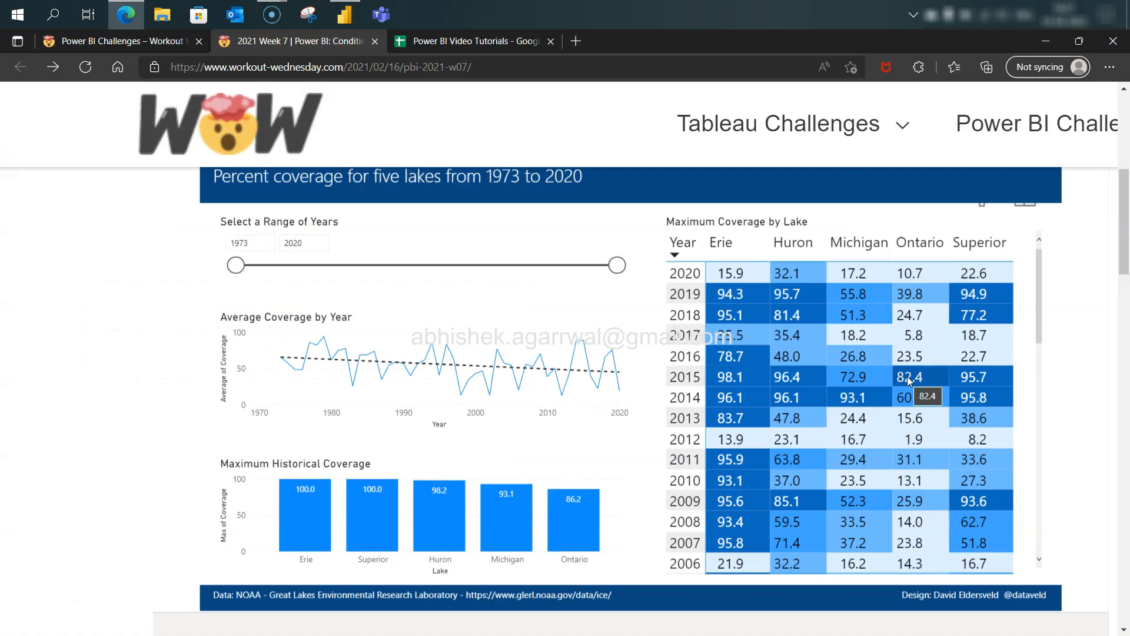
{"action": "key", "text": "alt+Tab"}
{"action": "left_click", "coordinate": [341, 278]}
{"action": "left_click", "coordinate": [948, 380]}
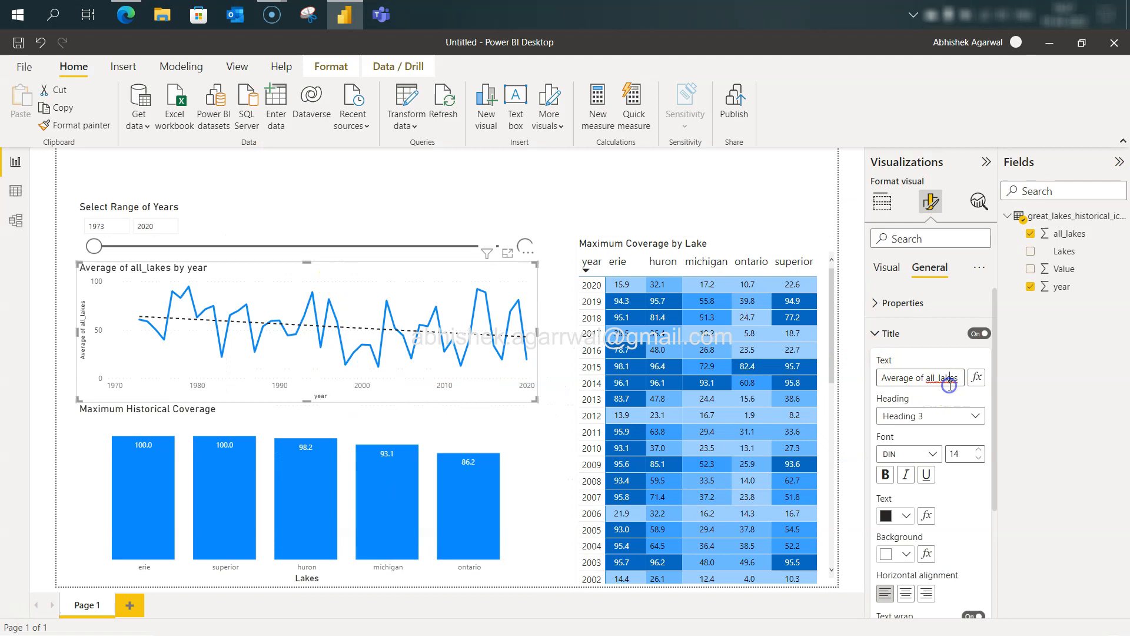
{"action": "key", "text": "BackSpace"}
{"action": "key", "text": "BackSpace"}
{"action": "key", "text": "BackSpace"}
{"action": "key", "text": "BackSpace"}
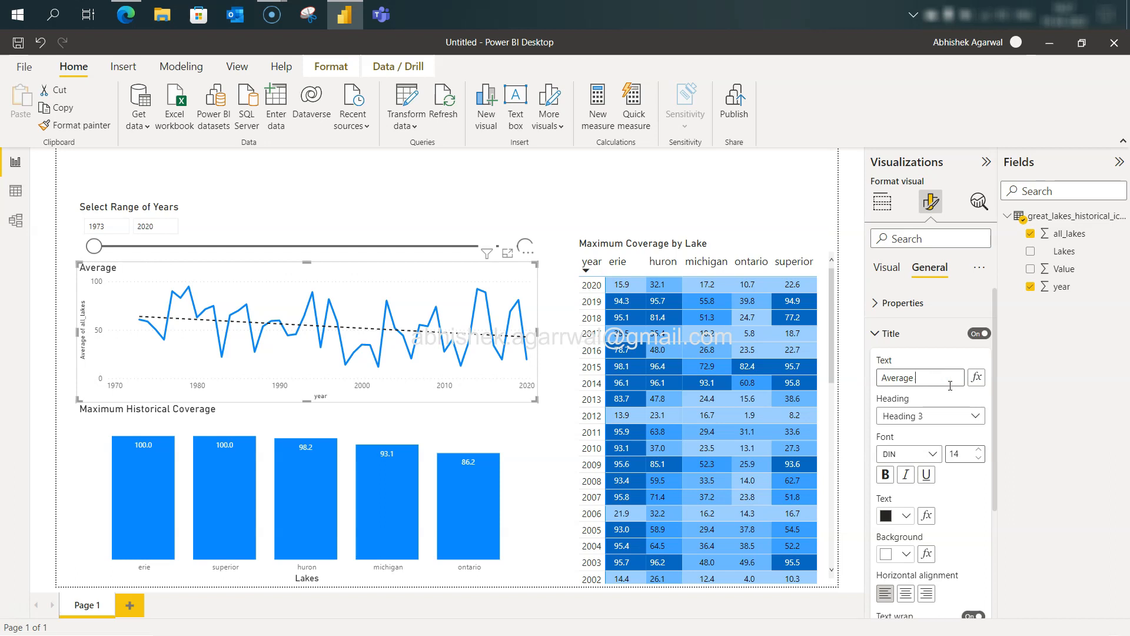
{"action": "type", "text": "Covergae"}
{"action": "type", "text": "By"}
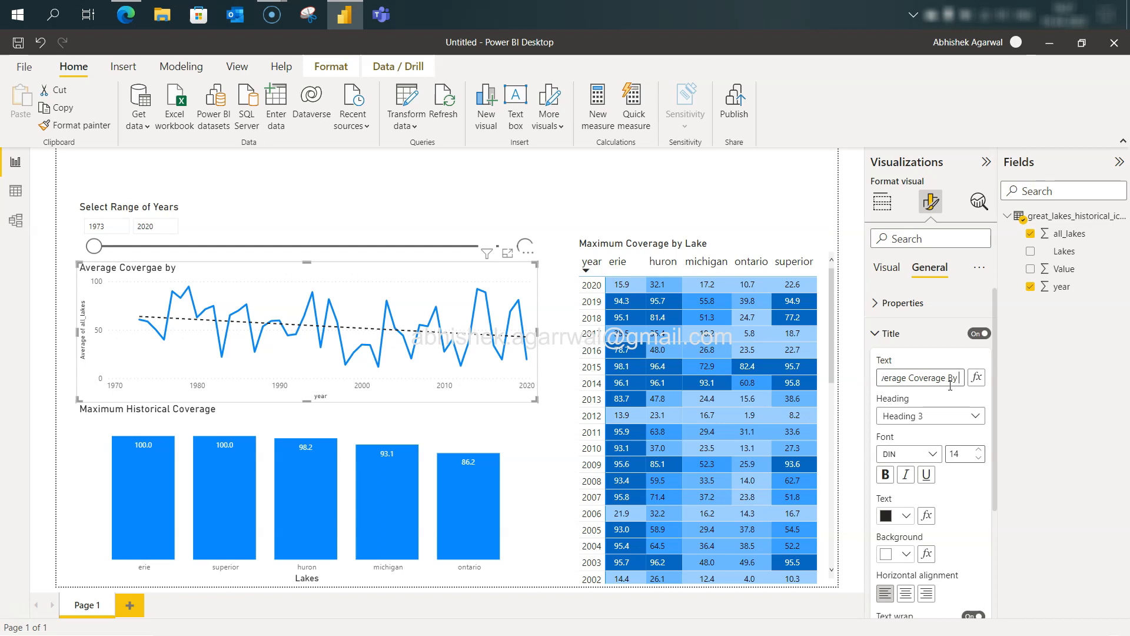
{"action": "type", "text": " Year"}
{"action": "key", "text": "alt+Tab"}
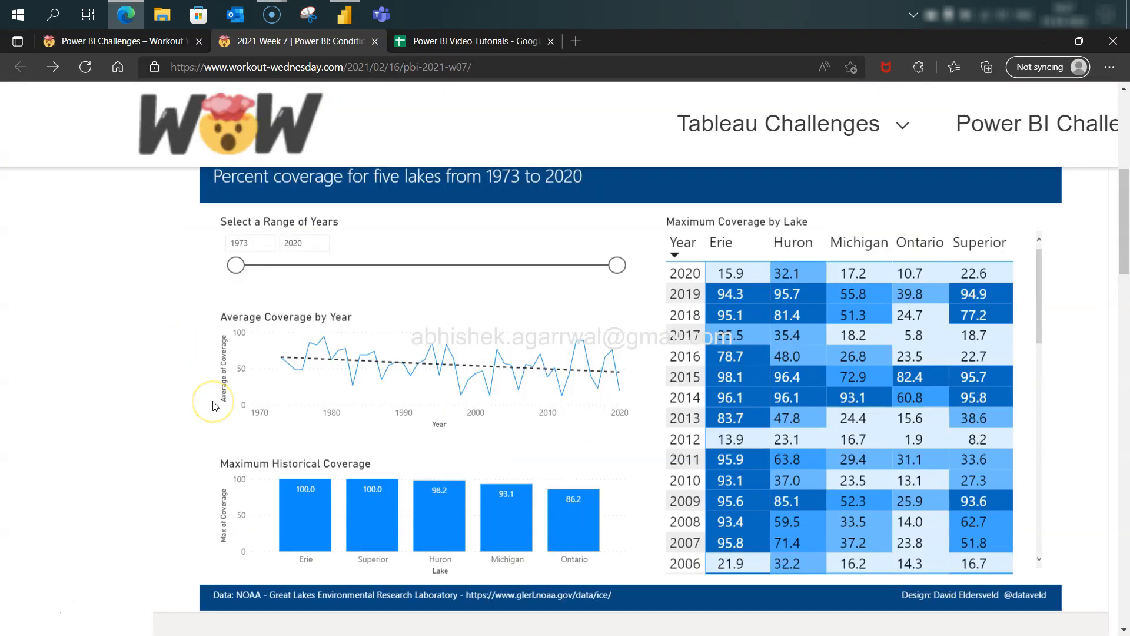
Return to Power BI and turn off the Y-axis title of the Average Coverage By Year line chart.
{"action": "key", "text": "alt+Tab"}
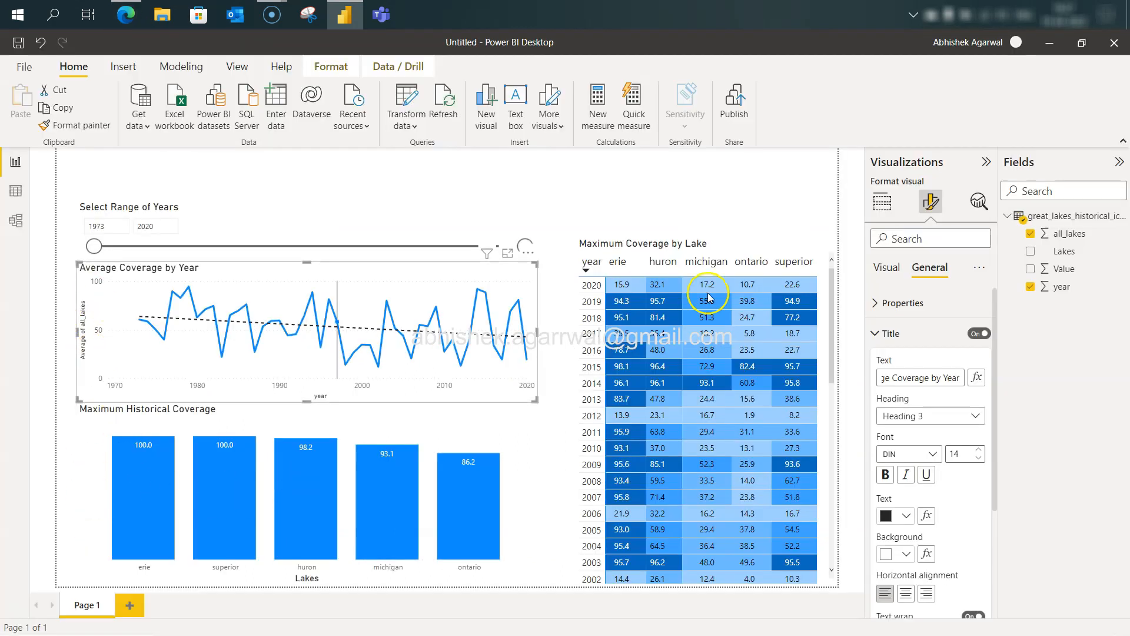
{"action": "left_click", "coordinate": [888, 268]}
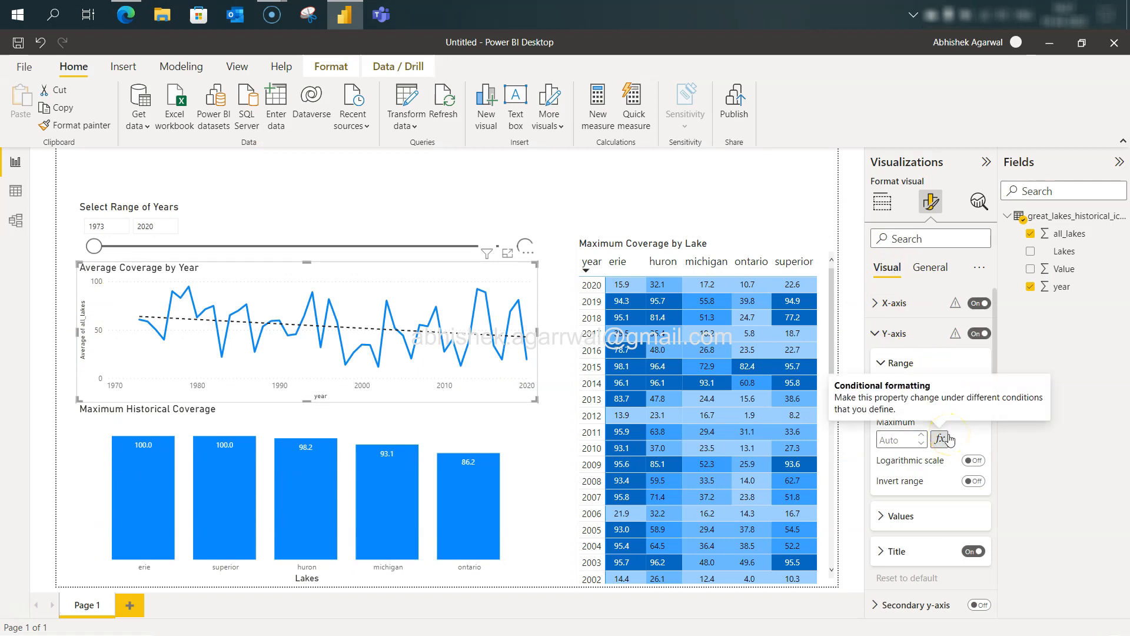
{"action": "left_click", "coordinate": [976, 553]}
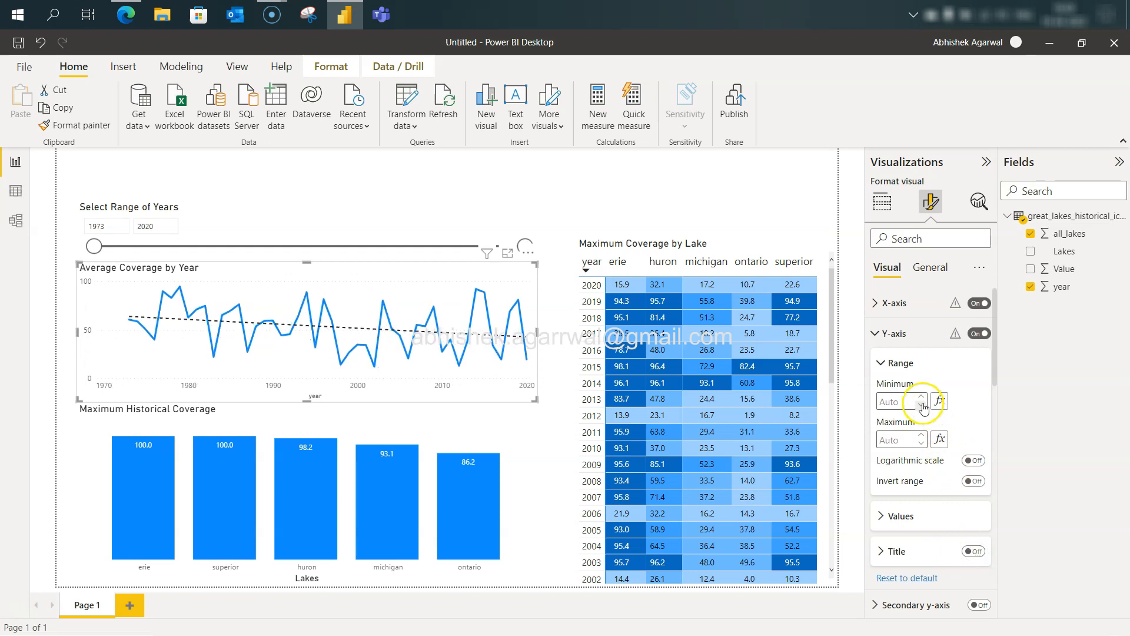
{"action": "left_click", "coordinate": [879, 334]}
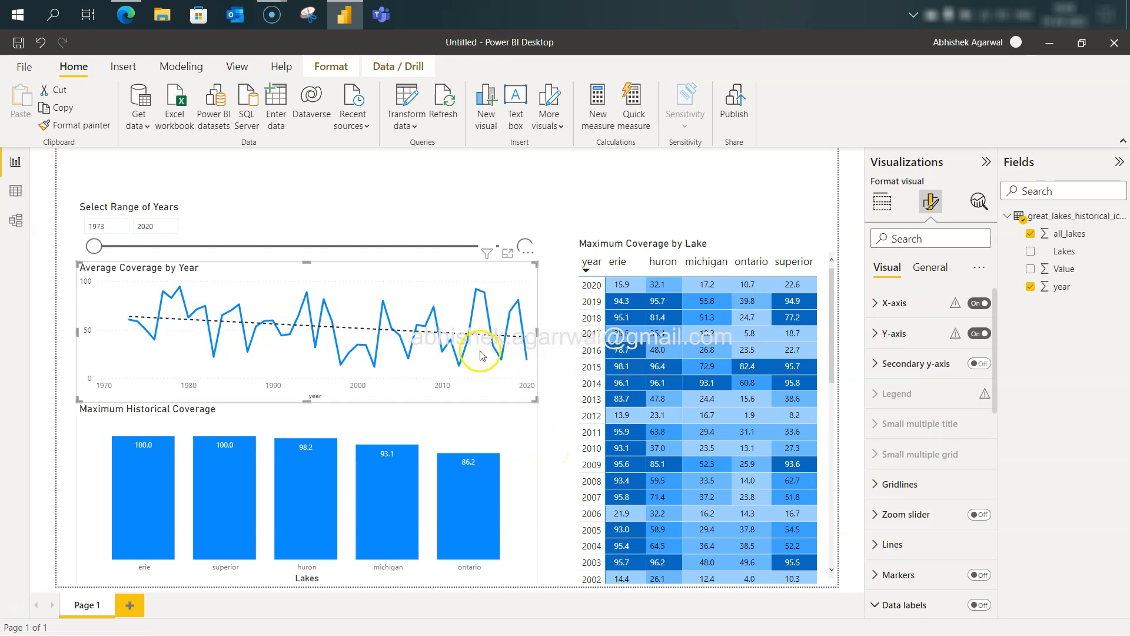
Move the year range slicer slightly upward, away from the line chart, and deselect it.
{"action": "left_click", "coordinate": [354, 238]}
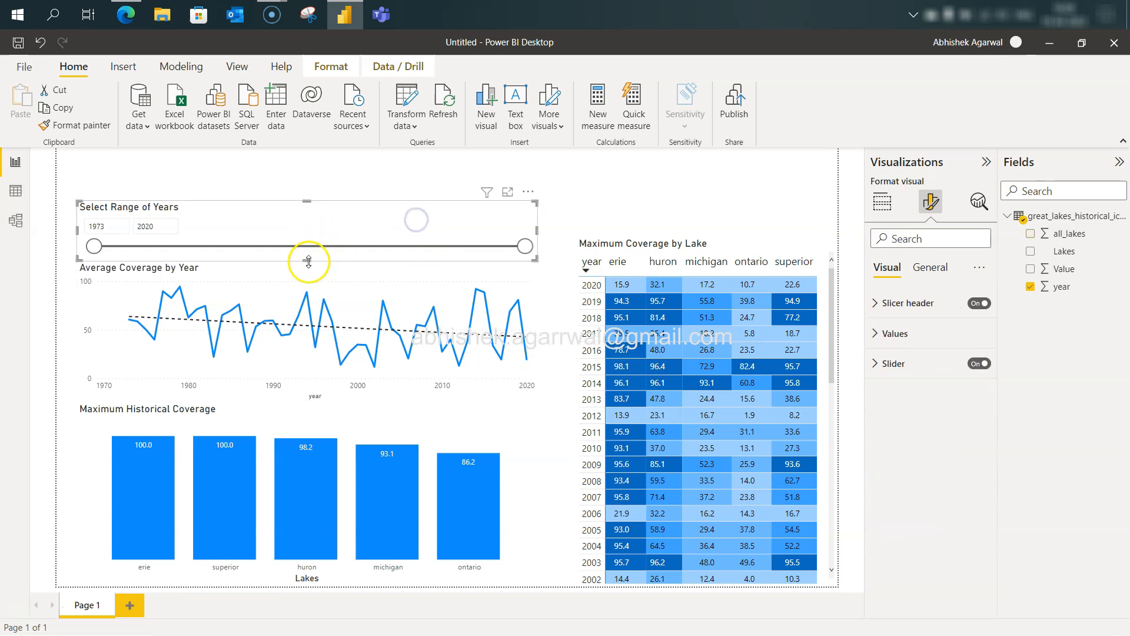
{"action": "mouse_move", "coordinate": [307, 260]}
{"action": "left_mouse_down"}
{"action": "mouse_move", "coordinate": [308, 249]}
{"action": "mouse_move", "coordinate": [311, 260]}
{"action": "left_mouse_up"}
{"action": "left_click_drag", "start_coordinate": [316, 219], "coordinate": [314, 213]}
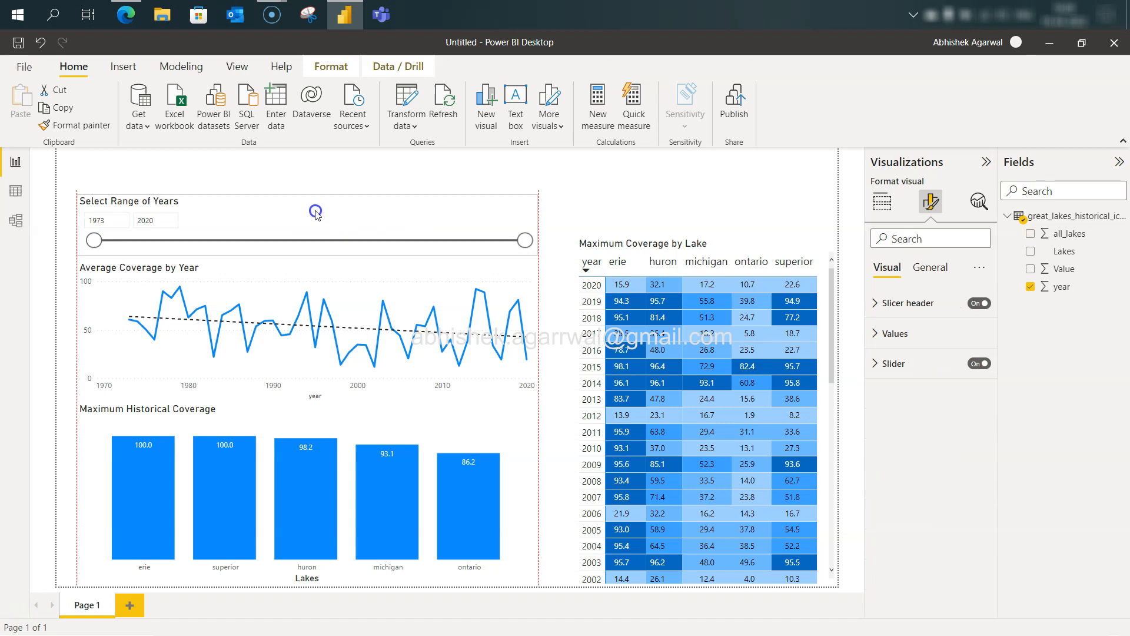
{"action": "left_click", "coordinate": [590, 199]}
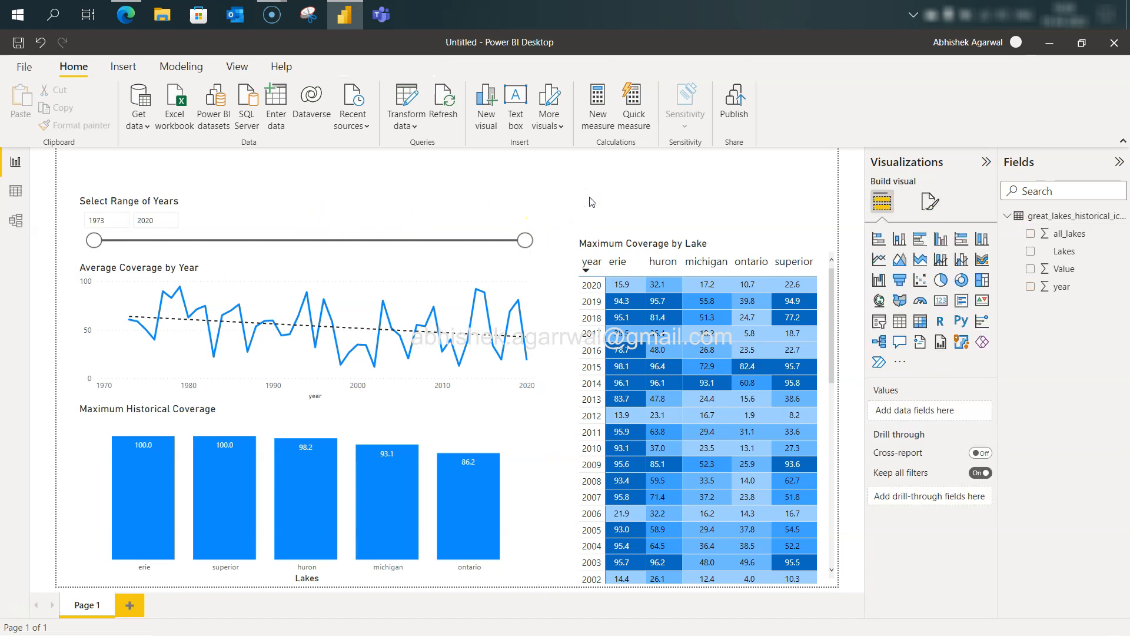
Check the report heading in the Edge sample, return to Power BI and add a wide text box reading "Great Lakes Maximum Ice Coverage".
{"action": "key", "text": "alt+Tab"}
{"action": "scroll", "coordinate": [507, 187], "scroll_direction": "up", "scroll_amount": 1}
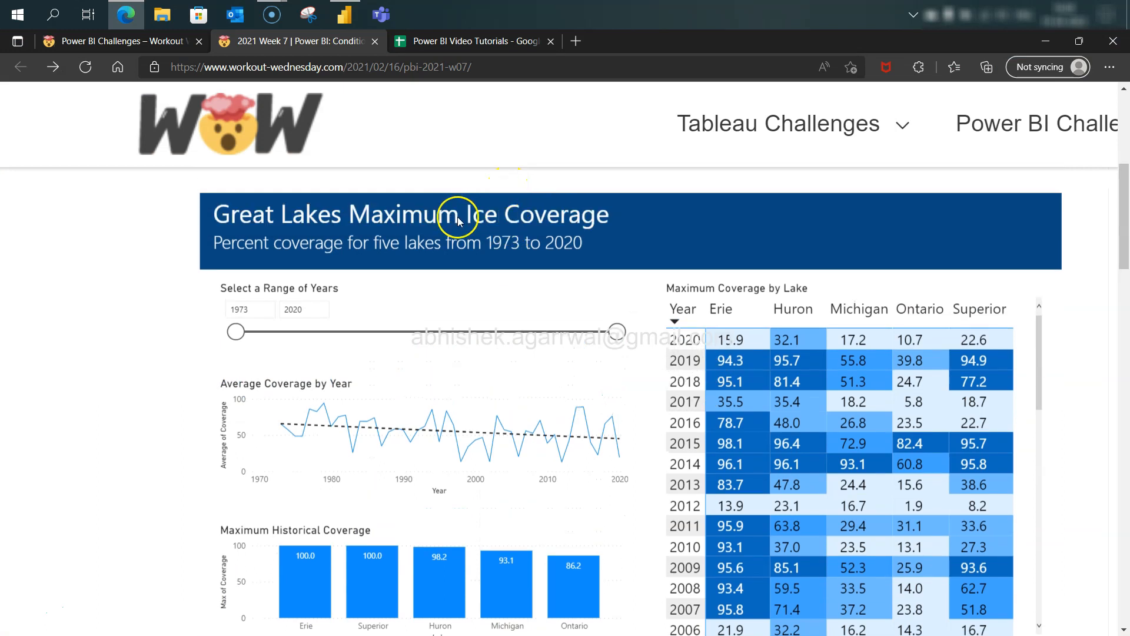
{"action": "key", "text": "alt+Tab"}
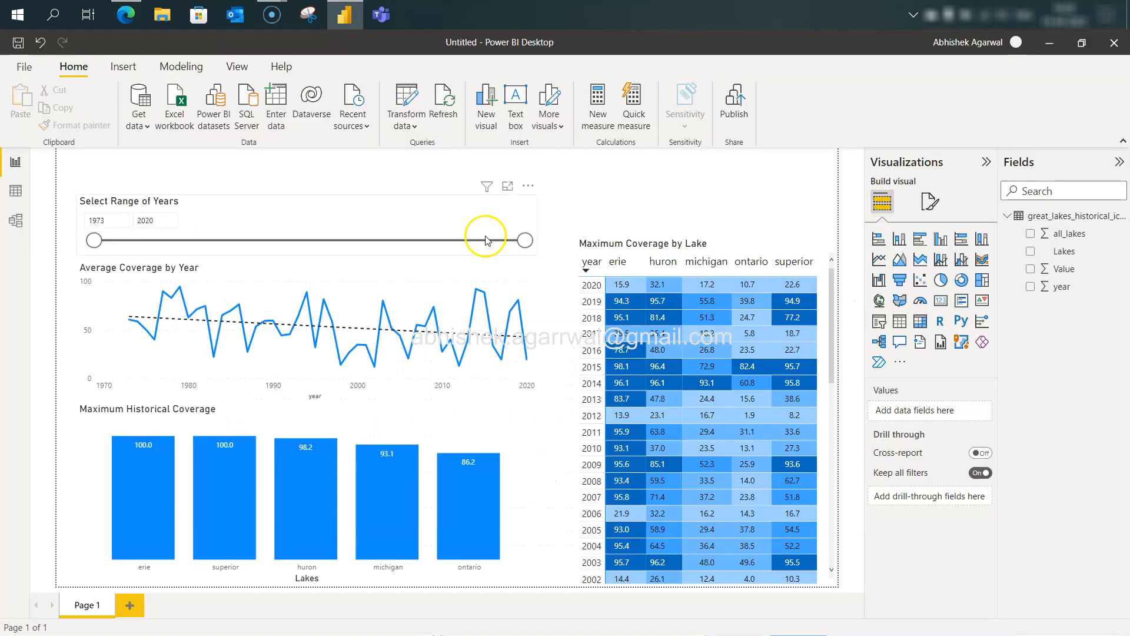
{"action": "left_click", "coordinate": [516, 106]}
{"action": "left_click", "coordinate": [250, 282]}
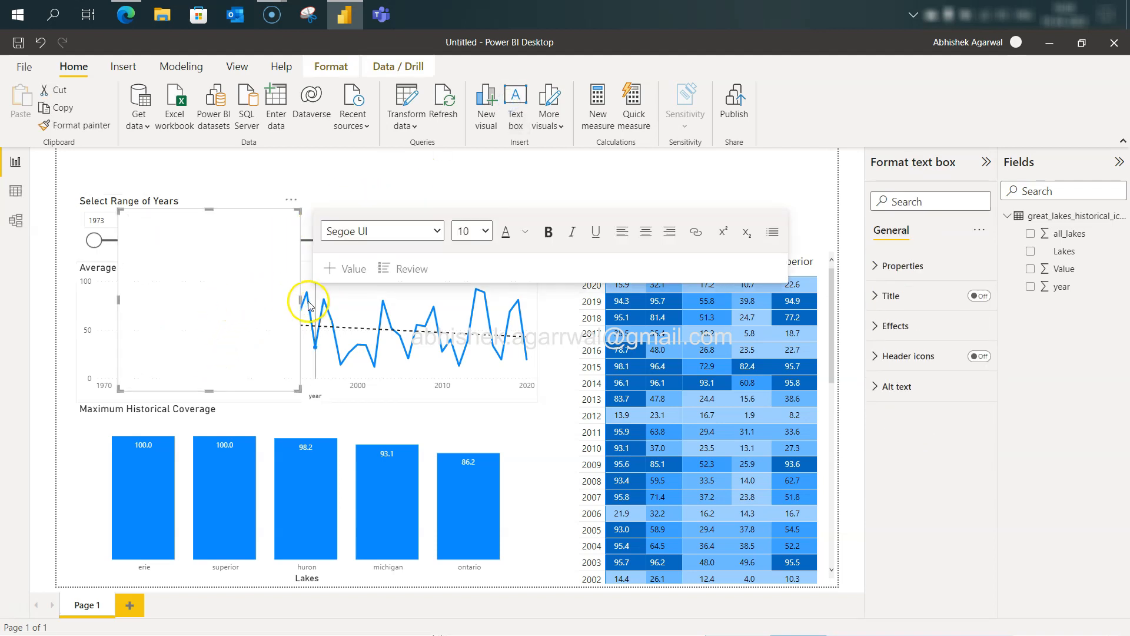
{"action": "left_click_drag", "start_coordinate": [299, 299], "coordinate": [795, 273]}
{"action": "key", "text": "alt+Tab"}
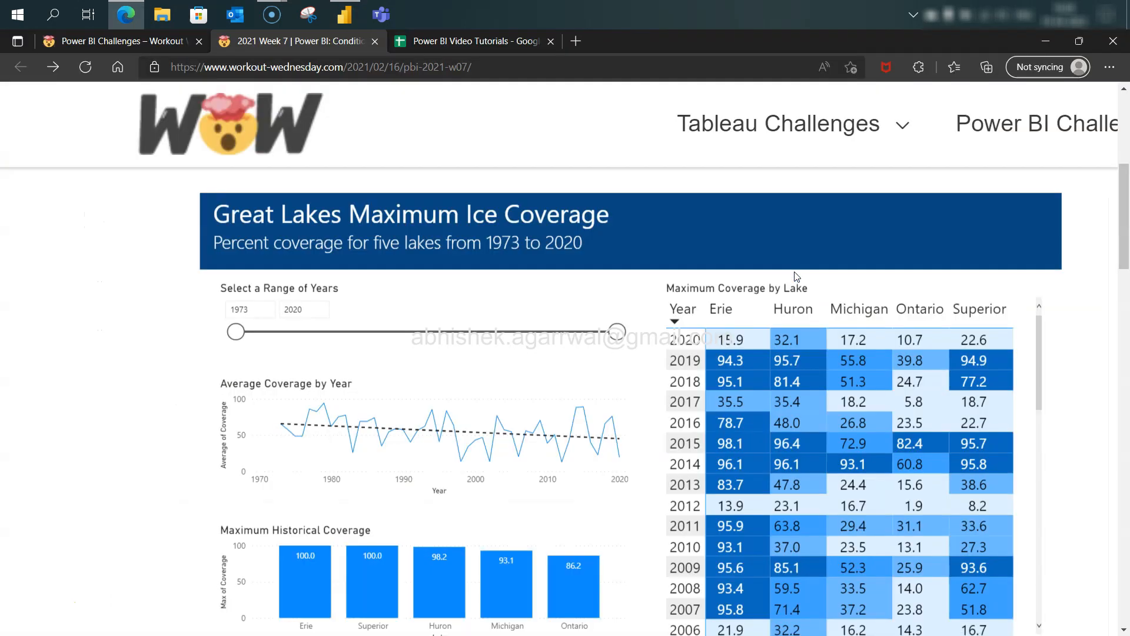
{"action": "key", "text": "alt+Tab"}
{"action": "left_click", "coordinate": [565, 309]}
{"action": "type", "text": "Great Lakes Maximum Ice Coverage"}
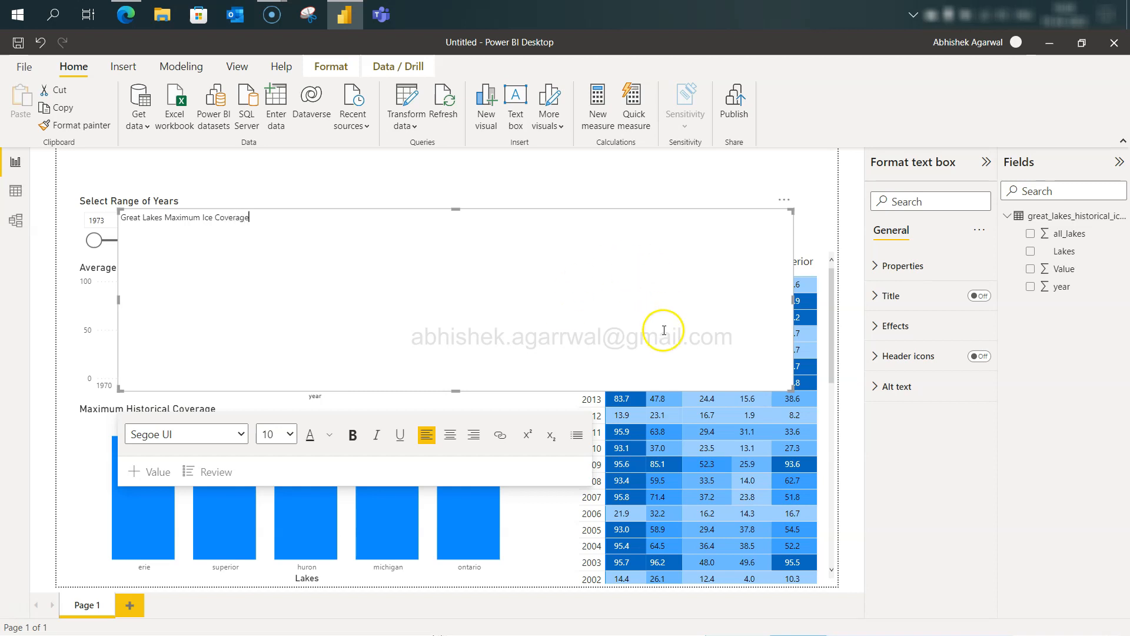
Shrink the text box into a thin banner, place it at the page's upper edge and widen it to the page's right edge.
{"action": "left_click_drag", "start_coordinate": [456, 388], "coordinate": [463, 258]}
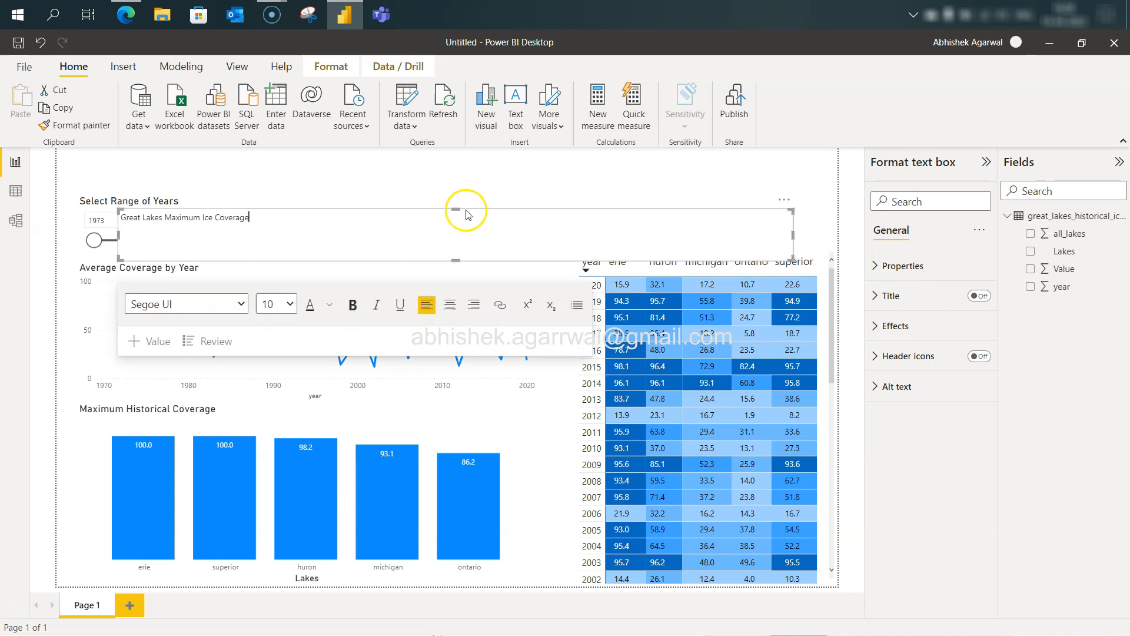
{"action": "left_click_drag", "start_coordinate": [465, 209], "coordinate": [418, 155]}
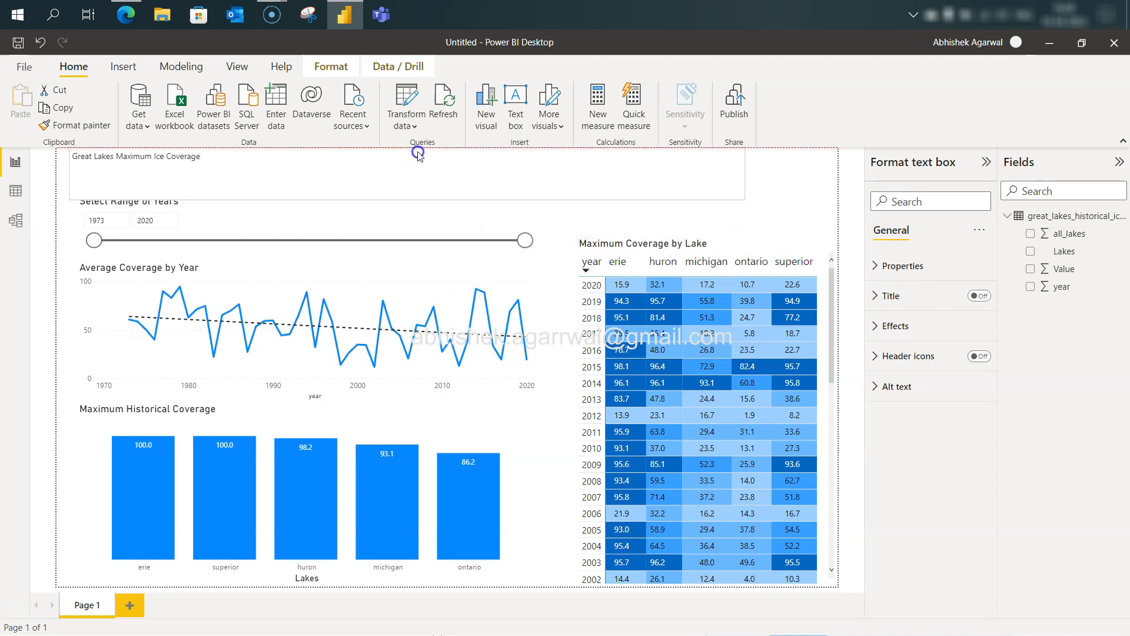
{"action": "left_click_drag", "start_coordinate": [410, 199], "coordinate": [416, 185]}
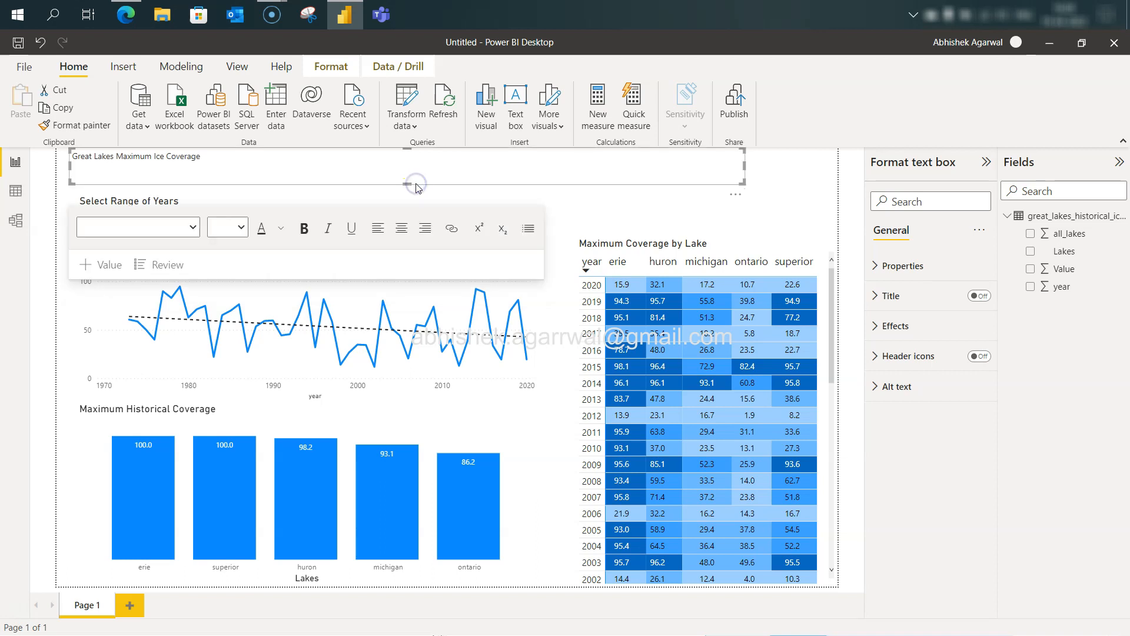
{"action": "left_click_drag", "start_coordinate": [745, 167], "coordinate": [834, 178]}
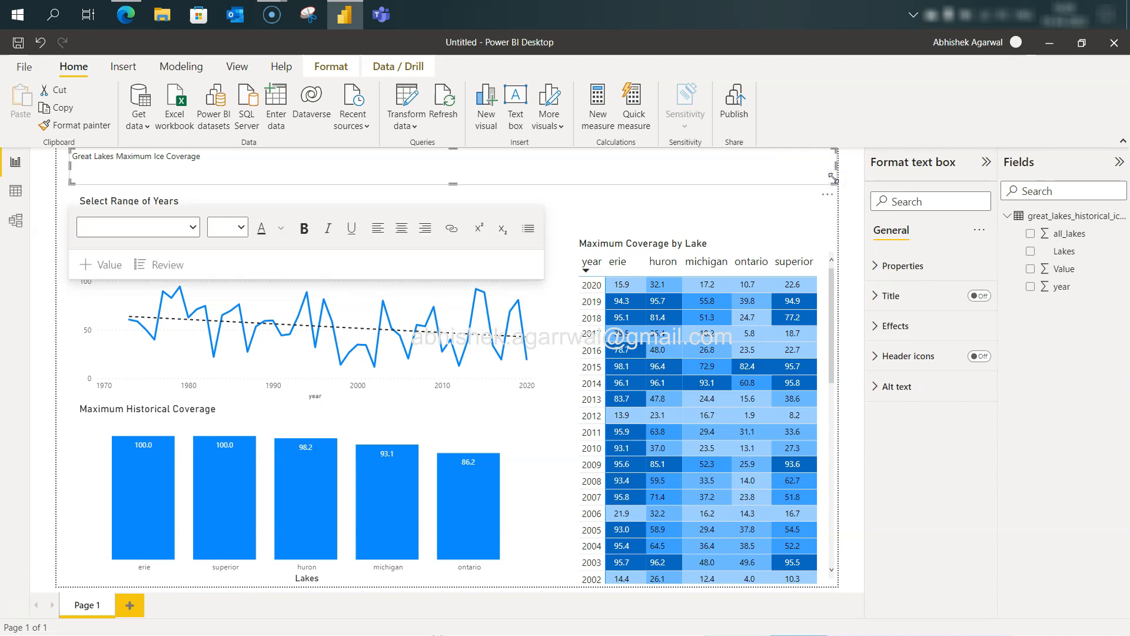
Compare the banner with the Edge sample, return to Power BI and set the text box's background to the darkest shade of theme blue.
{"action": "key", "text": "alt+Tab"}
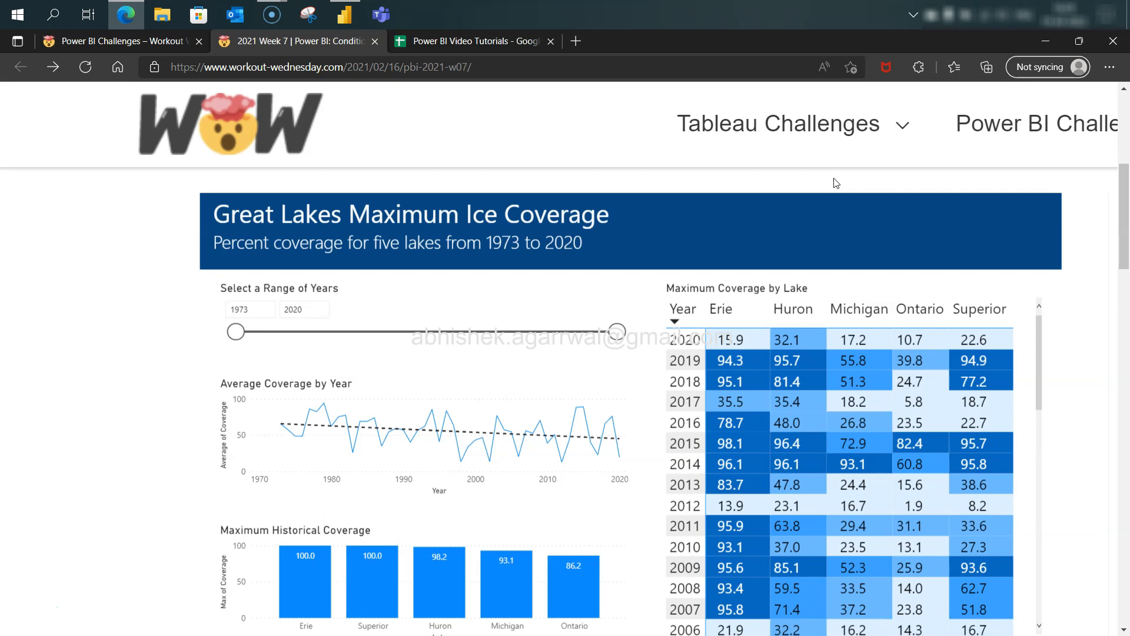
{"action": "key", "text": "alt+Tab"}
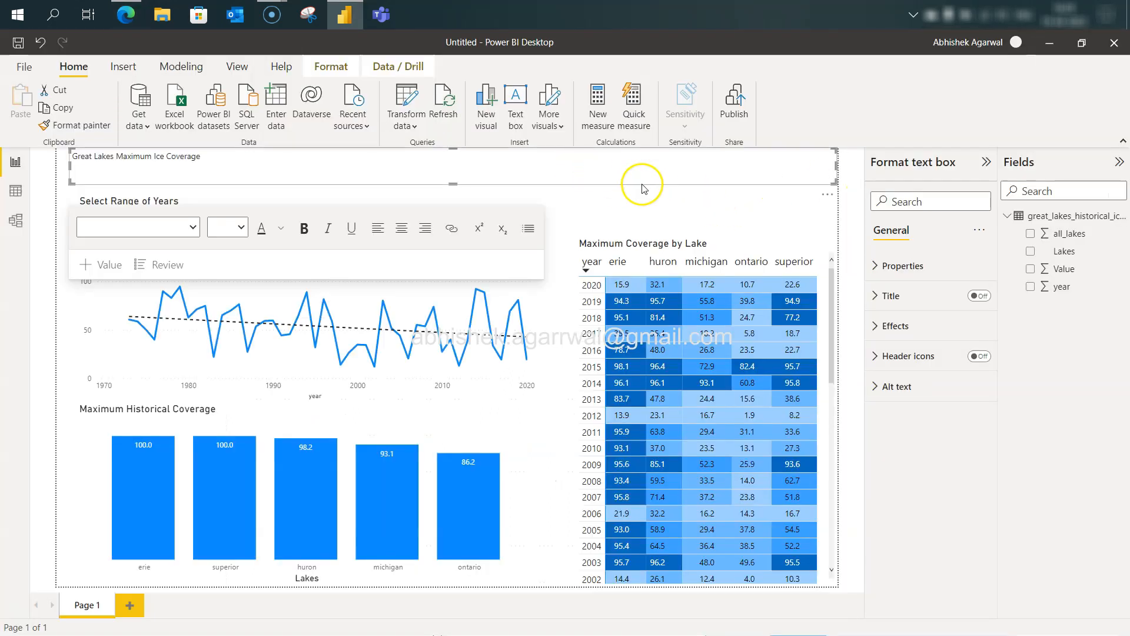
{"action": "left_click", "coordinate": [423, 160]}
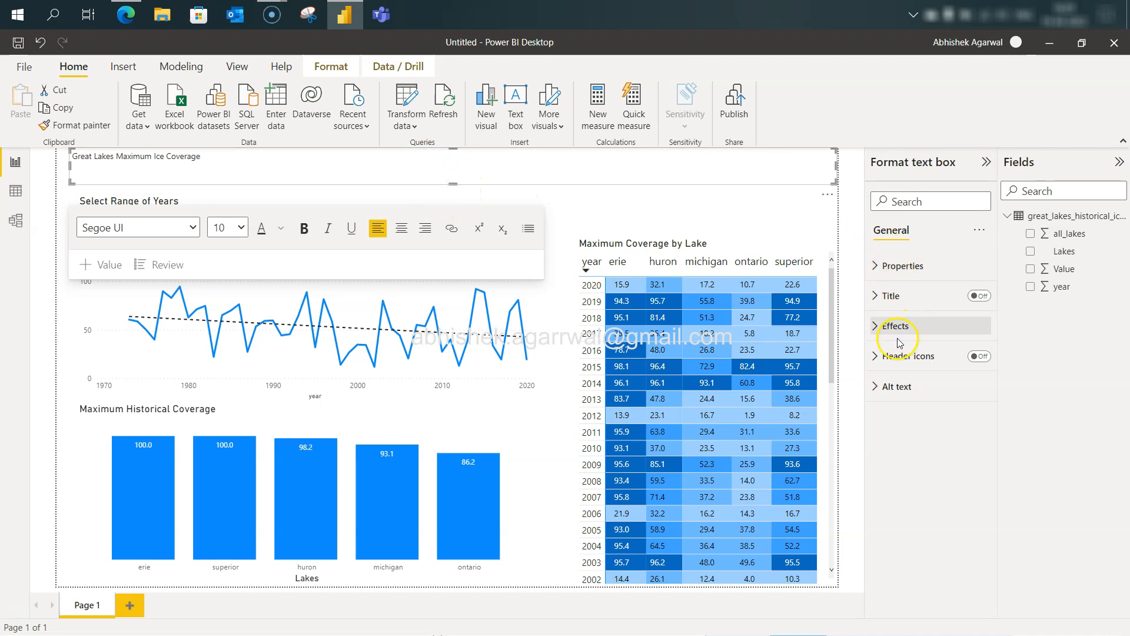
{"action": "left_click", "coordinate": [883, 266]}
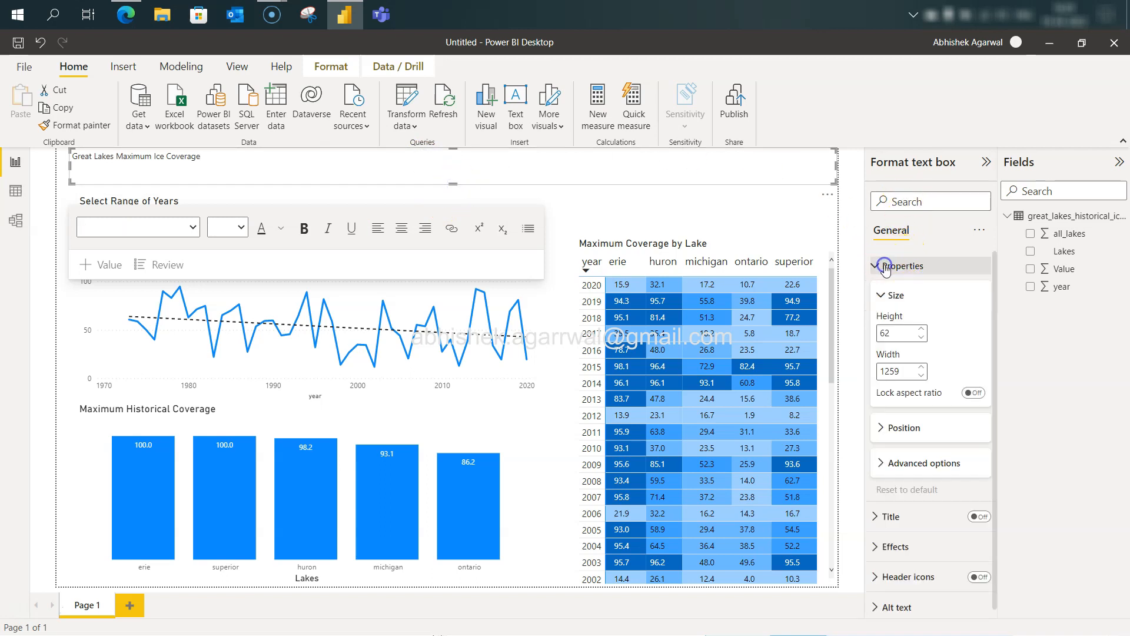
{"action": "scroll", "coordinate": [912, 391], "scroll_direction": "down", "scroll_amount": 1}
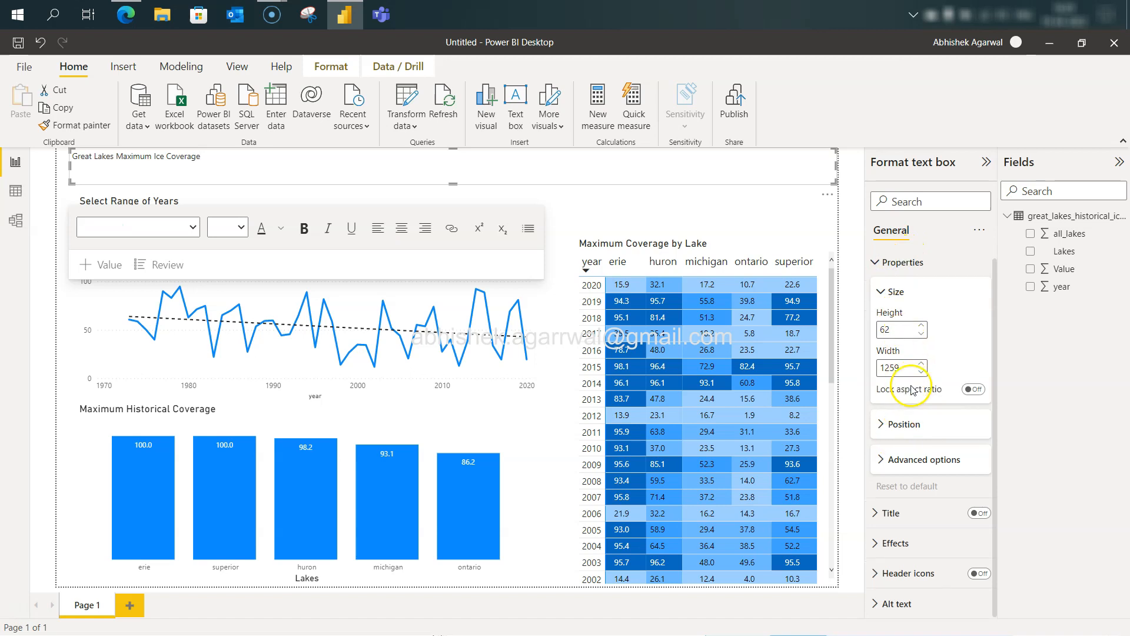
{"action": "left_click", "coordinate": [892, 543]}
{"action": "scroll", "coordinate": [889, 539], "scroll_direction": "down", "scroll_amount": 4}
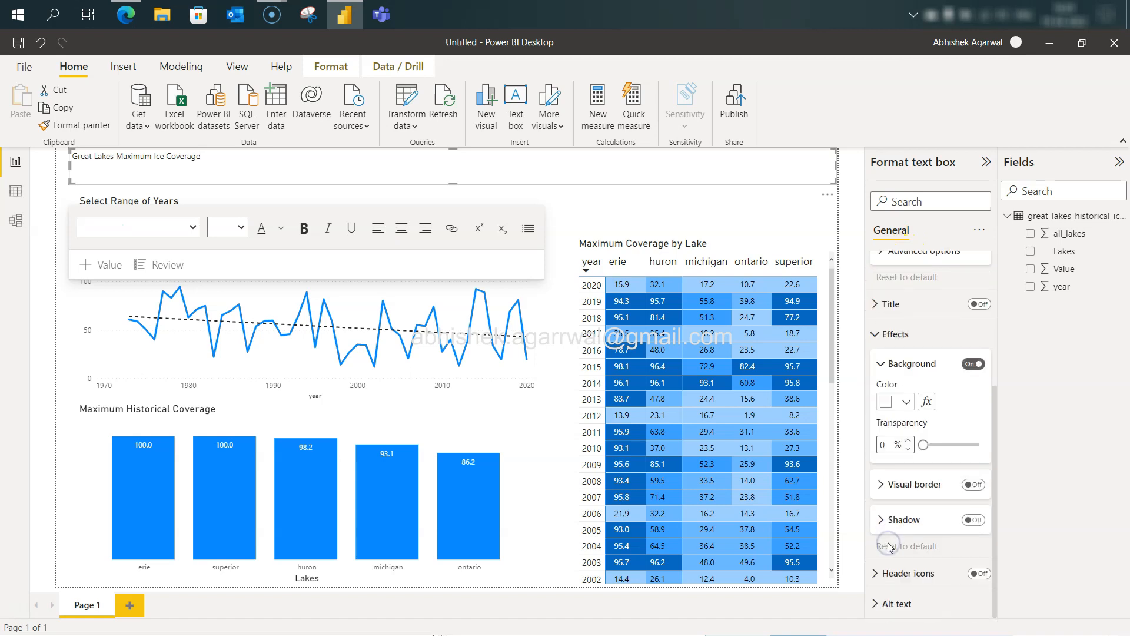
{"action": "left_click", "coordinate": [907, 403]}
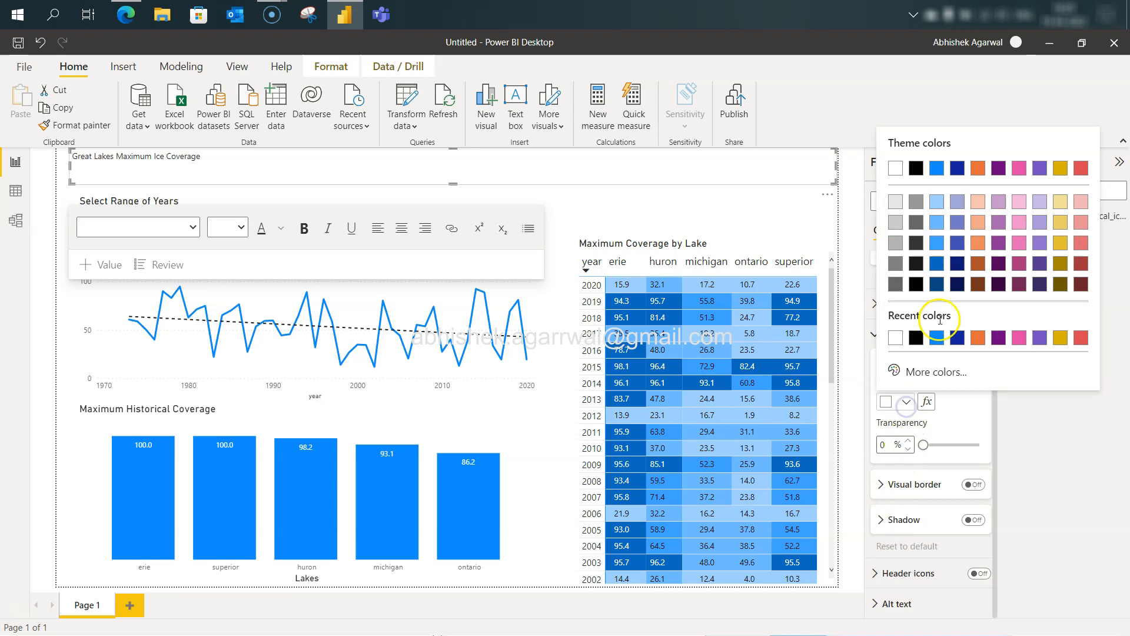
{"action": "left_click", "coordinate": [938, 278]}
{"action": "scroll", "coordinate": [934, 445], "scroll_direction": "up", "scroll_amount": 4}
{"action": "scroll", "coordinate": [934, 448], "scroll_direction": "down", "scroll_amount": 3}
{"action": "scroll", "coordinate": [934, 449], "scroll_direction": "up", "scroll_amount": 3}
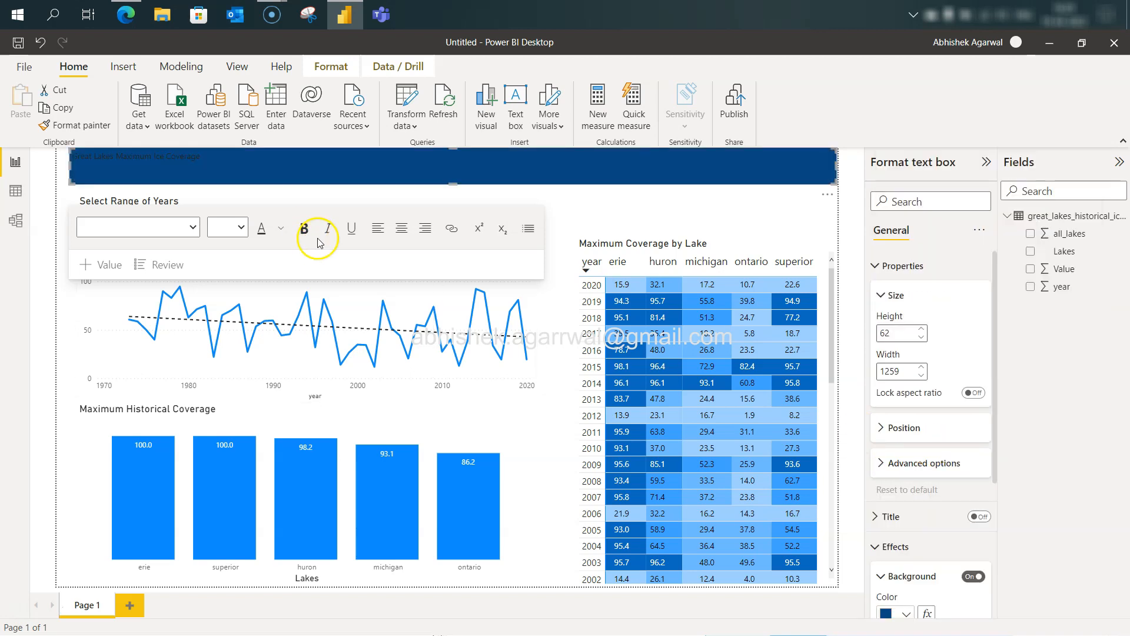
Format the banner heading text at size 24 with a white font color.
{"action": "left_click", "coordinate": [215, 157]}
{"action": "triple_click", "coordinate": [215, 157]}
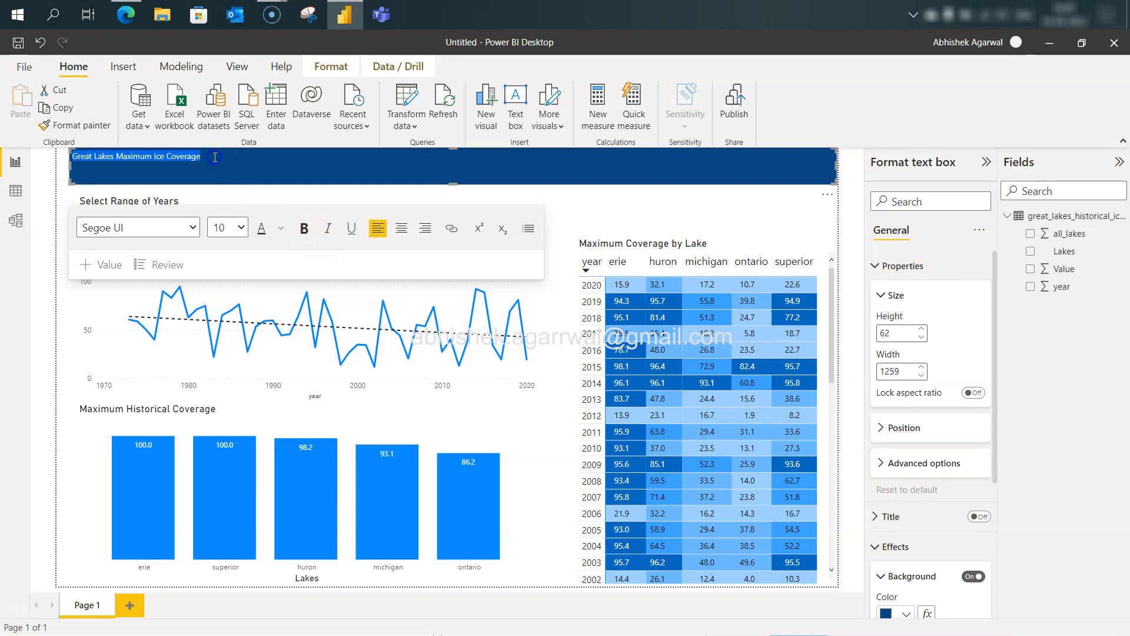
{"action": "left_click", "coordinate": [242, 228]}
{"action": "left_click", "coordinate": [221, 425]}
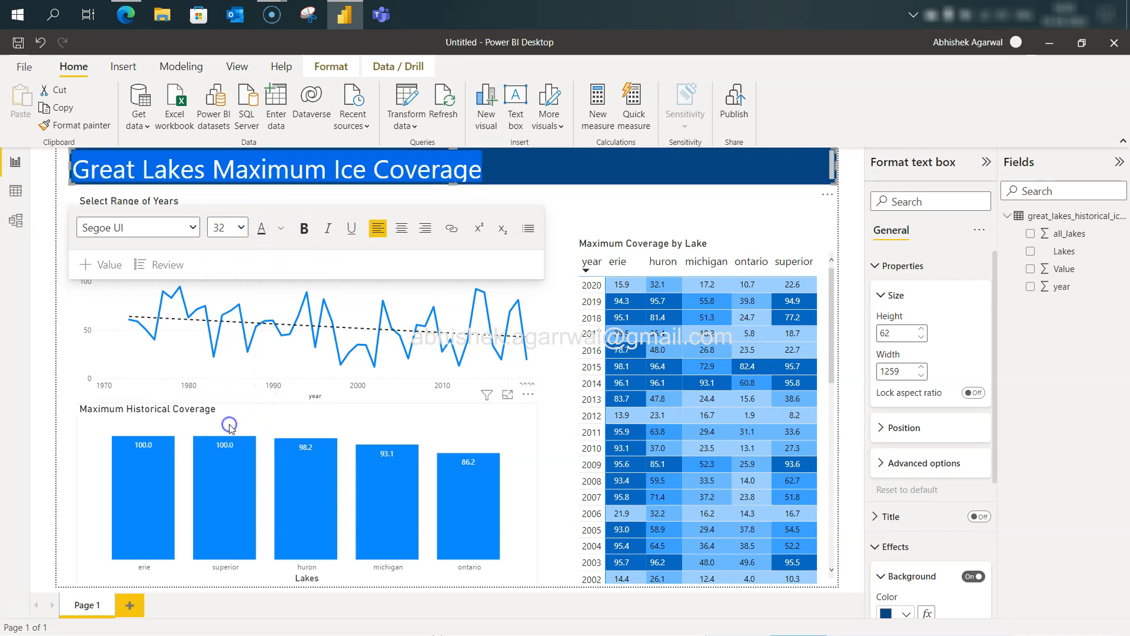
{"action": "left_click", "coordinate": [223, 228]}
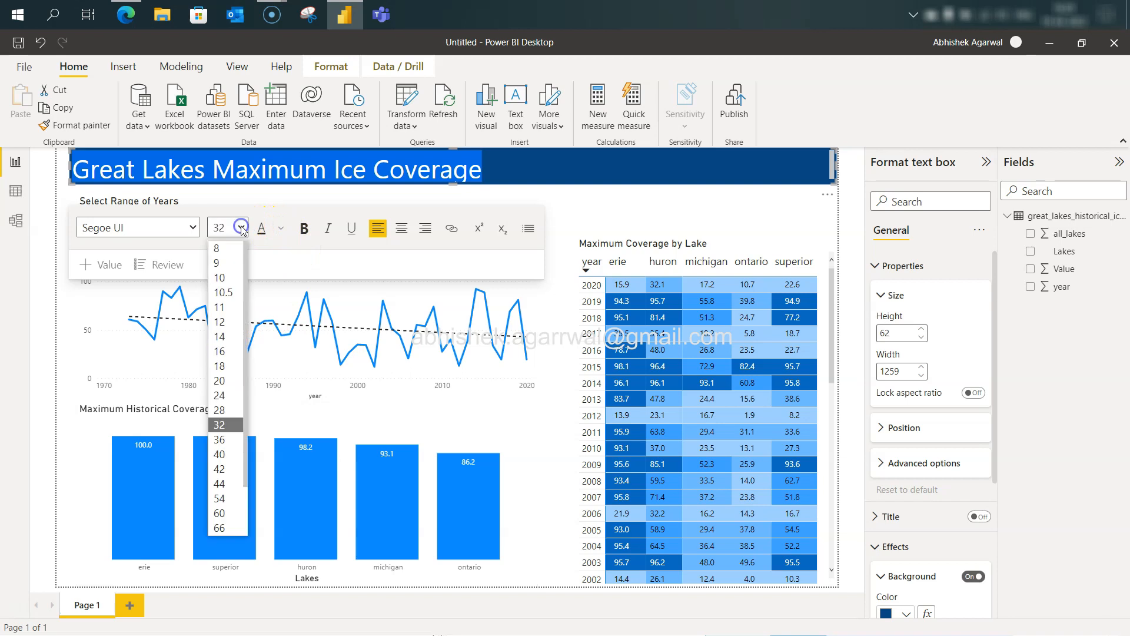
{"action": "left_click", "coordinate": [220, 395]}
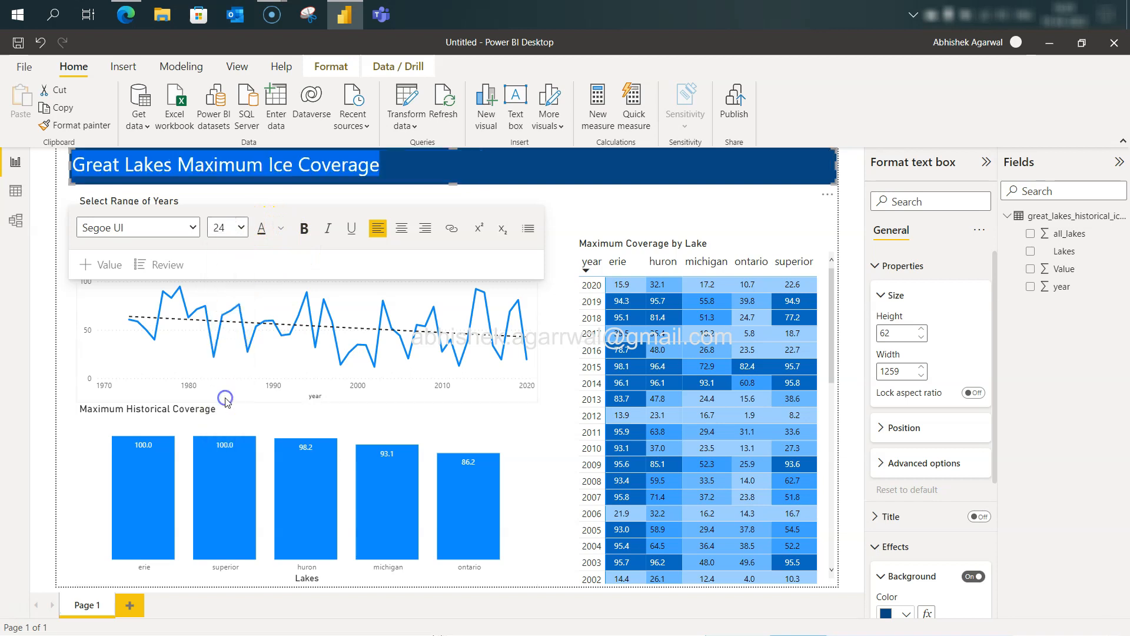
{"action": "left_click", "coordinate": [281, 229]}
{"action": "left_click", "coordinate": [293, 274]}
{"action": "left_click", "coordinate": [394, 164]}
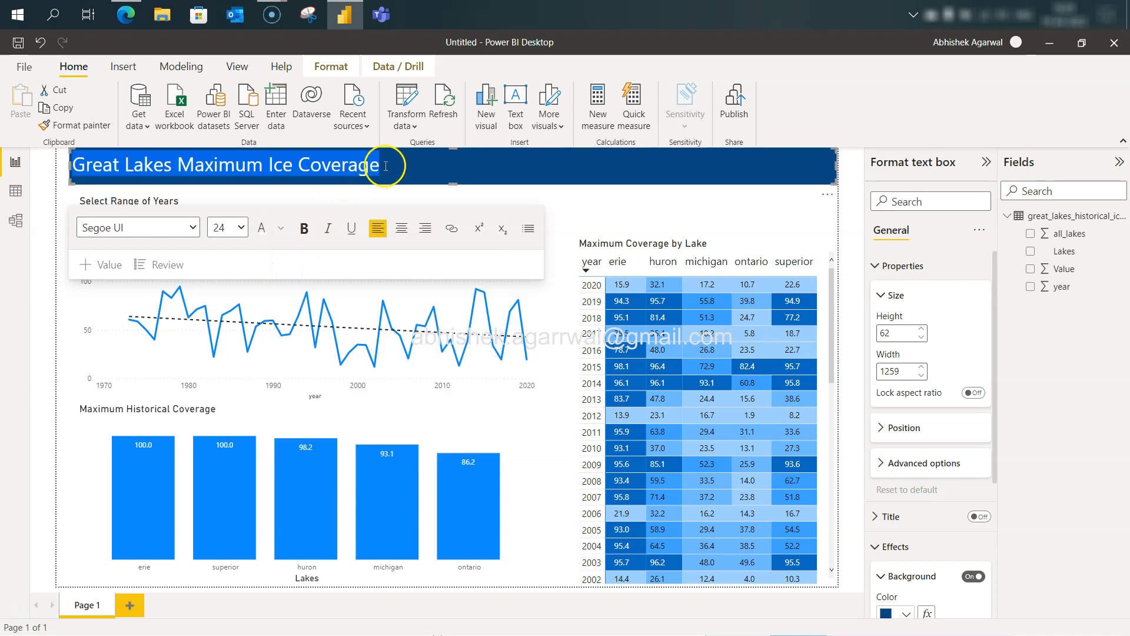
Check the subtitle's wording in the Edge sample, return to Power BI and start a new line below the banner heading.
{"action": "key", "text": "alt+Tab"}
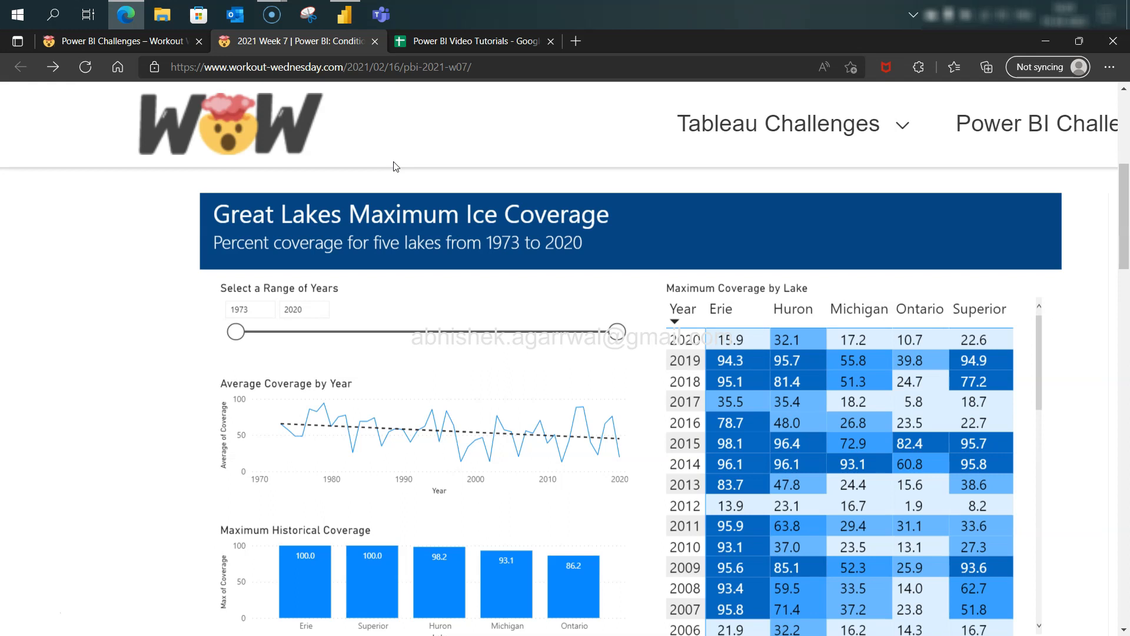
{"action": "key", "text": "alt+Tab"}
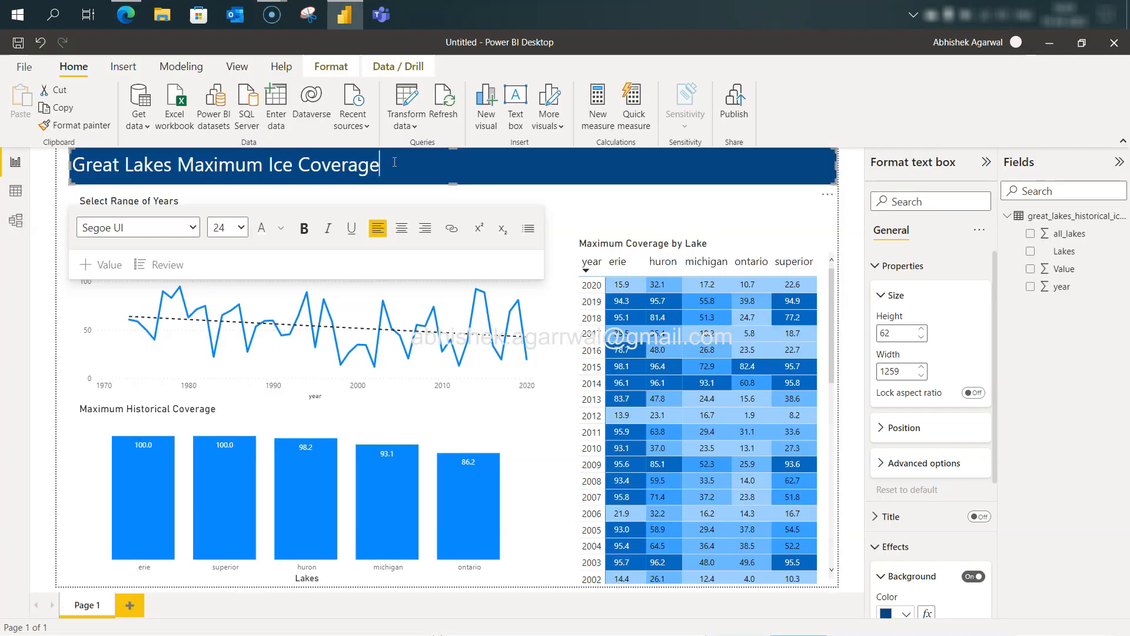
{"action": "key", "text": "Return"}
{"action": "type", "text": "Pere"}
{"action": "key", "text": "BackSpace"}
{"action": "key", "text": "BackSpace"}
{"action": "key", "text": "BackSpace"}
{"action": "key", "text": "BackSpace"}
{"action": "key", "text": "BackSpace"}
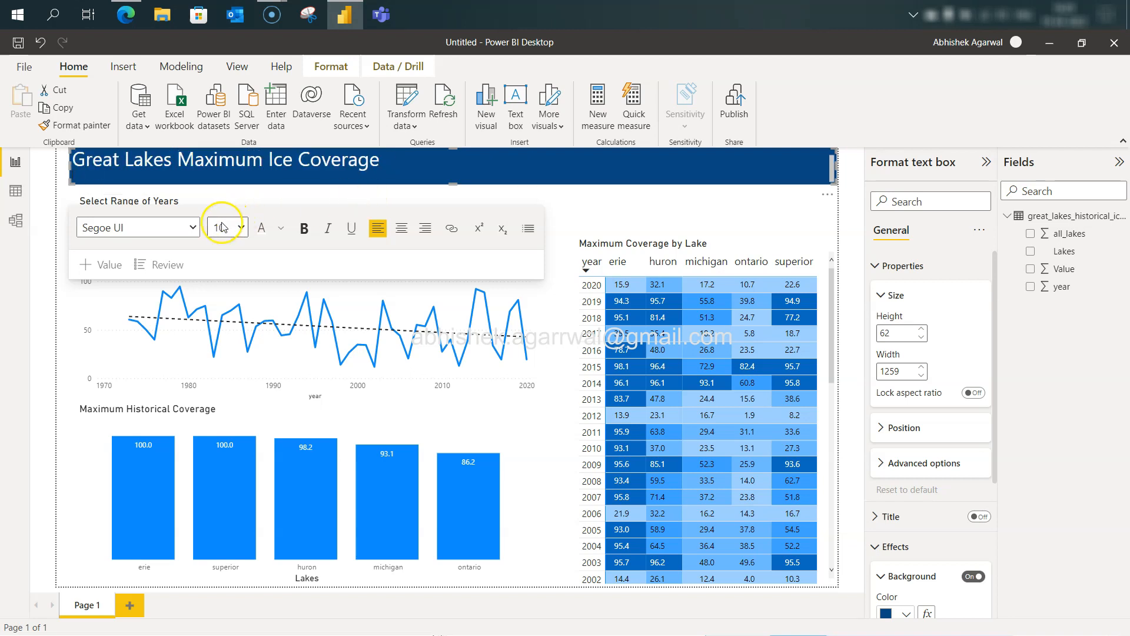
Add the subtitle "Percent Coverage for Five Lakes from 1973 to 2020" in white below the banner heading.
{"action": "left_click", "coordinate": [241, 230]}
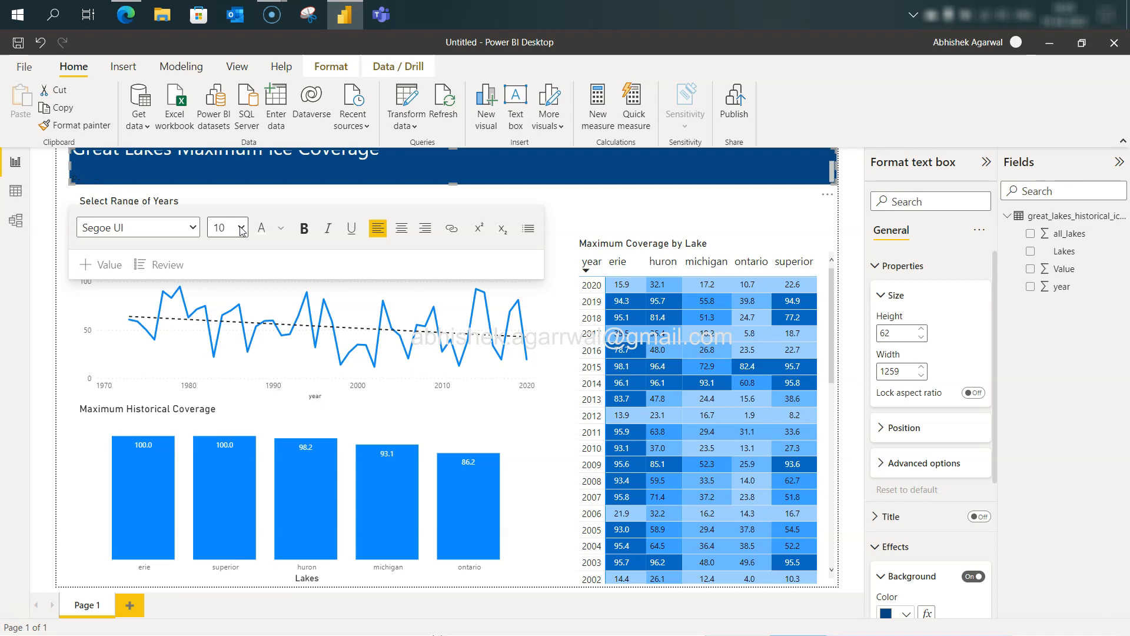
{"action": "left_click", "coordinate": [281, 229]}
{"action": "left_click", "coordinate": [294, 280]}
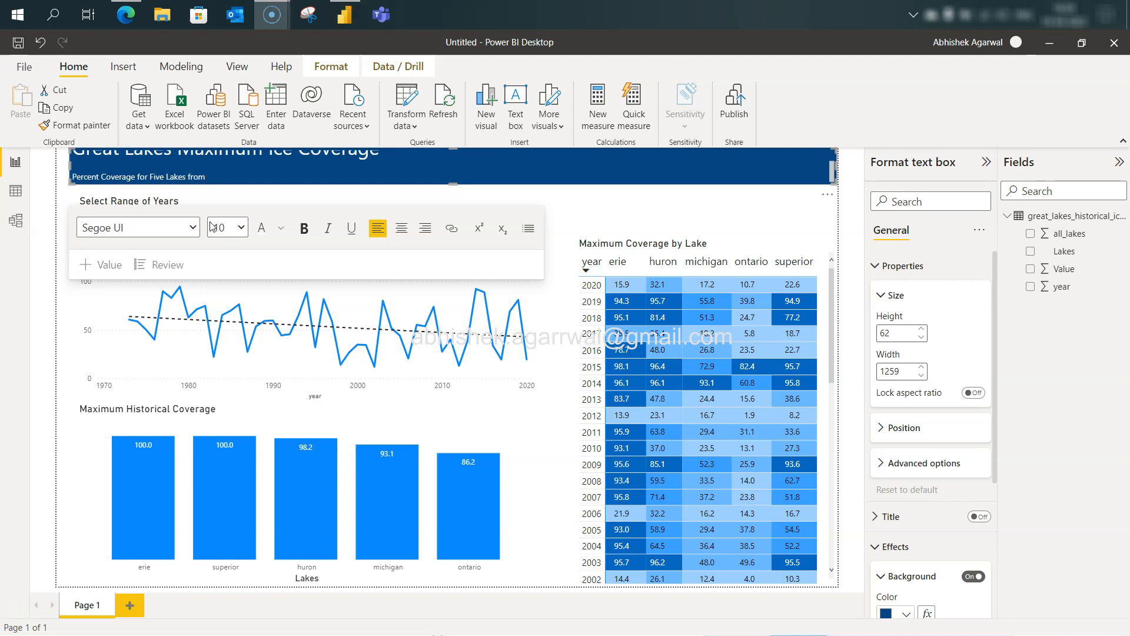
{"action": "left_click", "coordinate": [238, 179]}
{"action": "type", "text": "1973 to 2020"}
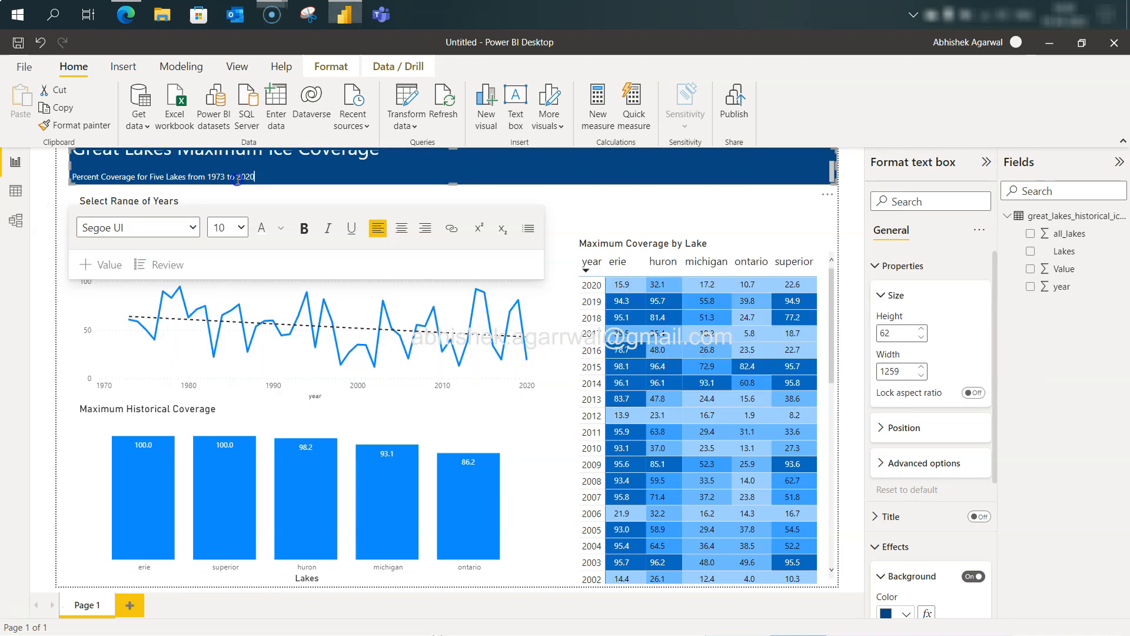
Check the banner's proportions in the Edge sample, return to Power BI and enlarge the banner text box to a height of about 77.
{"action": "key", "text": "alt+Tab"}
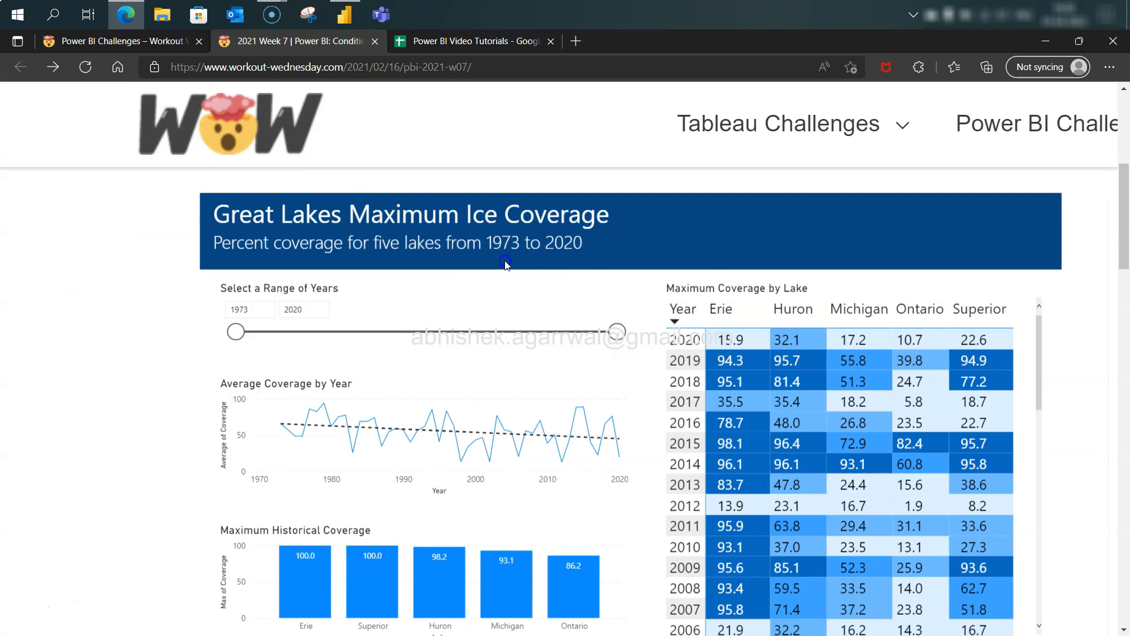
{"action": "key", "text": "alt+Tab"}
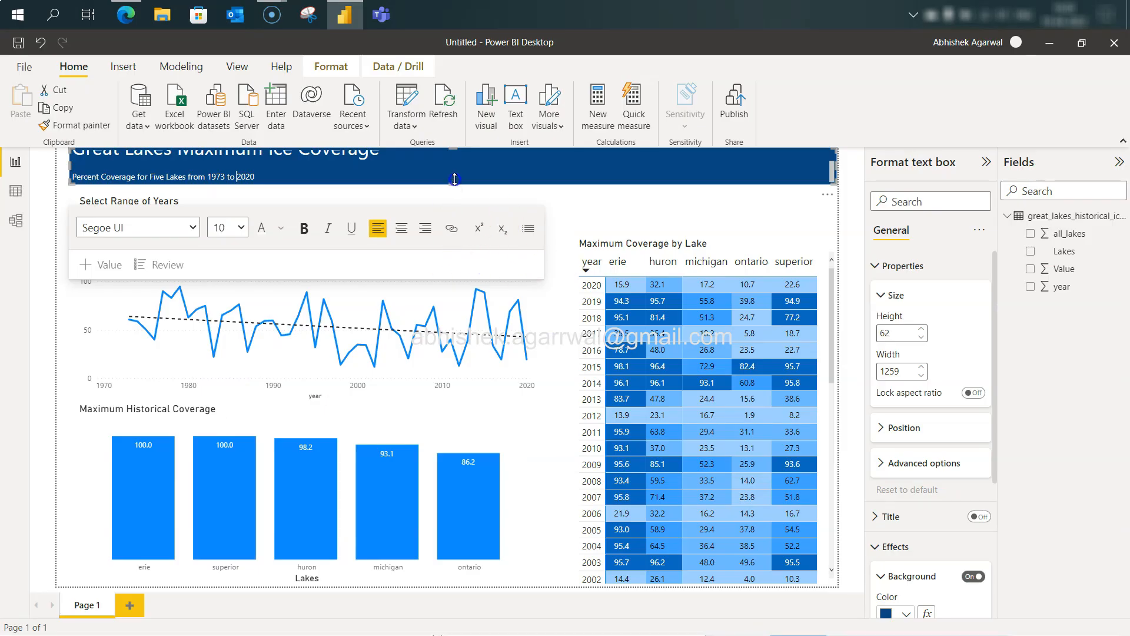
{"action": "left_click_drag", "start_coordinate": [454, 179], "coordinate": [456, 192]}
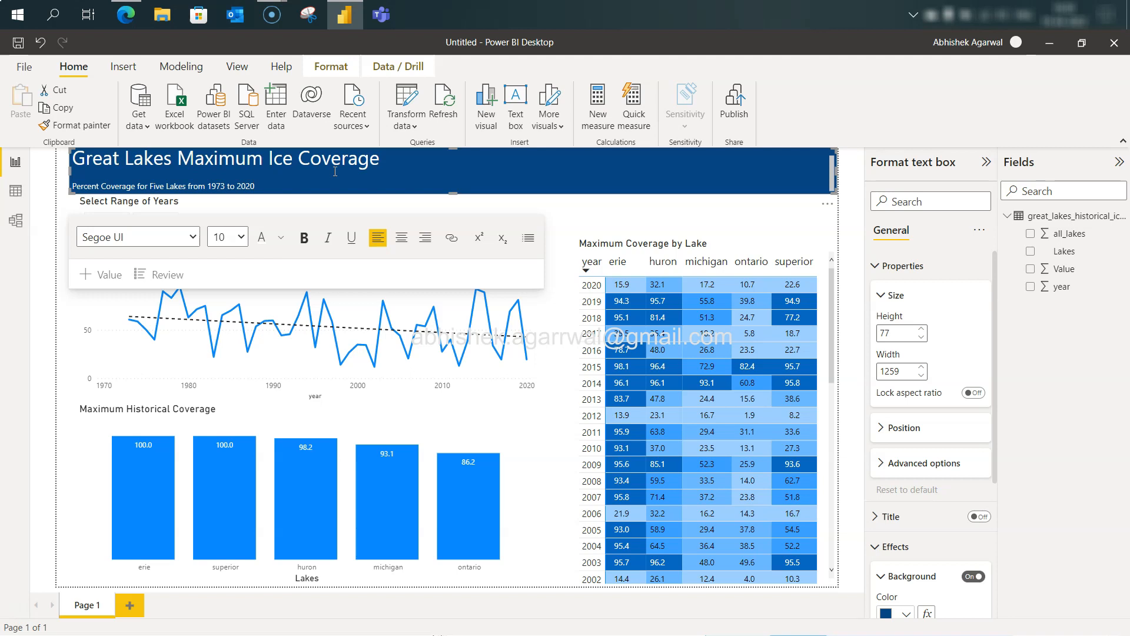
Remove the blank line between the banner heading and the subtitle.
{"action": "key", "text": "ctrl+Left"}
{"action": "key", "text": "ctrl+Left"}
{"action": "key", "text": "ctrl+Left"}
{"action": "key", "text": "ctrl+Left"}
{"action": "key", "text": "ctrl+Left"}
{"action": "key", "text": "ctrl+Left"}
{"action": "key", "text": "ctrl+Left"}
{"action": "key", "text": "ctrl+Left"}
{"action": "key", "text": "ctrl+Left"}
{"action": "key", "text": "BackSpace"}
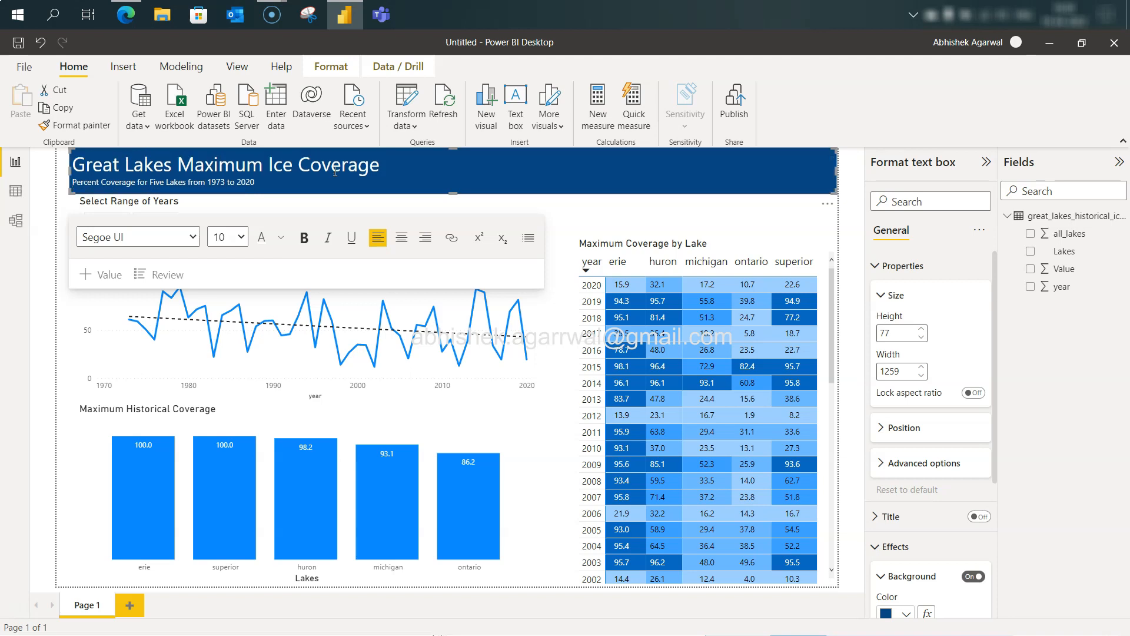
Set the font size of the banner's subtitle line to 12.
{"action": "left_click", "coordinate": [851, 231]}
{"action": "left_click", "coordinate": [245, 180]}
{"action": "triple_click", "coordinate": [247, 184]}
{"action": "left_click", "coordinate": [240, 236]}
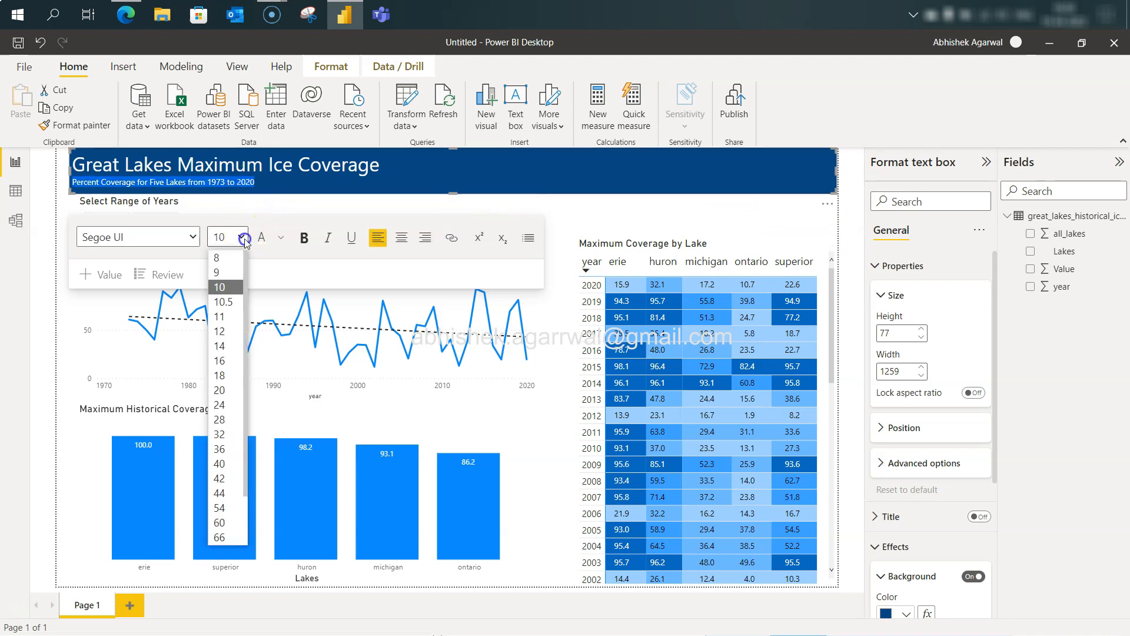
{"action": "left_click", "coordinate": [233, 331]}
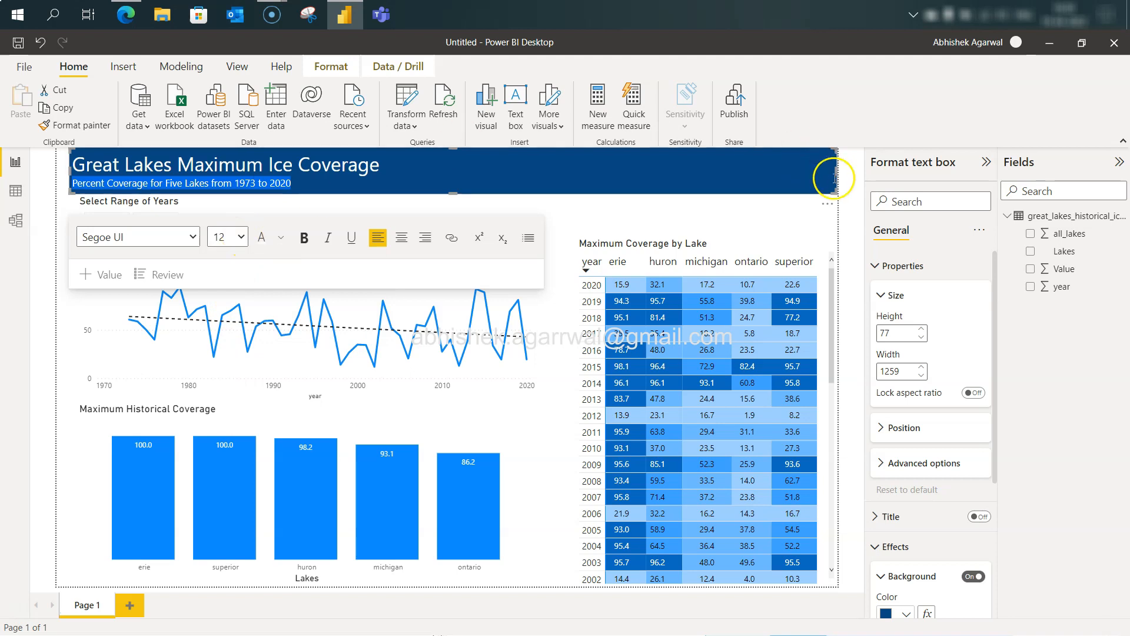
Compare the banner with the sample report in Edge, return to Power BI and deselect the text box.
{"action": "key", "text": "alt+Tab"}
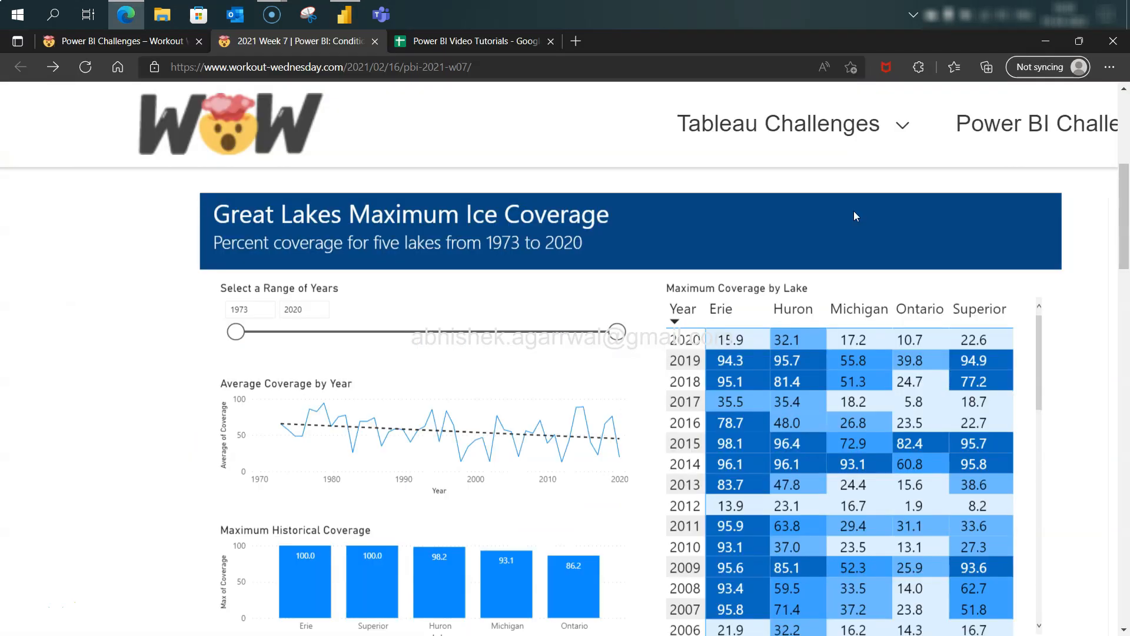
{"action": "key", "text": "alt+Tab"}
{"action": "key", "text": "alt+Tab"}
{"action": "key", "text": "alt+Tab"}
{"action": "key", "text": "alt+Tab"}
{"action": "key", "text": "alt+Tab"}
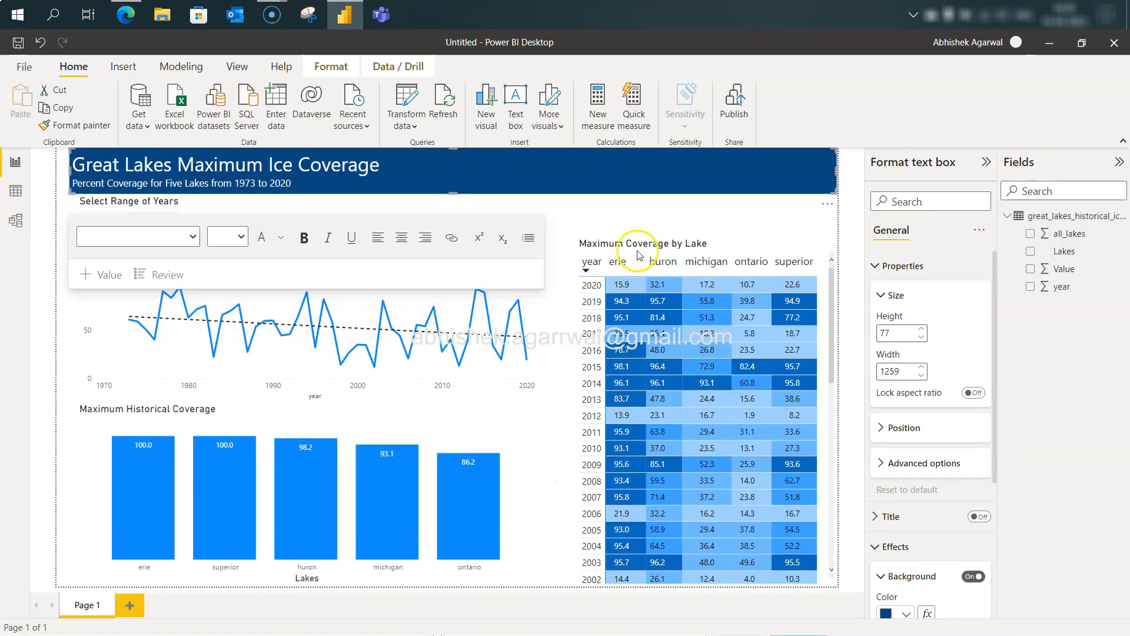
{"action": "left_click", "coordinate": [643, 203]}
Add the Value field to the Maximum Historical Coverage column chart's Y-axis as a second series aggregated by Average.
{"action": "left_click", "coordinate": [474, 434]}
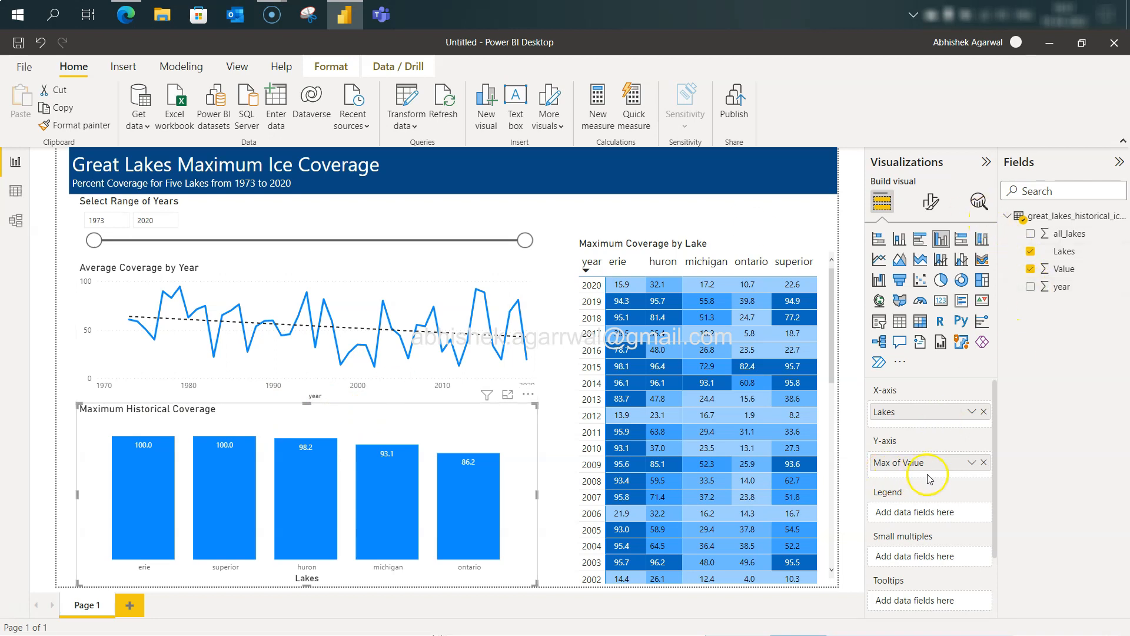
{"action": "left_click_drag", "start_coordinate": [1058, 269], "coordinate": [931, 479]}
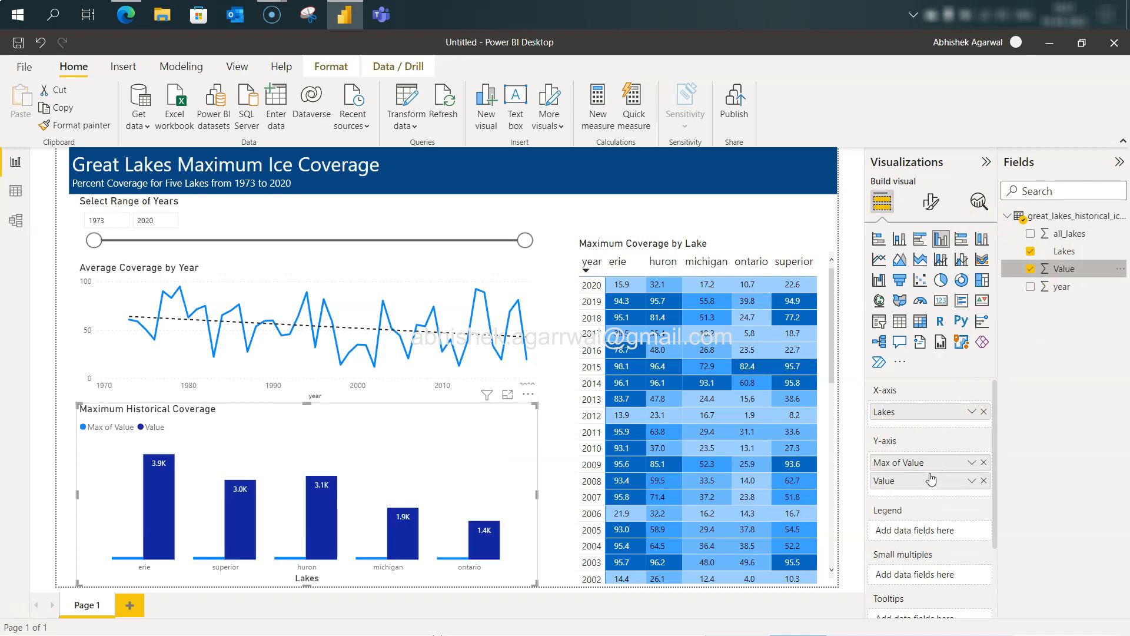
{"action": "left_click", "coordinate": [972, 480]}
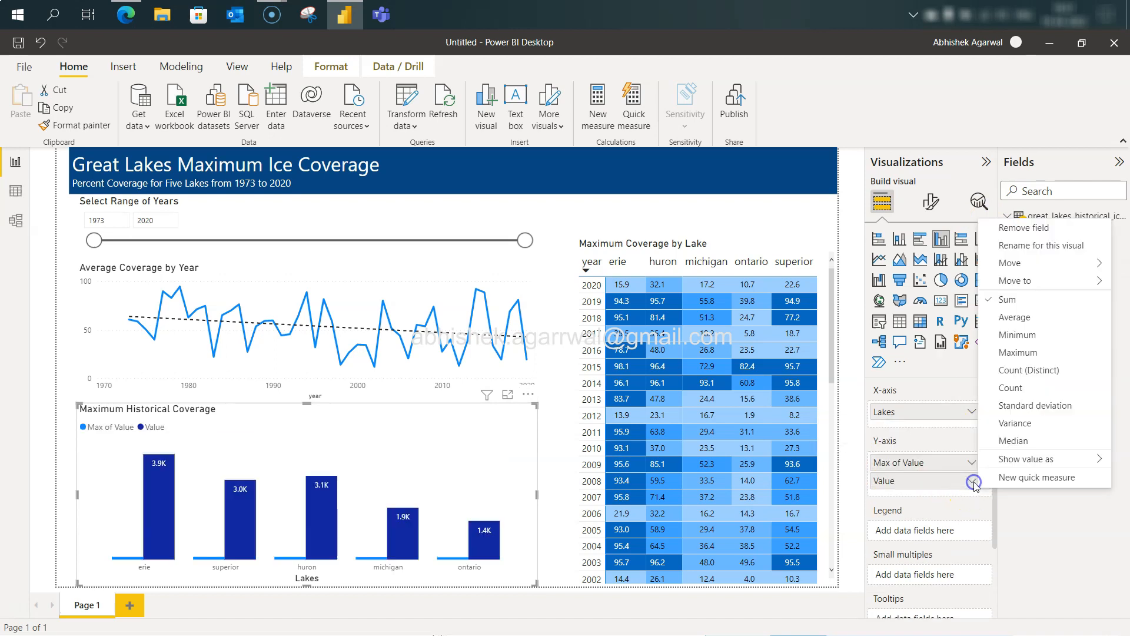
{"action": "left_click", "coordinate": [1016, 318]}
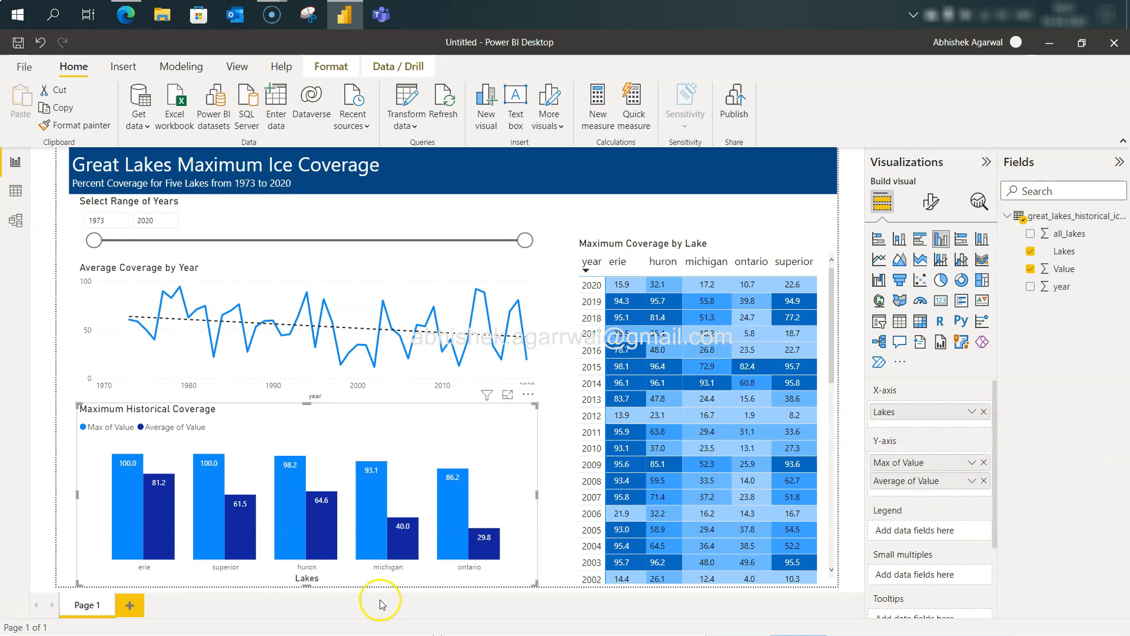
{"action": "mouse_move", "coordinate": [127, 465]}
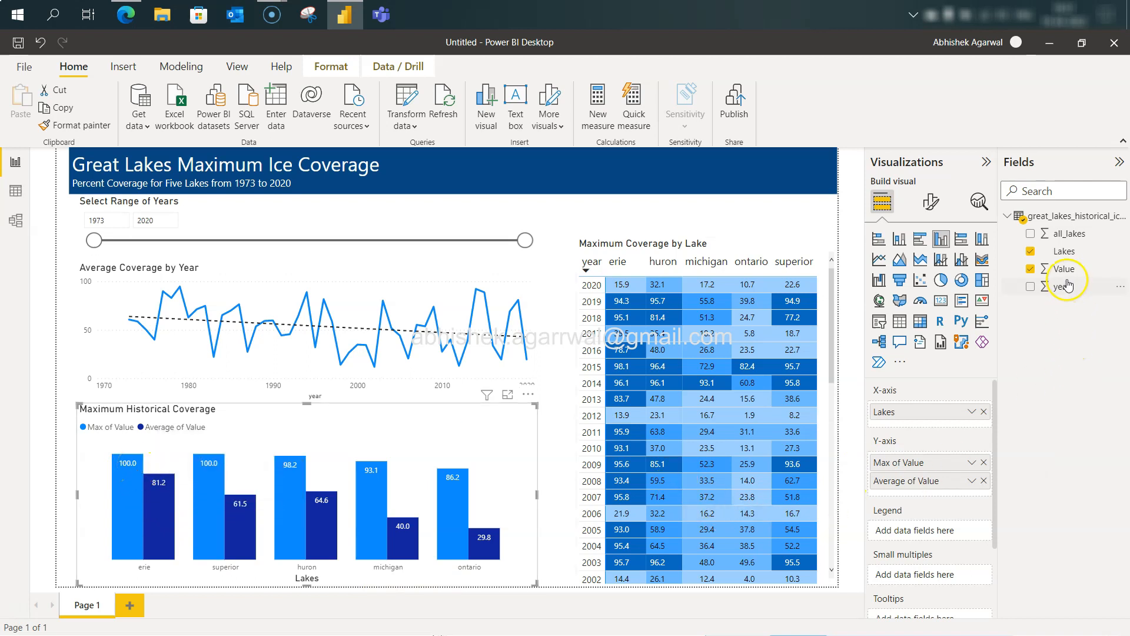
Add Value to the column chart's Y-axis as a third series aggregated by Median, and inspect the erie and michigan columns.
{"action": "left_click_drag", "start_coordinate": [1064, 270], "coordinate": [938, 491]}
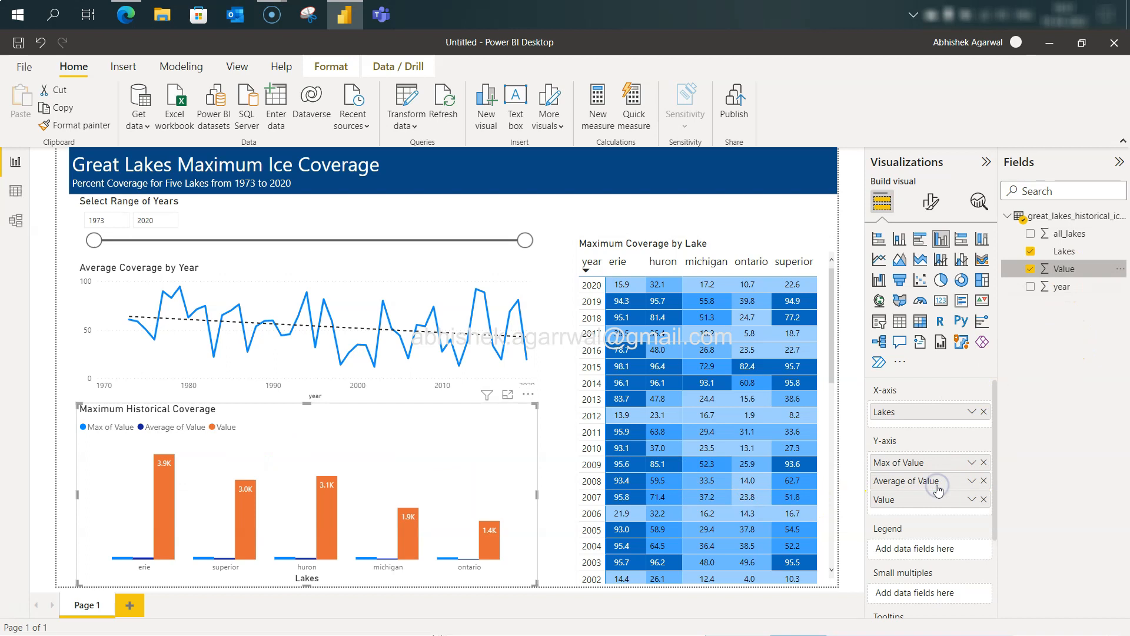
{"action": "left_click", "coordinate": [972, 499]}
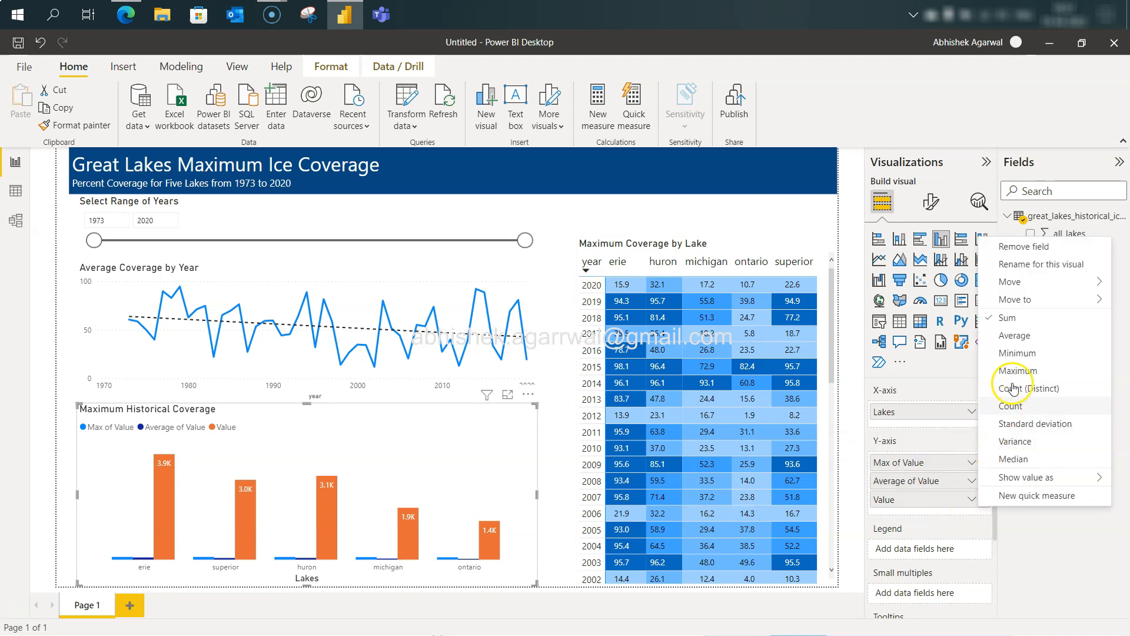
{"action": "left_click", "coordinate": [1045, 459]}
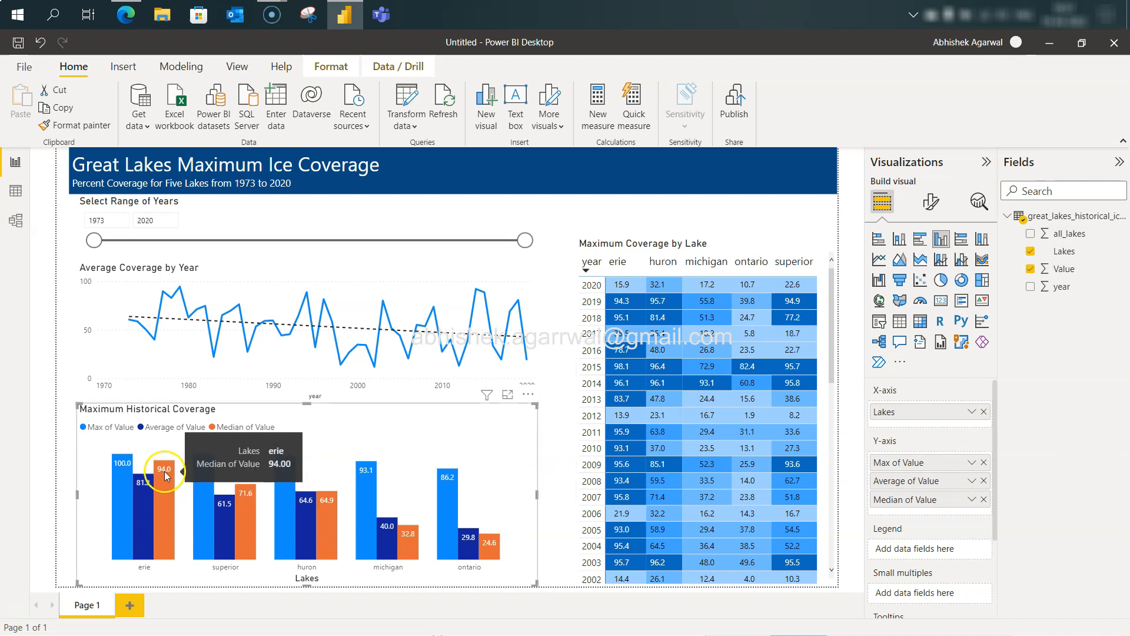
{"action": "mouse_move", "coordinate": [130, 469]}
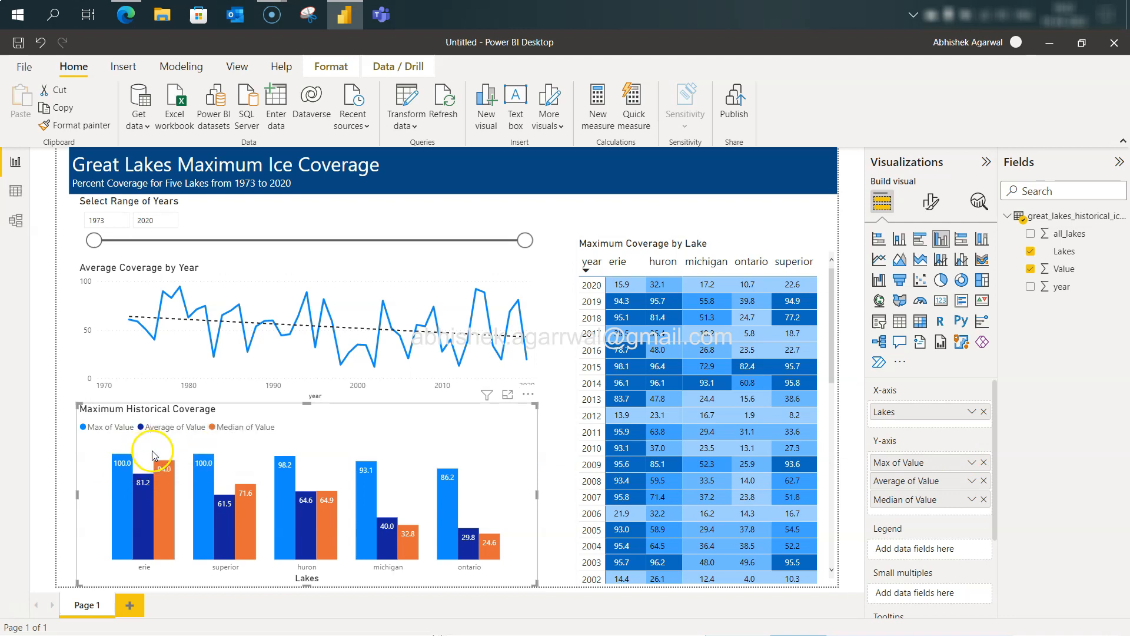
{"action": "mouse_move", "coordinate": [163, 474]}
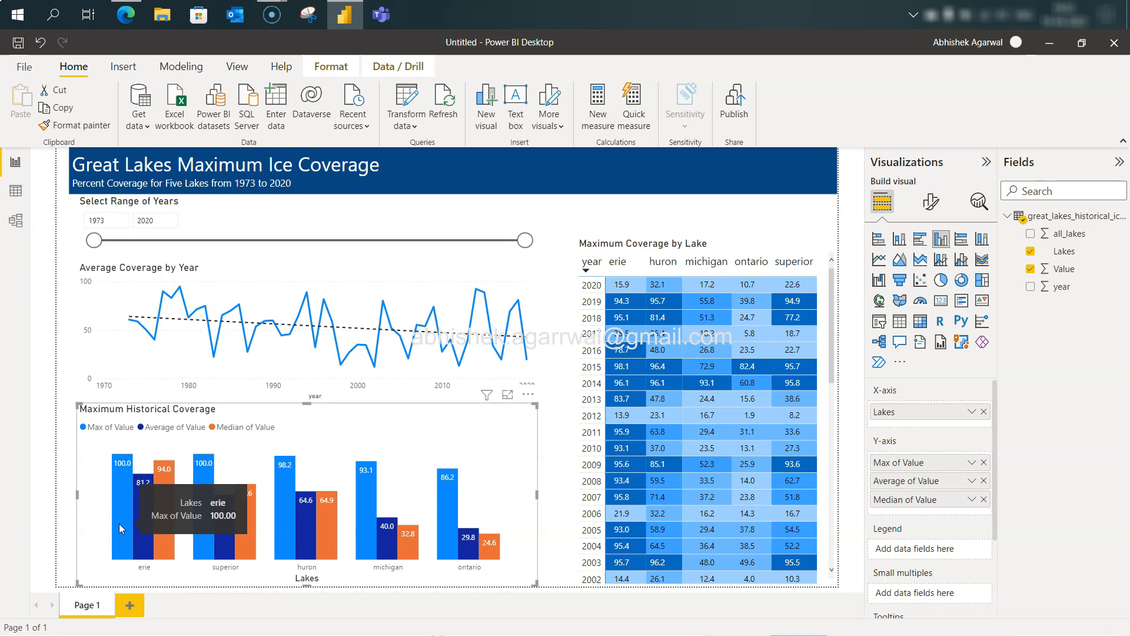
{"action": "mouse_move", "coordinate": [365, 478]}
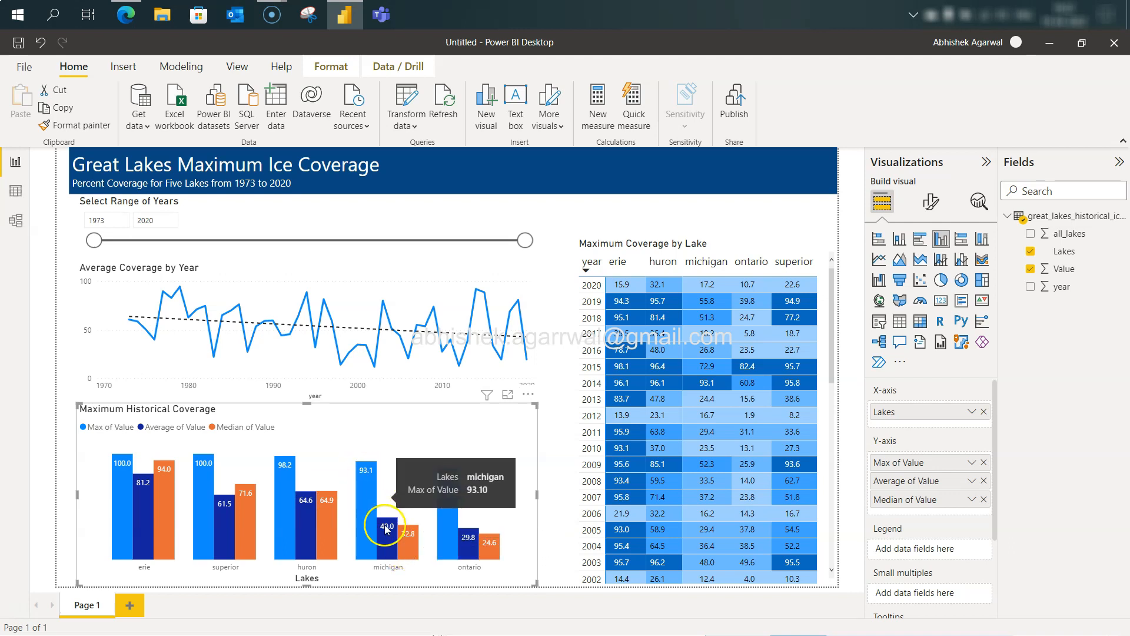
{"action": "mouse_move", "coordinate": [398, 539]}
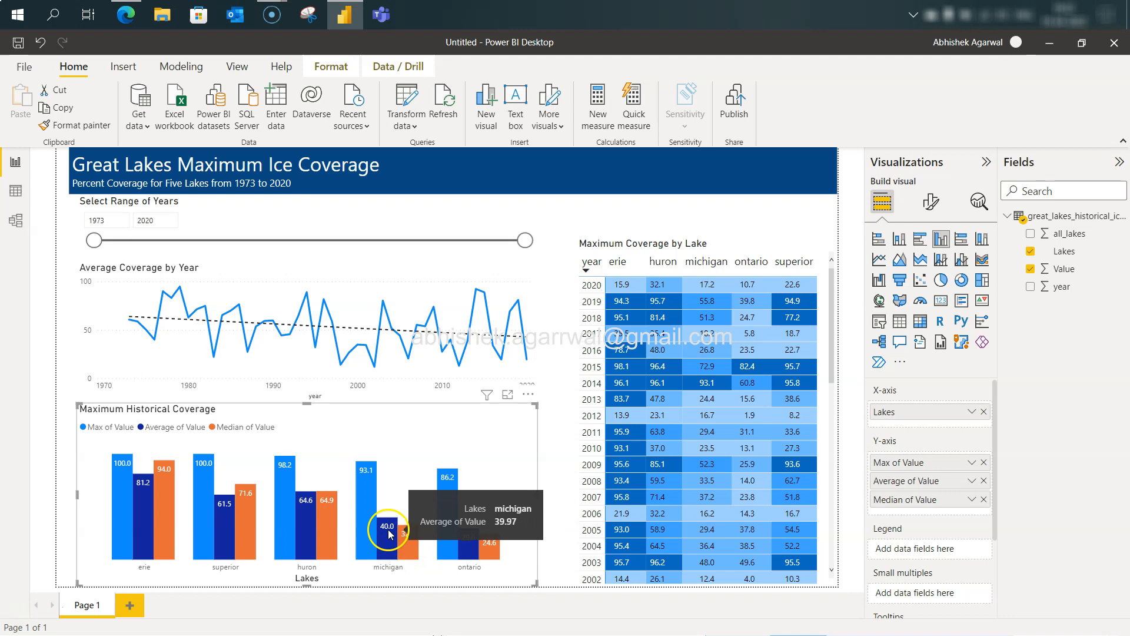